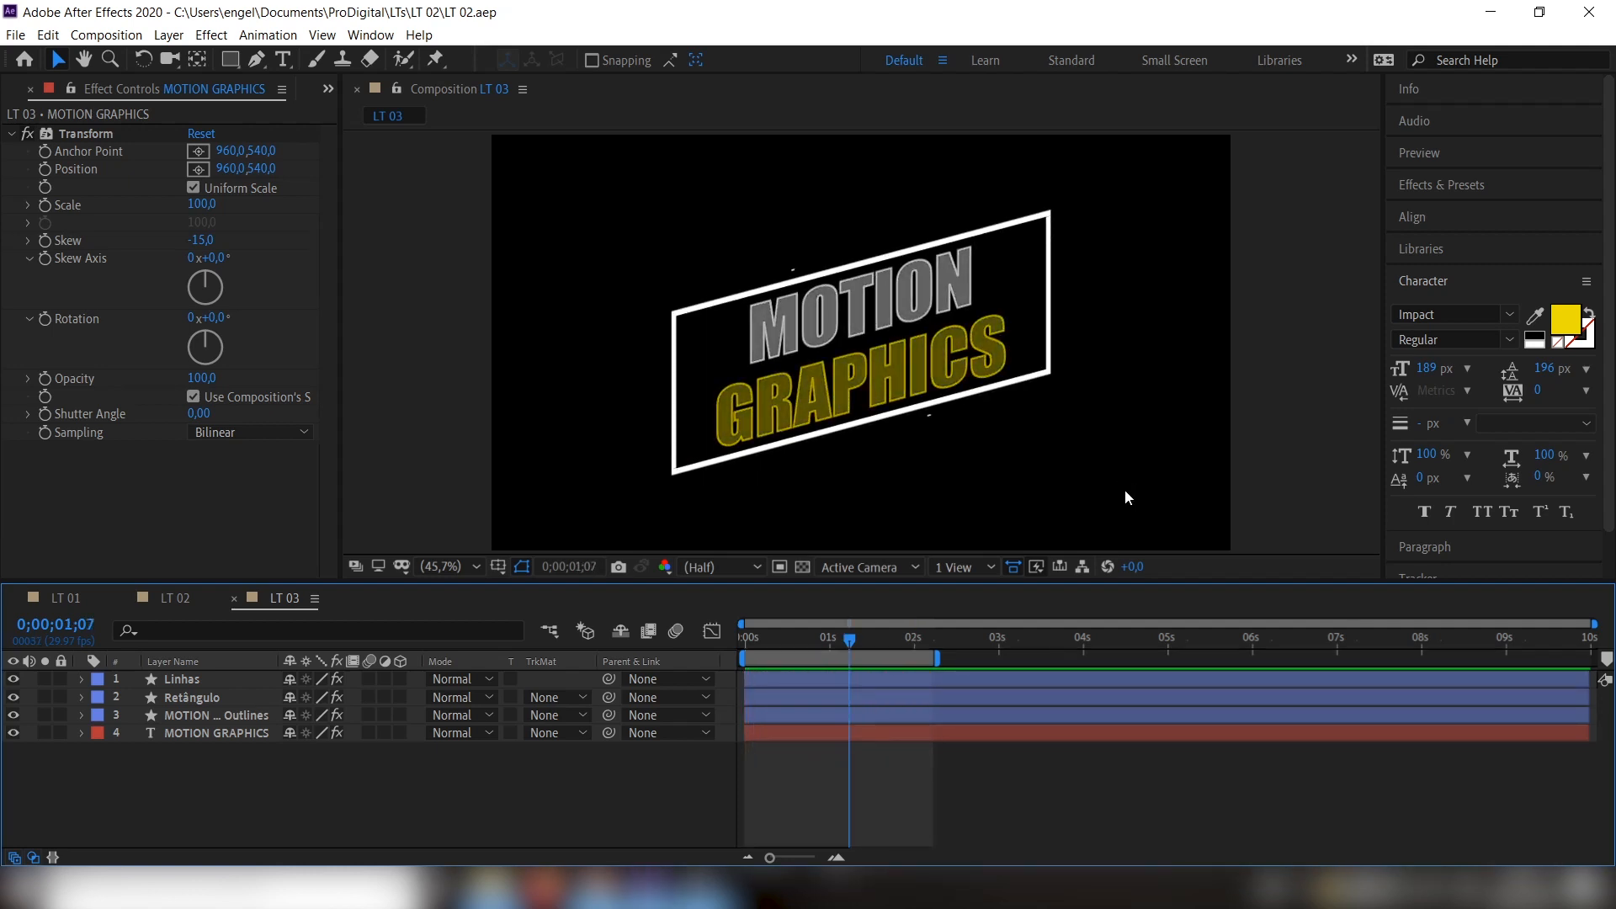
Create a new HDTV 1080 29.97 composition named LT 03 with a 10-second duration
{"action": "left_click", "coordinate": [16, 85]}
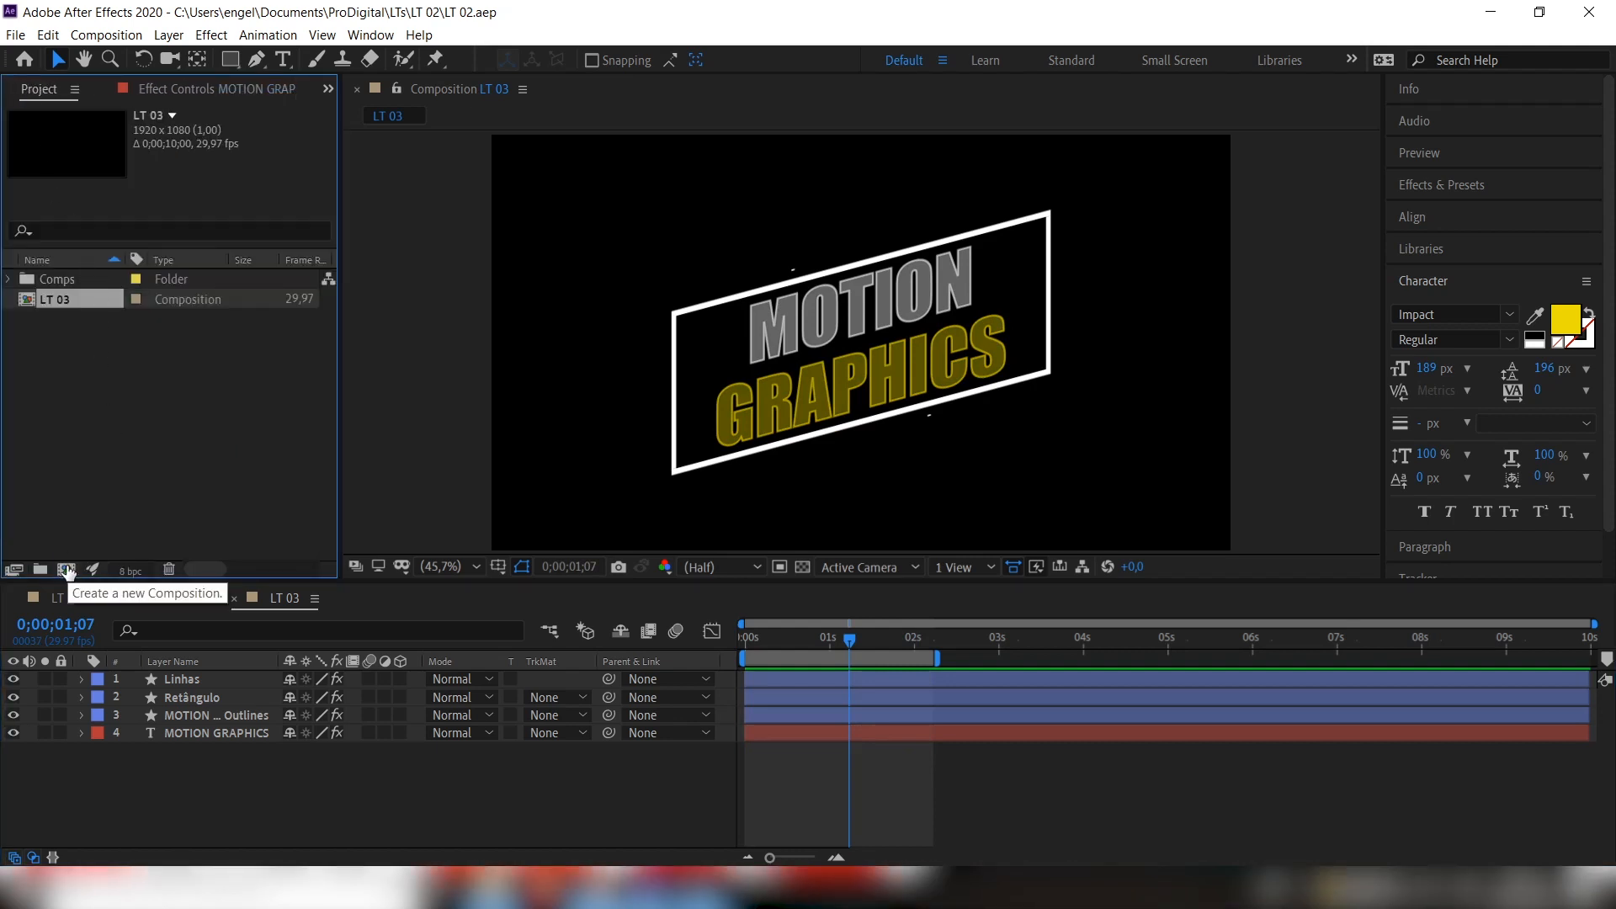
{"action": "left_click", "coordinate": [68, 571]}
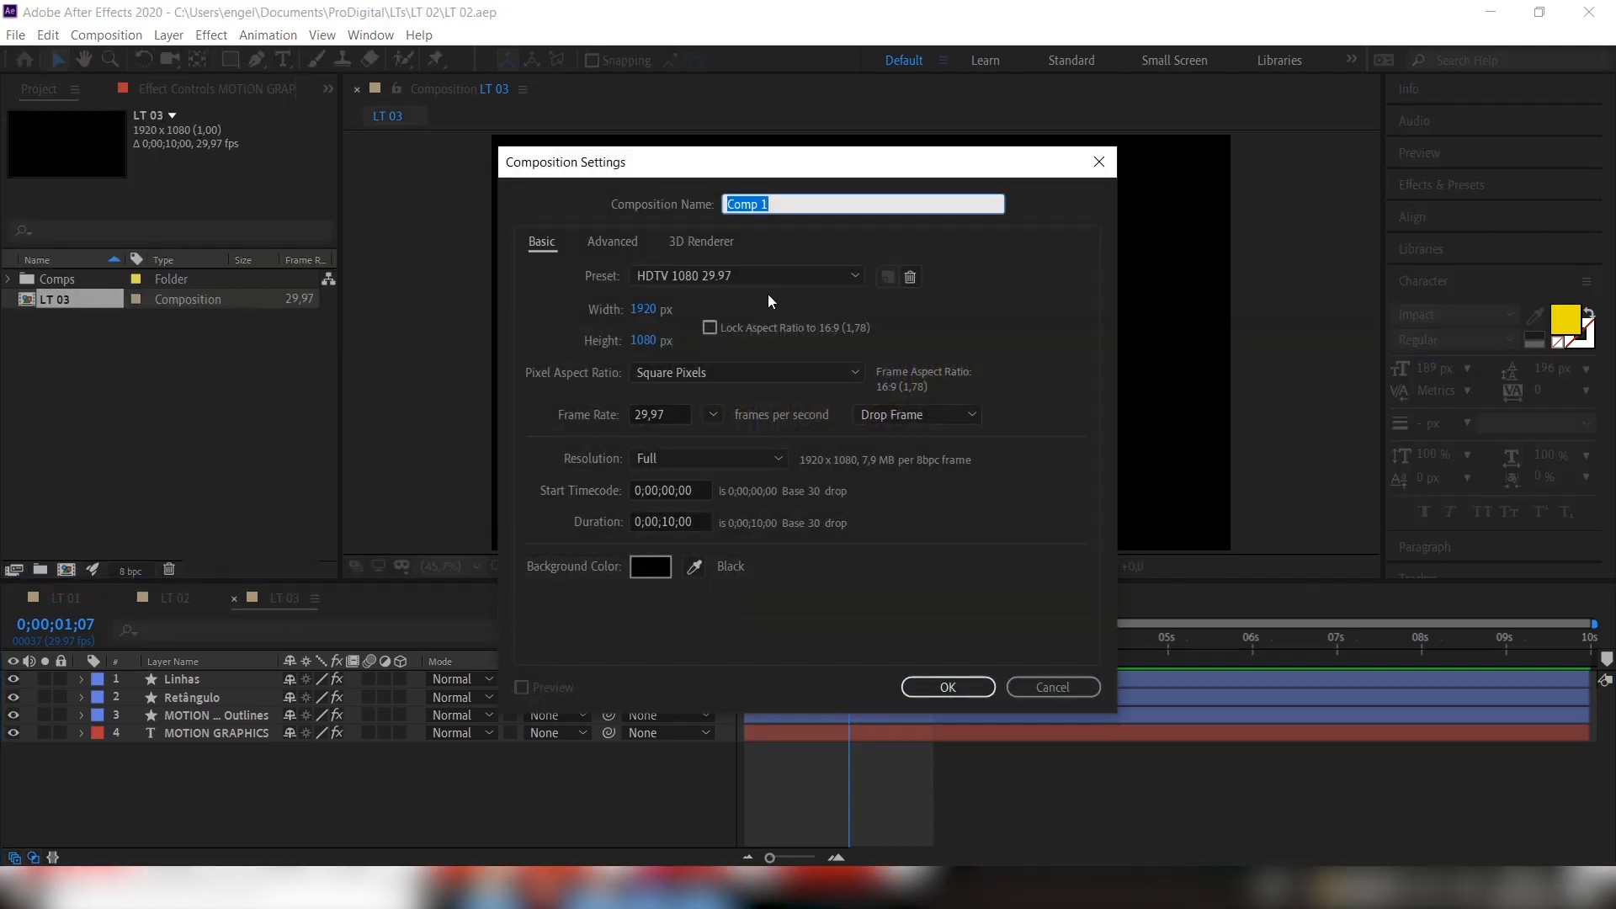
{"action": "type", "text": "LT 03"}
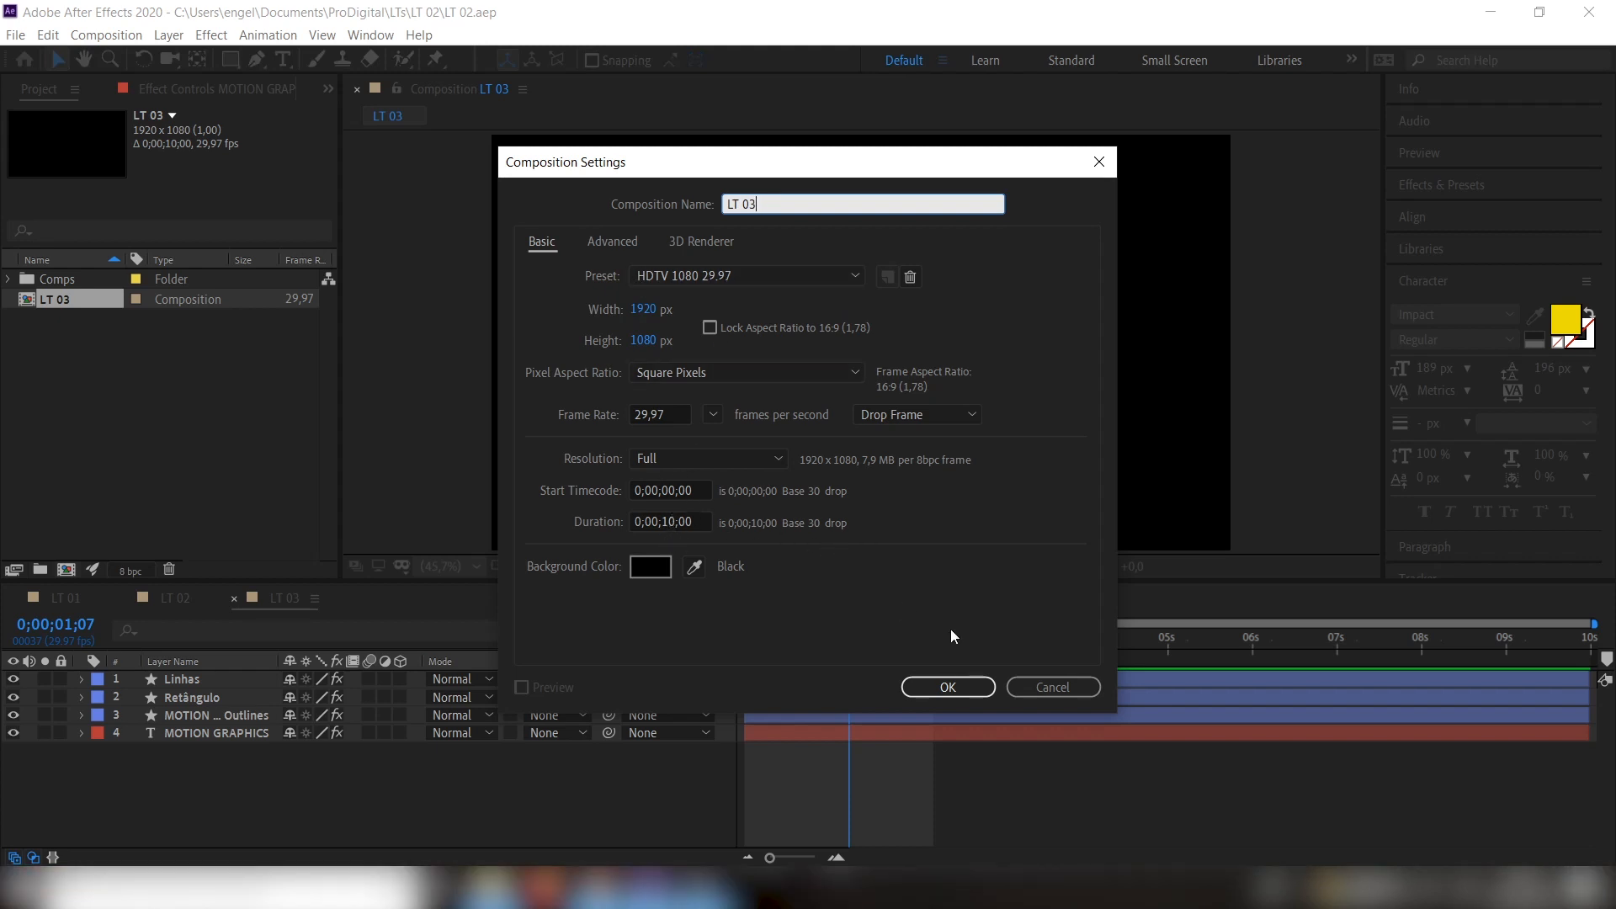
{"action": "left_click", "coordinate": [949, 686]}
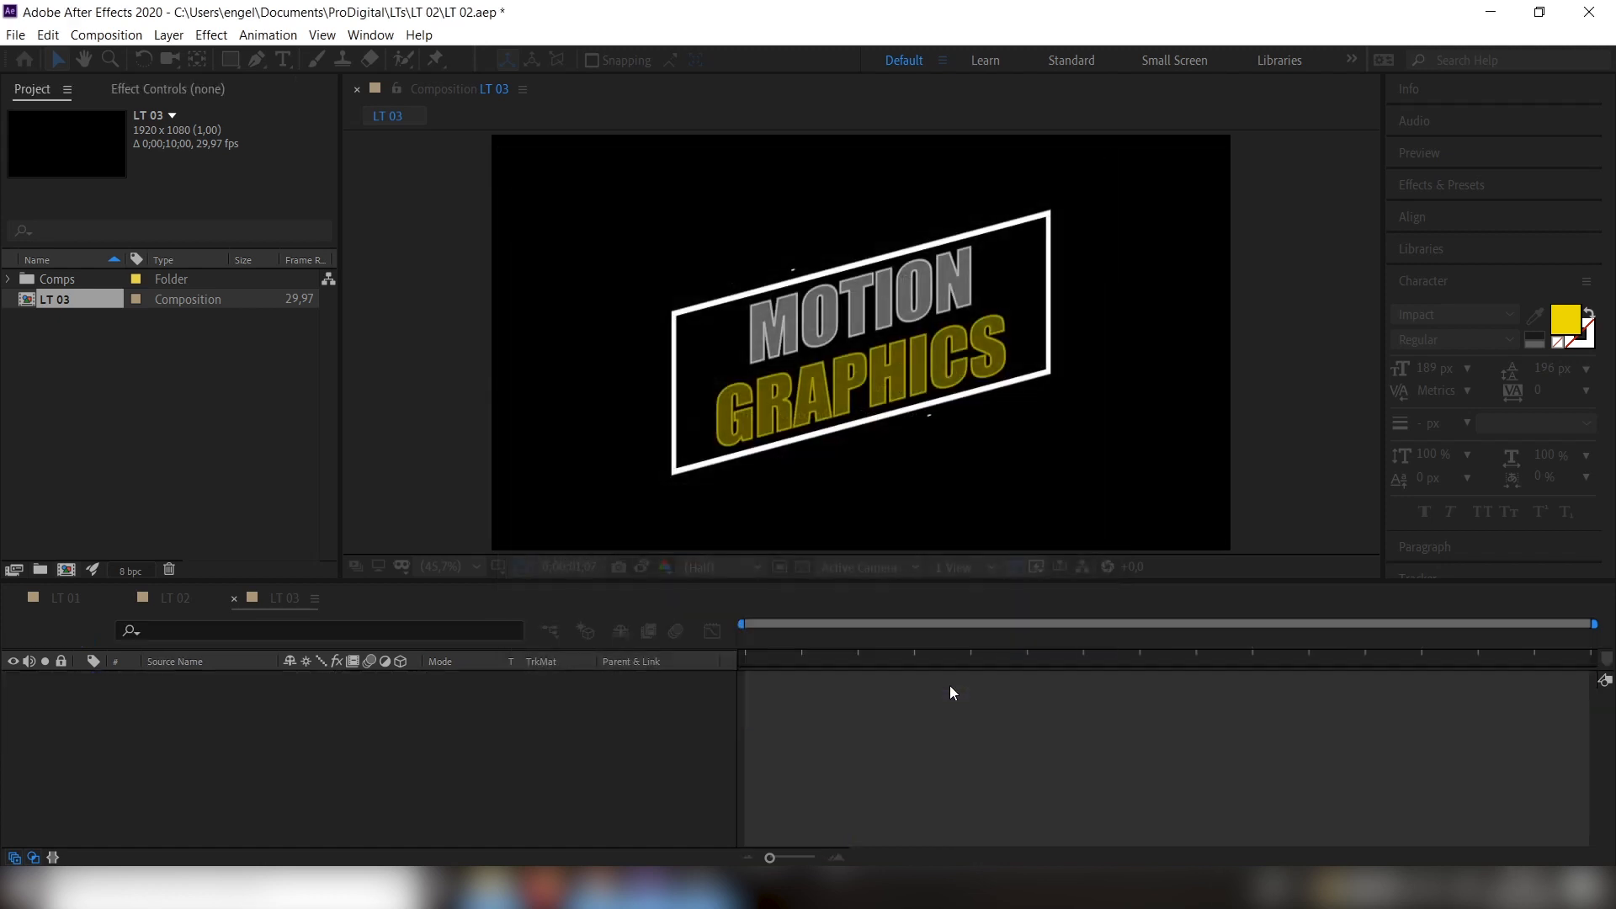
Display the proportional grid over the empty LT 03 composition
{"action": "left_click", "coordinate": [713, 471]}
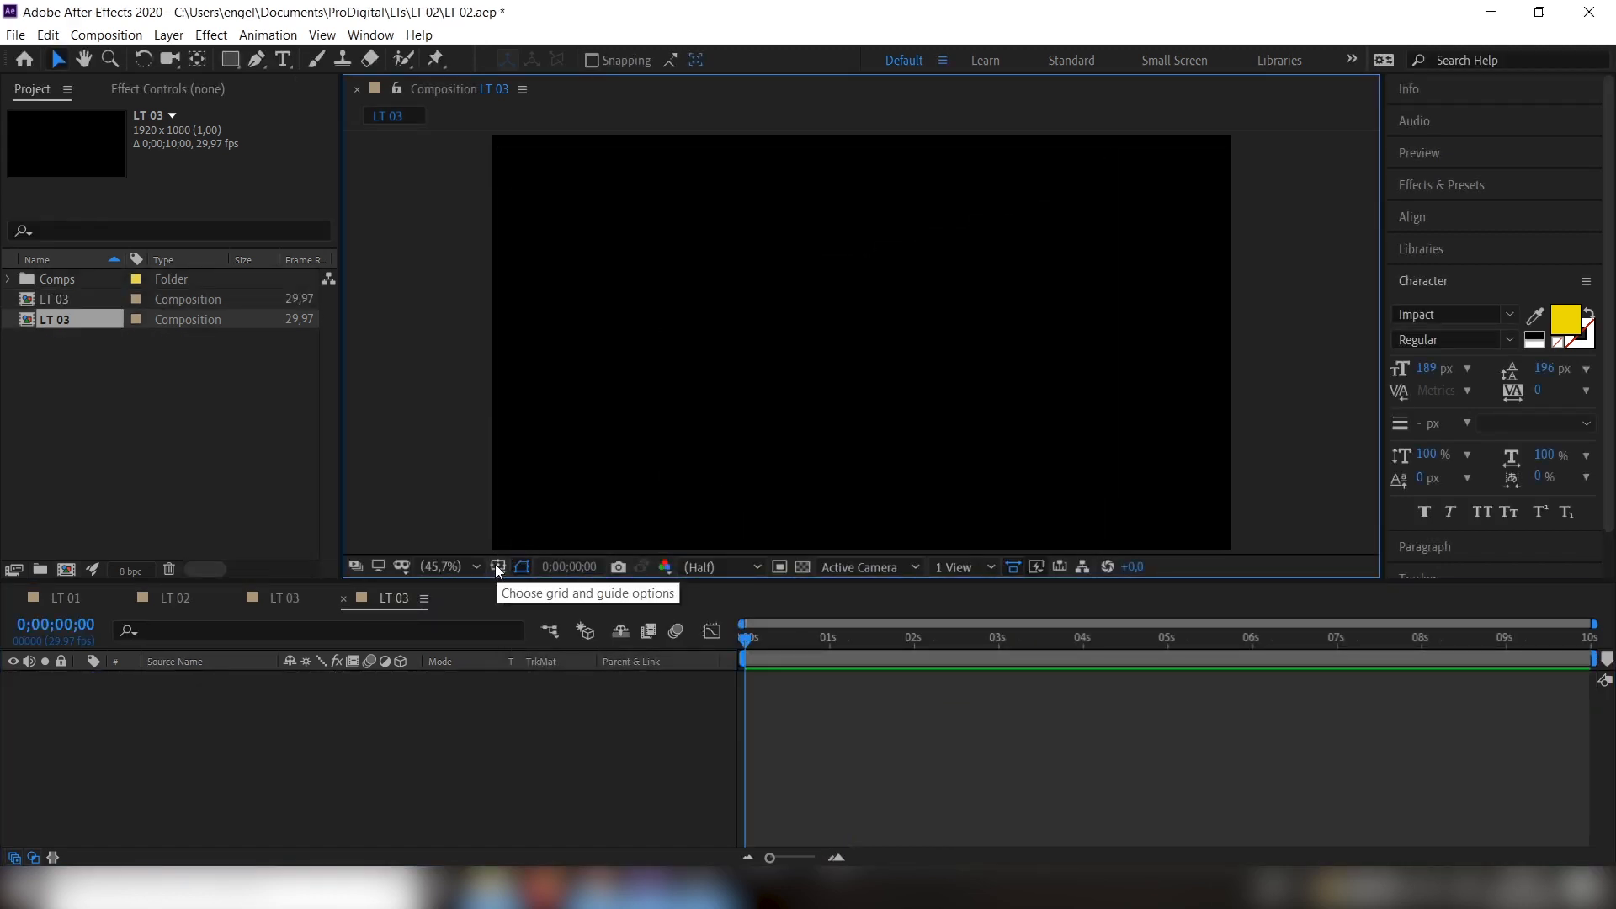
{"action": "left_click", "coordinate": [497, 567]}
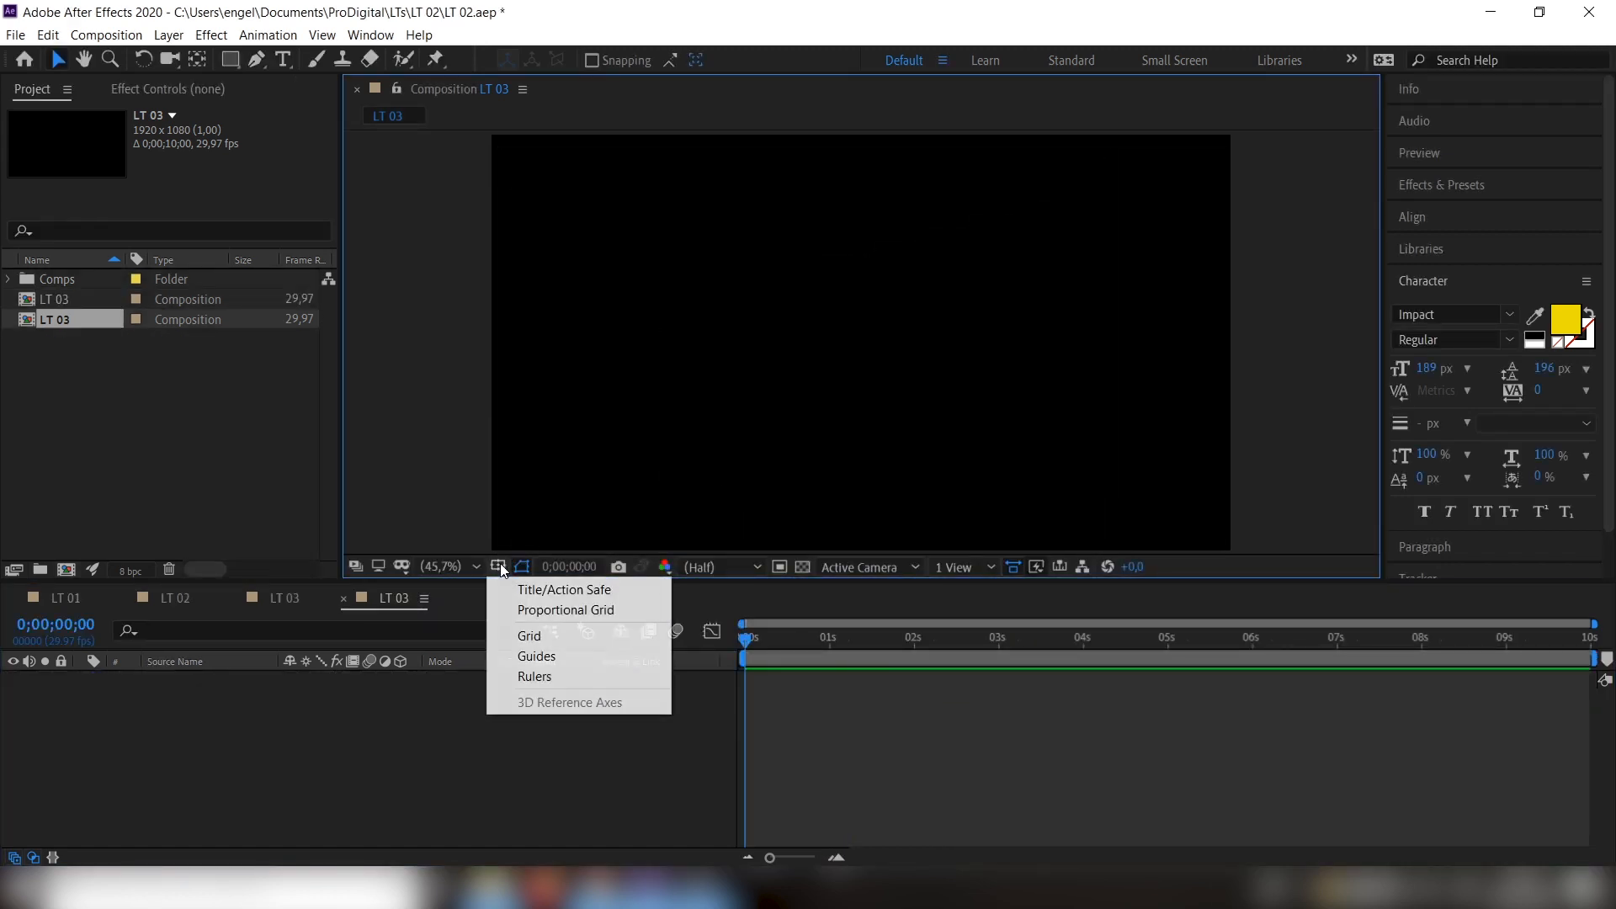
{"action": "left_click", "coordinate": [543, 612]}
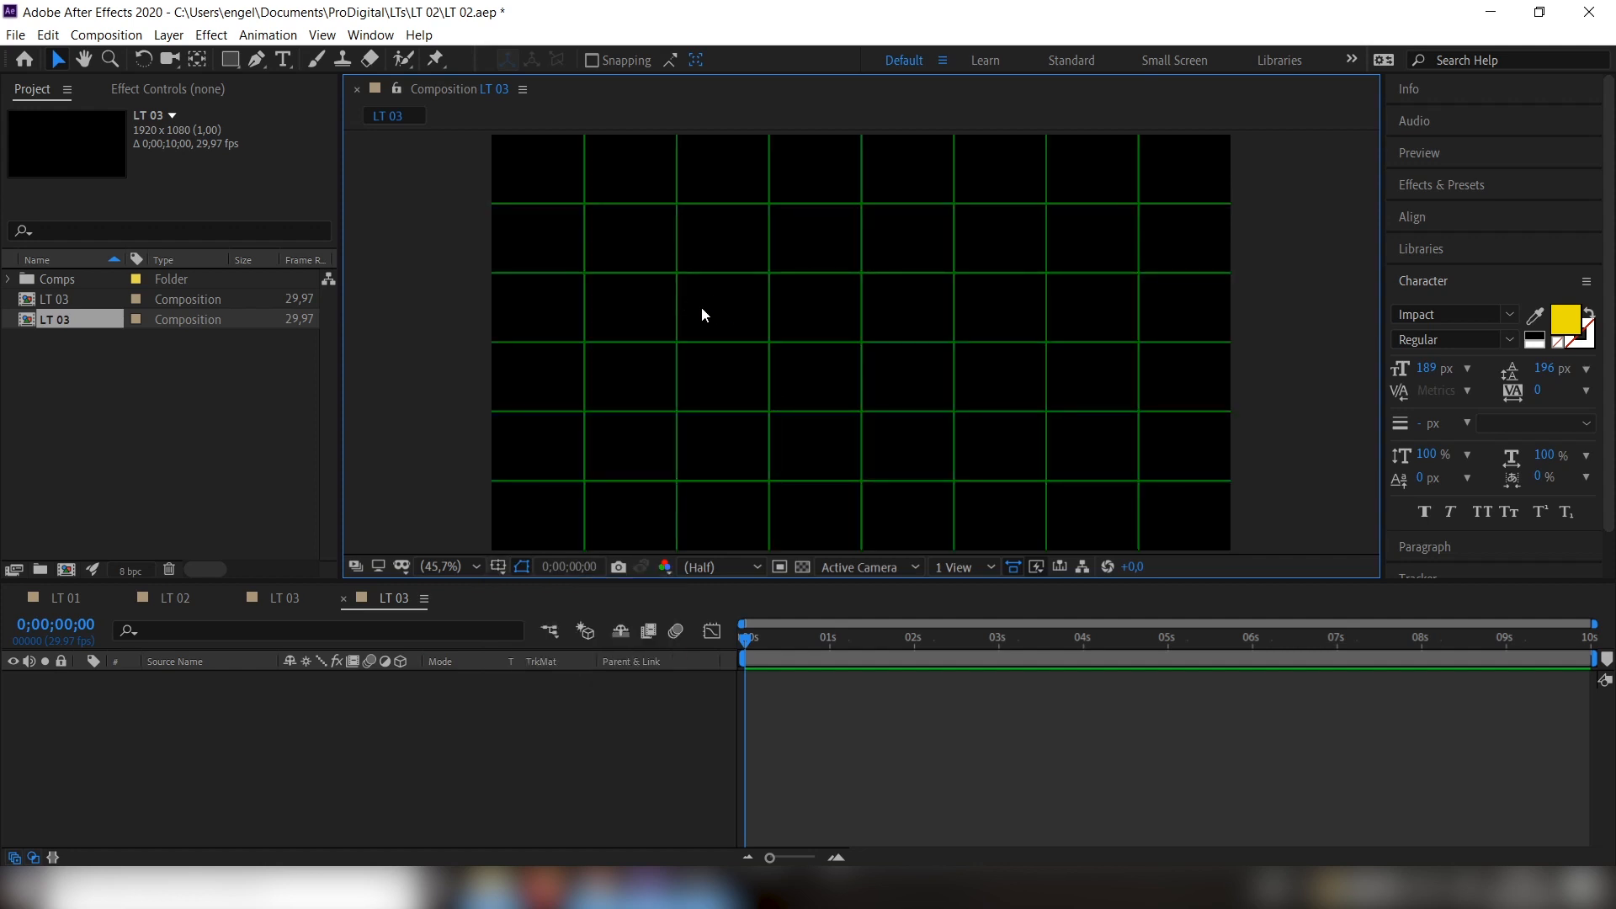
Draw a rectangle with no fill and a 15 px white stroke, four grid cells wide and two high, in the frame's middle
{"action": "left_click", "coordinate": [229, 60]}
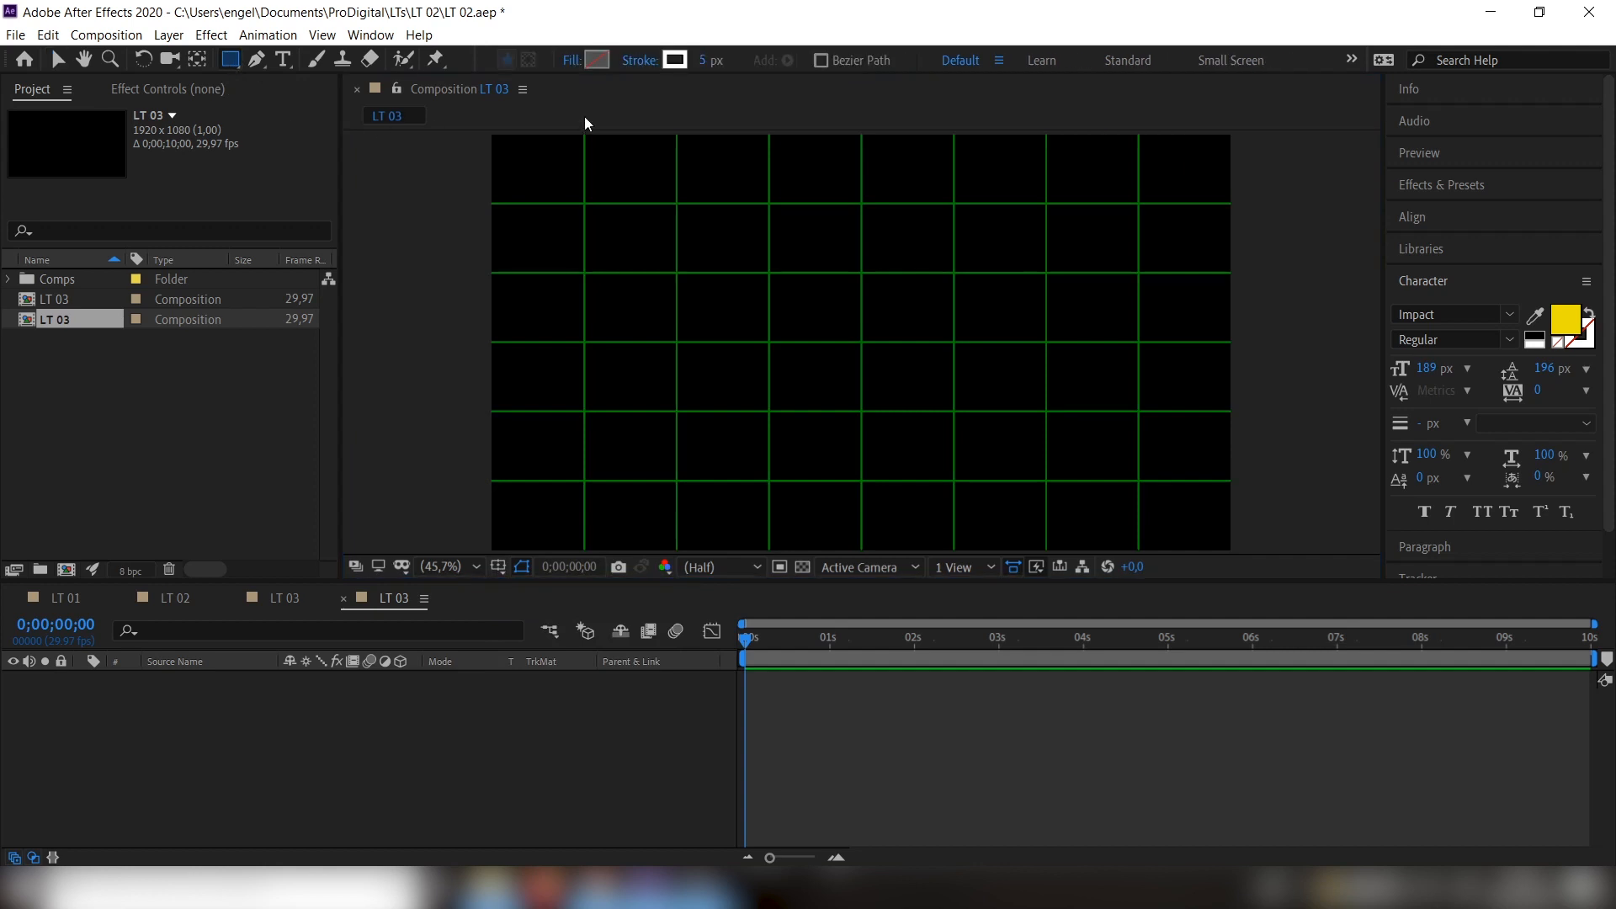
{"action": "left_click", "coordinate": [573, 63]}
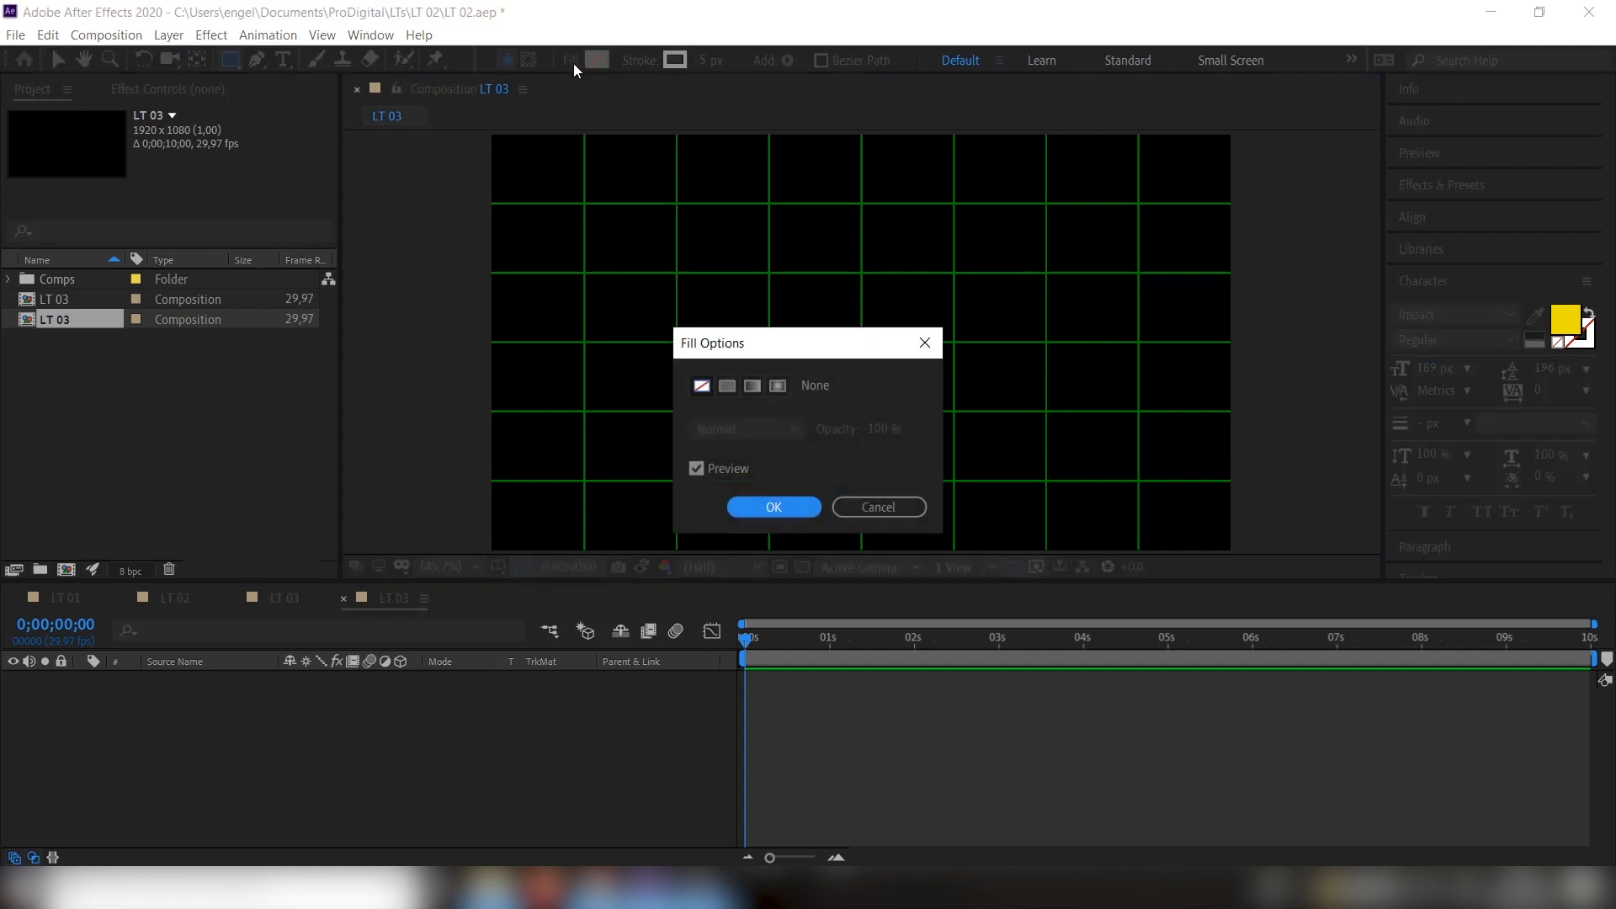
{"action": "left_click", "coordinate": [703, 387]}
{"action": "left_click", "coordinate": [810, 516]}
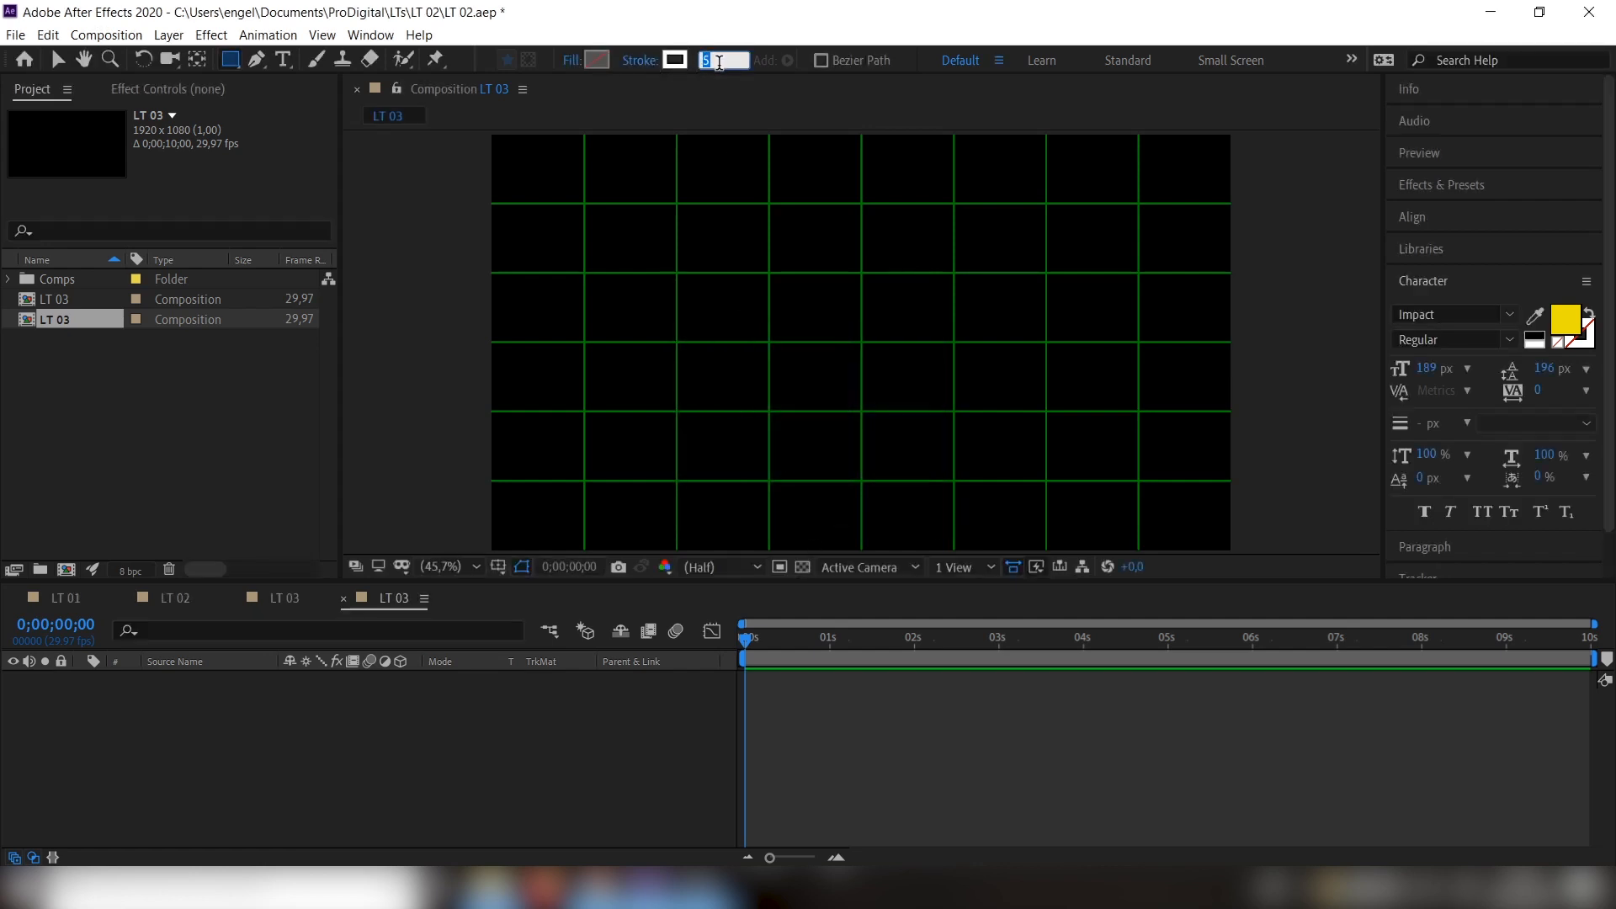
{"action": "type", "text": "15"}
{"action": "key", "text": "Return"}
{"action": "mouse_move", "coordinate": [676, 273]}
{"action": "left_mouse_down"}
{"action": "mouse_move", "coordinate": [842, 357]}
{"action": "mouse_move", "coordinate": [1062, 417]}
{"action": "mouse_move", "coordinate": [1047, 412]}
{"action": "left_mouse_up"}
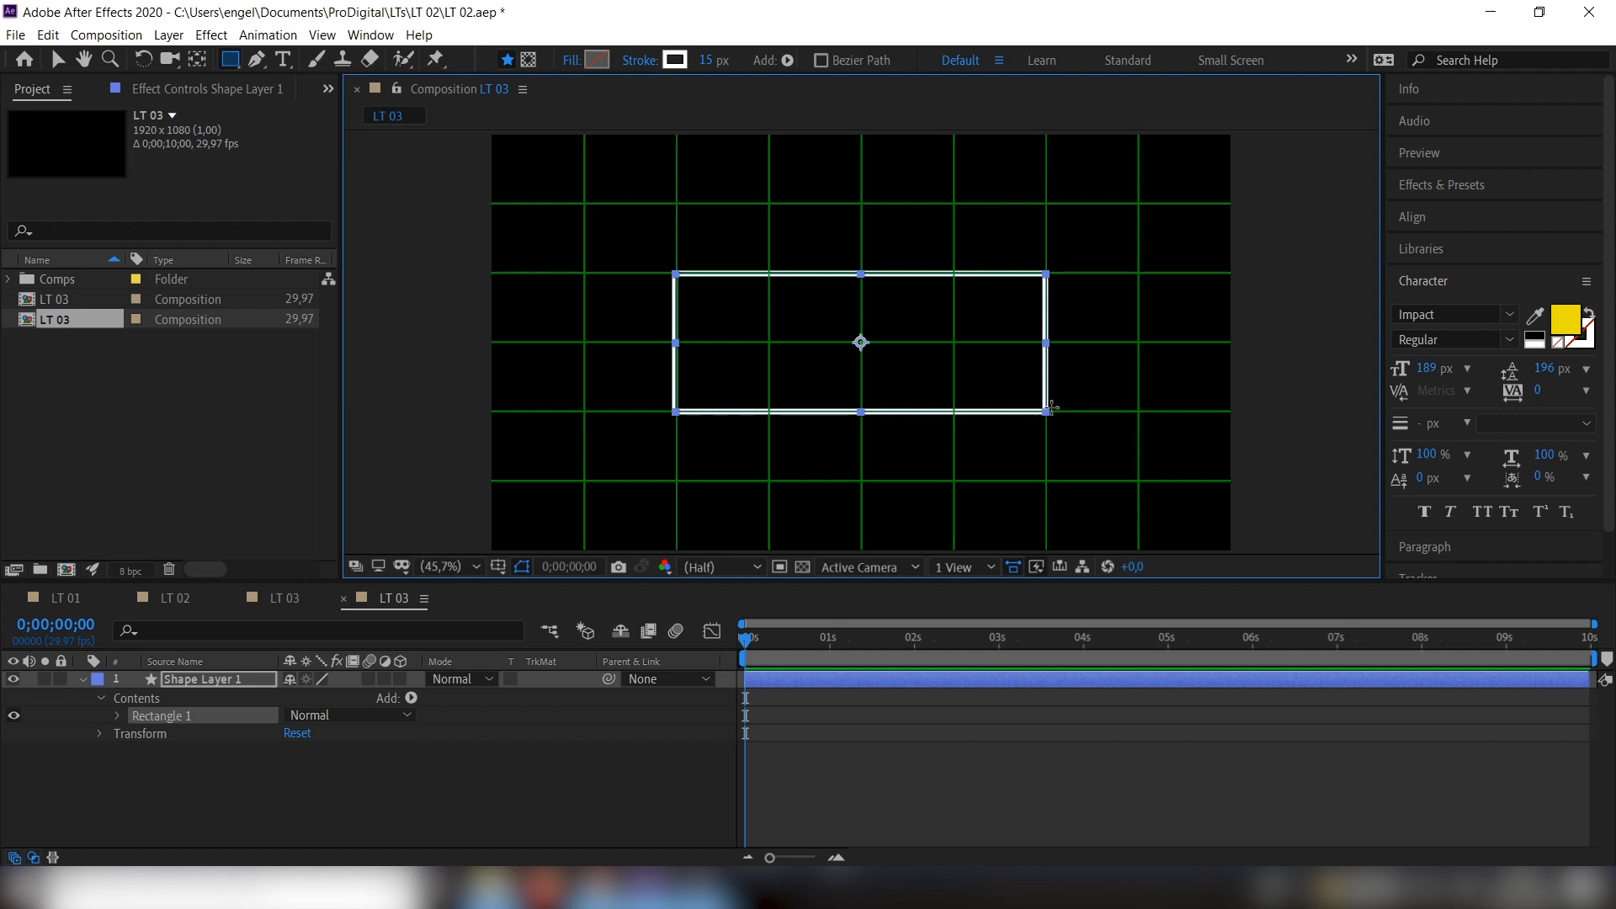
Center the rectangle's anchor point, center the layer in the composition, and hide the proportional grid
{"action": "key", "text": "ctrl+alt+Home"}
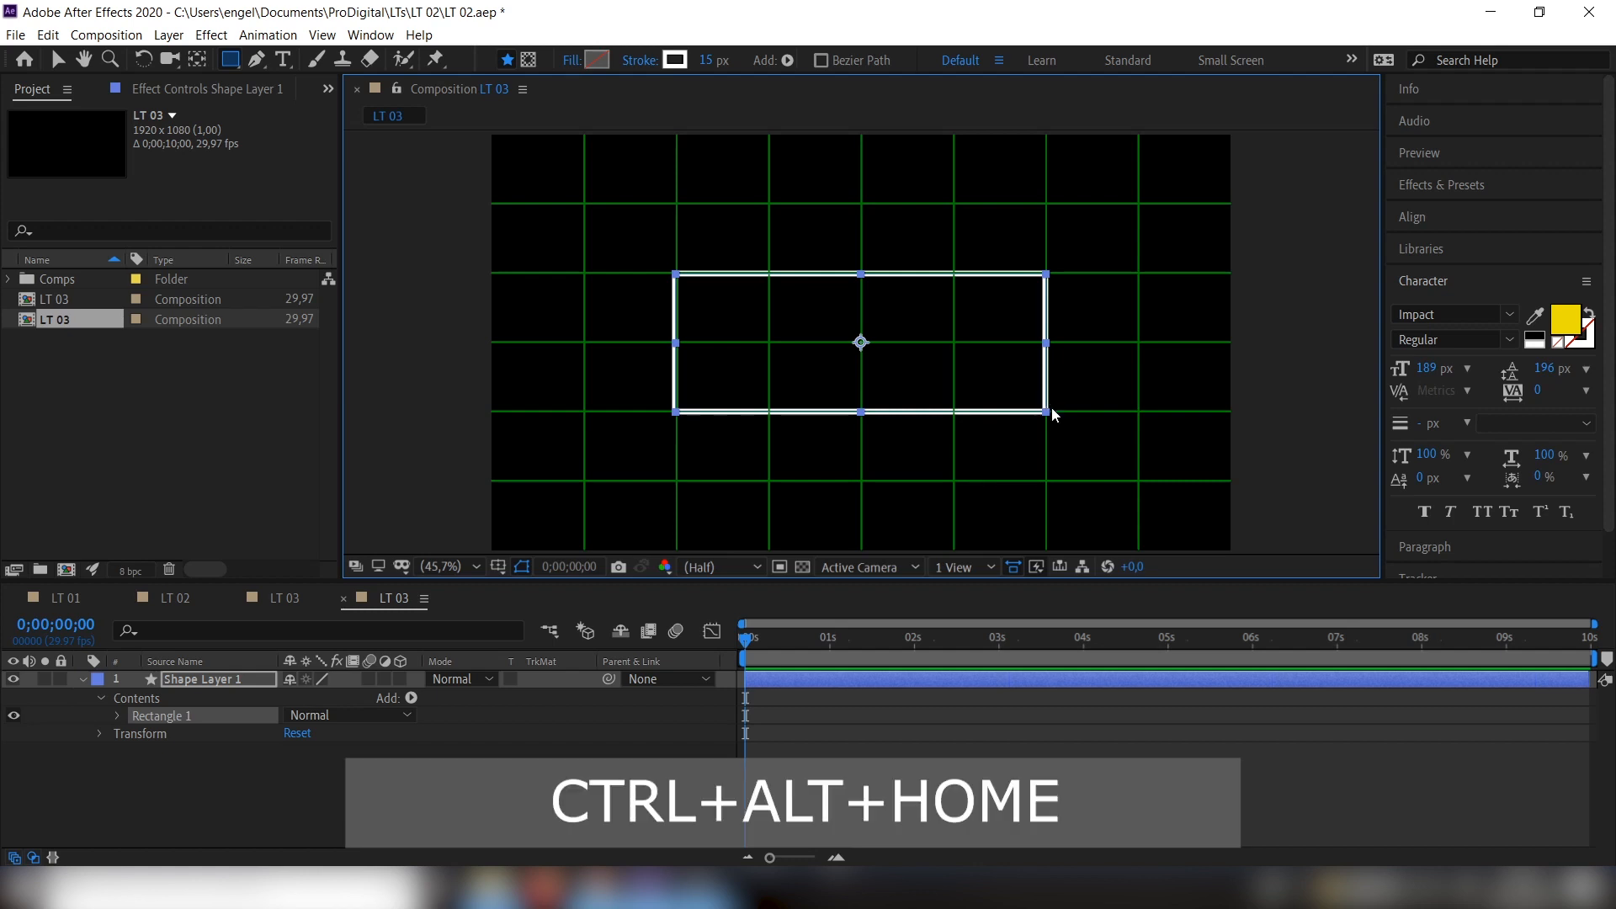
{"action": "key", "text": "ctrl+Home"}
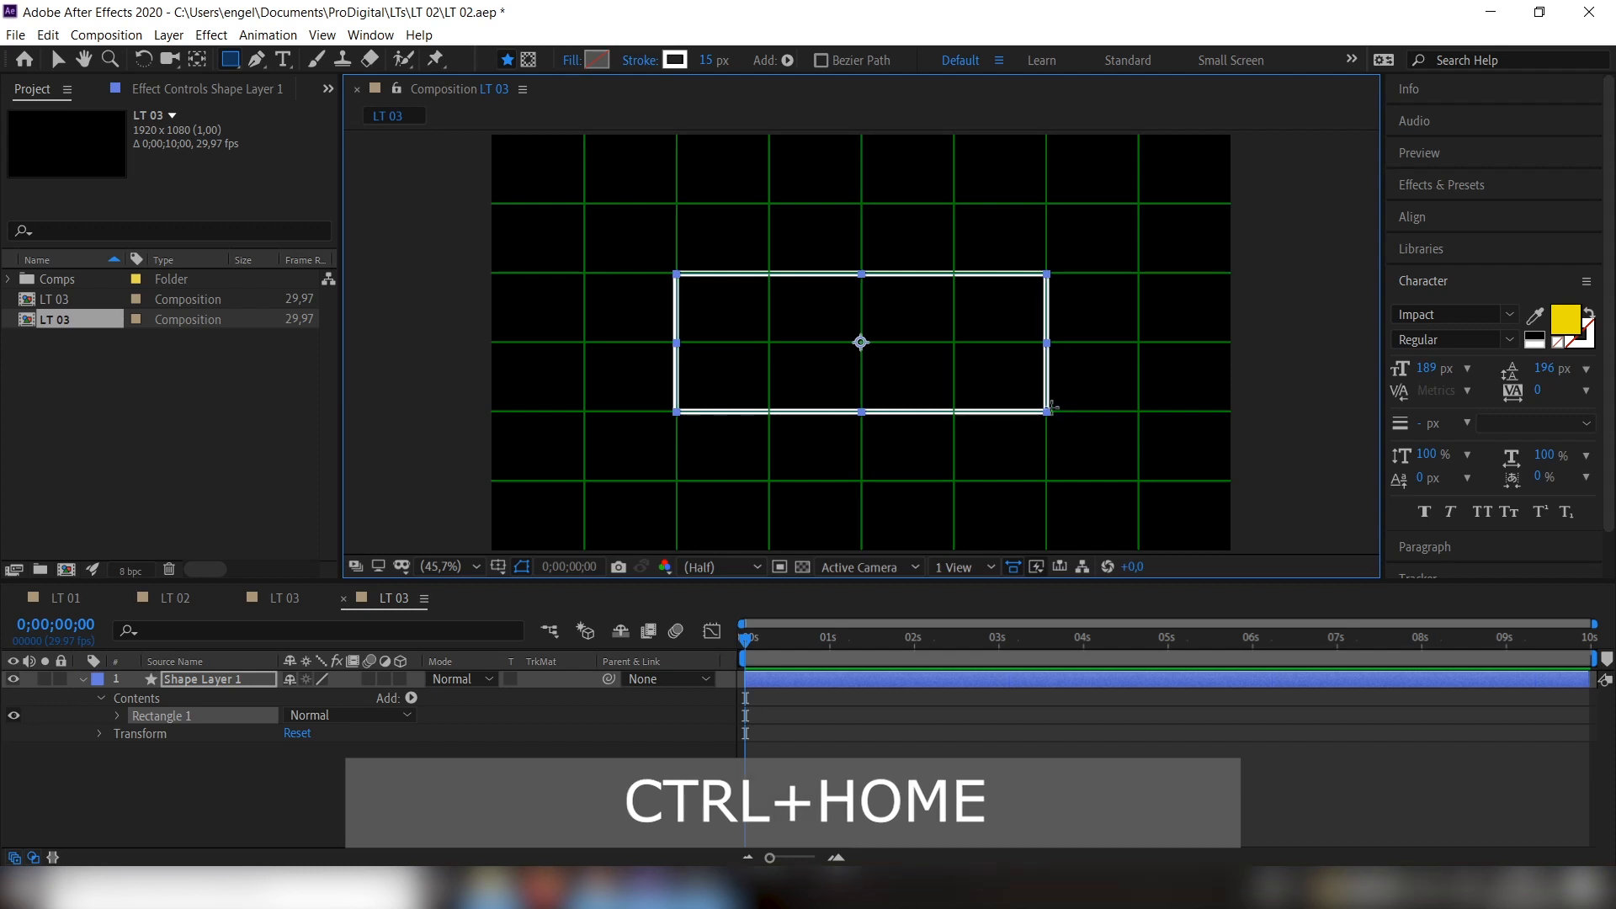
{"action": "left_click", "coordinate": [497, 567]}
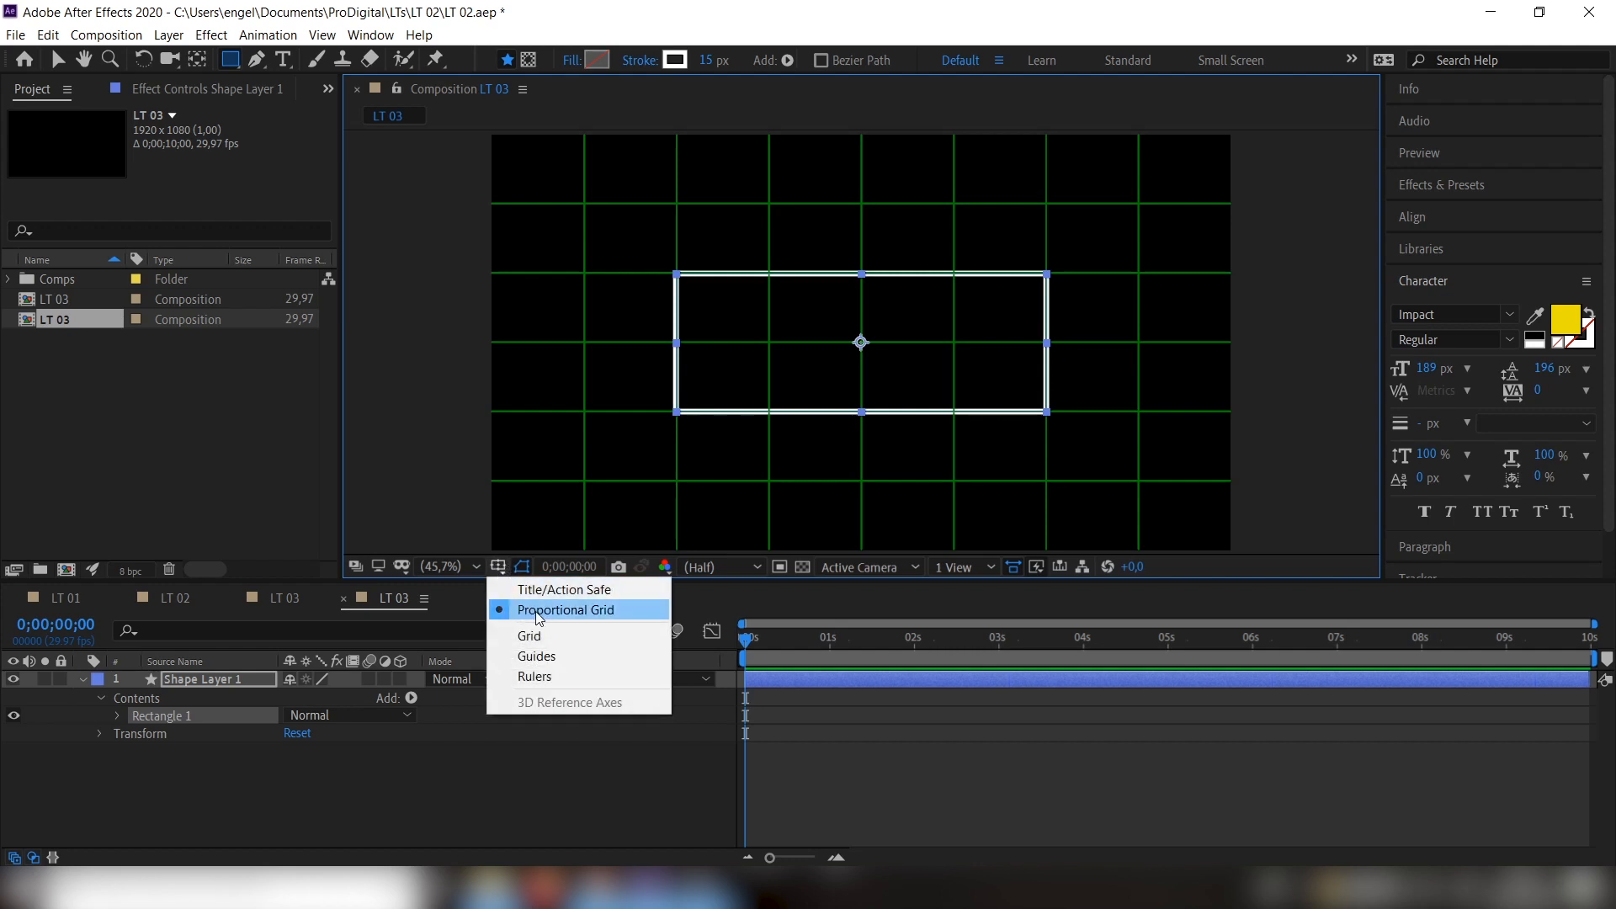
{"action": "left_click", "coordinate": [539, 617]}
{"action": "left_click", "coordinate": [58, 59]}
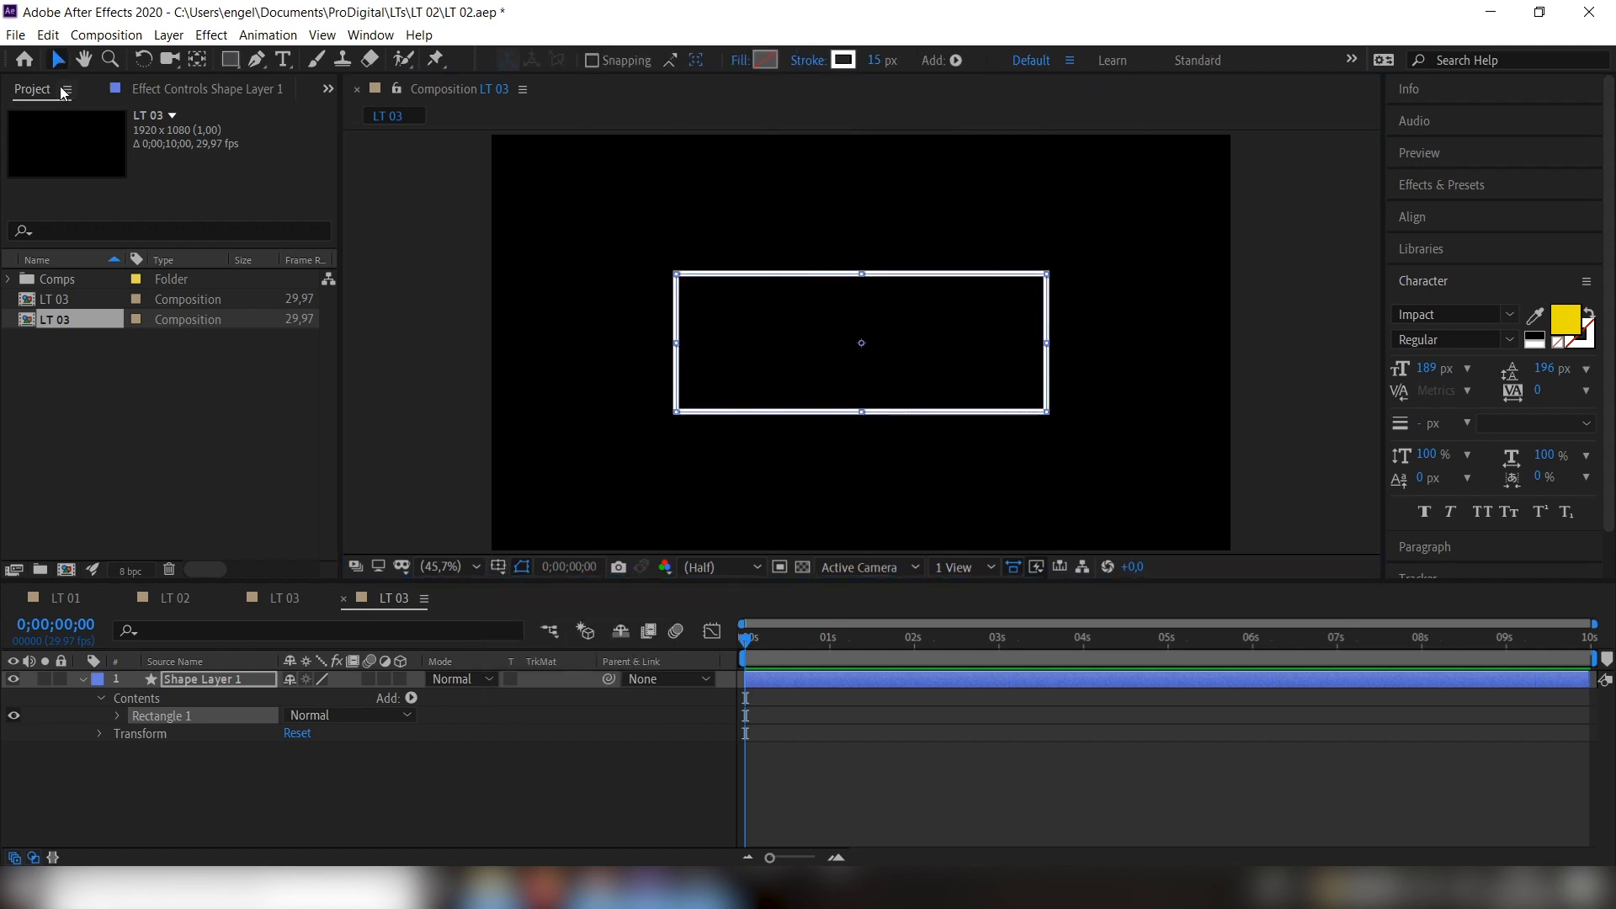
Add a text layer over the rectangle reading MOTION DESIGN, with each word on its own line
{"action": "left_click", "coordinate": [283, 60]}
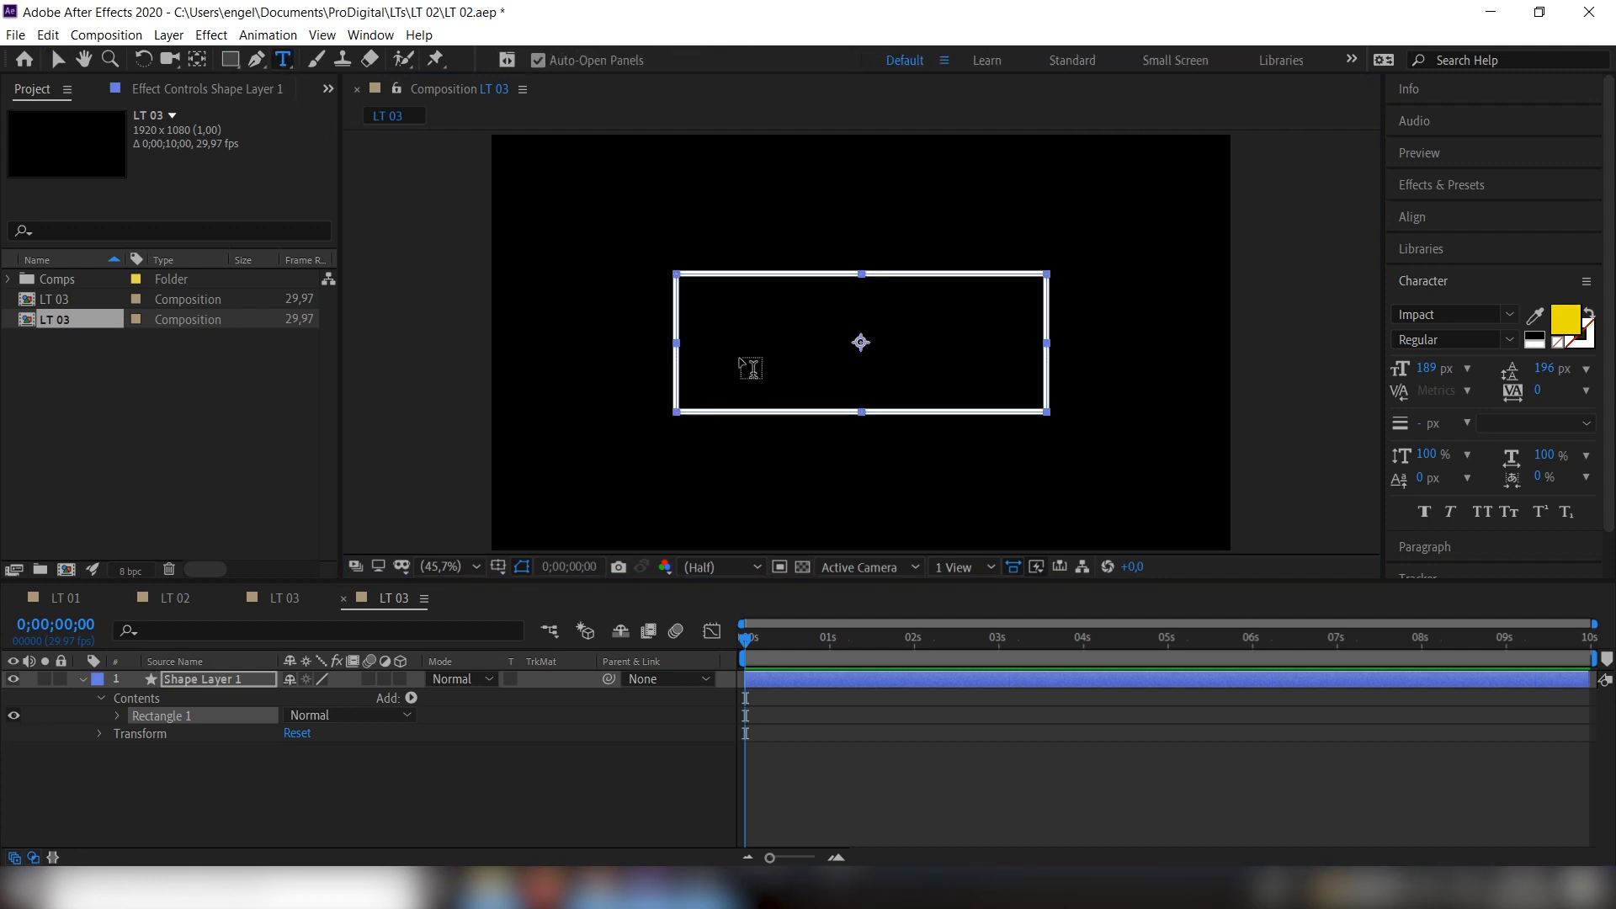
{"action": "left_click", "coordinate": [720, 307]}
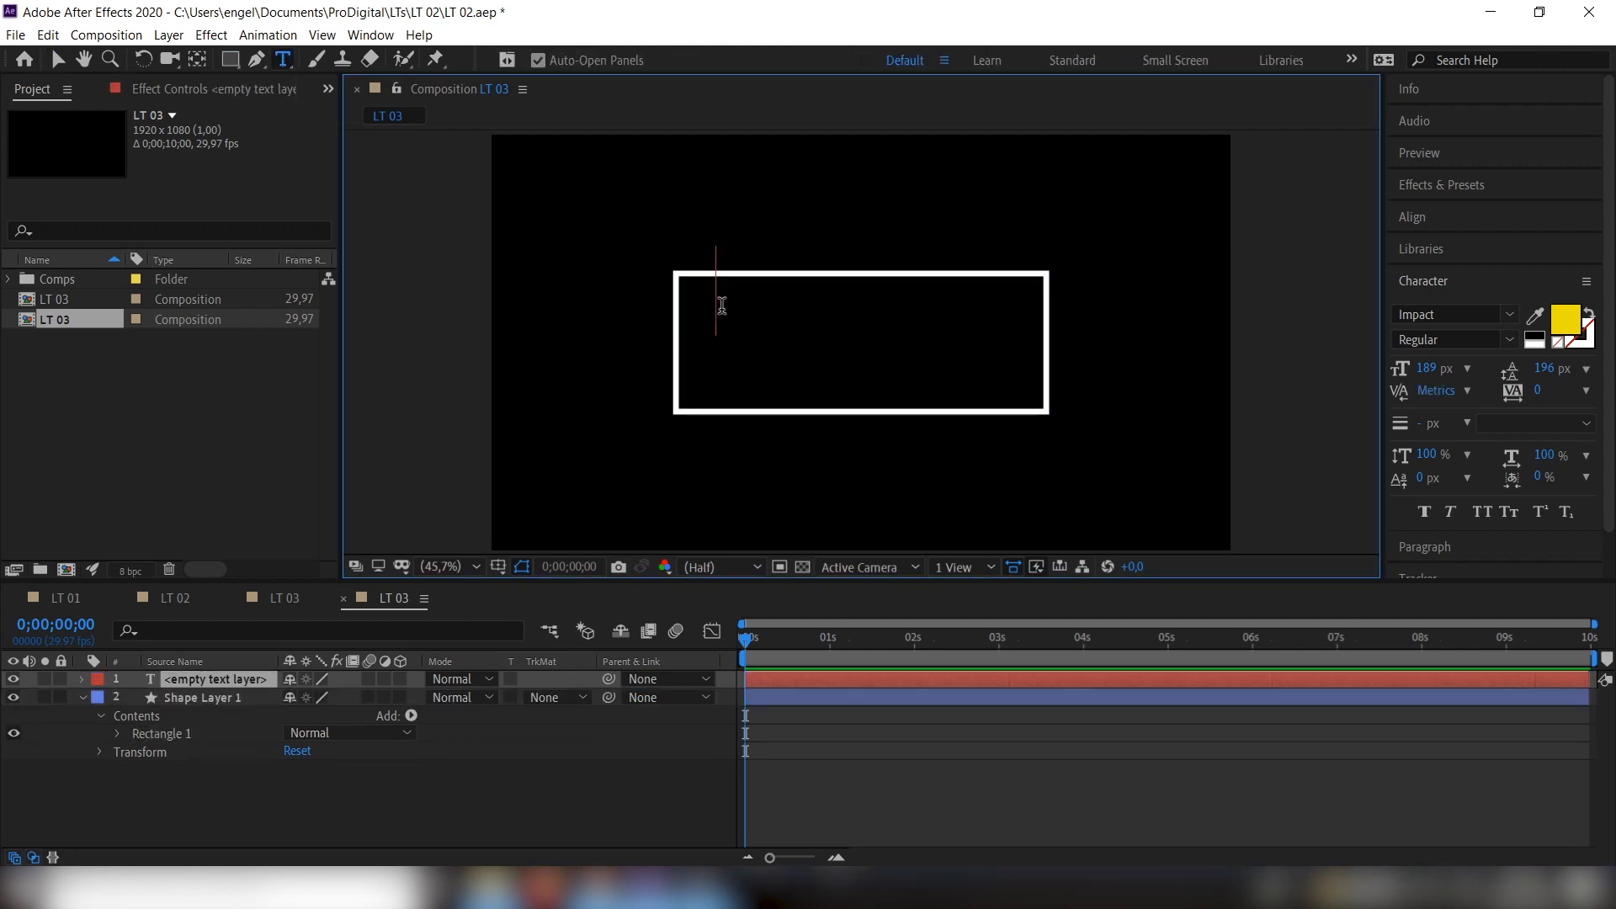
{"action": "type", "text": "MOTION DESIGN"}
Color the word MOTION white (FFFFFF)
{"action": "left_click_drag", "start_coordinate": [817, 281], "coordinate": [600, 282]}
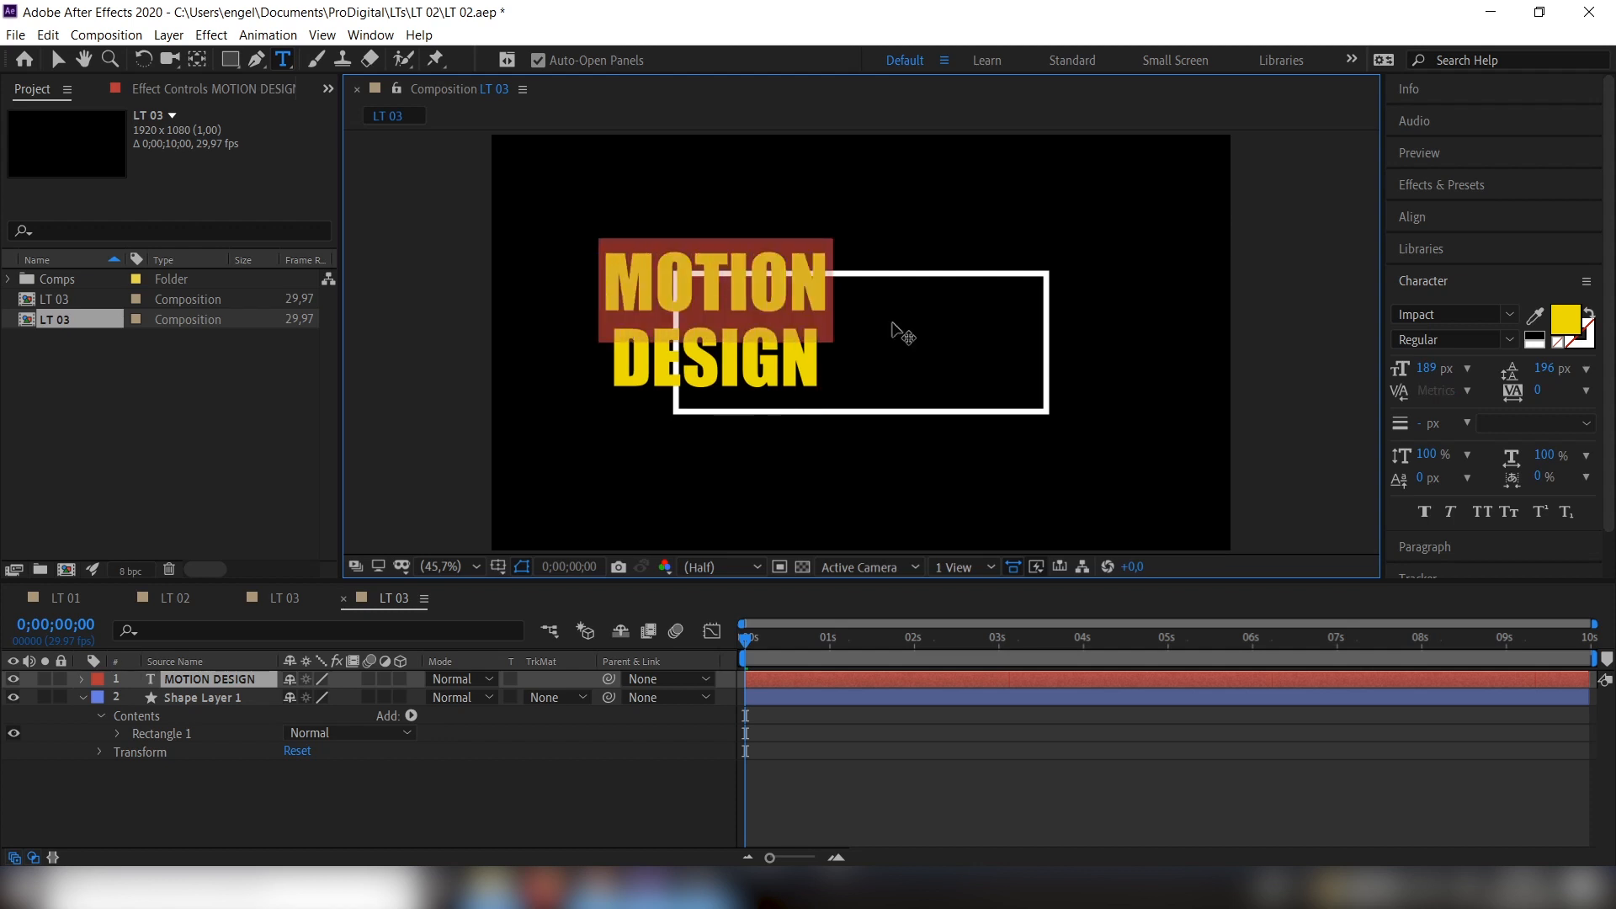
{"action": "left_click", "coordinate": [1563, 335]}
{"action": "left_click_drag", "start_coordinate": [684, 346], "coordinate": [572, 338]}
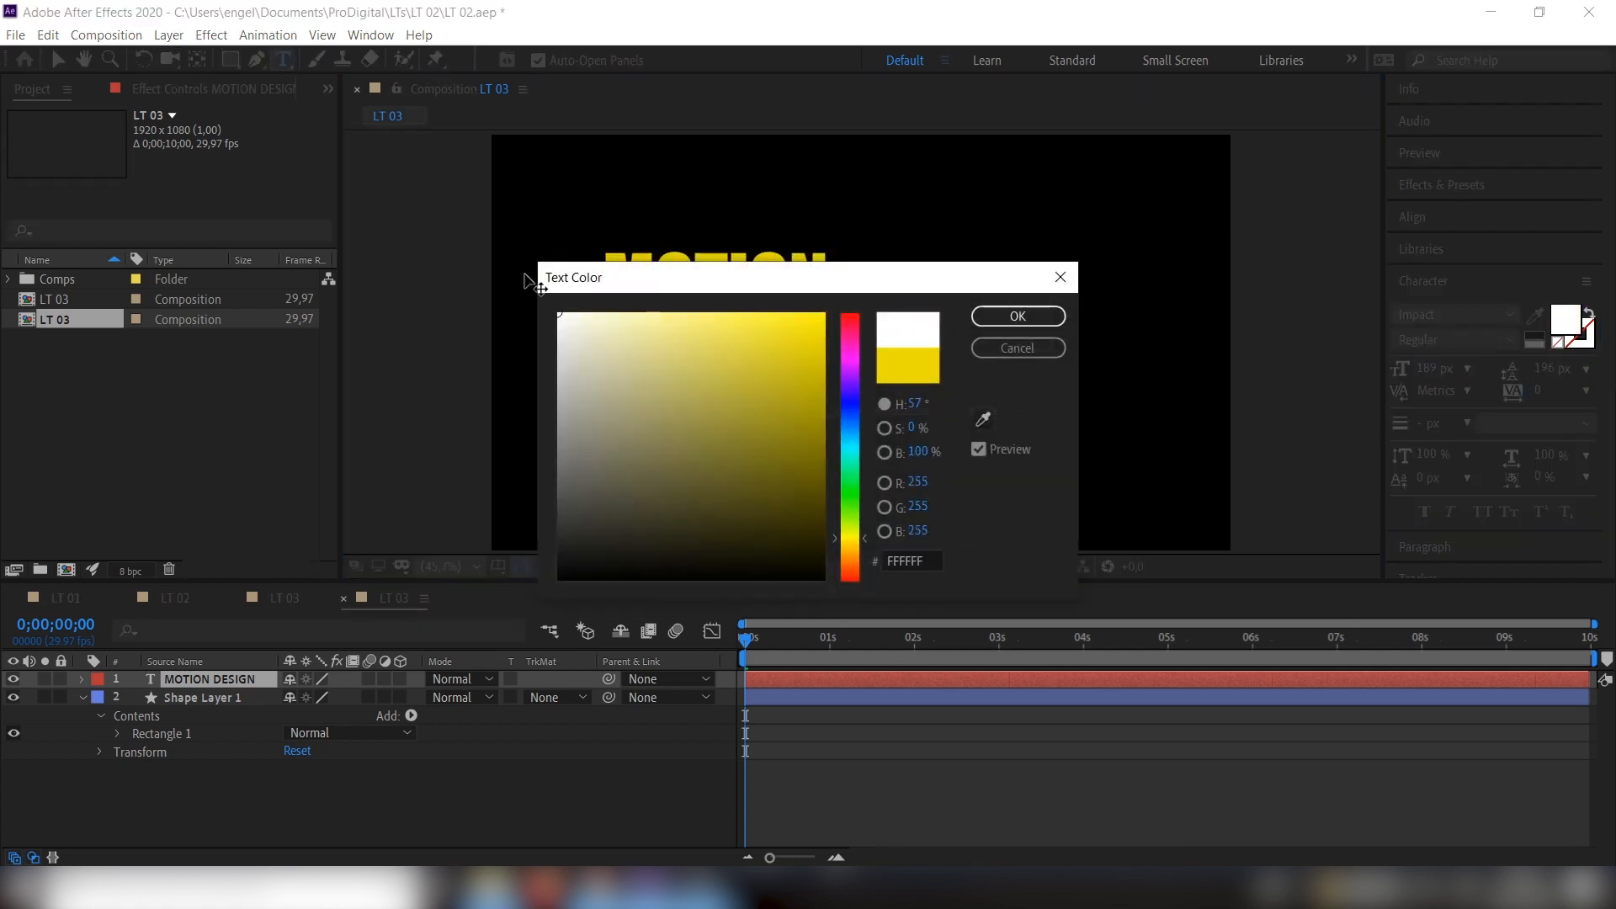
{"action": "left_click", "coordinate": [1018, 316]}
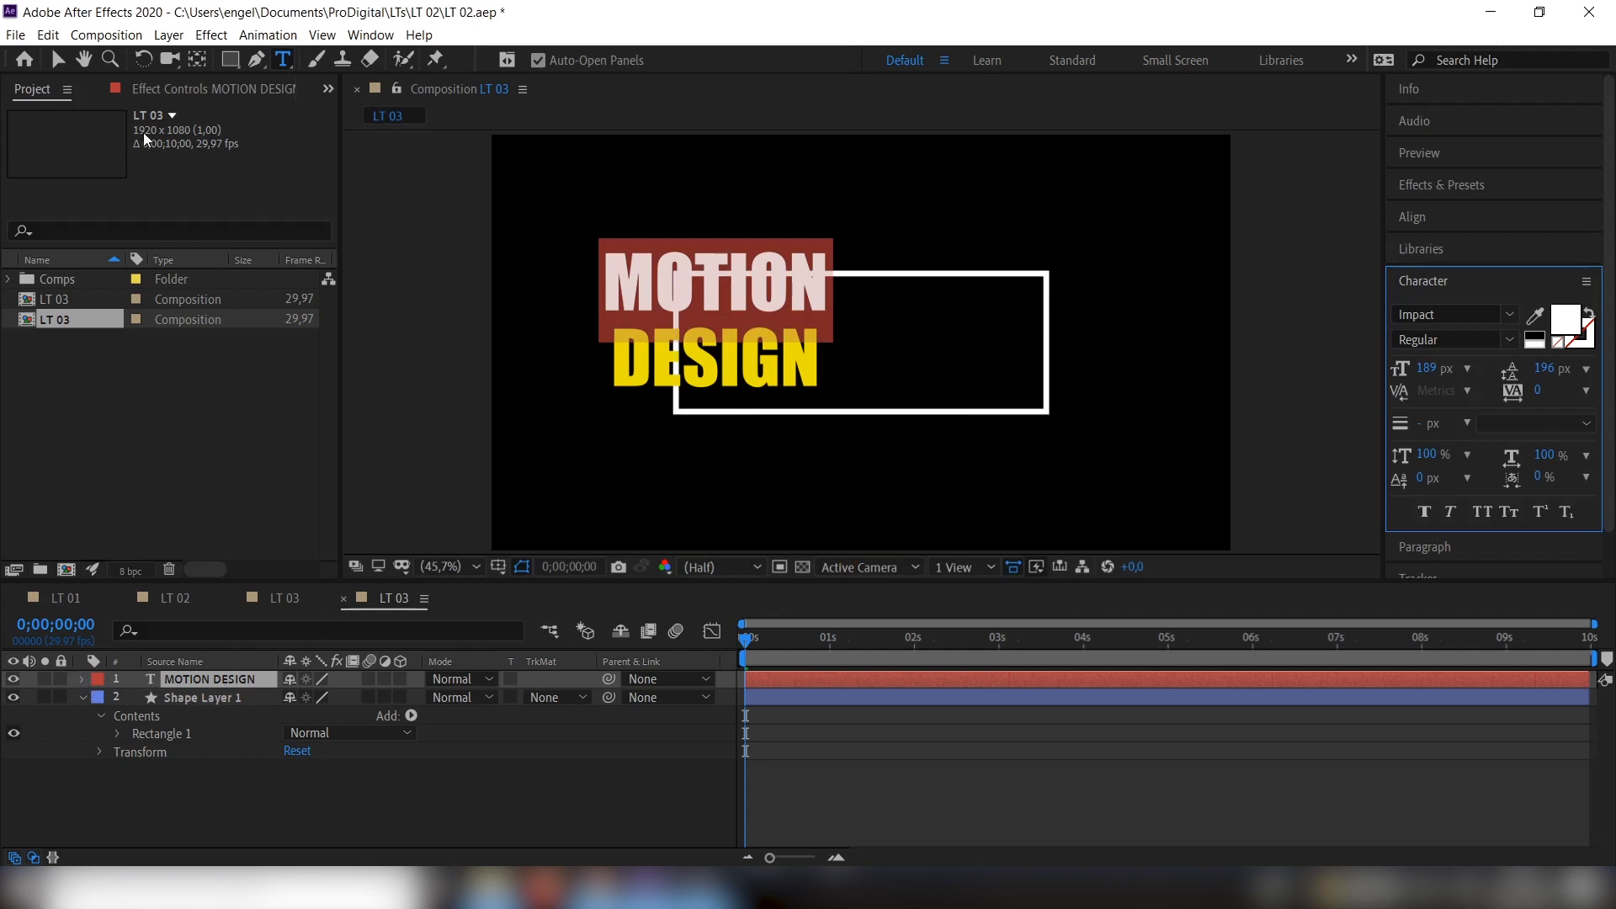
Center the text layer's anchor point on the text and center the layer in the composition
{"action": "left_click", "coordinate": [58, 57]}
{"action": "key", "text": "ctrl+alt+Home"}
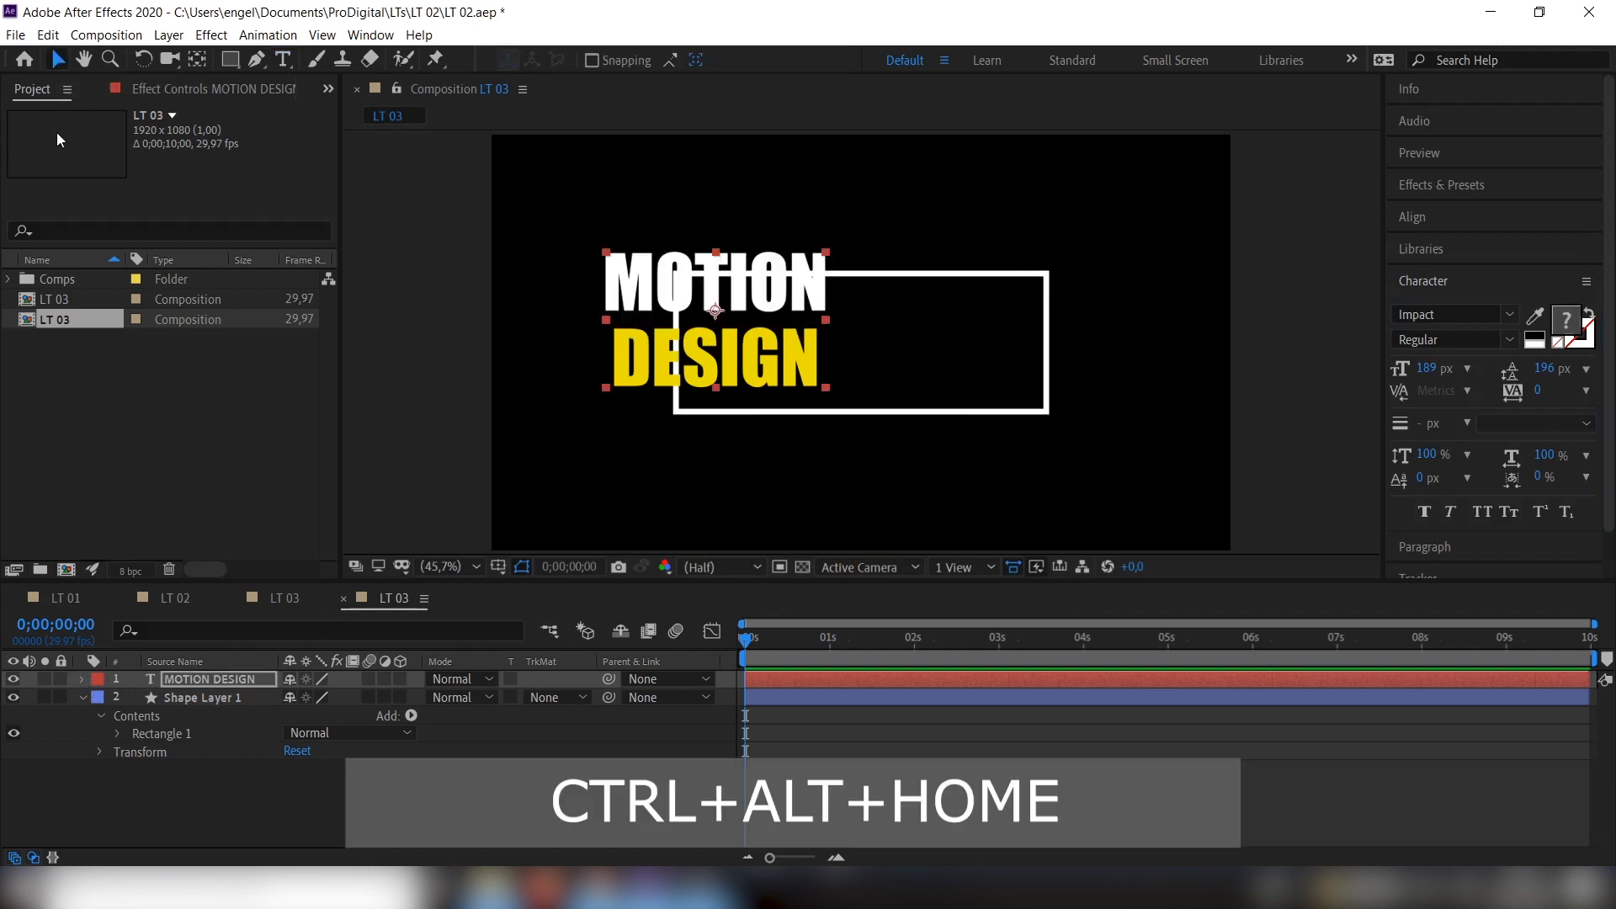
{"action": "key", "text": "Caps_Lock"}
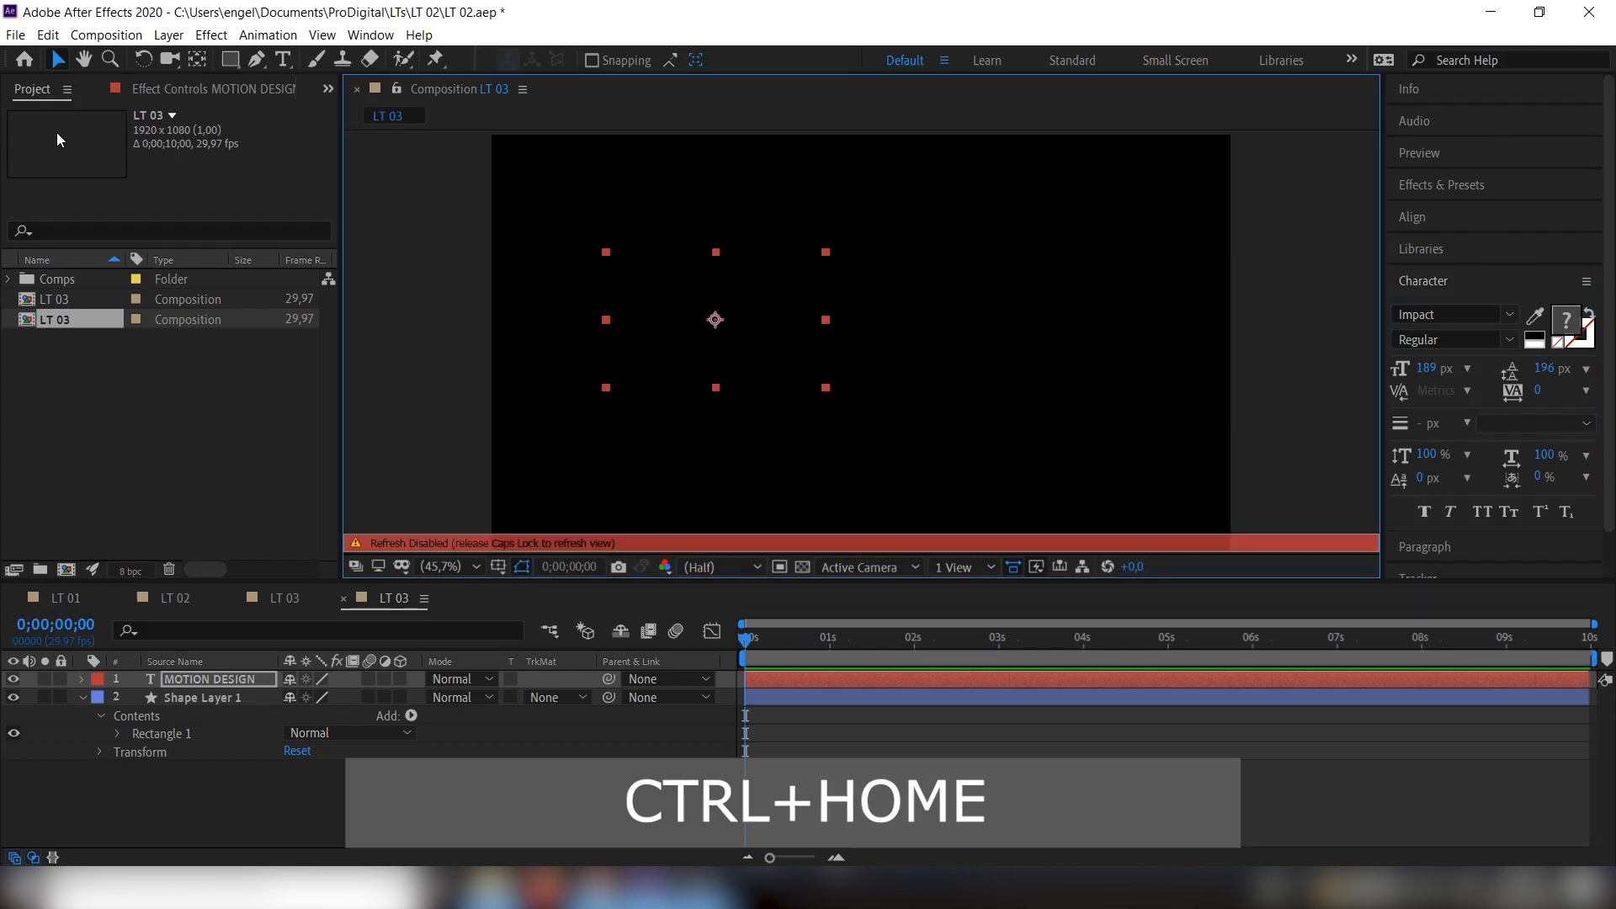
{"action": "key", "text": "ctrl+Home"}
{"action": "key", "text": "Caps_Lock"}
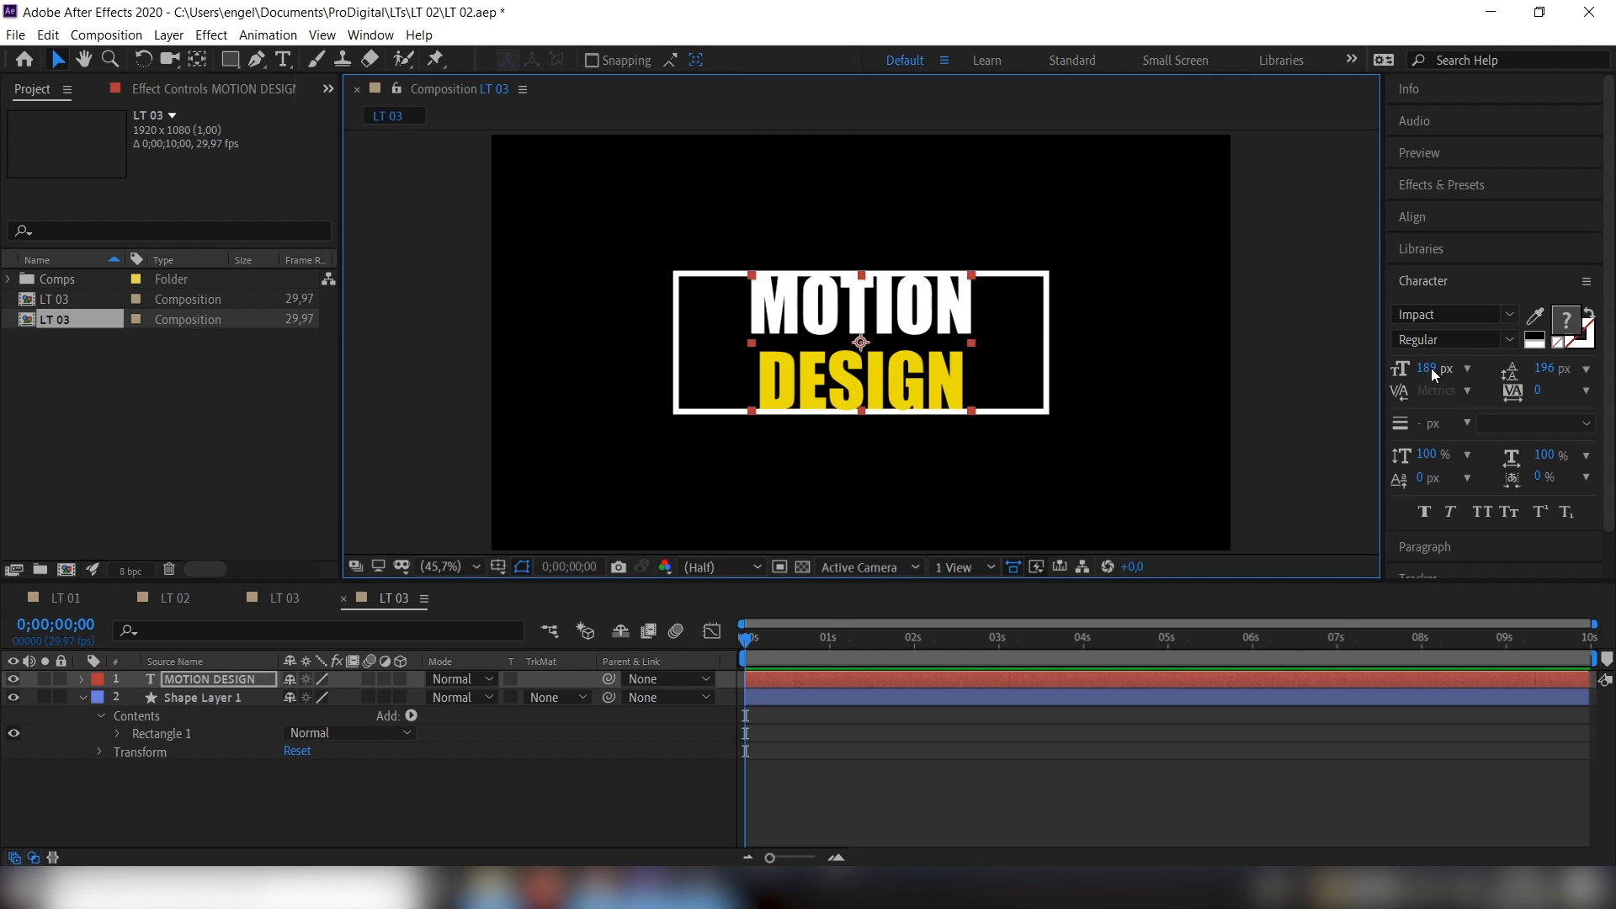
Set the text's font size to 158 px and leading to 152 px, and recenter it inside the rectangle
{"action": "left_click_drag", "start_coordinate": [1441, 371], "coordinate": [1394, 371]}
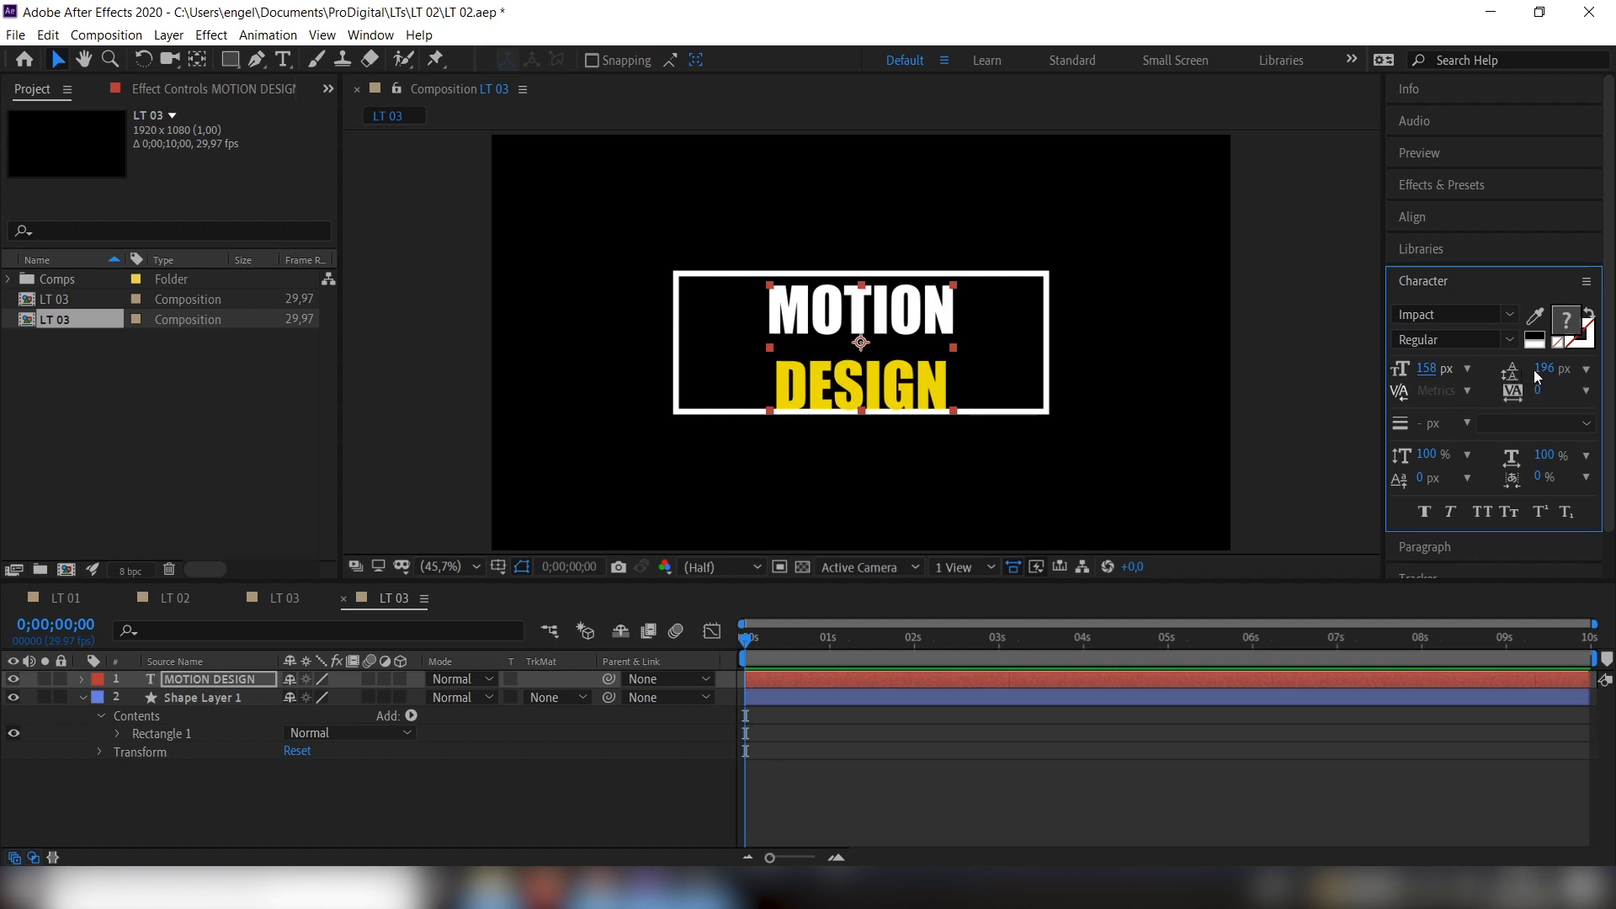
{"action": "left_click_drag", "start_coordinate": [1540, 370], "coordinate": [1490, 368]}
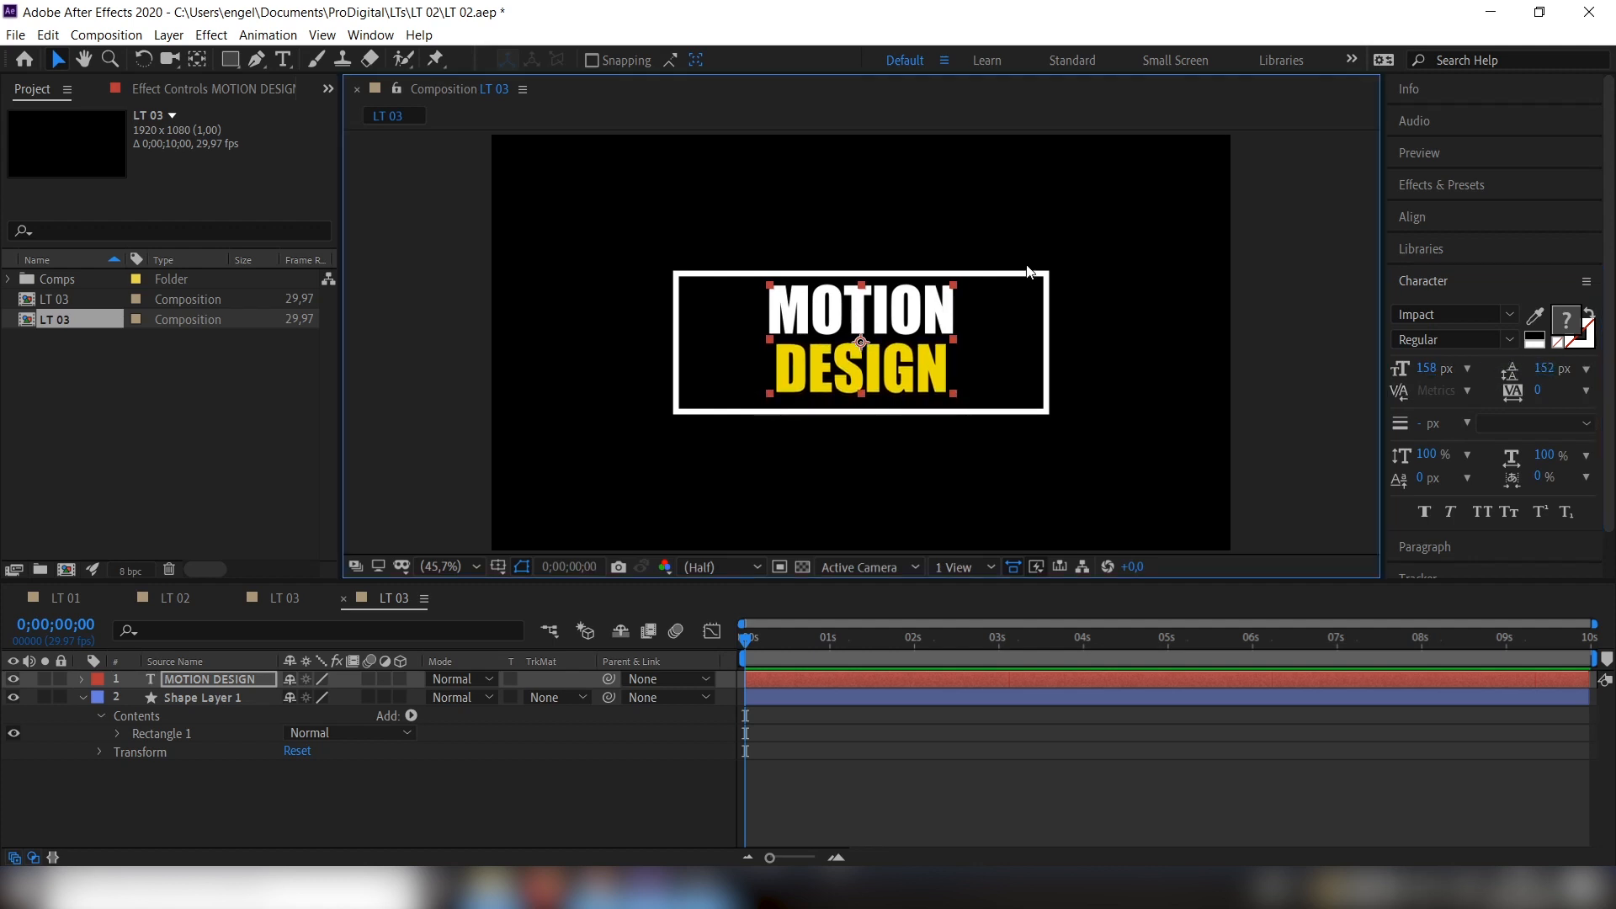
{"action": "key", "text": "ctrl+alt+Home"}
{"action": "key", "text": "ctrl+Home"}
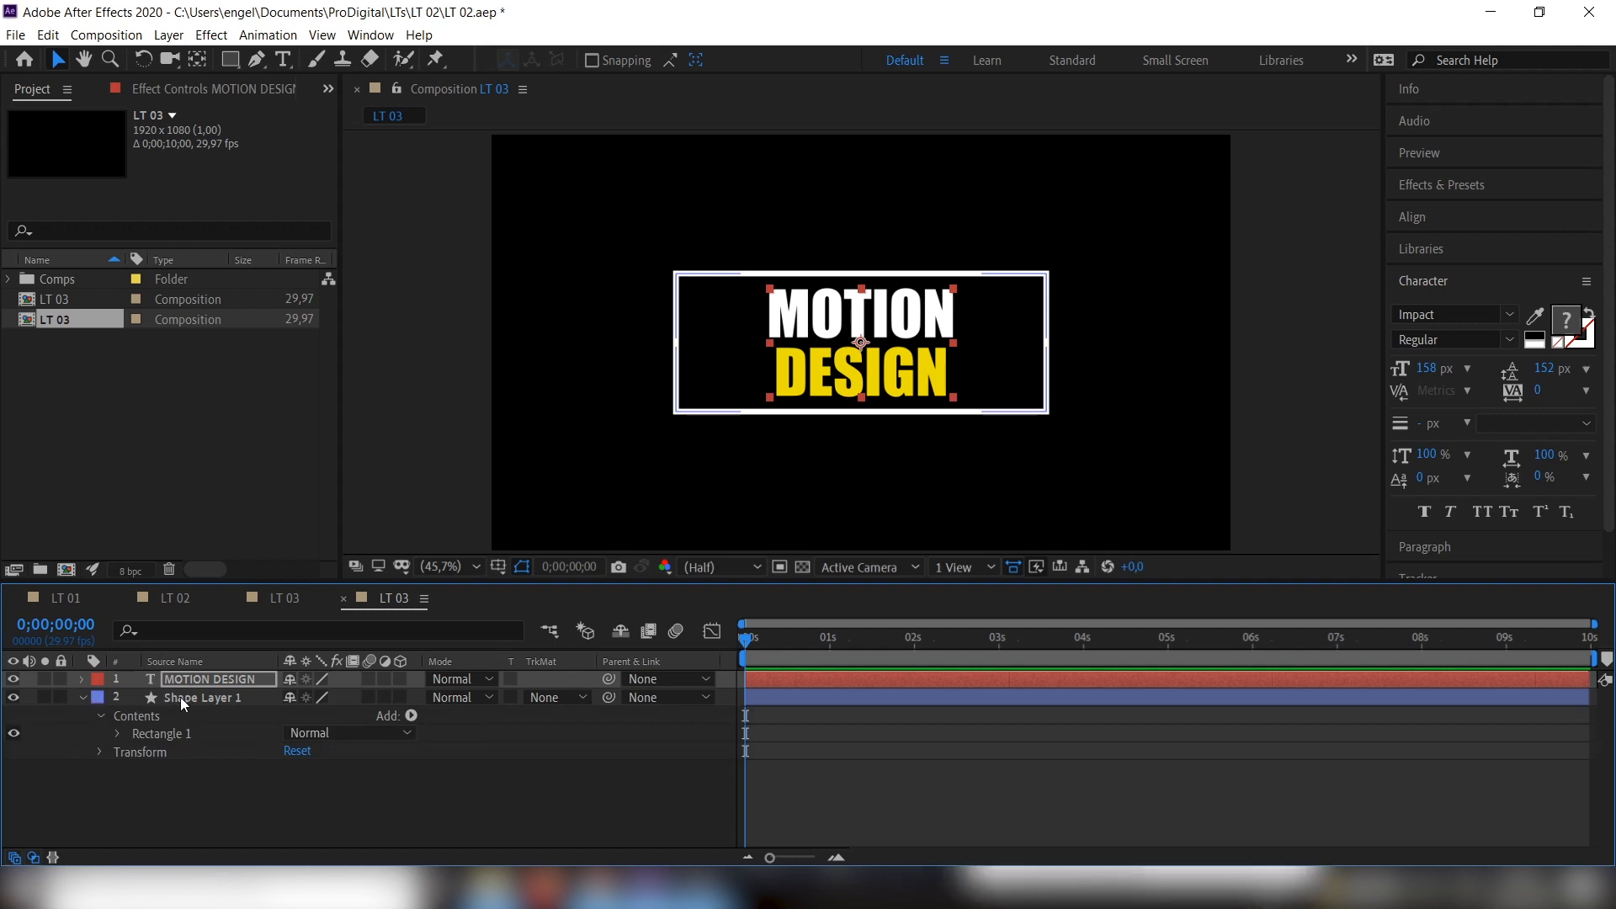
Rename the rectangle's shape layer to Retângulo
{"action": "left_click", "coordinate": [181, 697]}
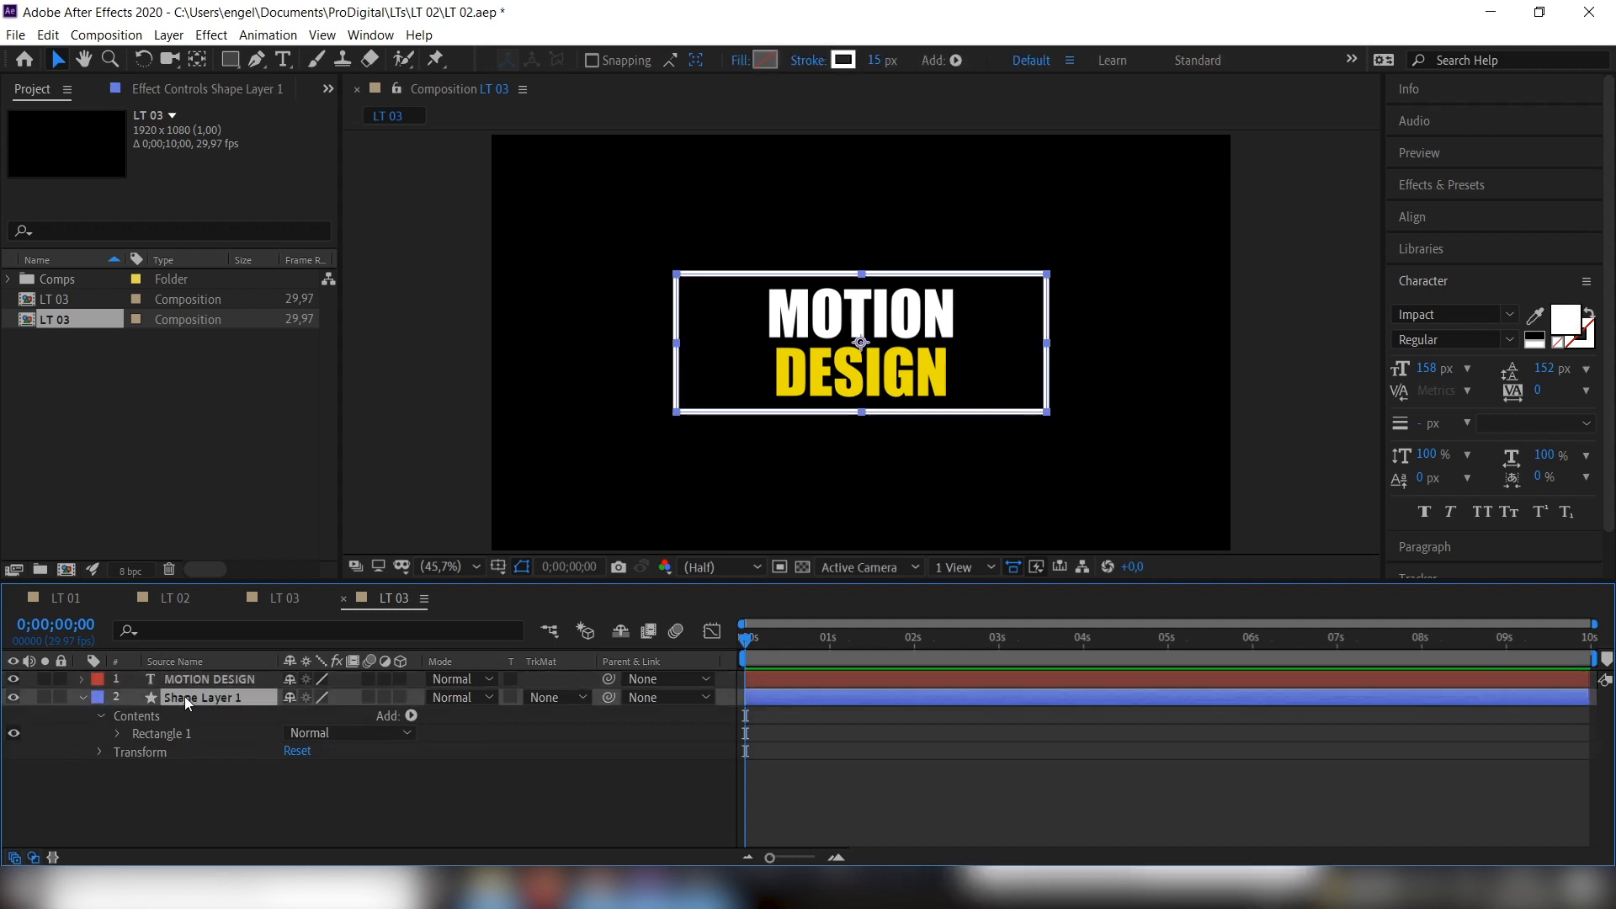
{"action": "key", "text": "Return"}
{"action": "type", "text": "R"}
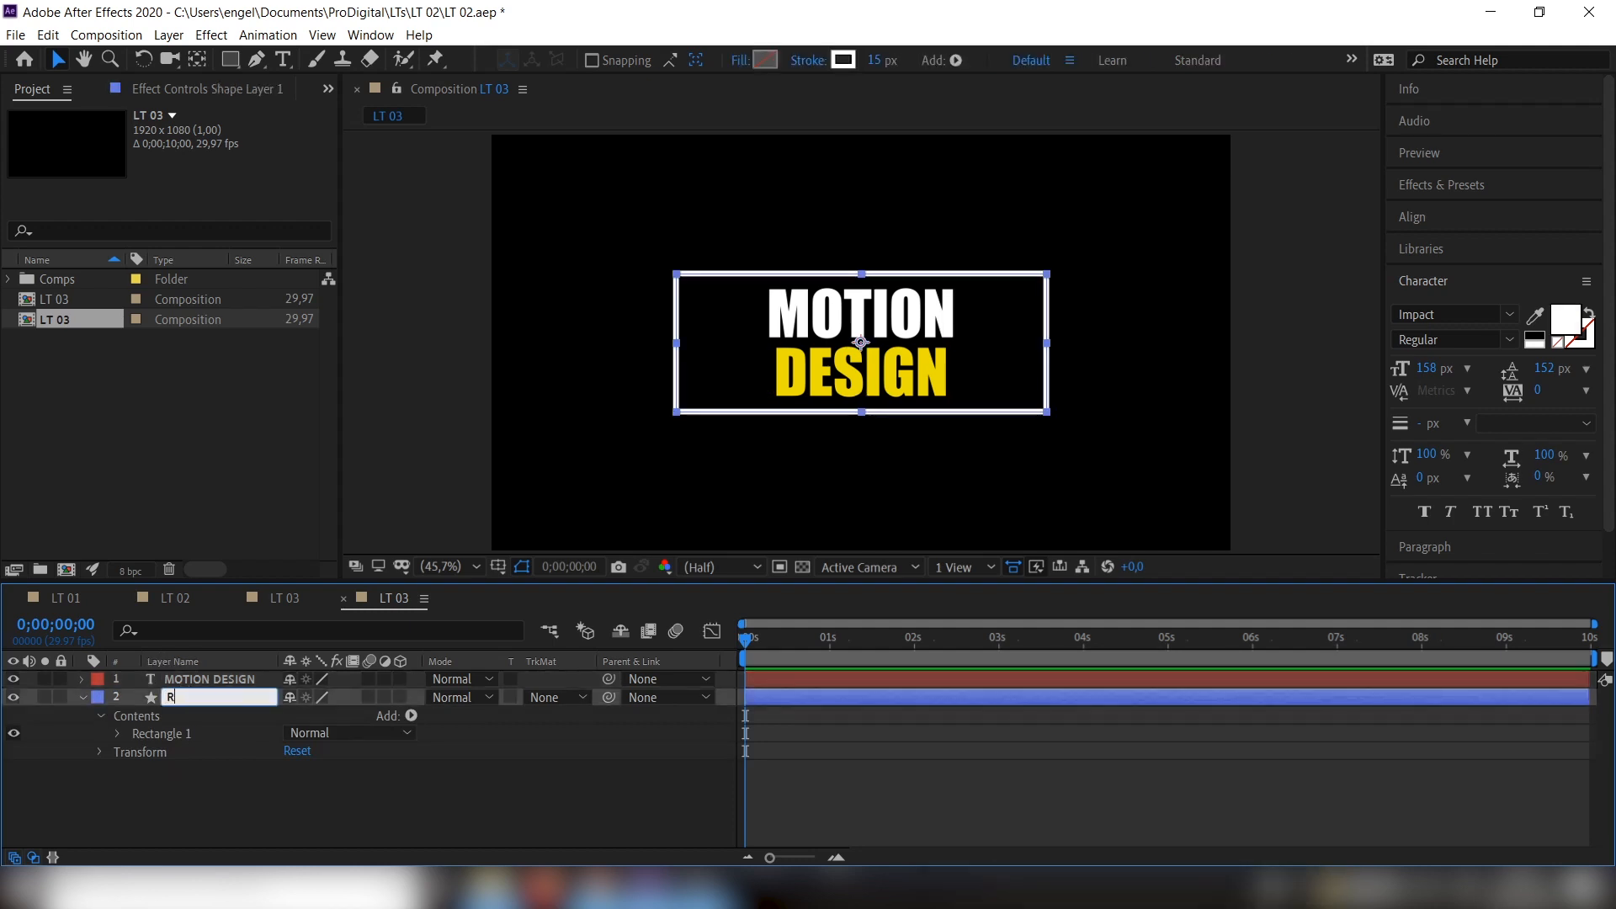
{"action": "type", "text": "etângulo"}
{"action": "key", "text": "Return"}
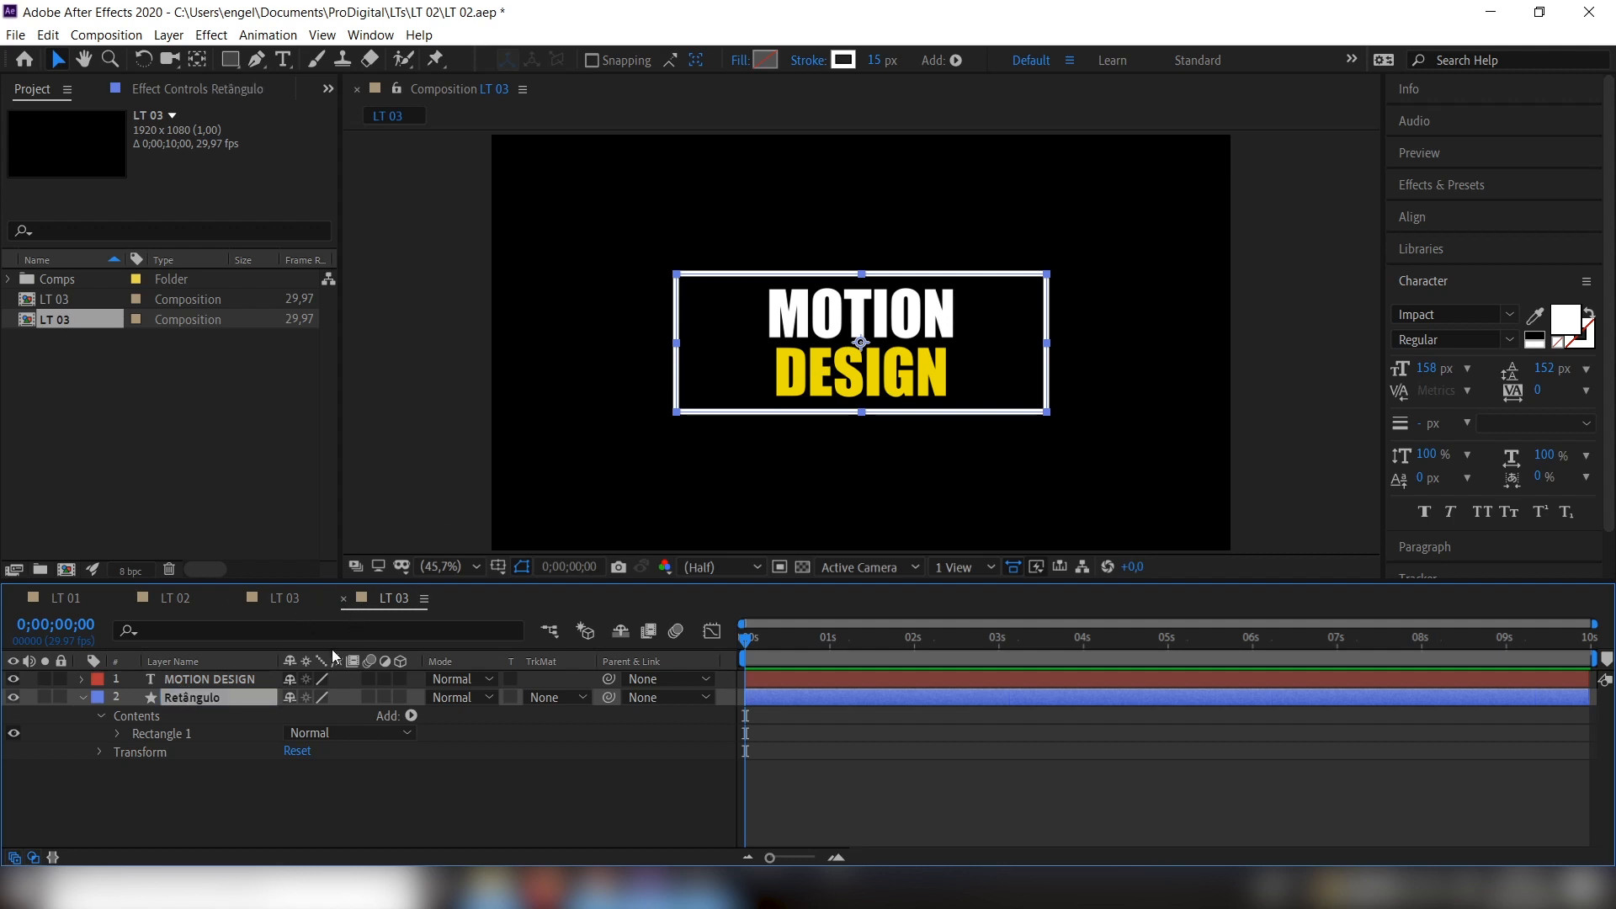
Add Trim Paths to the Retângulo layer and keyframe its Start at 100% at 0;00;00;00
{"action": "left_click", "coordinate": [411, 715]}
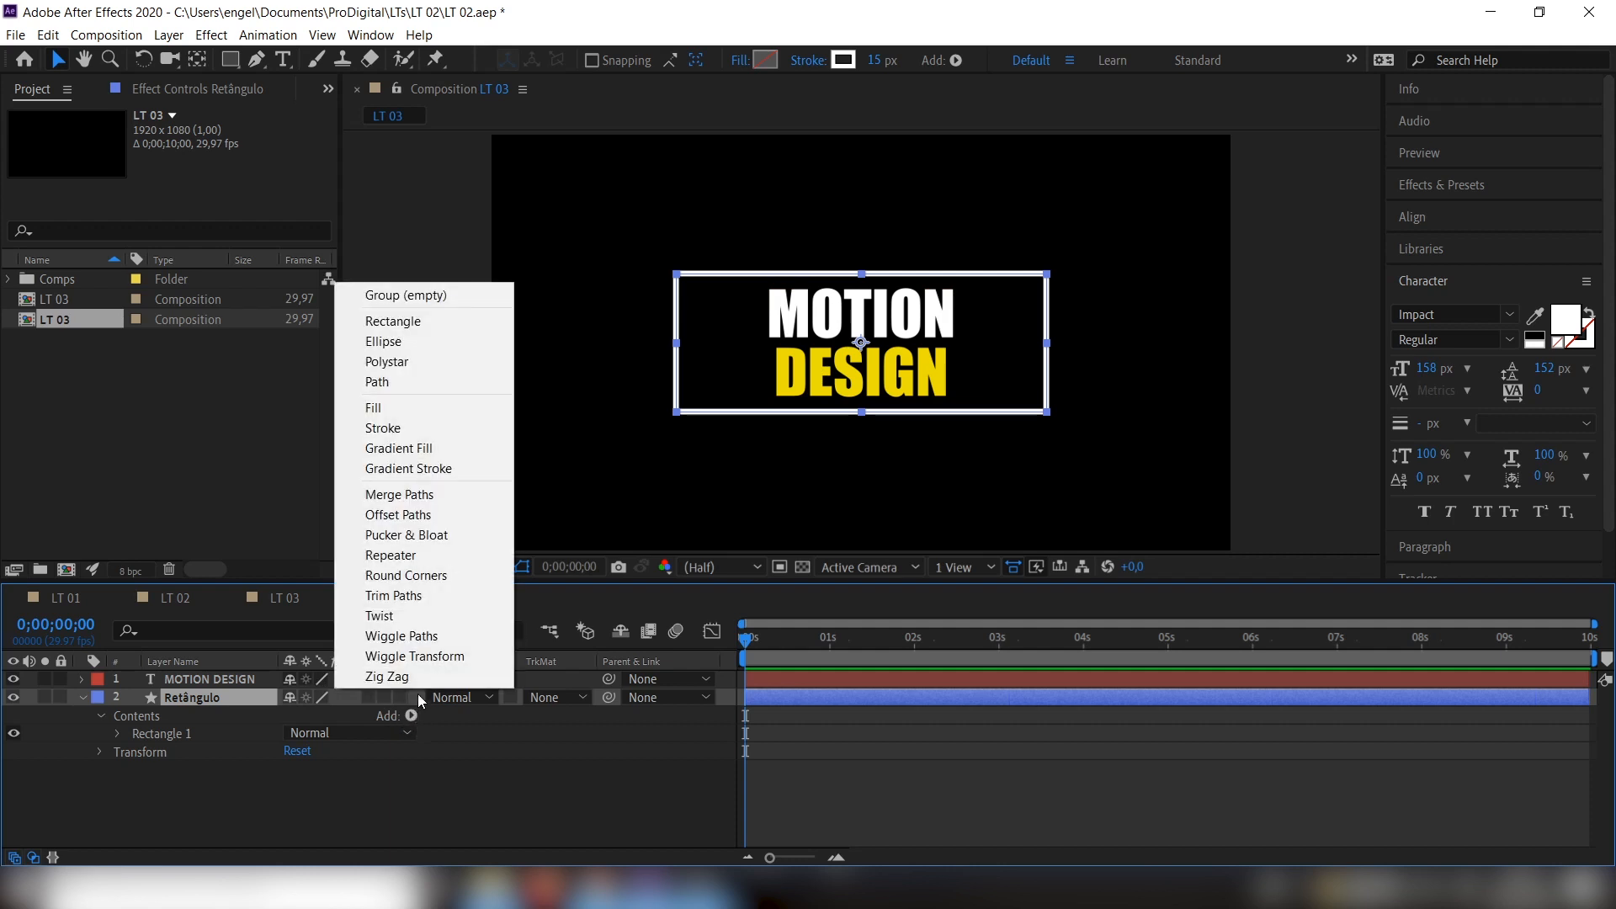
{"action": "left_click", "coordinate": [420, 599]}
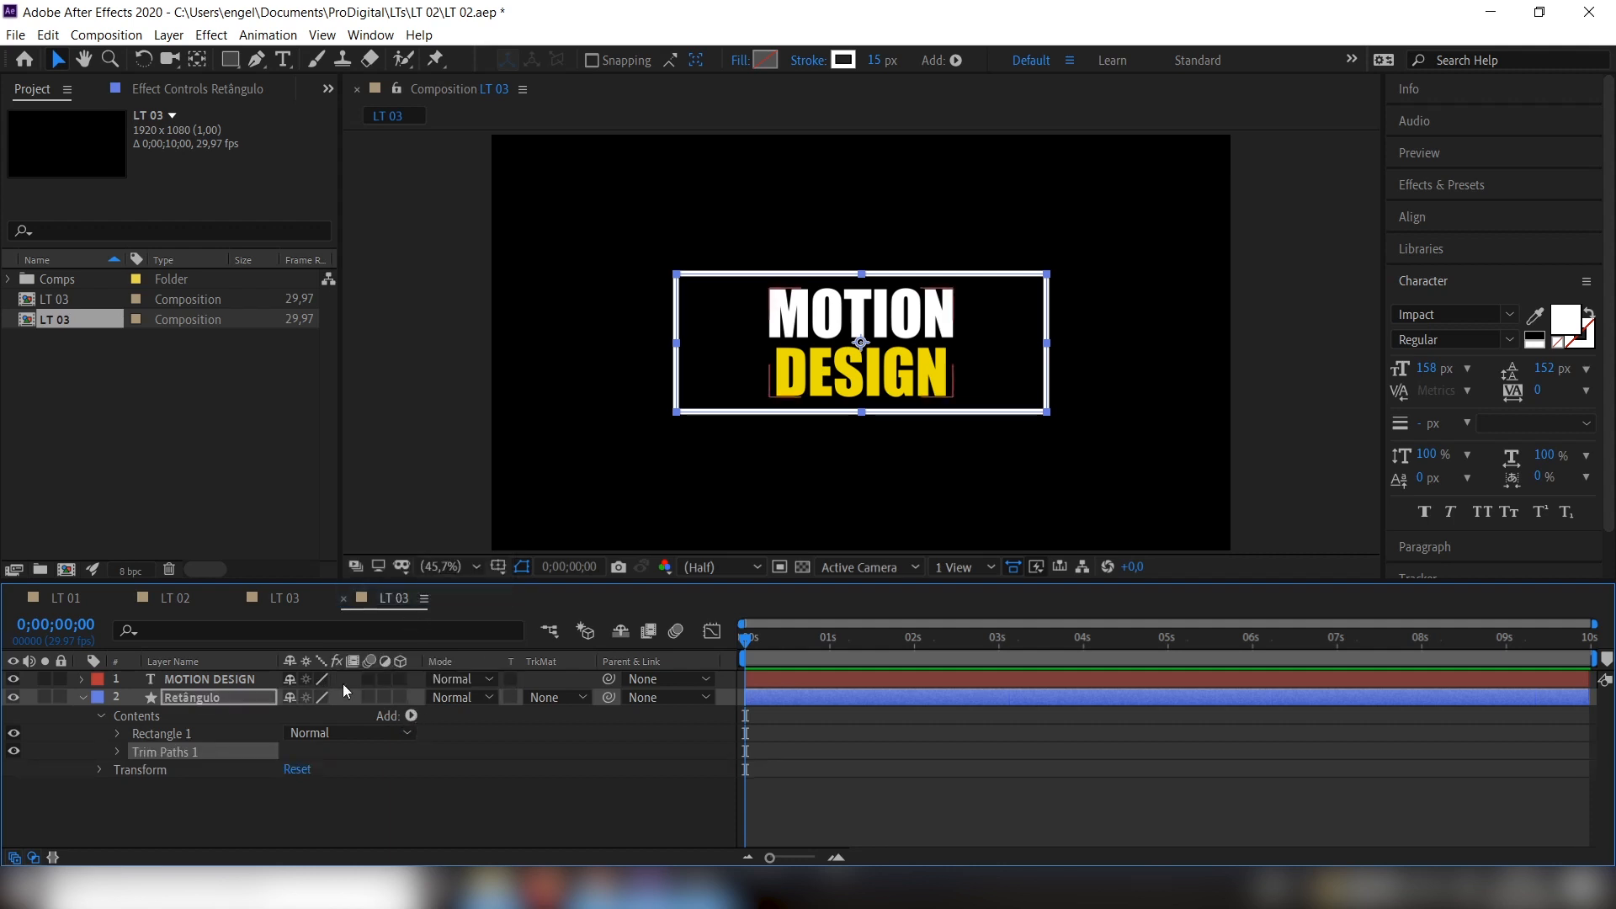
{"action": "double_click", "coordinate": [170, 750]}
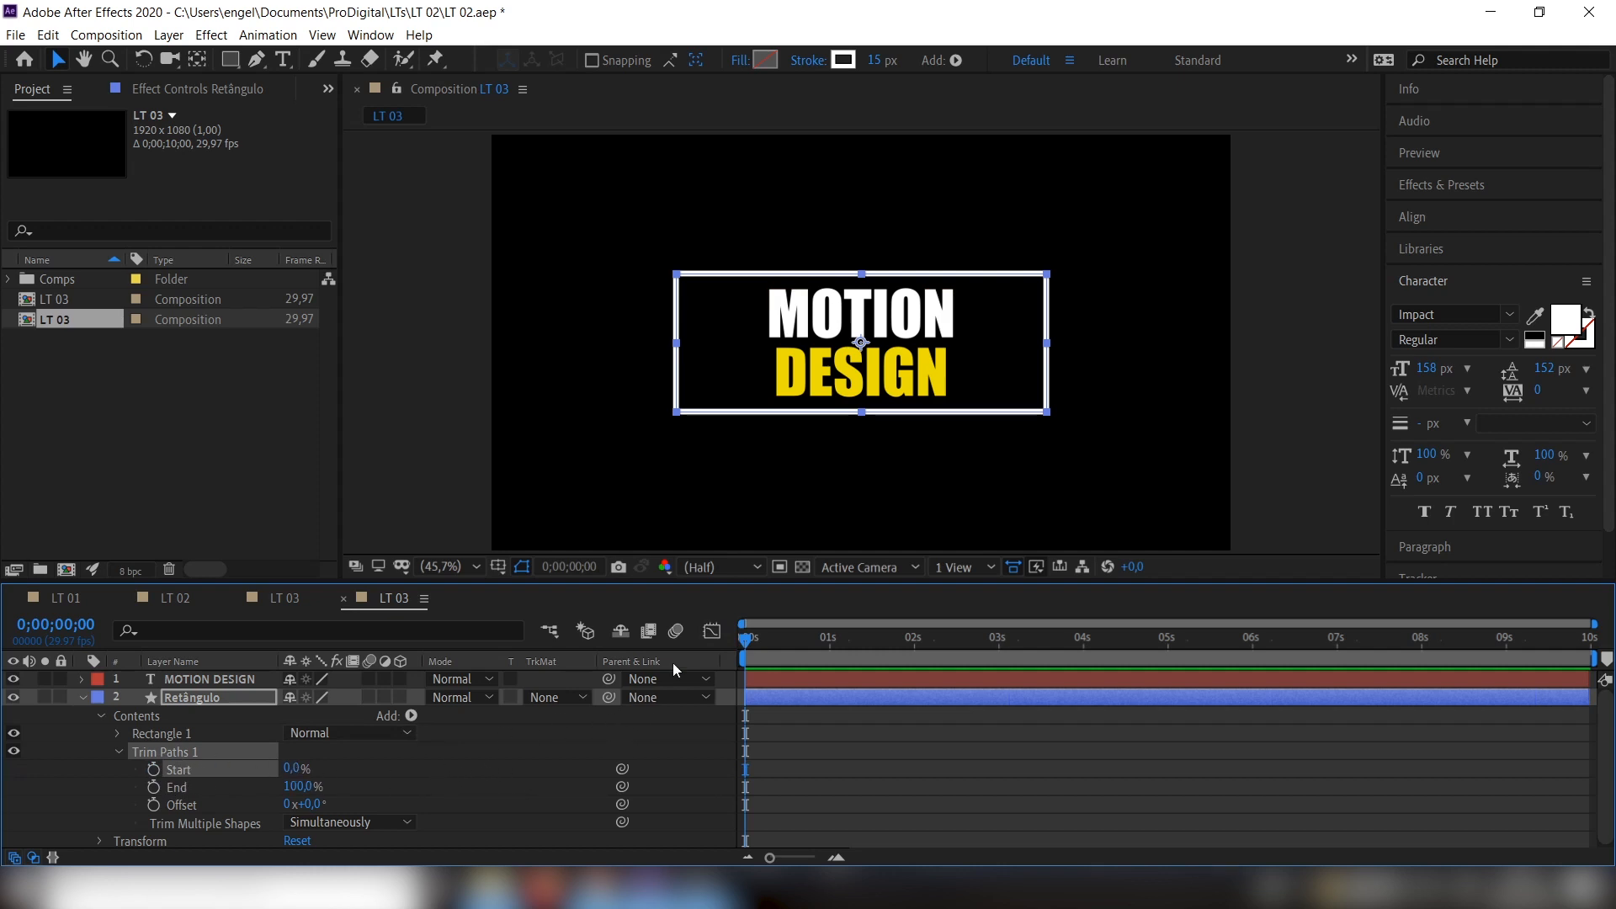
{"action": "left_click", "coordinate": [153, 769]}
{"action": "left_click_drag", "start_coordinate": [297, 767], "coordinate": [440, 746]}
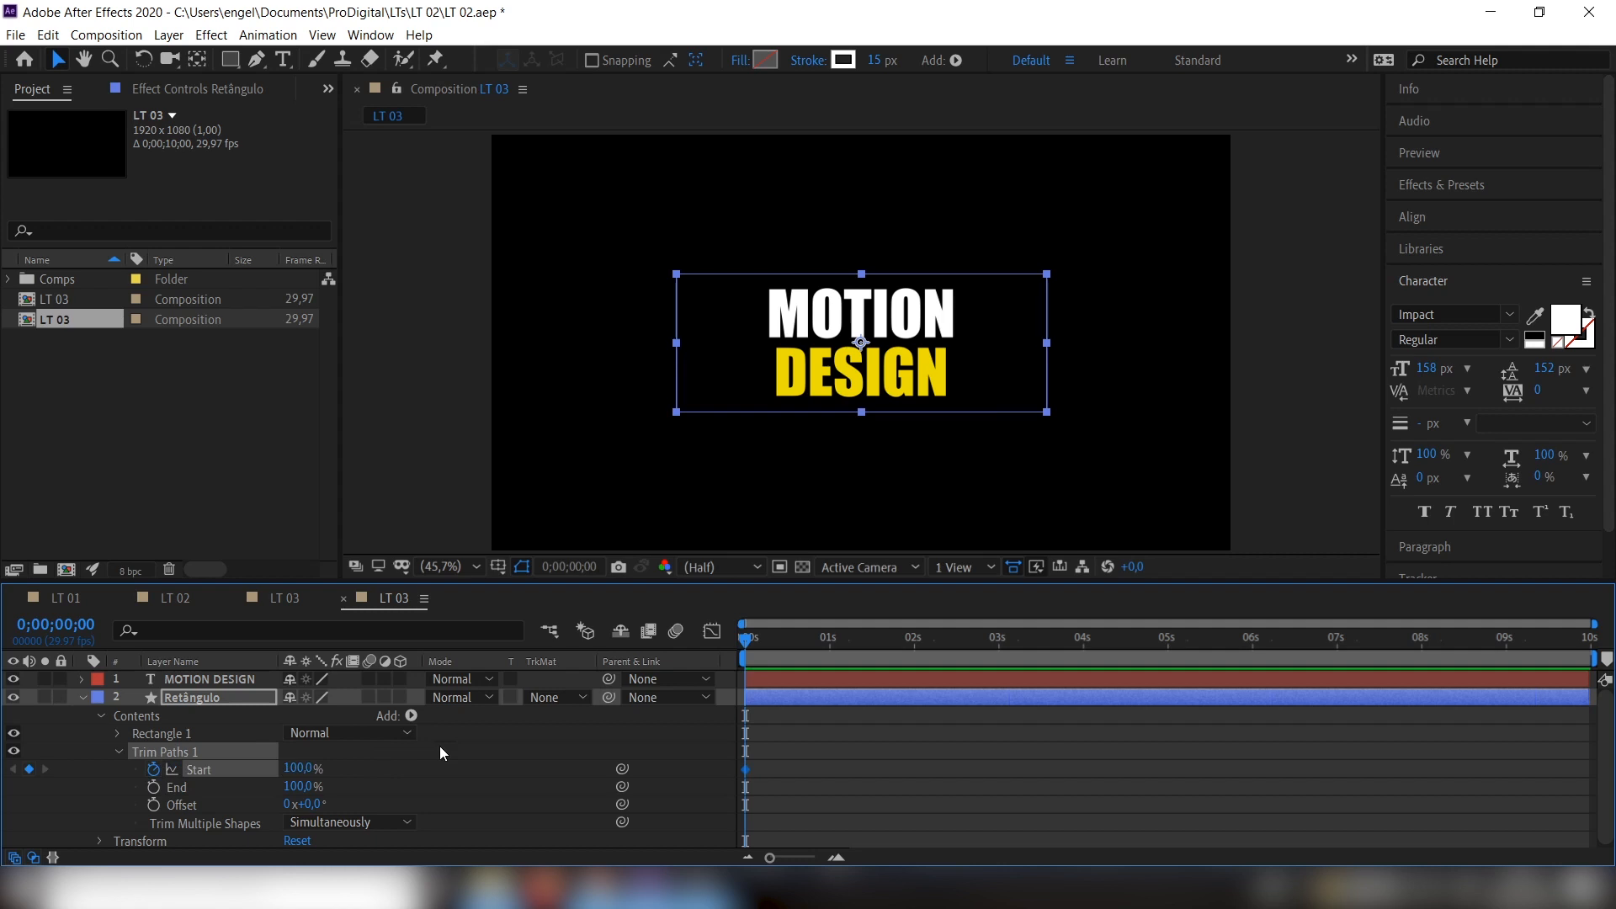
Keyframe the Trim Paths Start of the Retângulo layer at 50% at 0;00;01;00
{"action": "key", "text": "ctrl+shift+Right"}
{"action": "key", "text": "ctrl+shift+Right"}
{"action": "key", "text": "ctrl+shift+Right"}
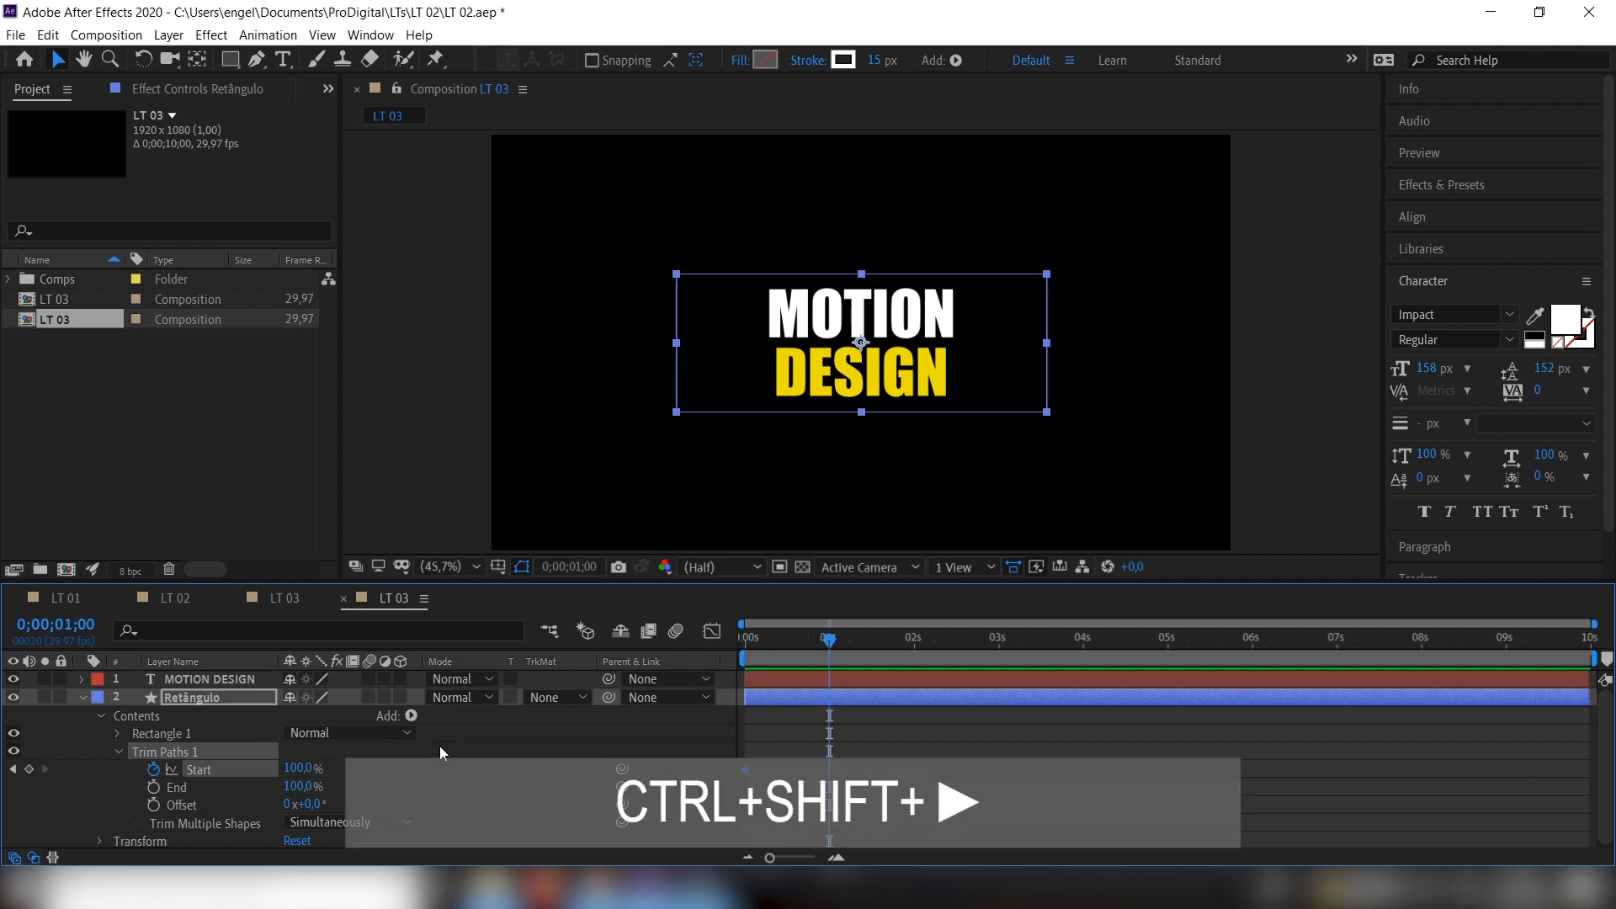
{"action": "left_click", "coordinate": [300, 768]}
{"action": "type", "text": "50"}
{"action": "key", "text": "Return"}
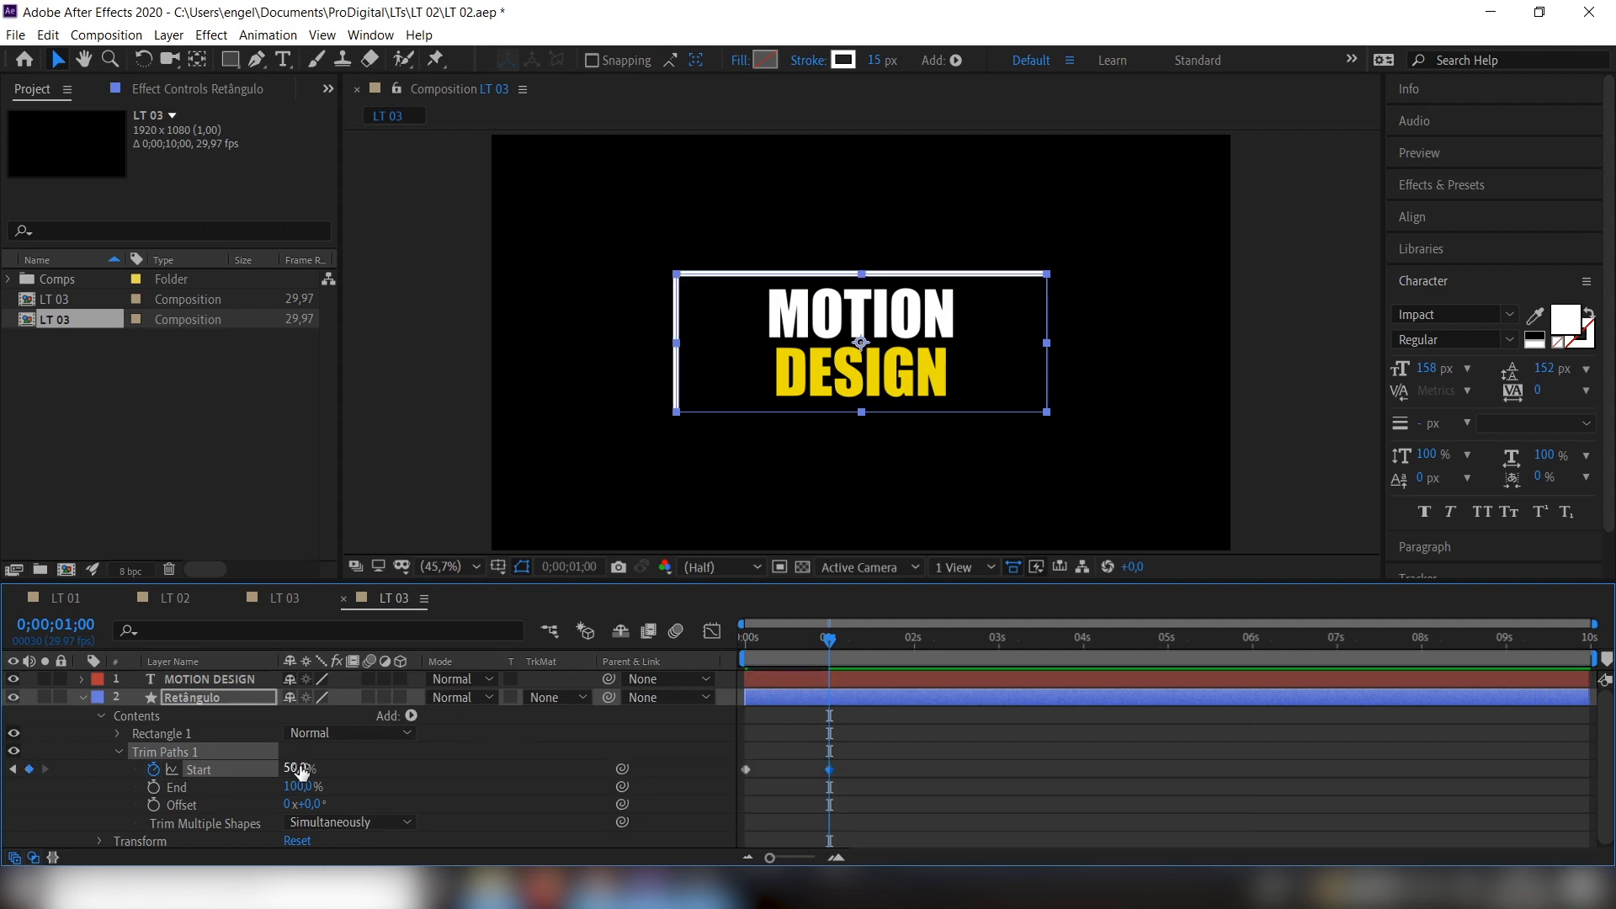
End the work area at 0;00;01;26 and preview the rectangle's Trim Paths animation
{"action": "left_click", "coordinate": [904, 638]}
{"action": "key", "text": "n"}
{"action": "key", "text": "space"}
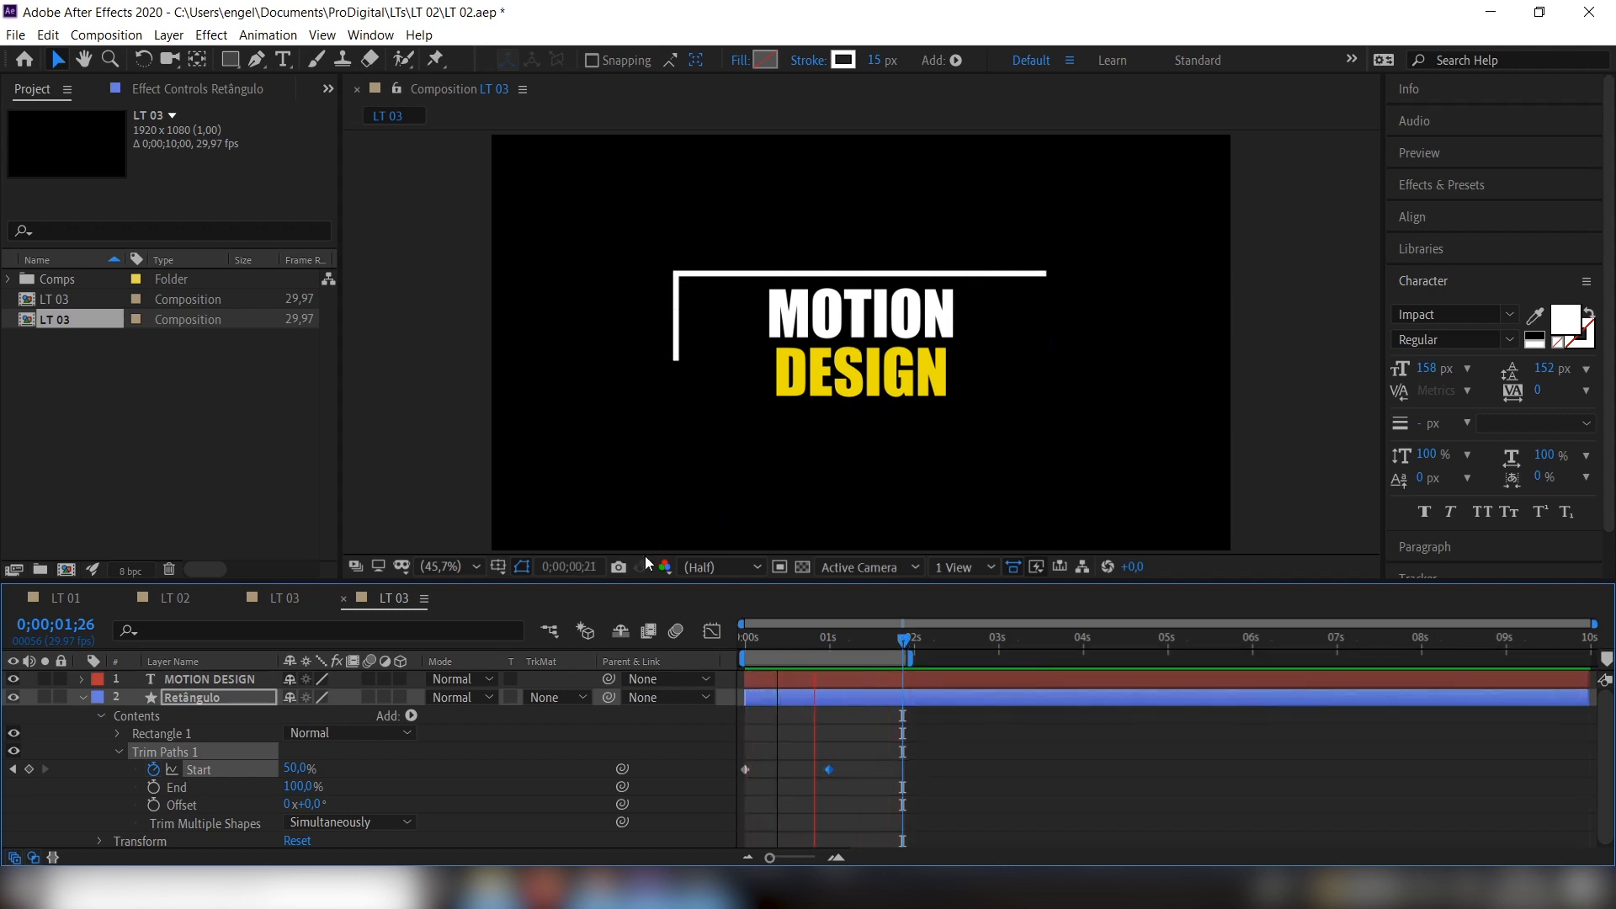
{"action": "key", "text": "space"}
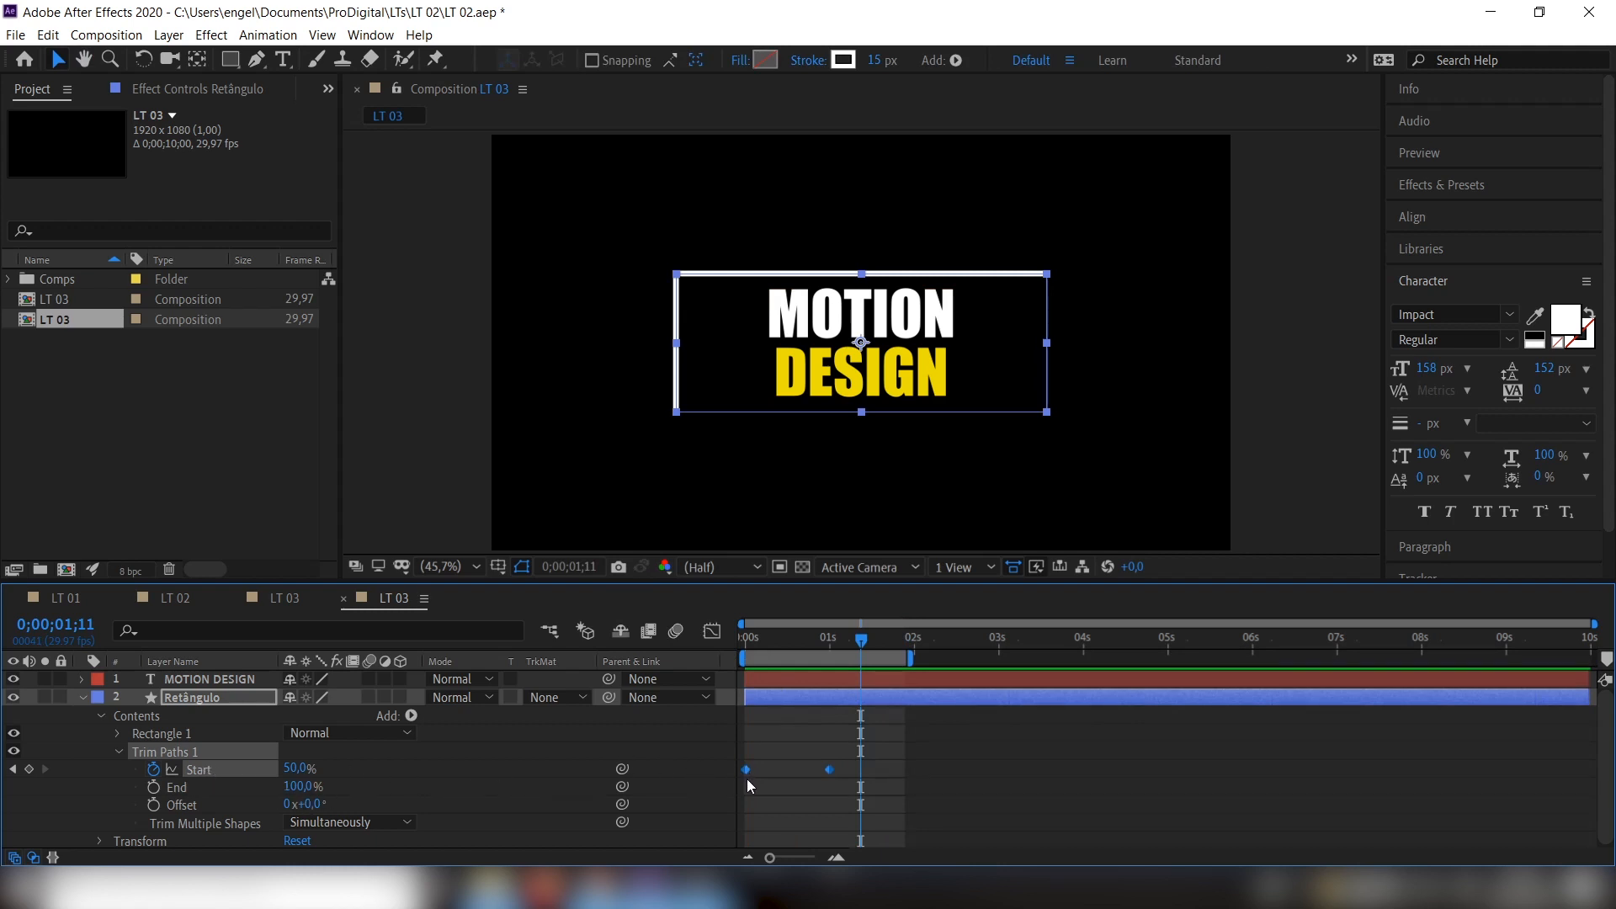
Apply Easy Ease to both Trim Paths Start keyframes, sharpen their speed curve with longer handles, and preview the motion
{"action": "key", "text": "F9"}
{"action": "left_click", "coordinate": [712, 632]}
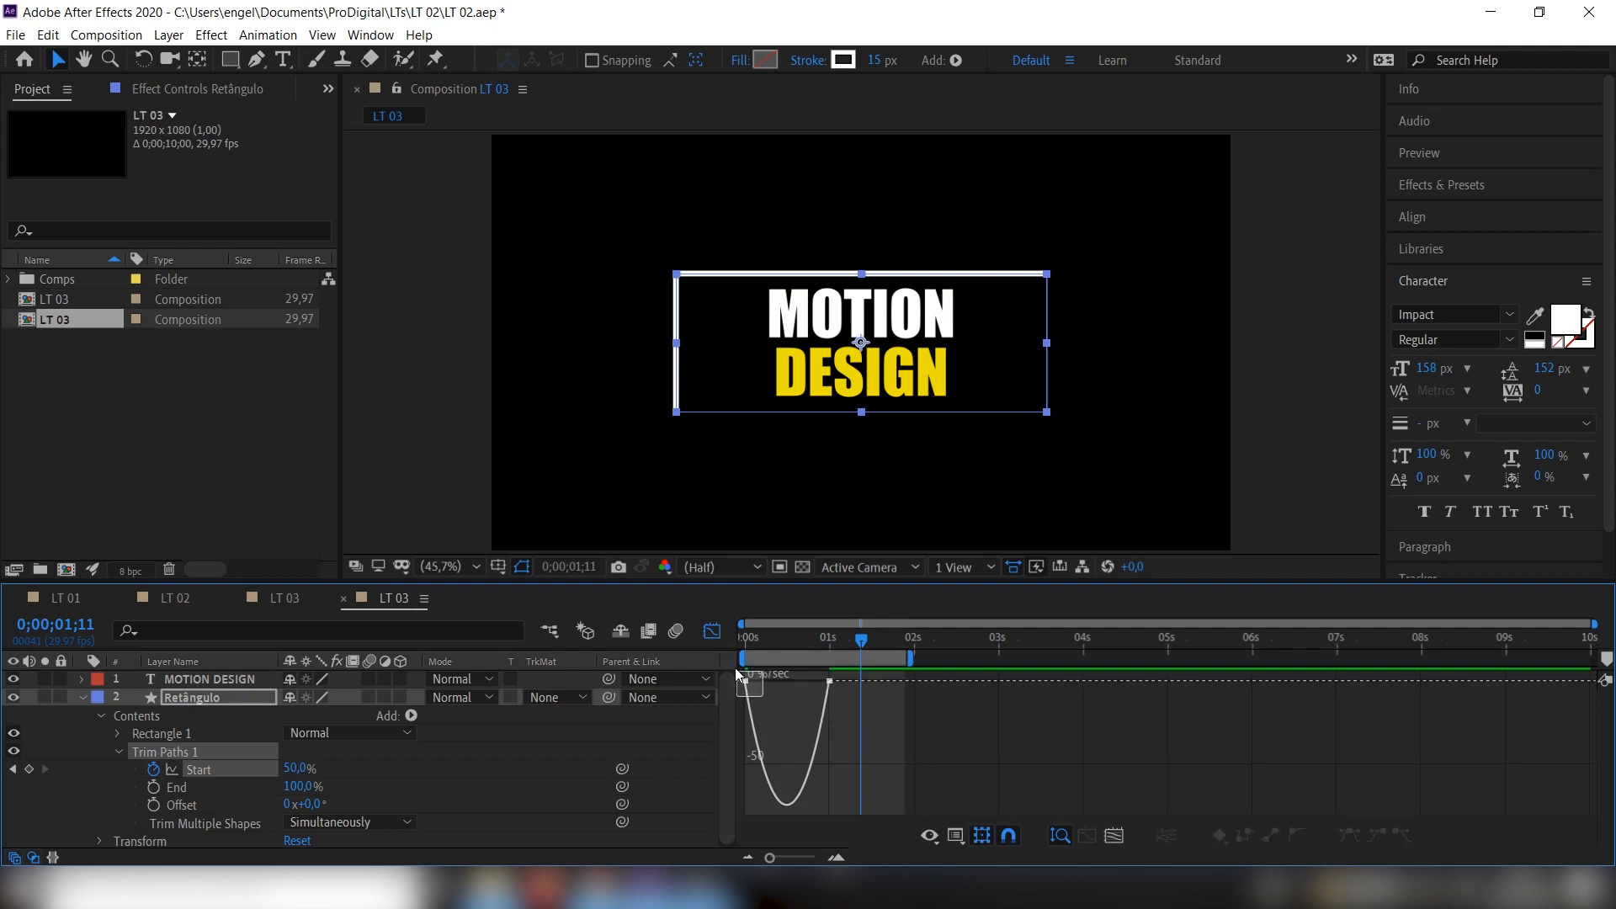
{"action": "left_click_drag", "start_coordinate": [735, 668], "coordinate": [798, 680]}
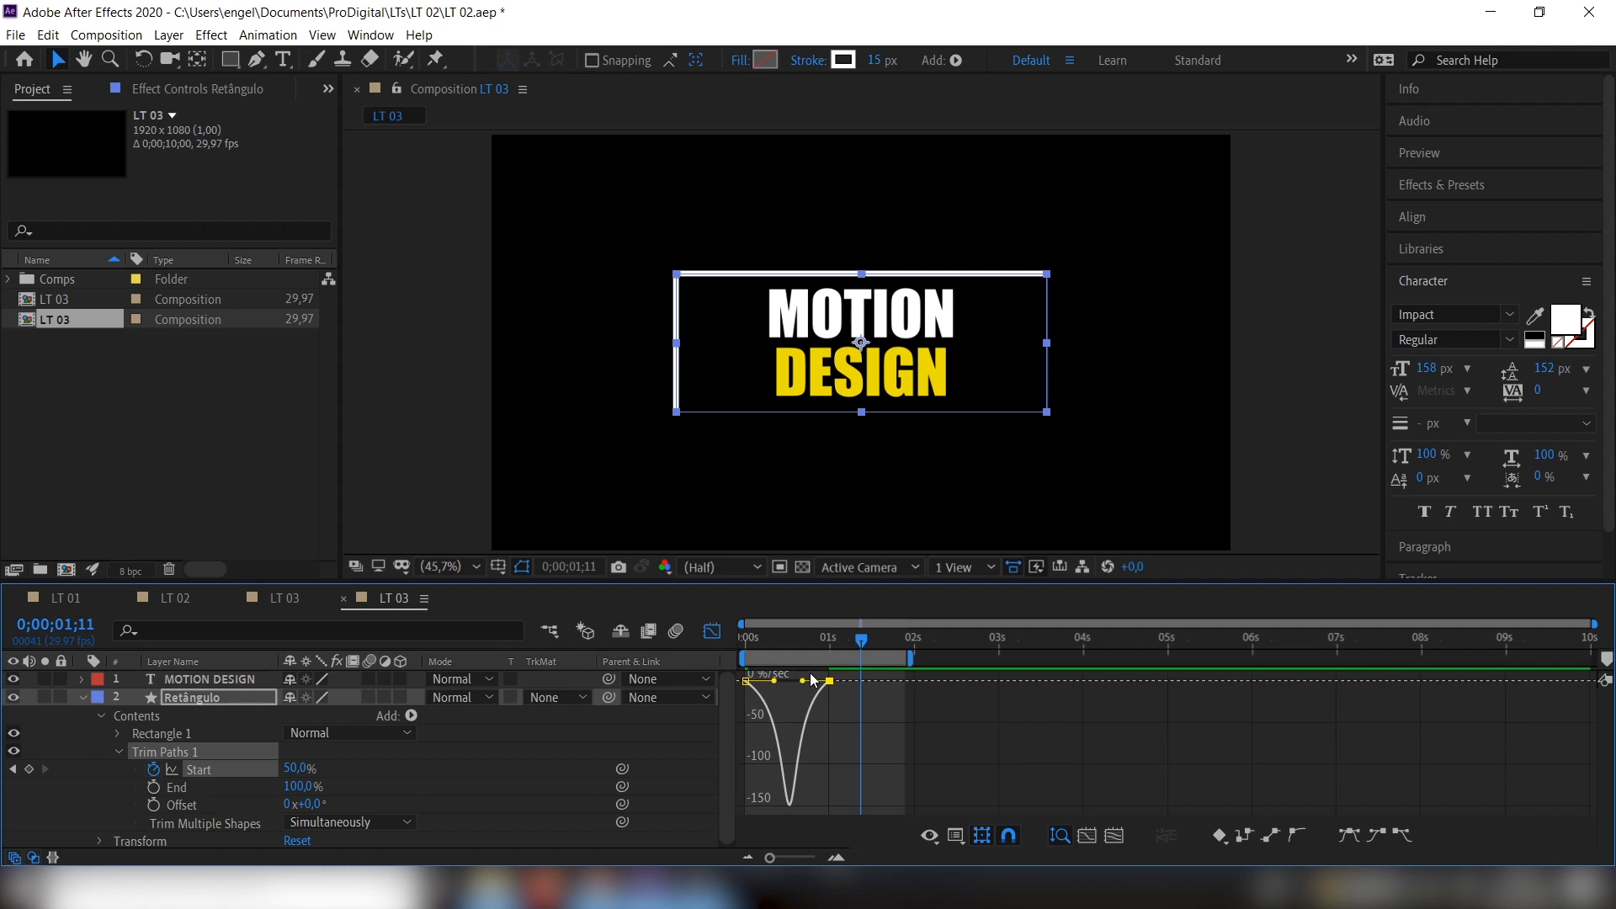
{"action": "key", "text": "space"}
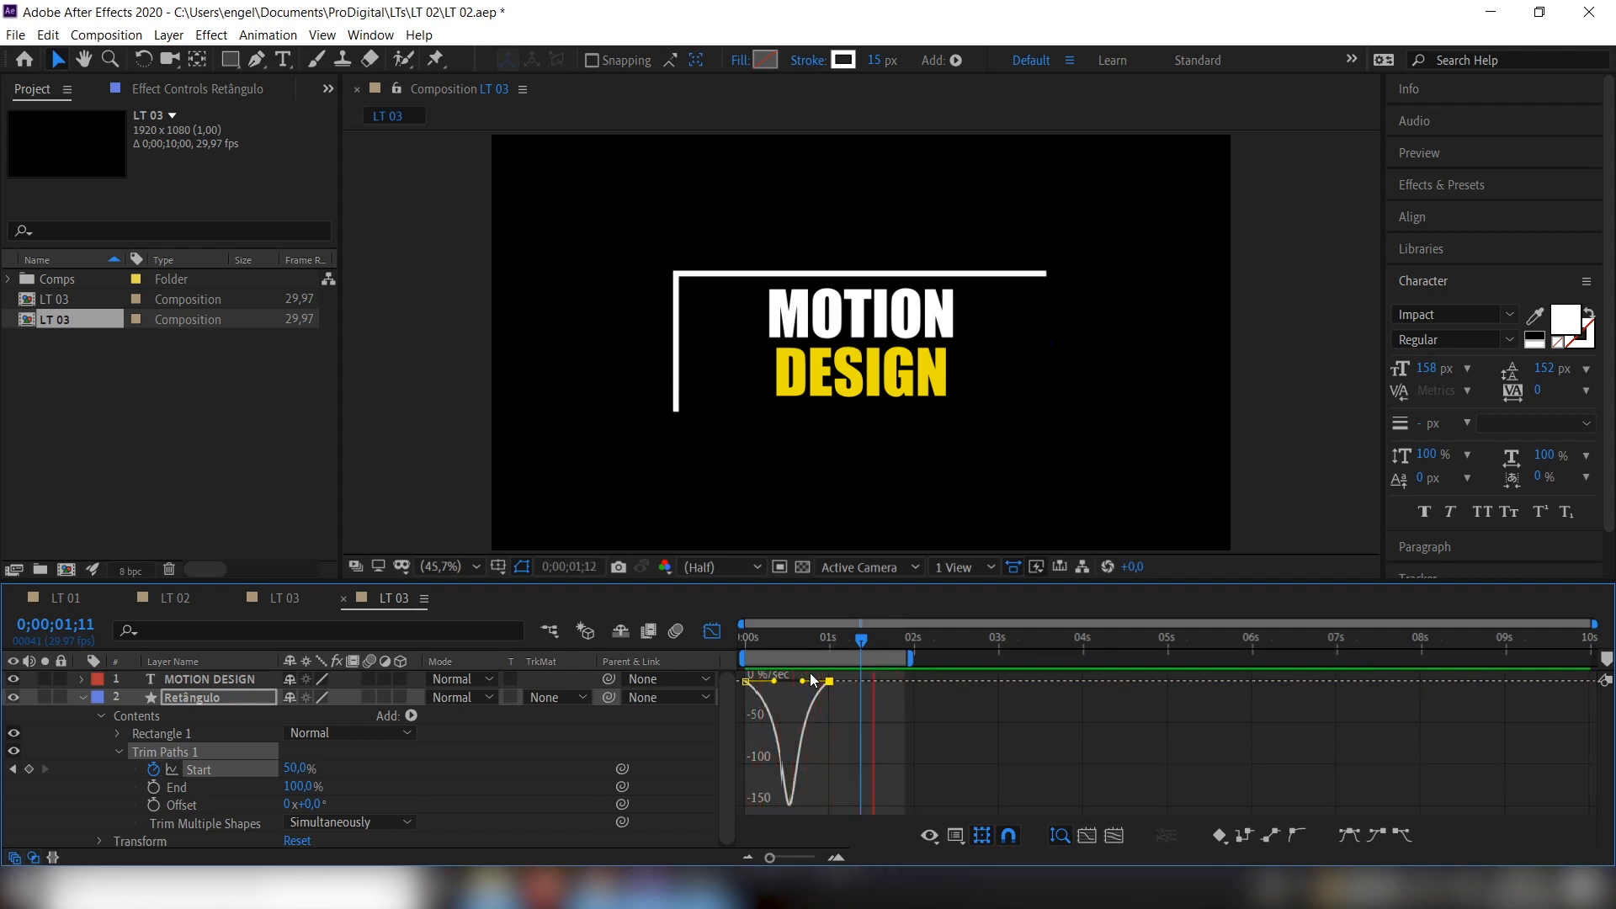
{"action": "key", "text": "space"}
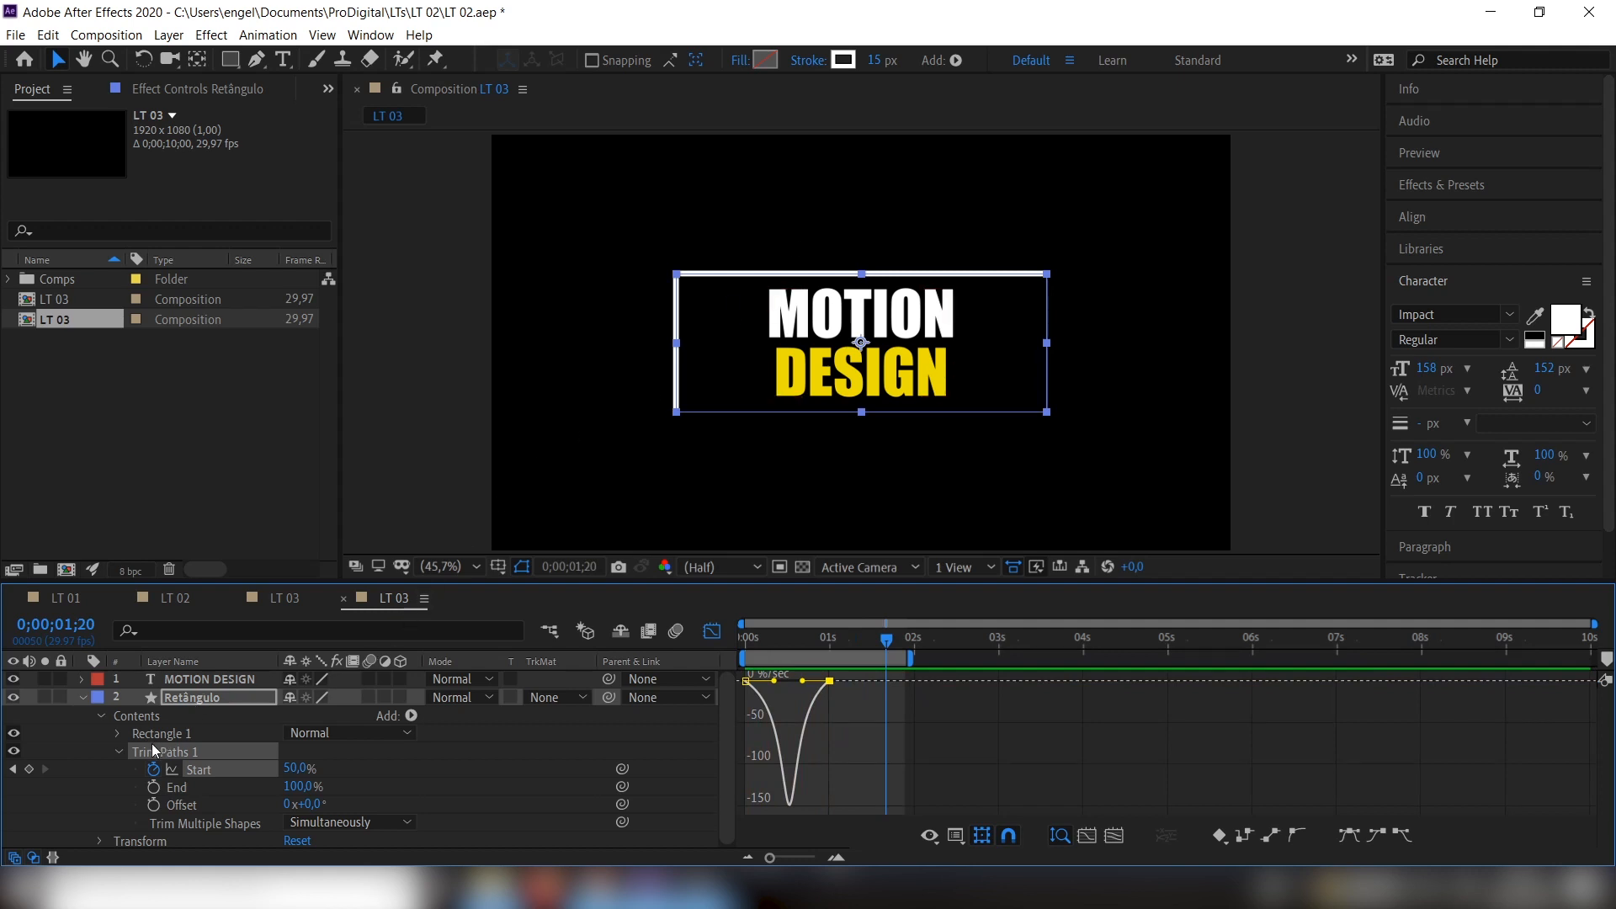
{"action": "left_click", "coordinate": [118, 751]}
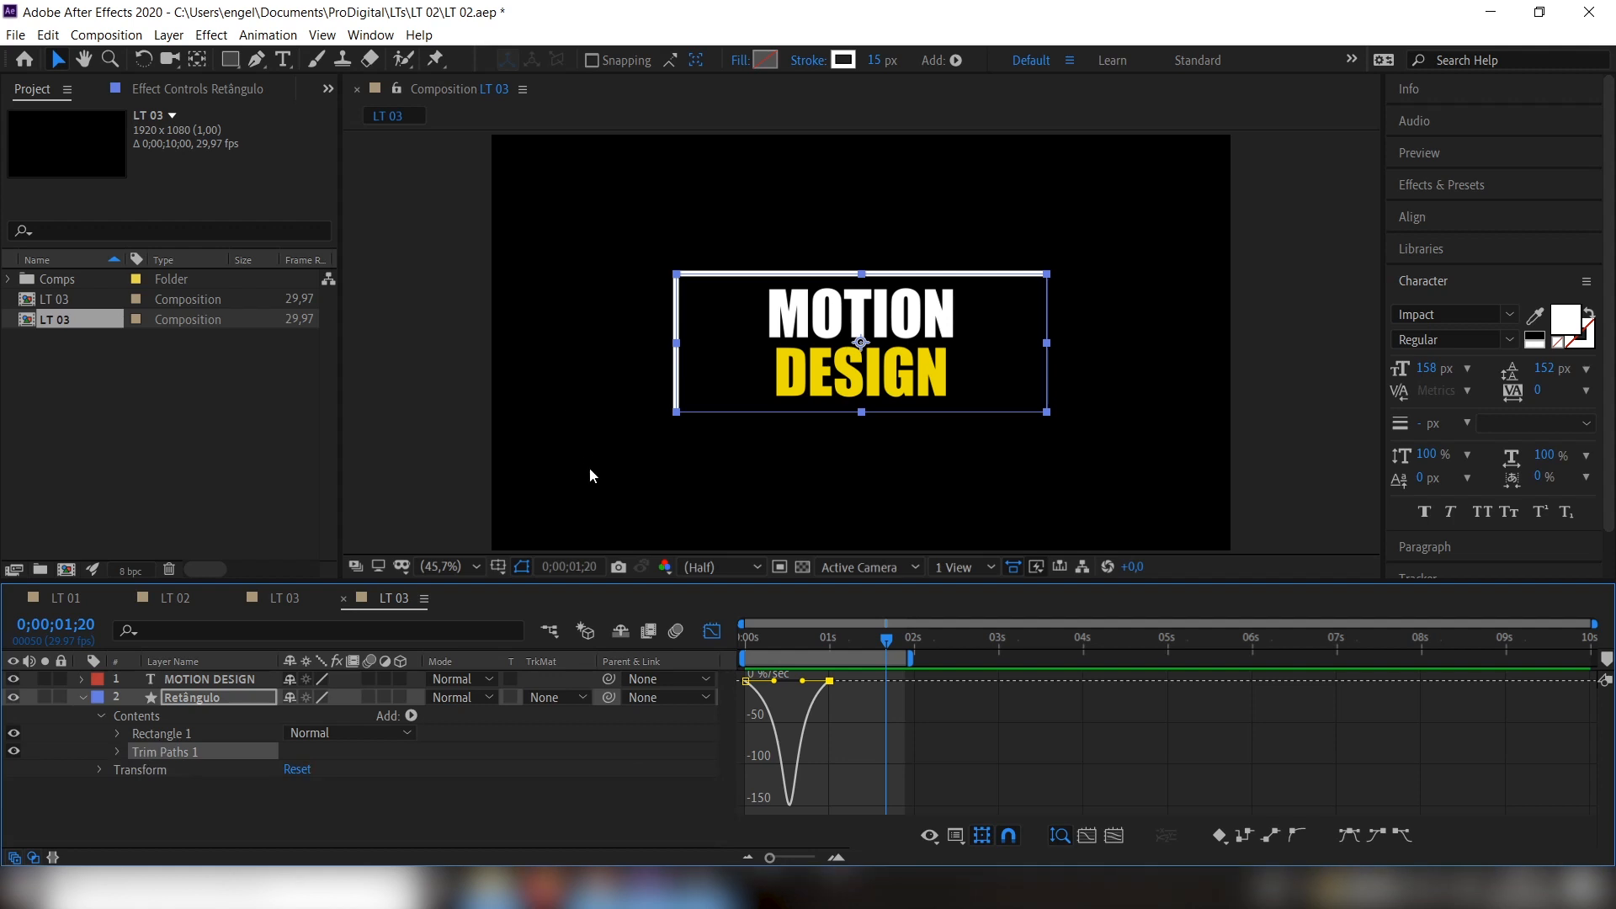
{"action": "left_click", "coordinate": [715, 632]}
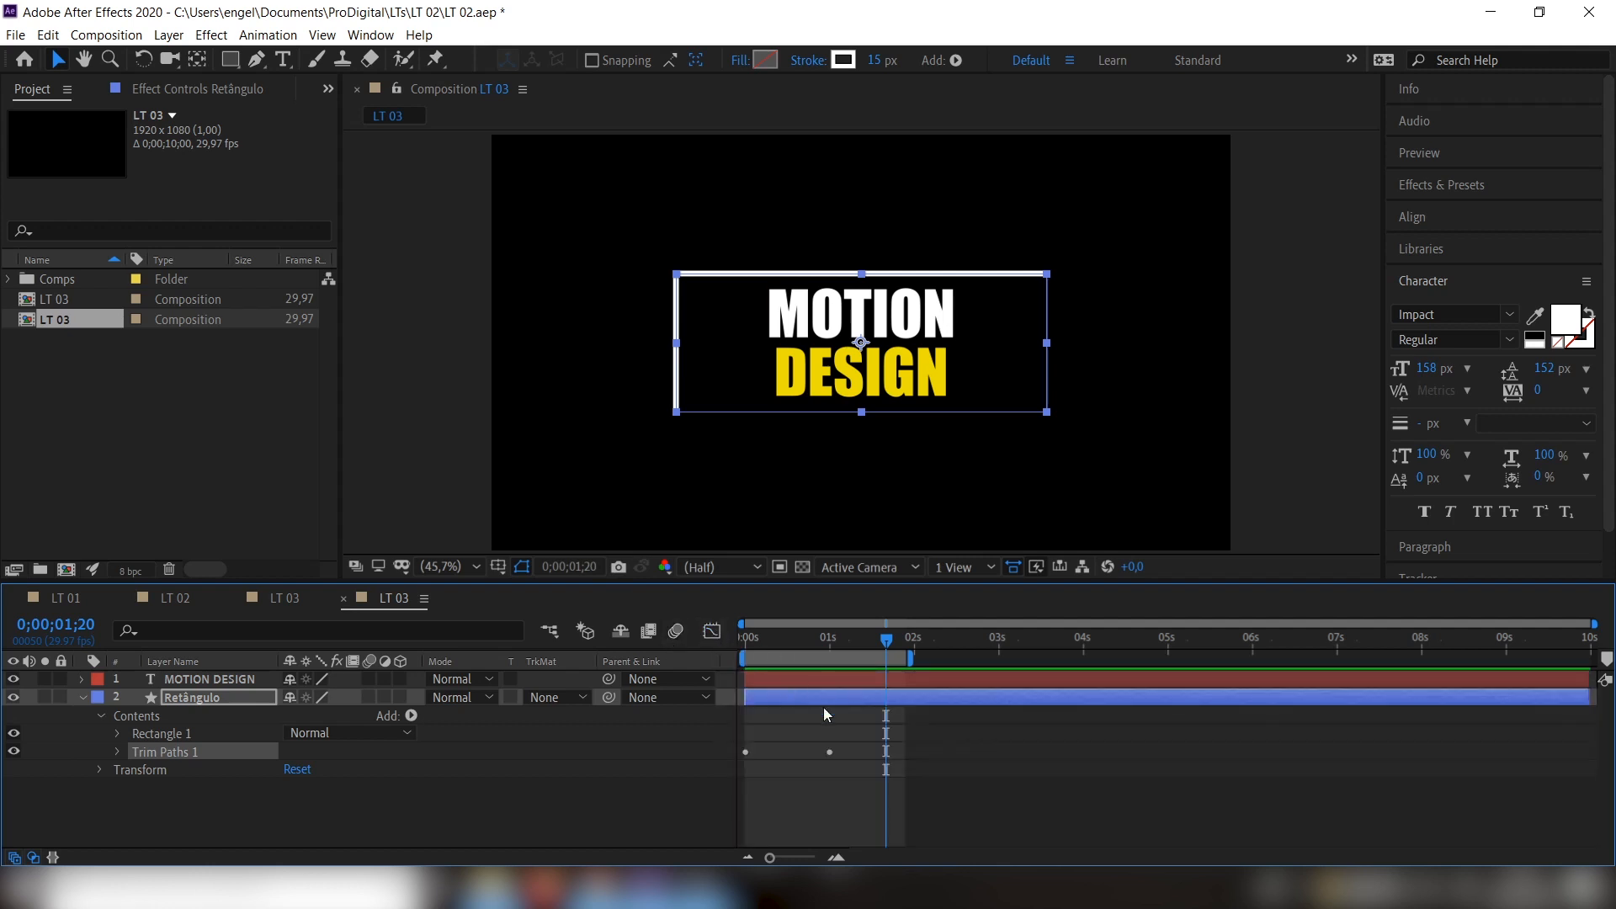
Duplicate Rectangle 1 inside the Retângulo layer, set the copy's Rotation to 180°, and preview the two halves drawing on
{"action": "left_click", "coordinate": [177, 735]}
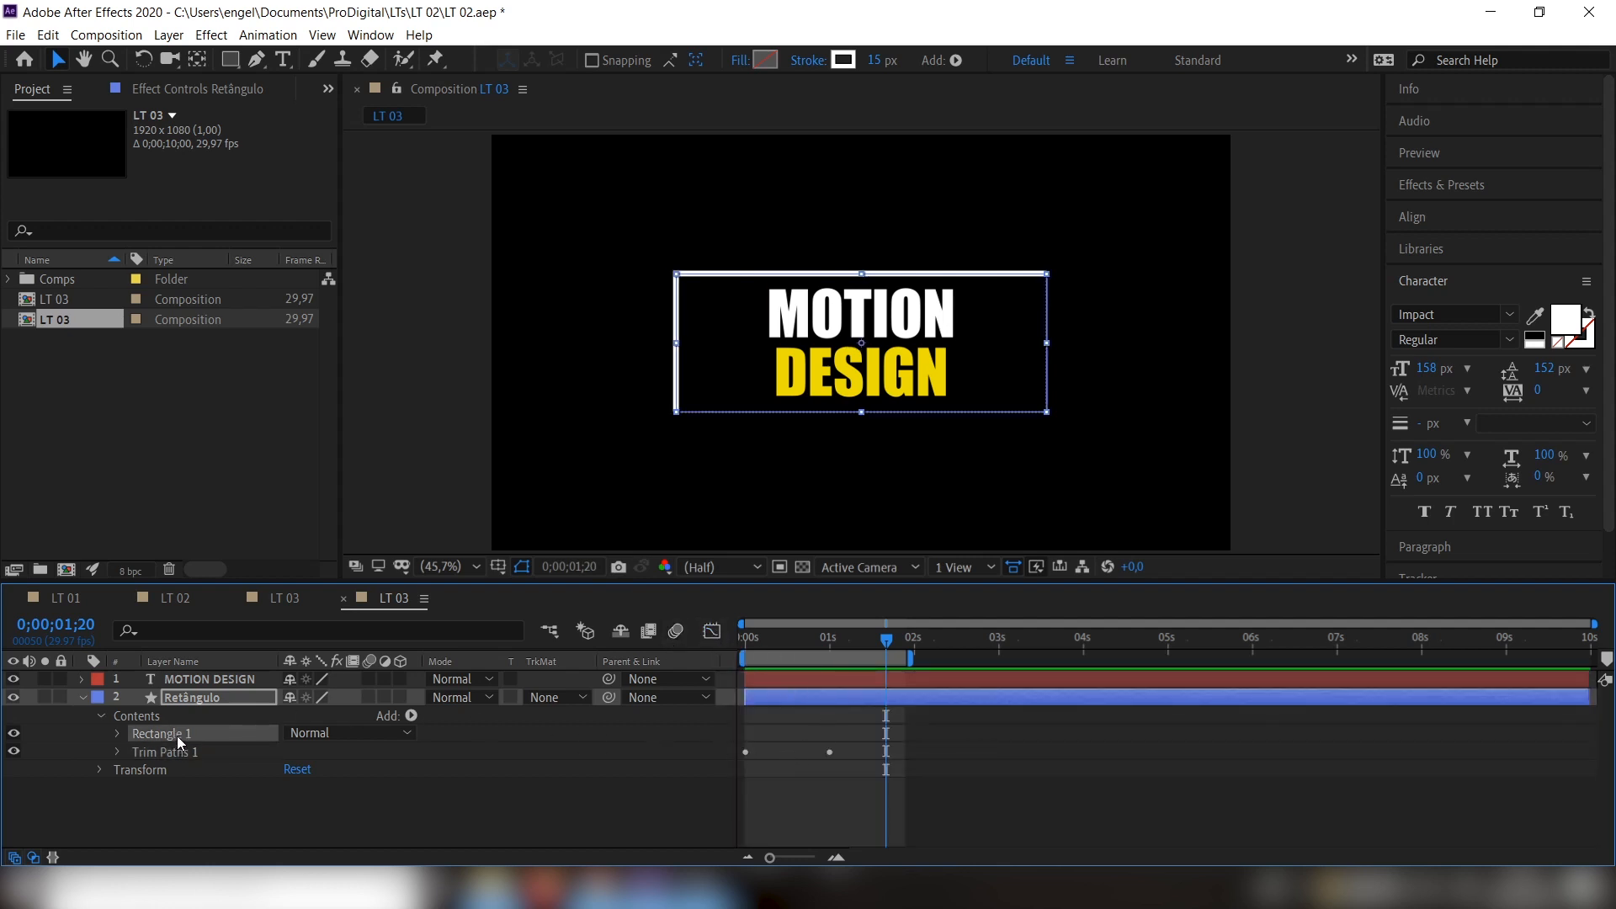
{"action": "key", "text": "ctrl+d"}
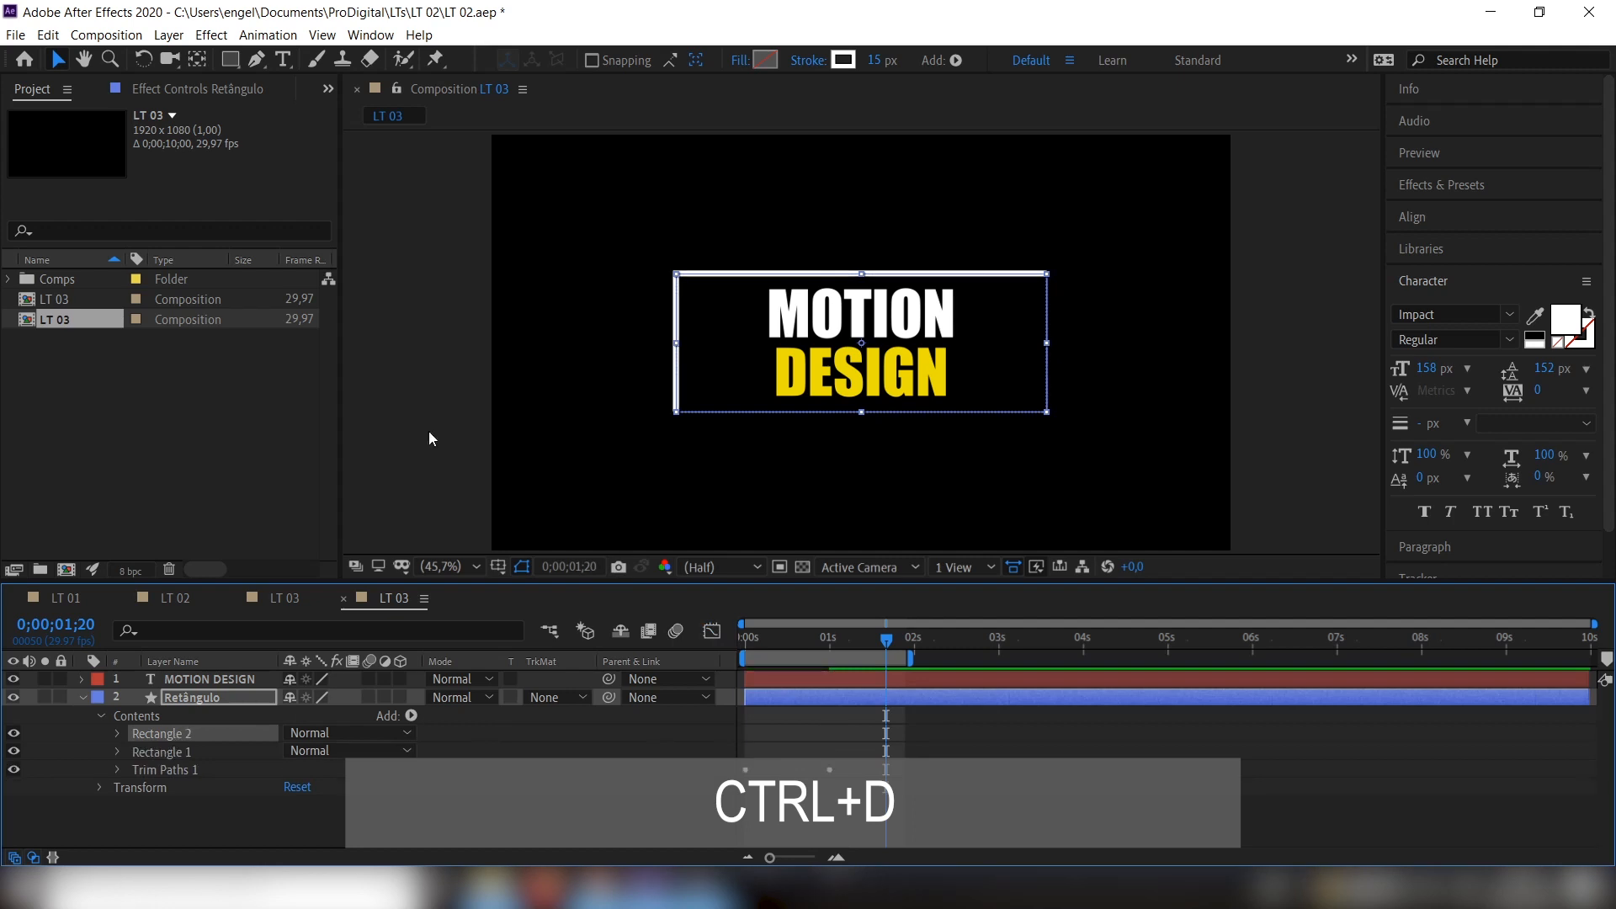
{"action": "left_click", "coordinate": [118, 734]}
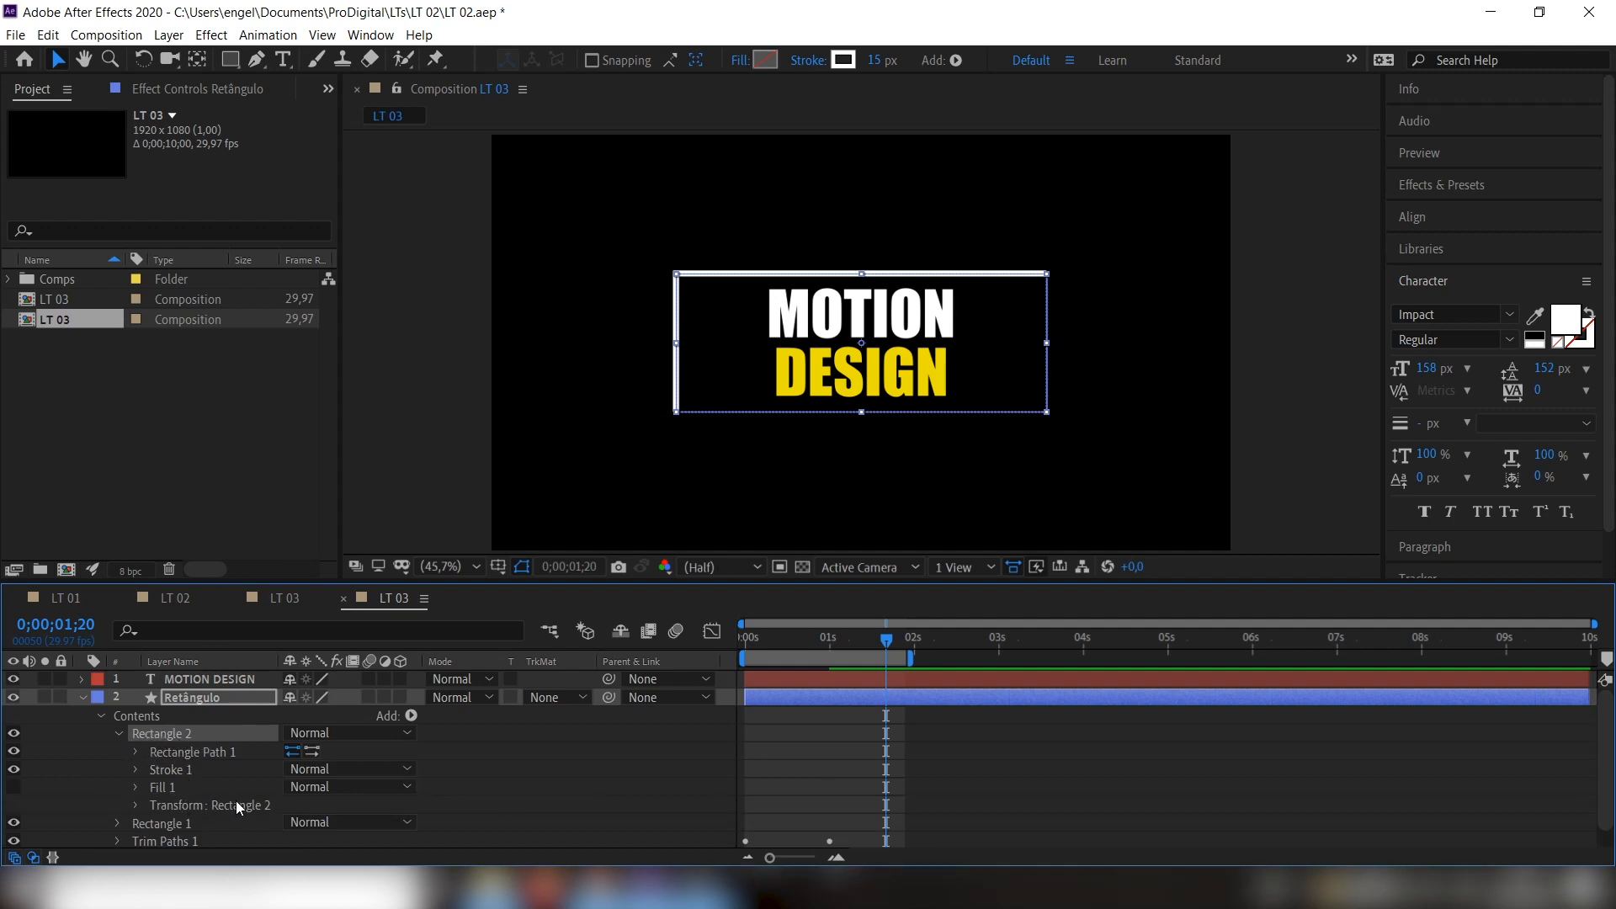
{"action": "left_click", "coordinate": [137, 806]}
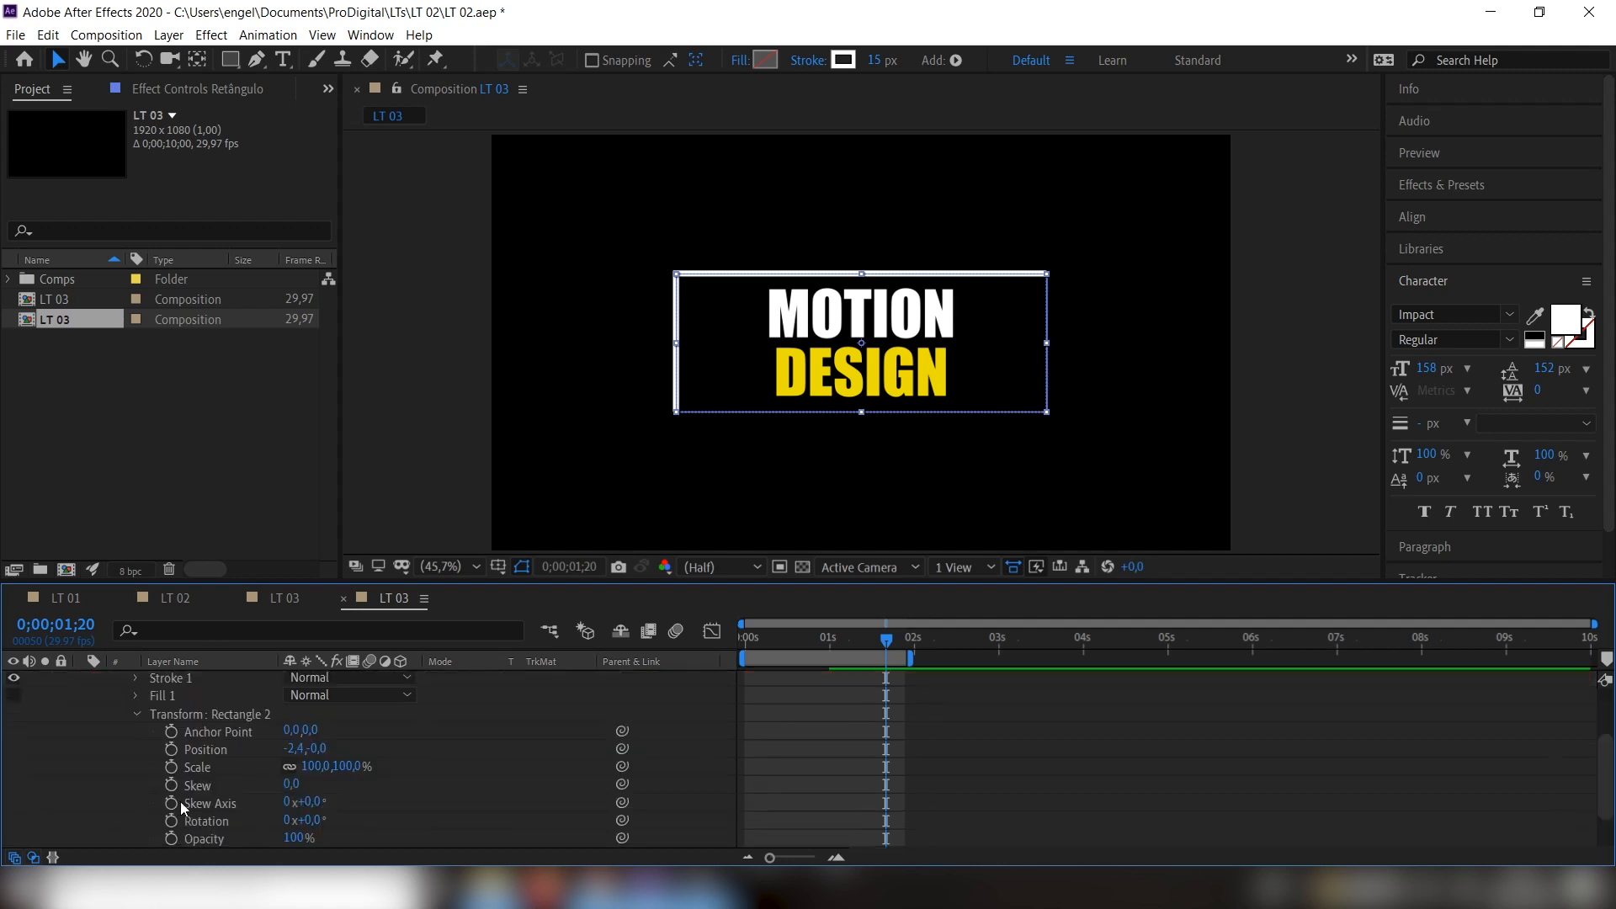
{"action": "left_click", "coordinate": [309, 821]}
{"action": "type", "text": "180"}
{"action": "key", "text": "Return"}
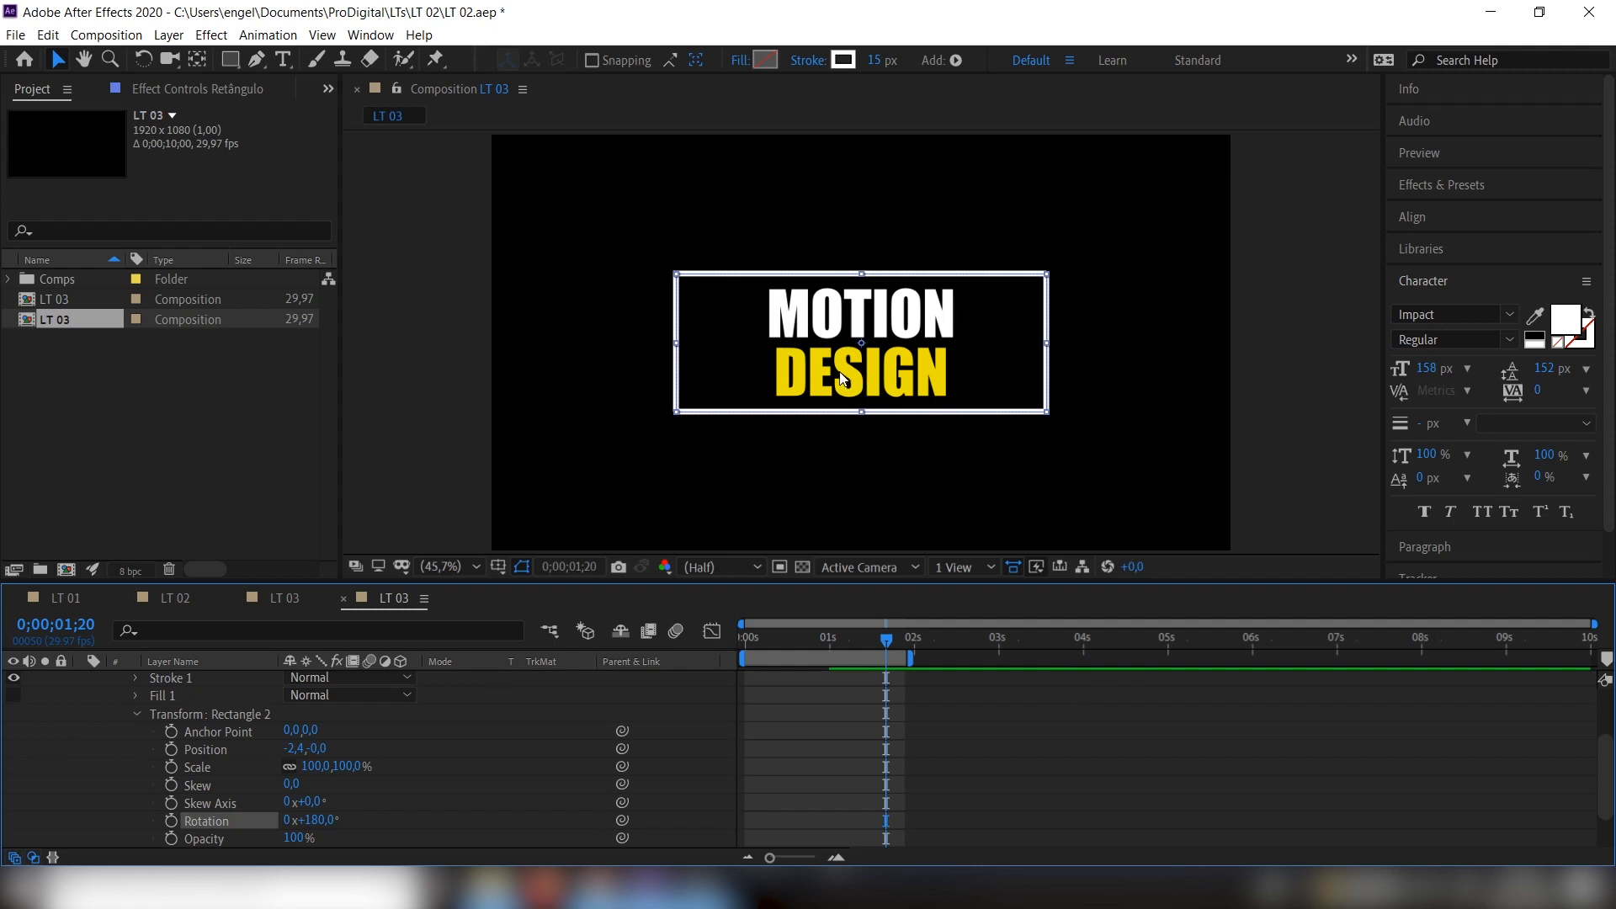
{"action": "key", "text": "space"}
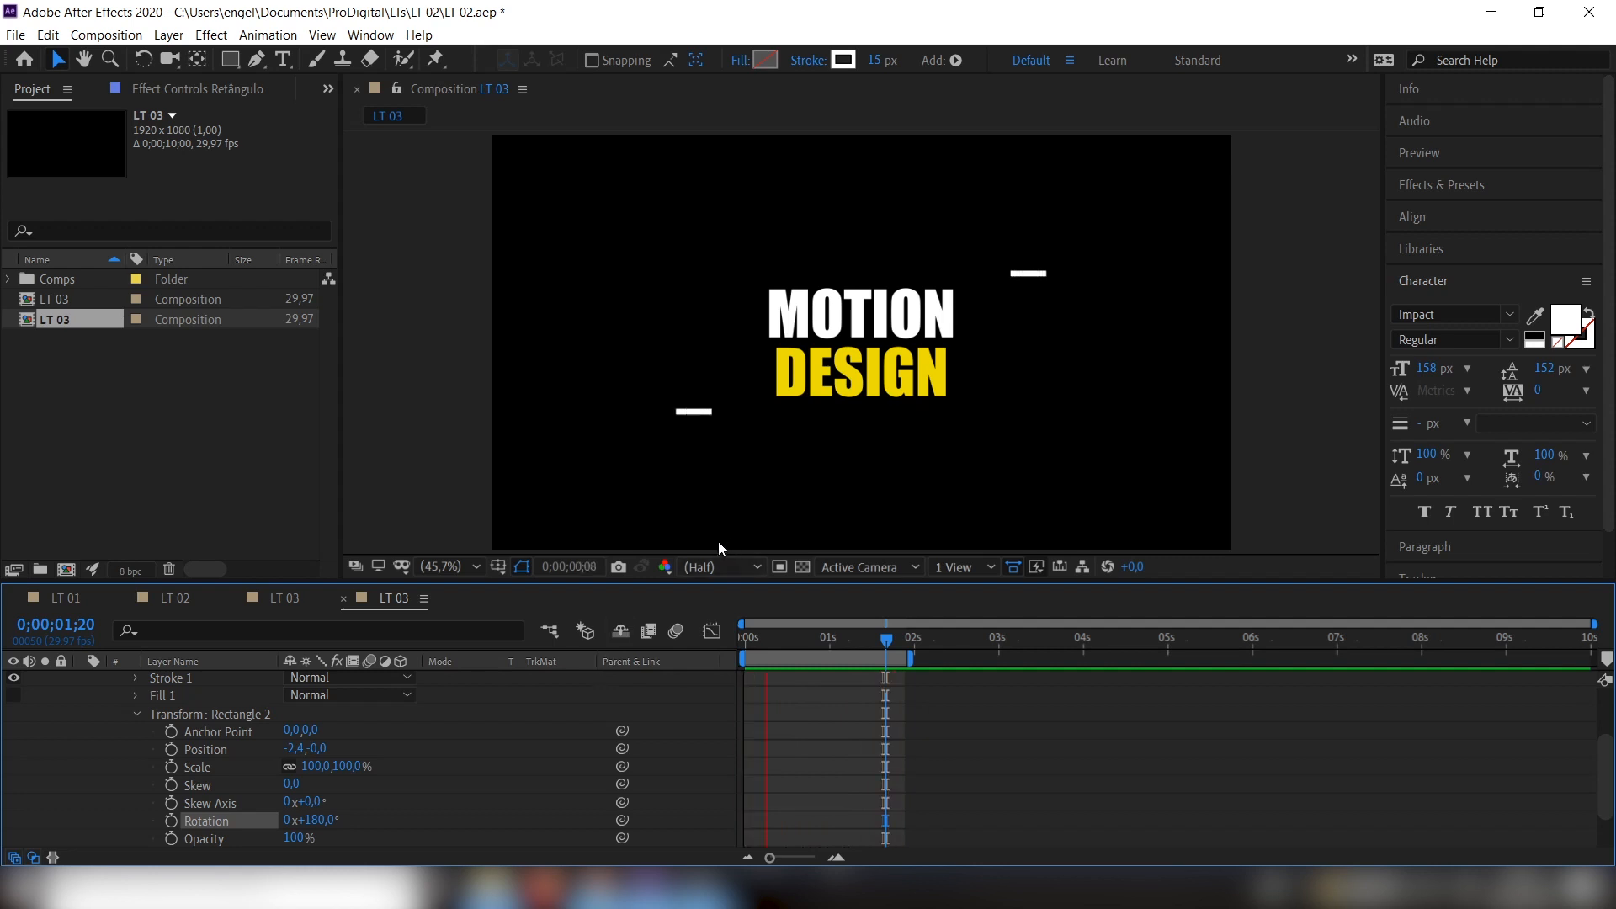
{"action": "key", "text": "space"}
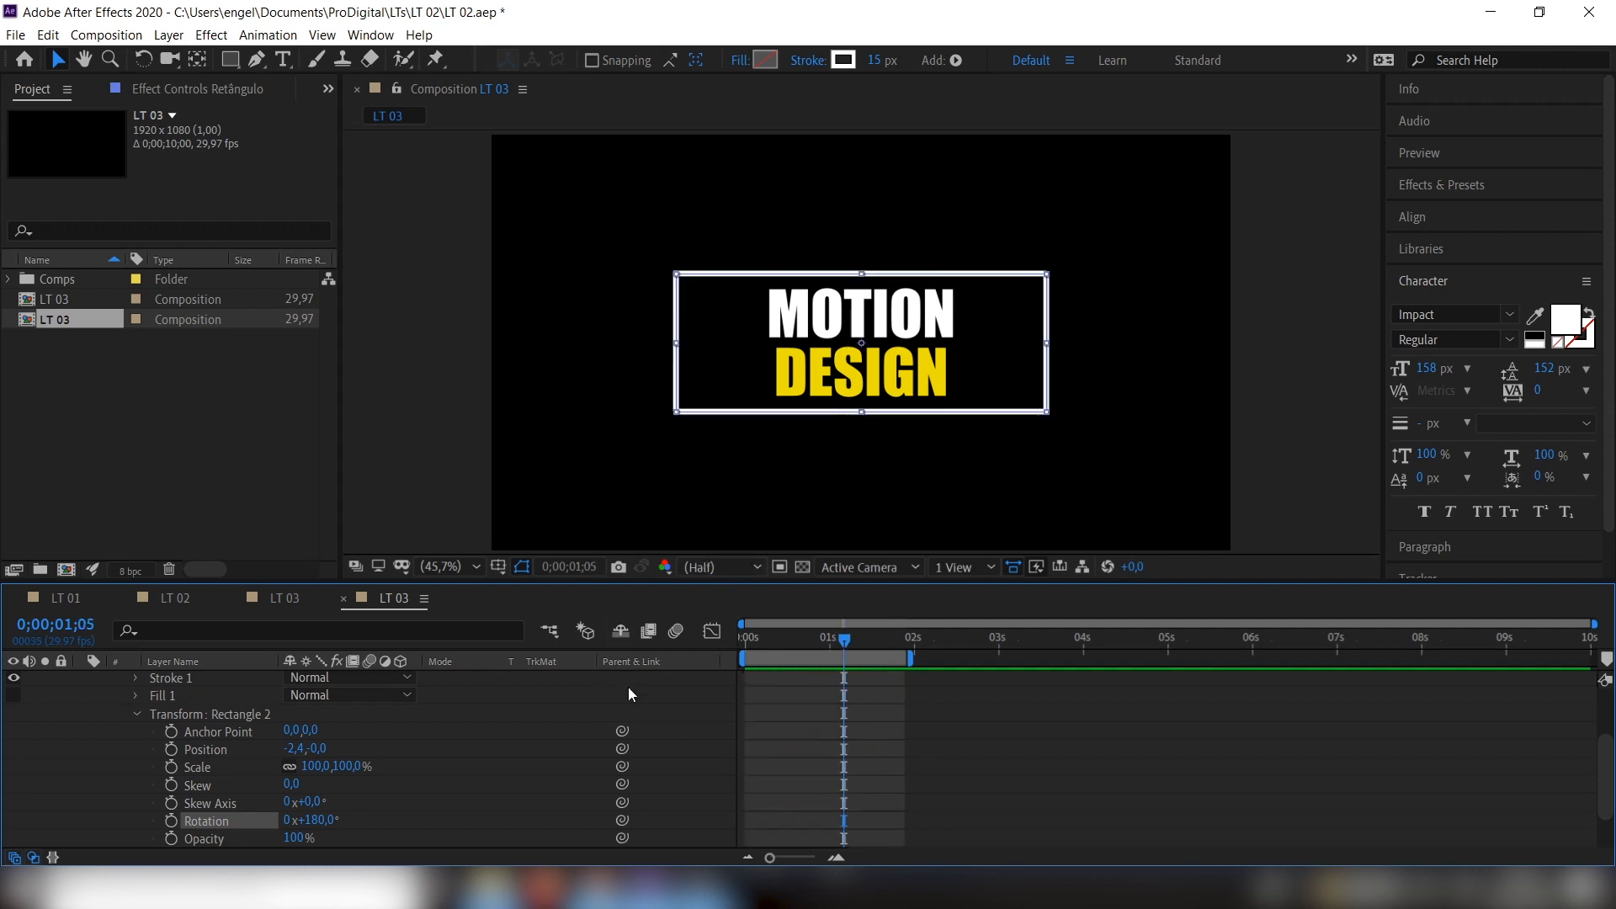
Set the Retângulo layer's Trim Paths Offset to 1° to close the frame's corners, and preview it
{"action": "left_click", "coordinate": [629, 688]}
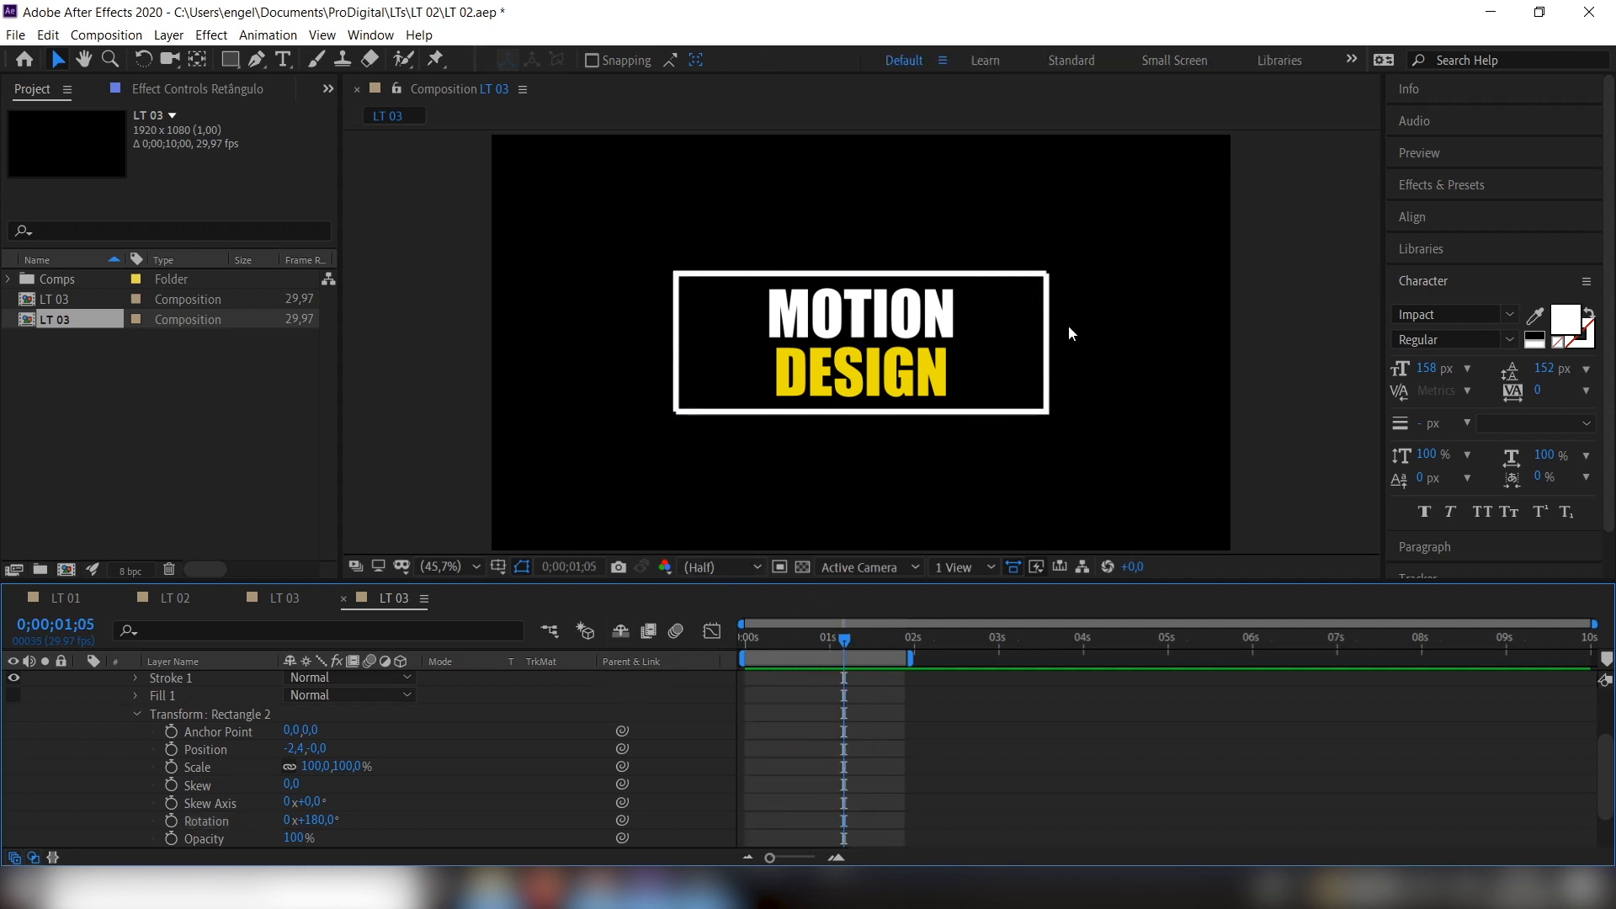
{"action": "left_click", "coordinate": [138, 715]}
{"action": "left_click", "coordinate": [118, 714]}
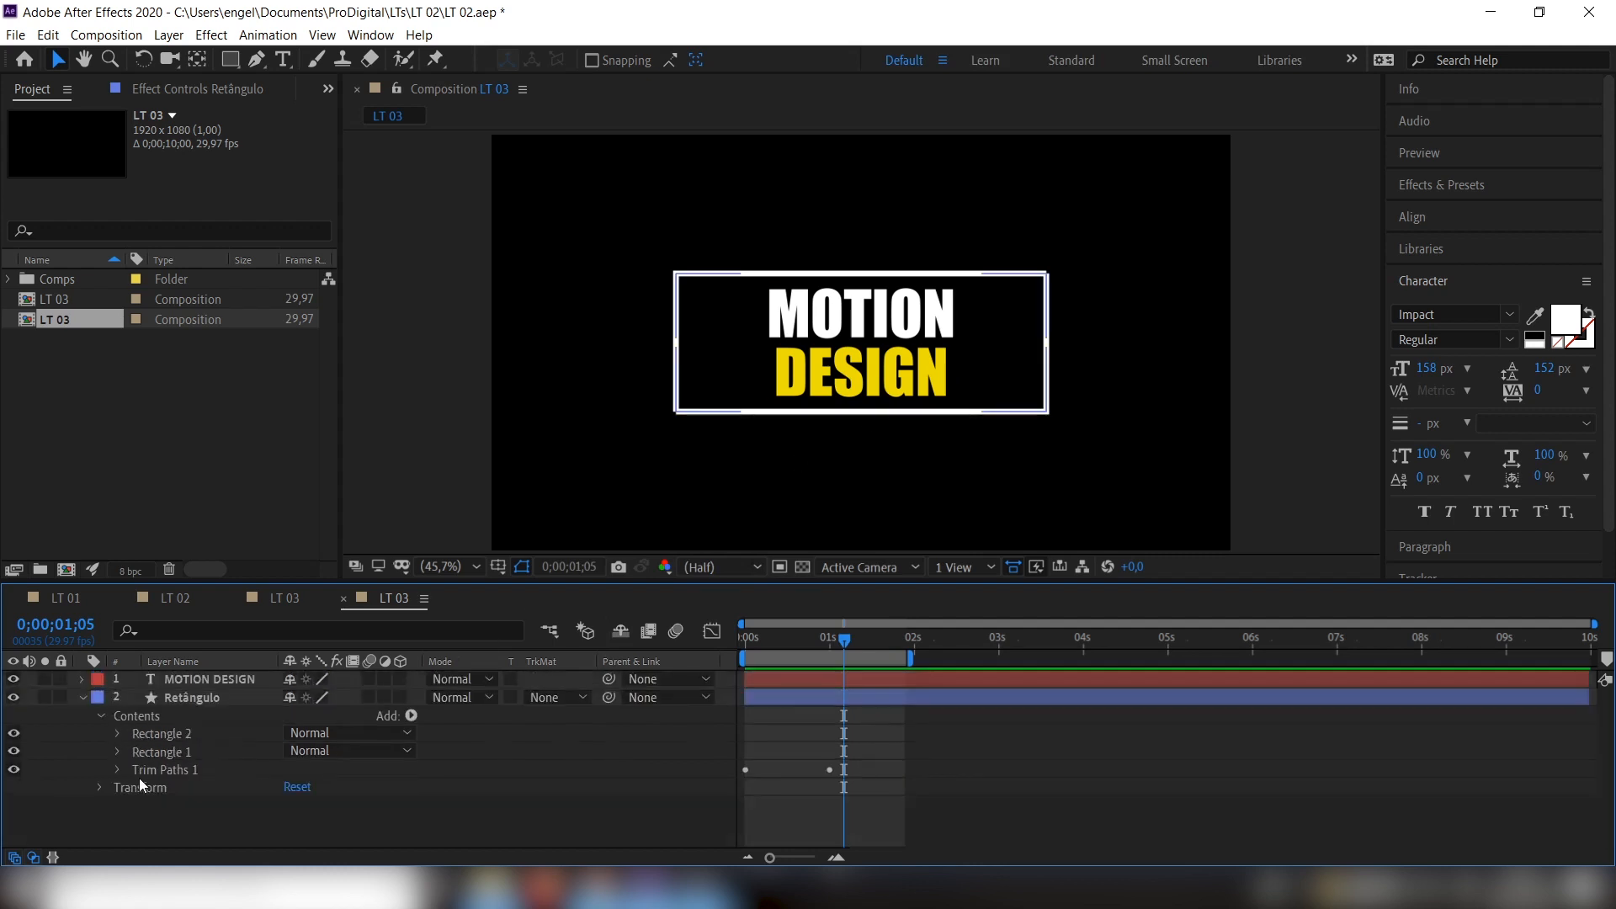
{"action": "left_click", "coordinate": [117, 768]}
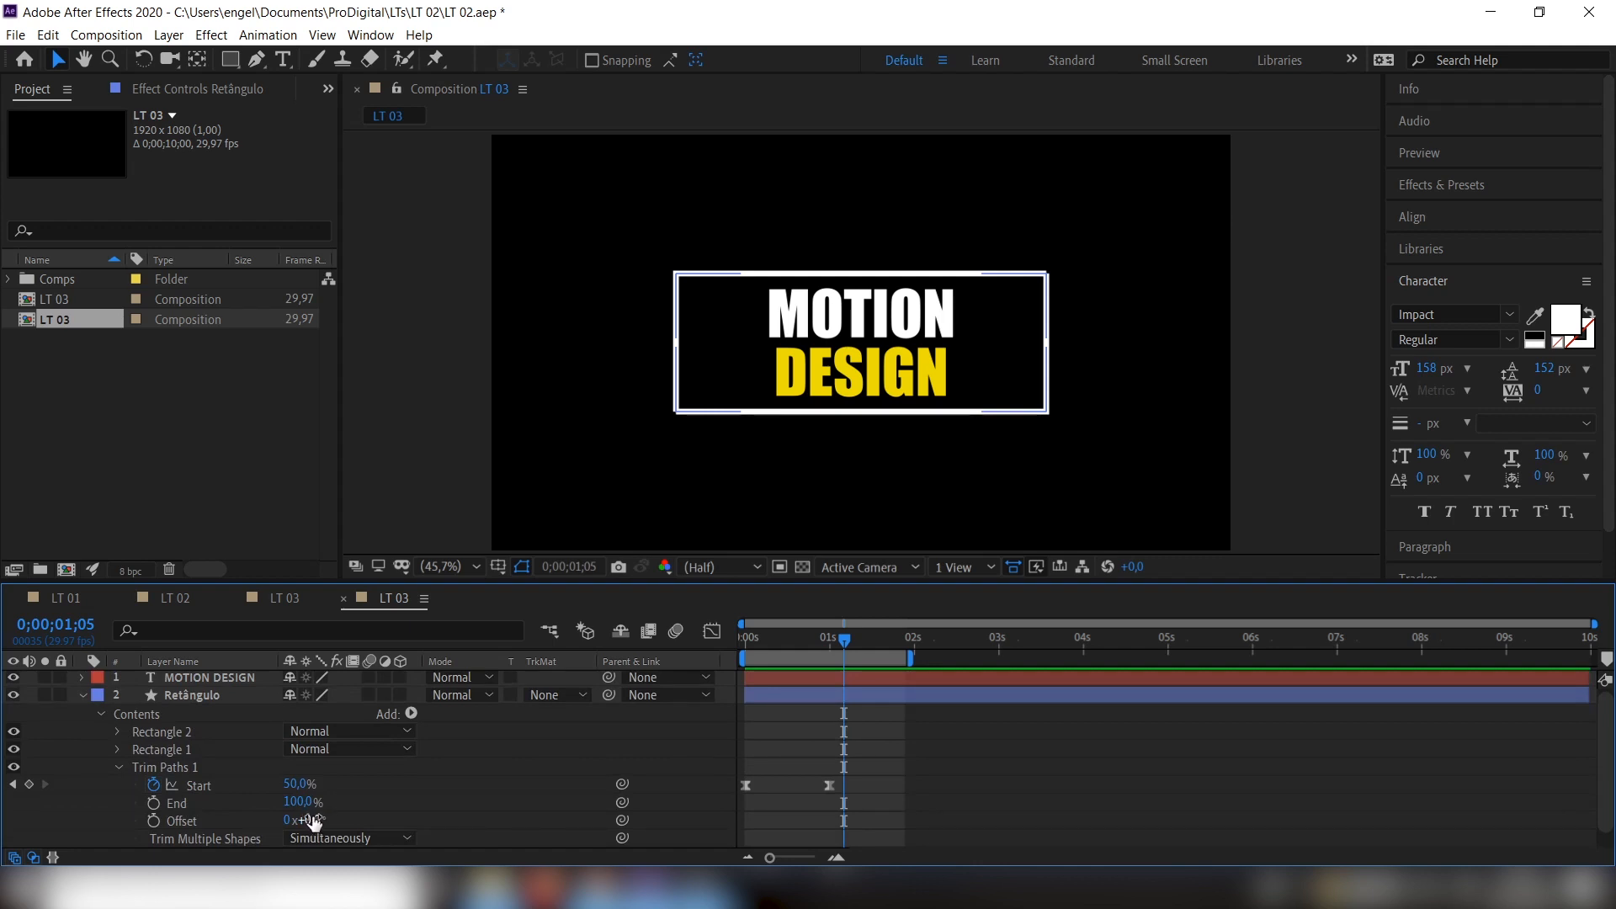
{"action": "left_click", "coordinate": [312, 821]}
{"action": "type", "text": "1"}
{"action": "key", "text": "Return"}
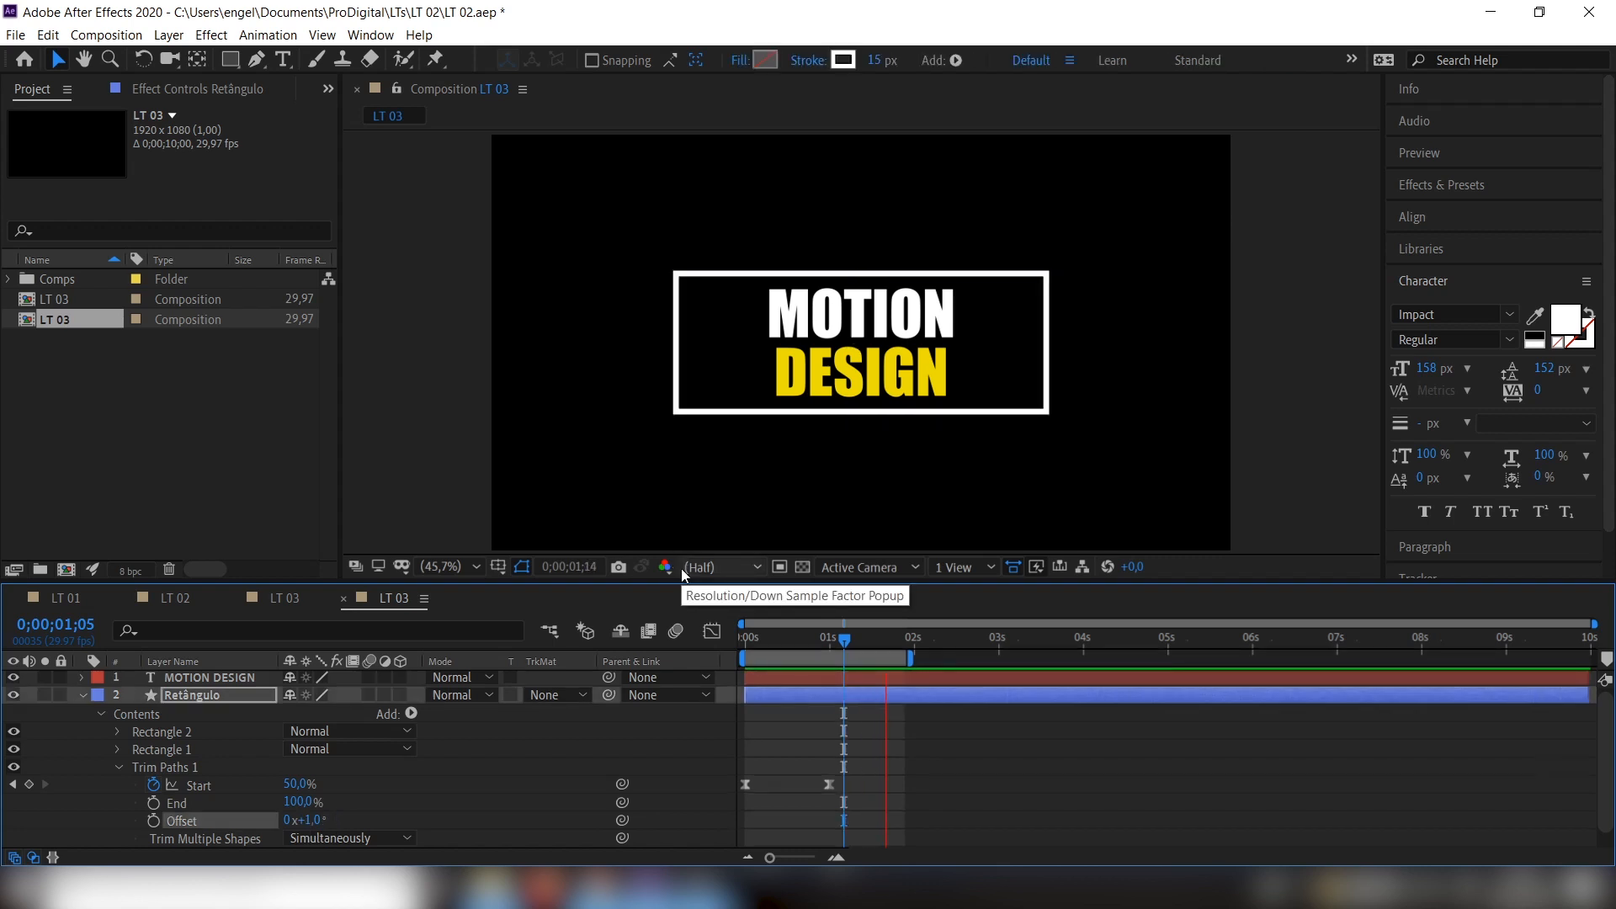
{"action": "key", "text": "space"}
{"action": "key", "text": "space"}
Collapse the Retângulo layer and create shapes from the MOTION DESIGN text layer
{"action": "key", "text": "u"}
{"action": "left_click", "coordinate": [200, 679]}
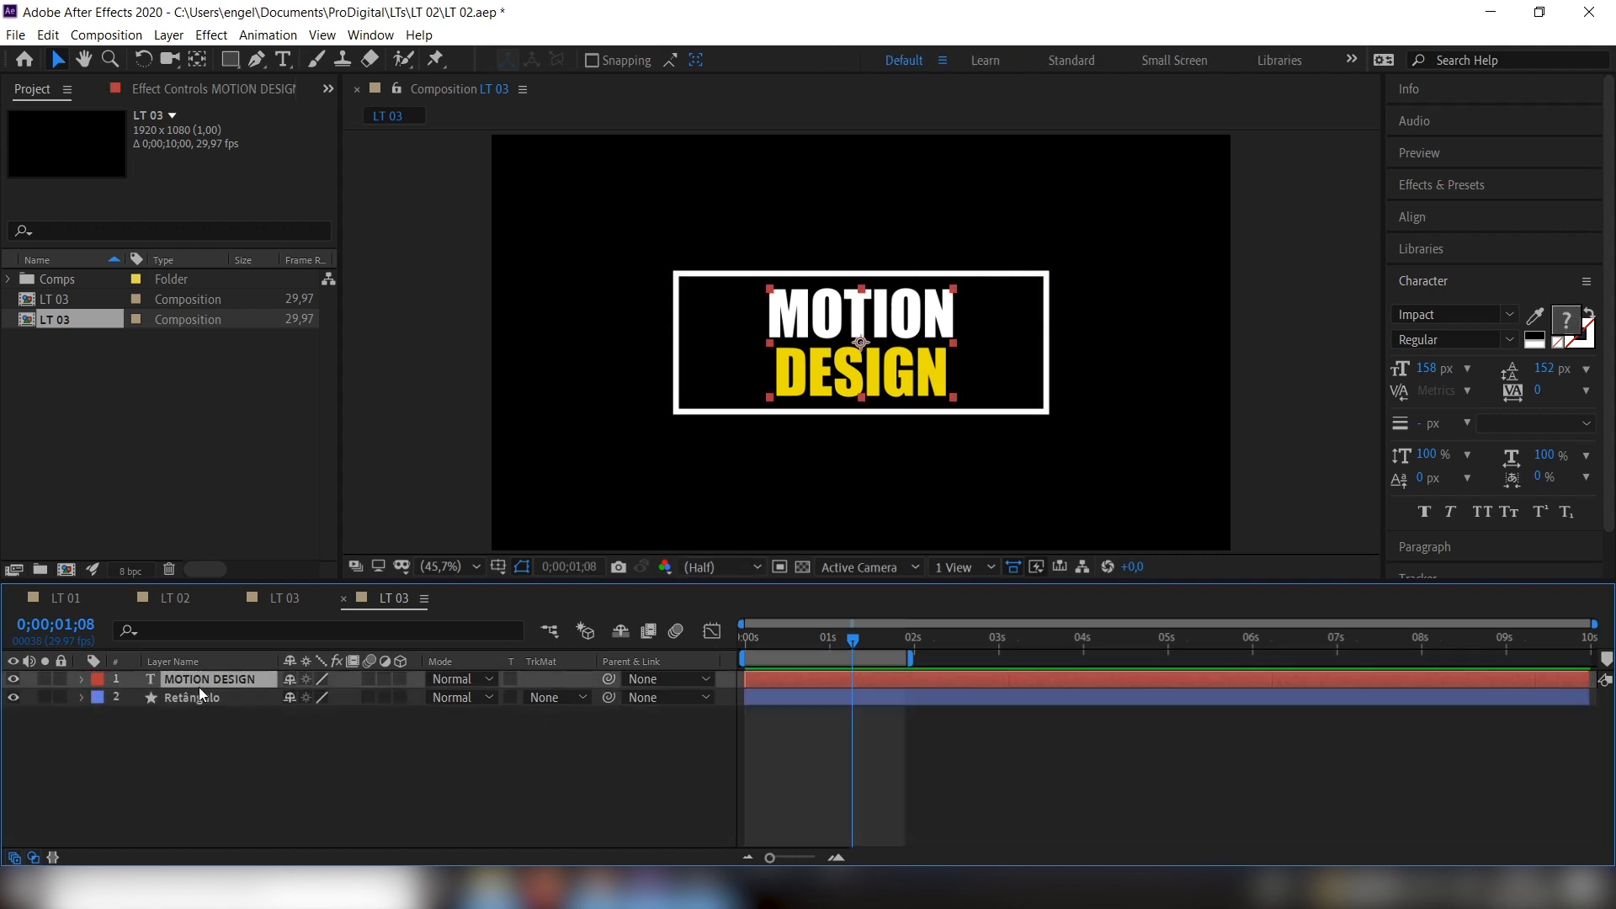
{"action": "right_click", "coordinate": [203, 677]}
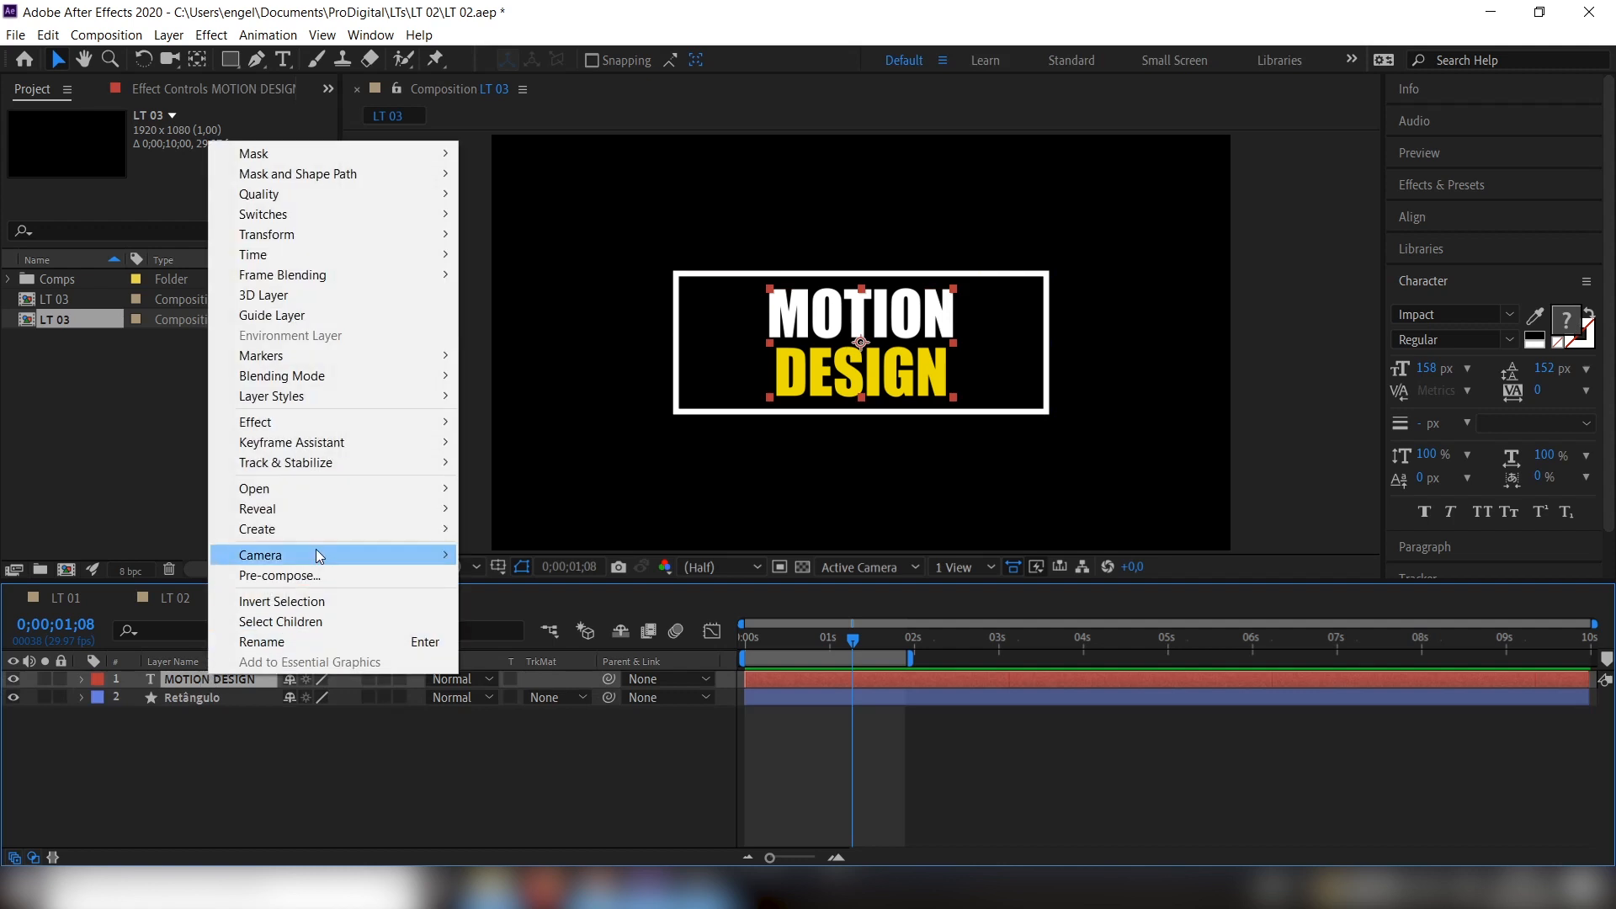
{"action": "mouse_move", "coordinate": [325, 527]}
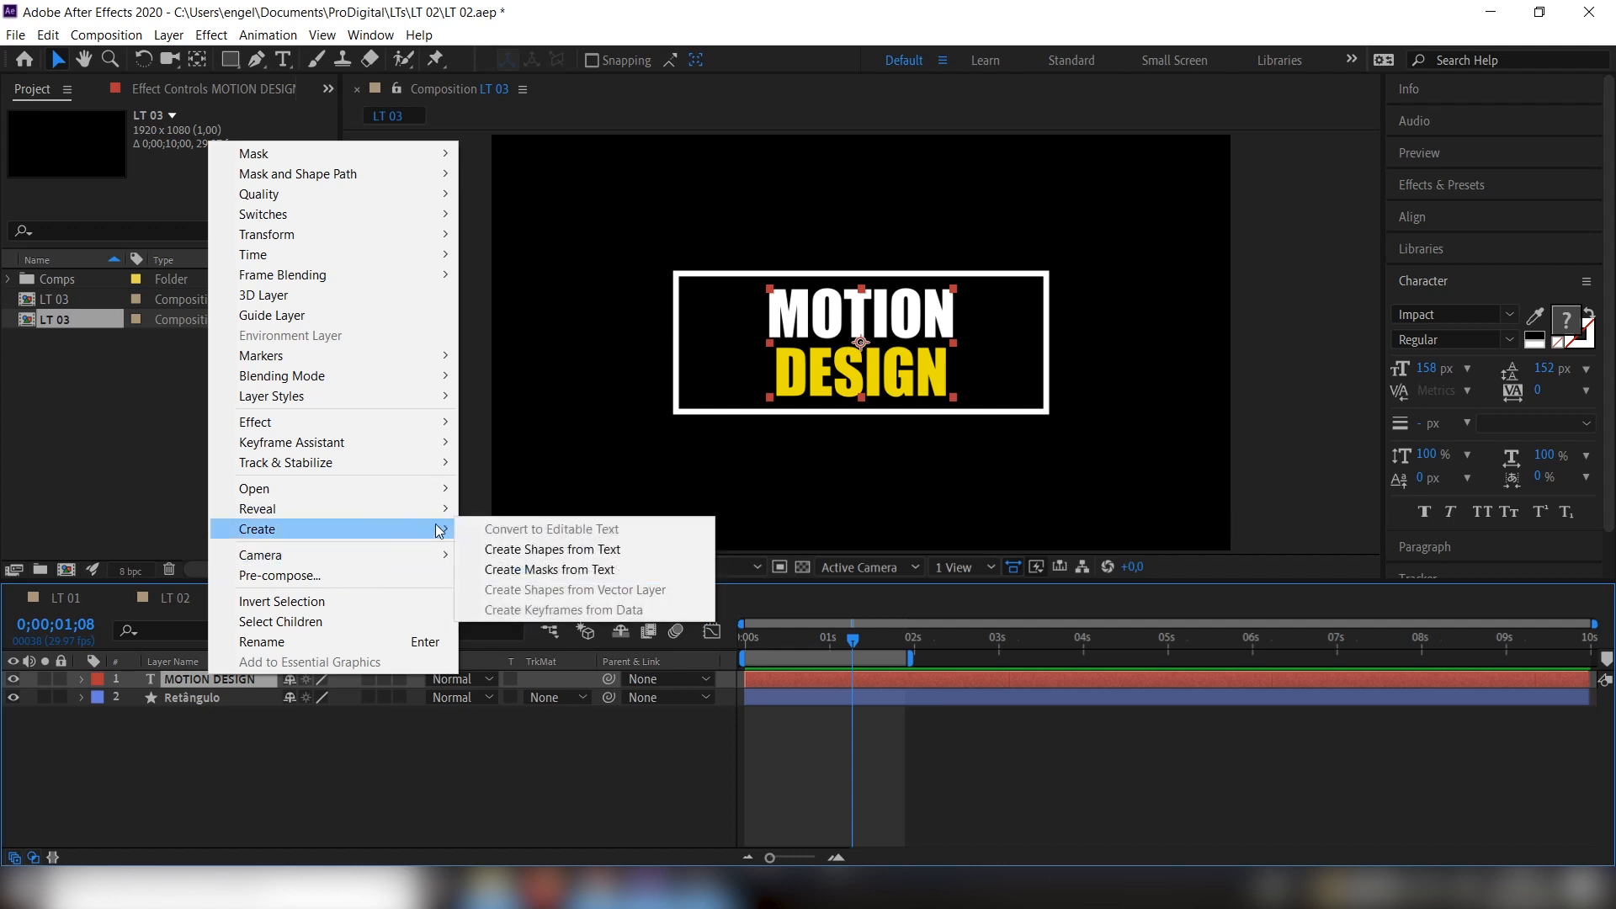
{"action": "left_click", "coordinate": [591, 553]}
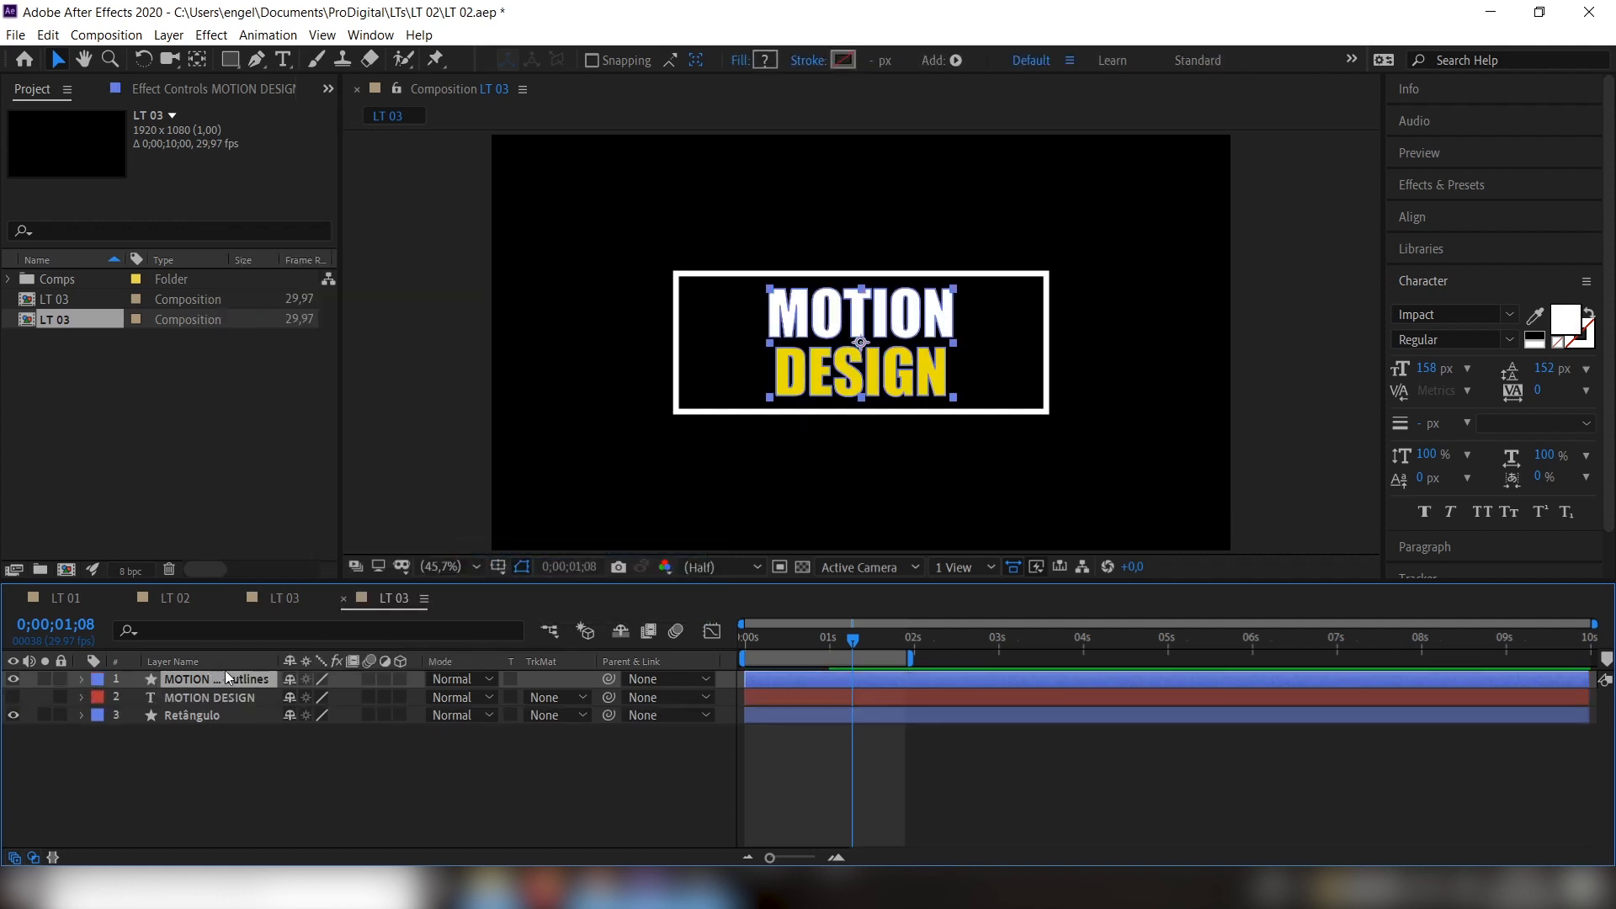
Examine the separate letter groups in the contents of the MOTION DESIGN outlines layer
{"action": "left_click", "coordinate": [81, 679]}
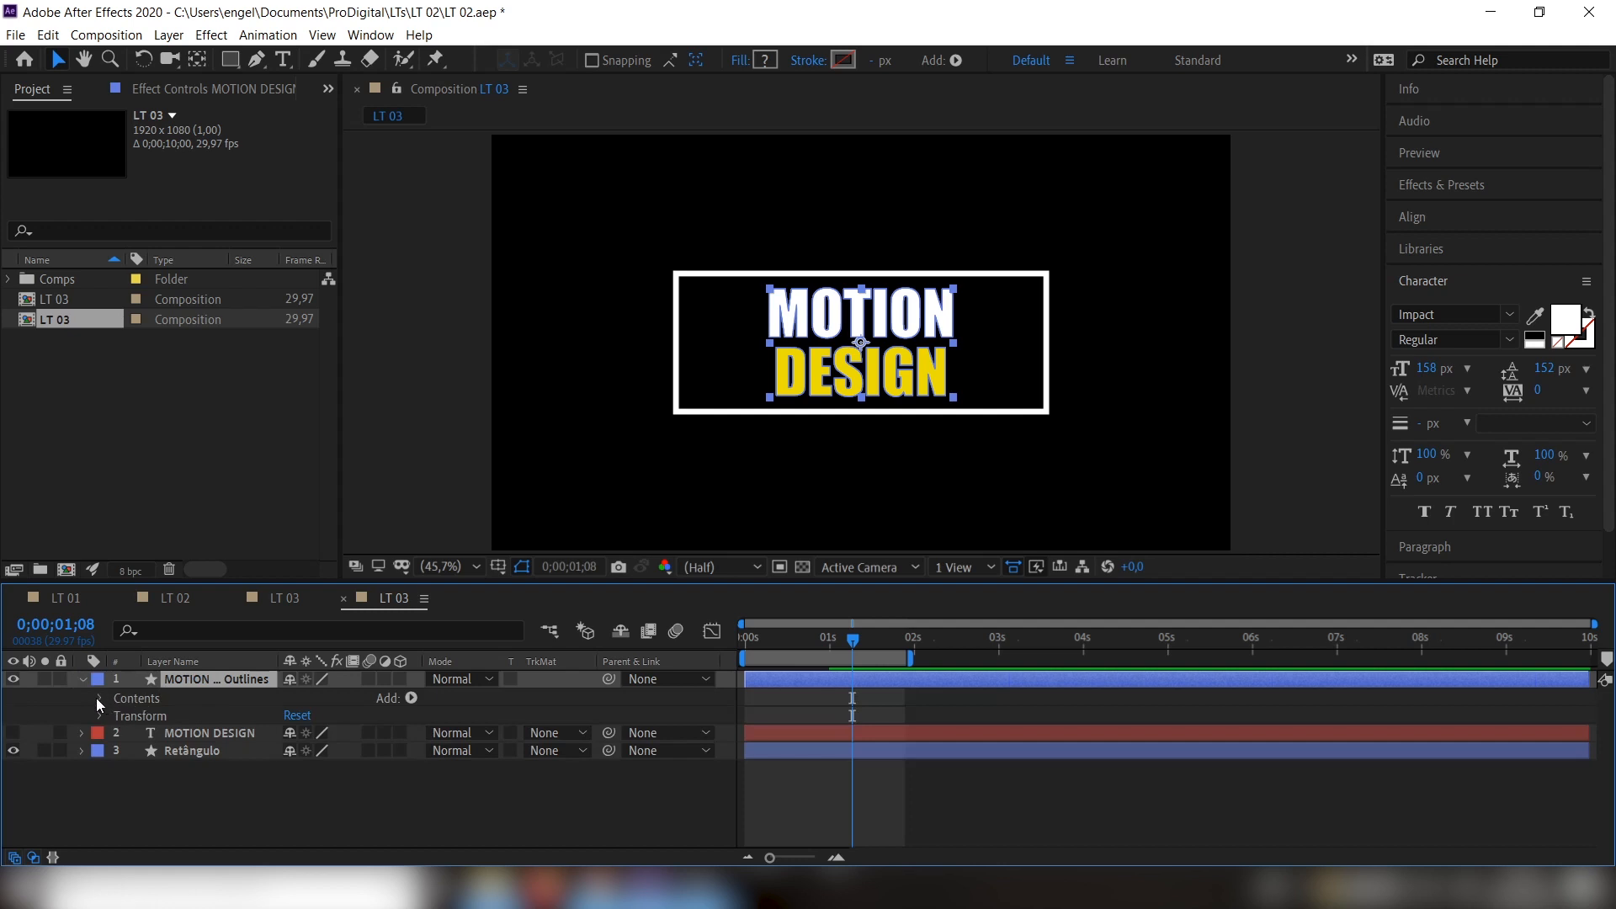
{"action": "left_click", "coordinate": [98, 698]}
{"action": "left_click", "coordinate": [131, 701]}
{"action": "left_click", "coordinate": [139, 715]}
{"action": "left_click", "coordinate": [143, 734]}
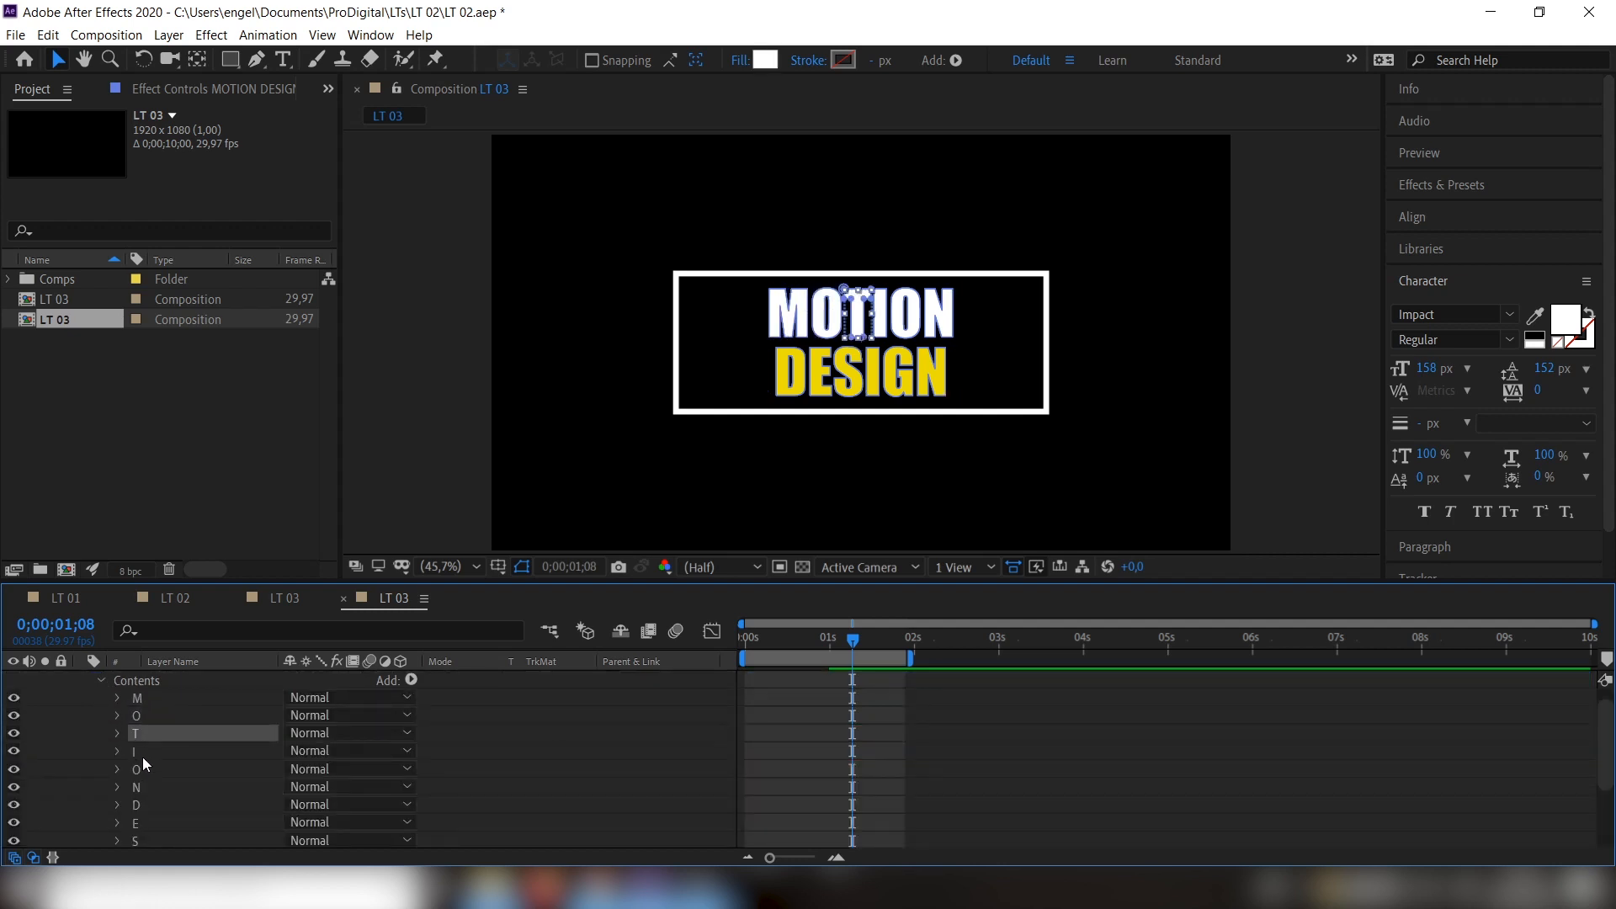
{"action": "left_click", "coordinate": [138, 682]}
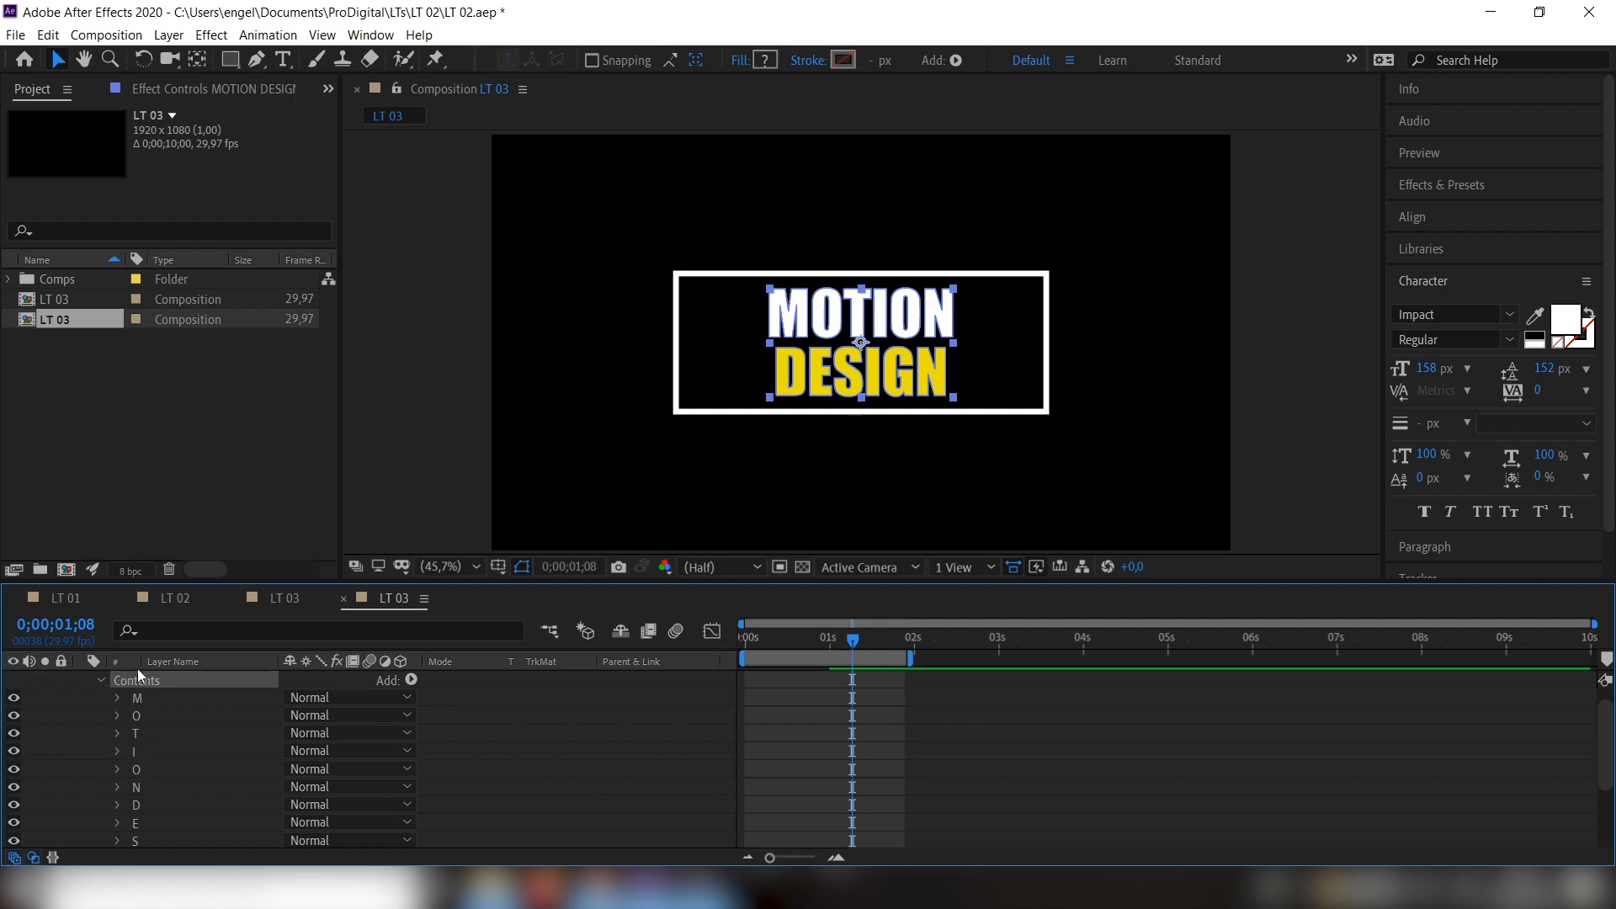
{"action": "left_click", "coordinate": [101, 680]}
{"action": "left_click", "coordinate": [187, 680]}
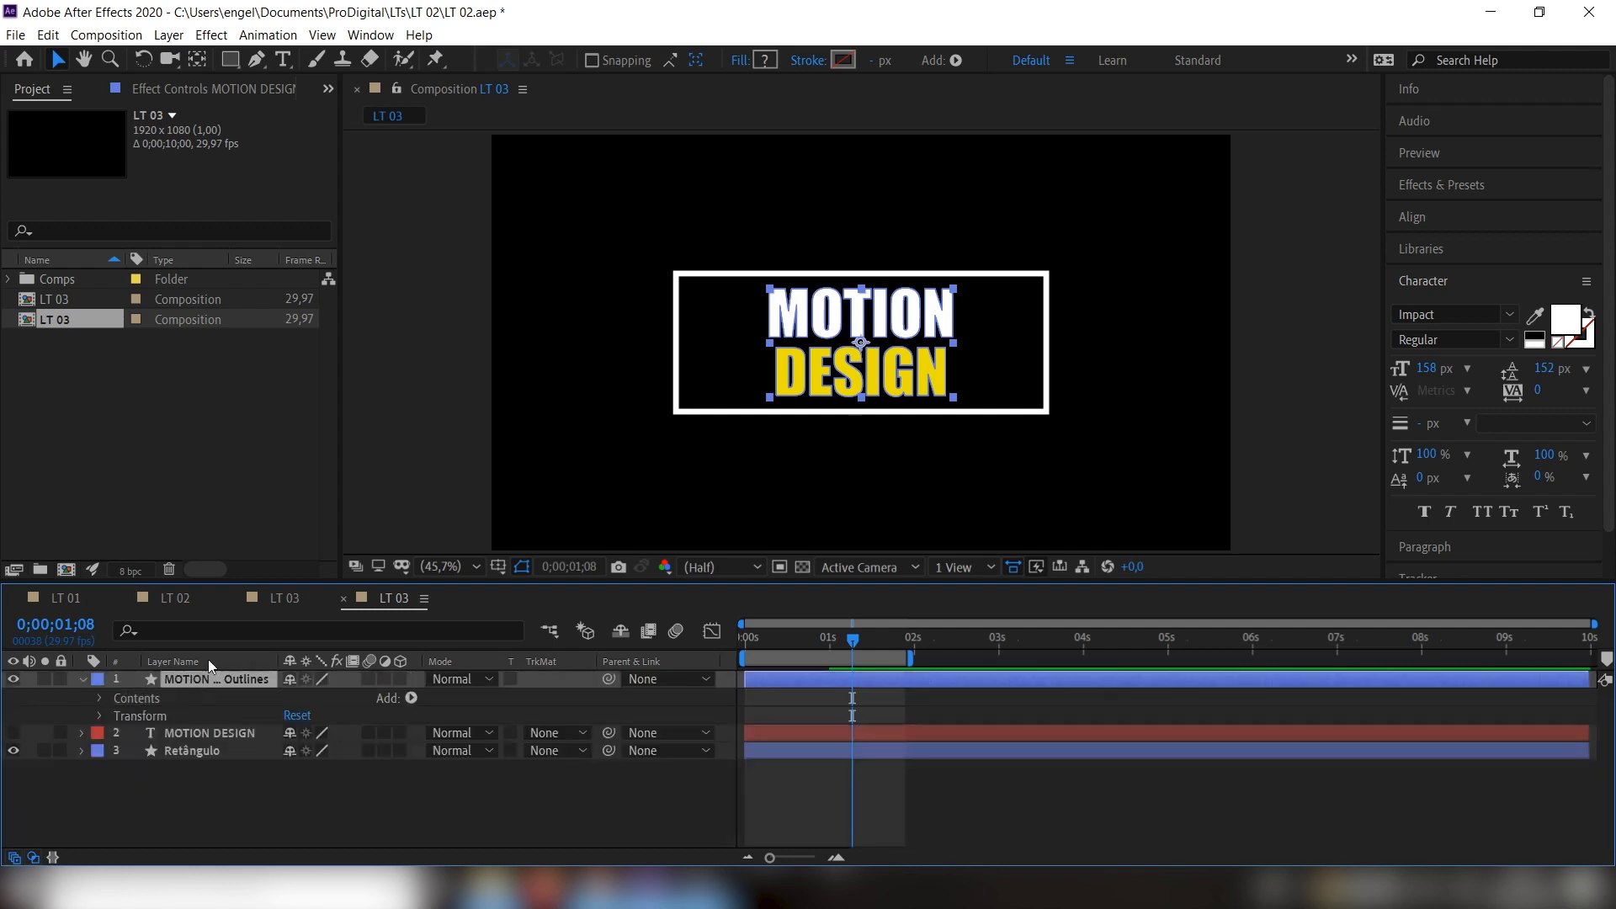
Set the fill of the MOTION DESIGN outlines layer to None
{"action": "left_click", "coordinate": [740, 61]}
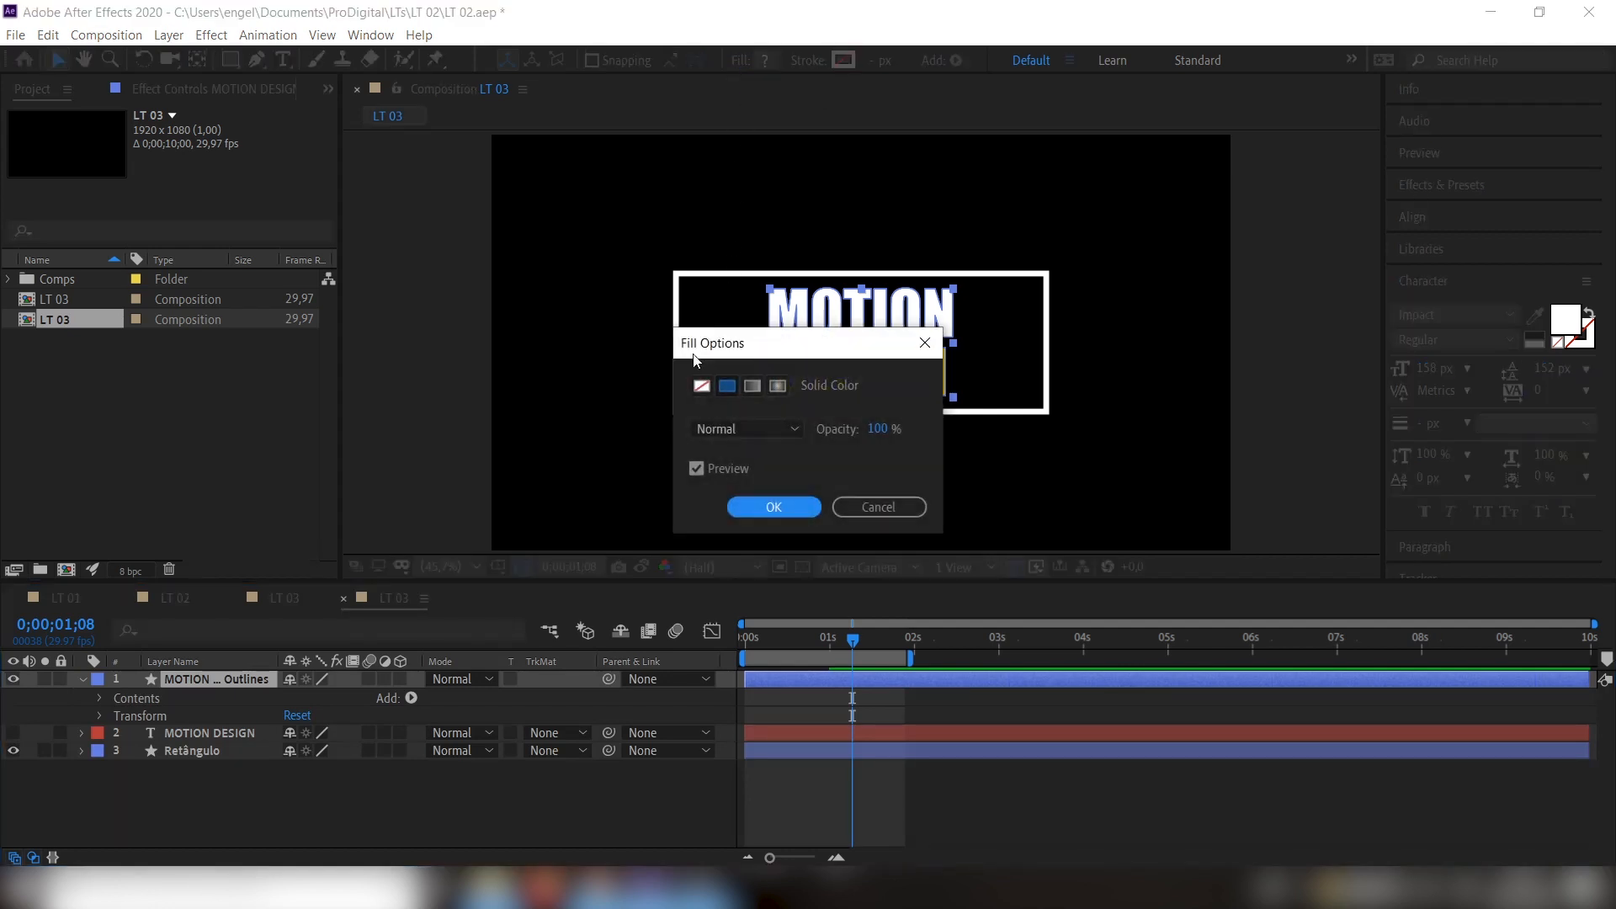
{"action": "left_click", "coordinate": [702, 385]}
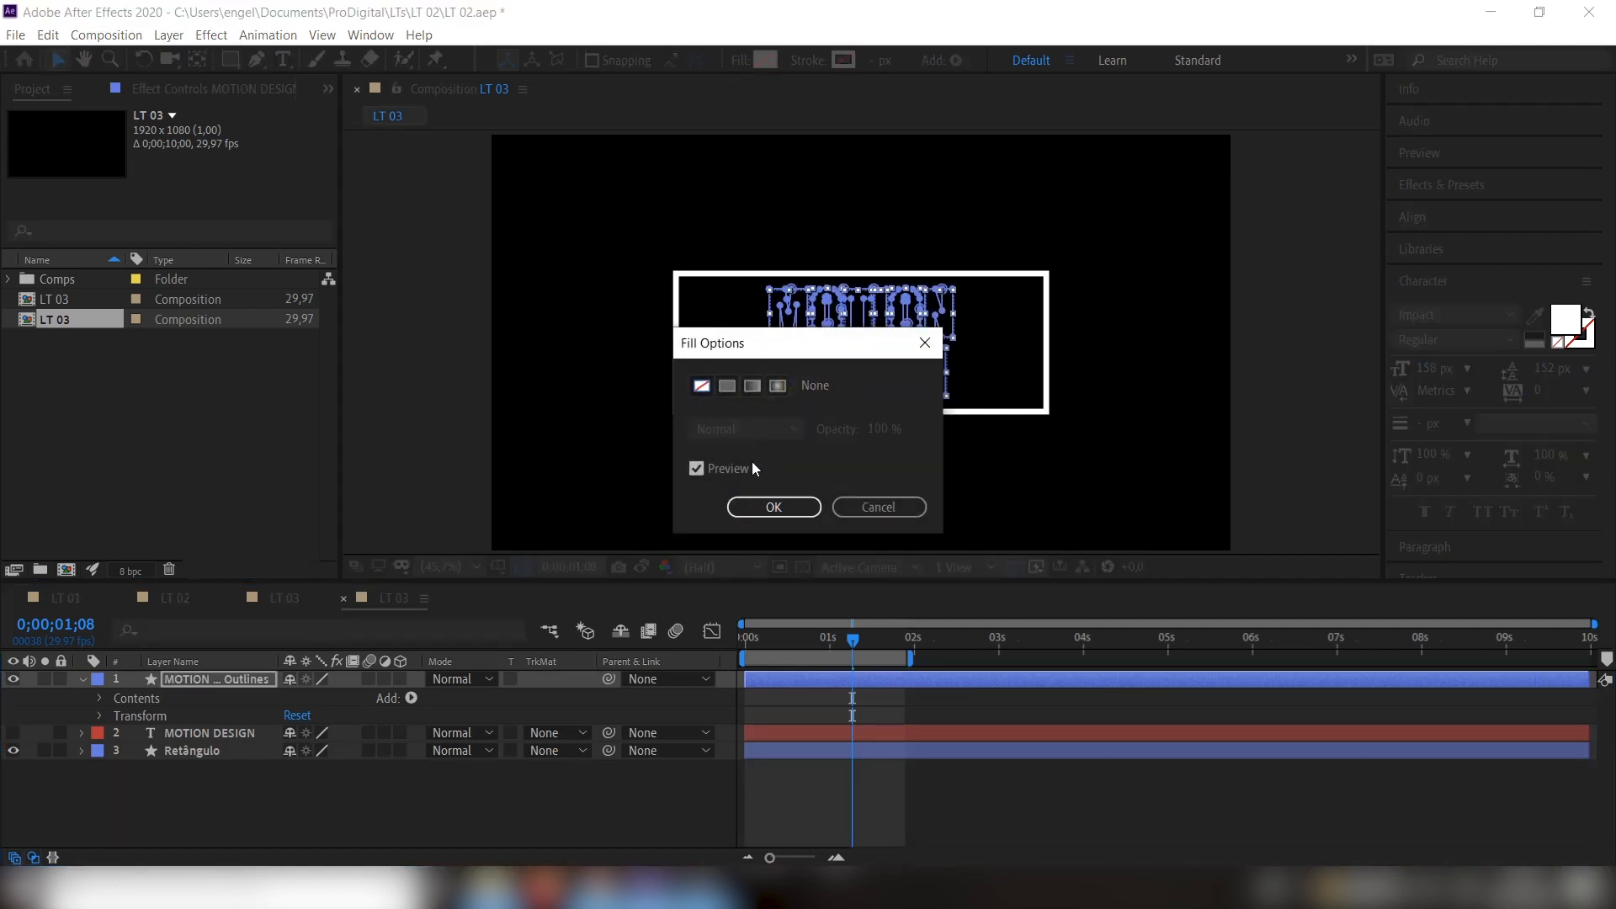
{"action": "left_click", "coordinate": [765, 505]}
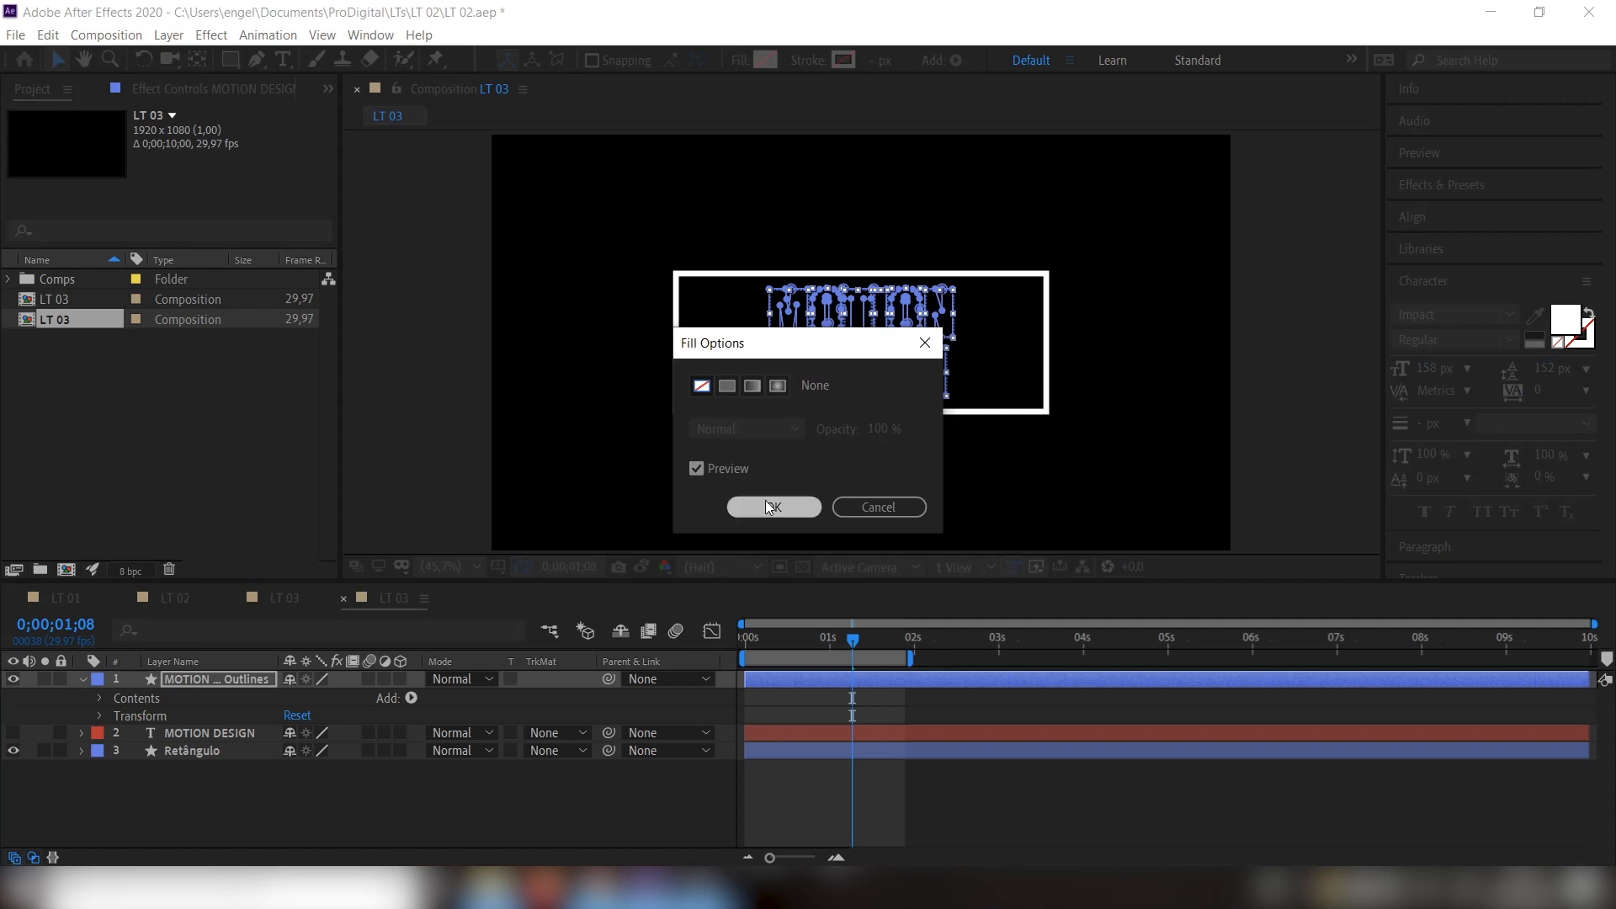
Give the MOTION DESIGN outlines a yellow stroke with a width of 3 px
{"action": "left_click", "coordinate": [842, 61]}
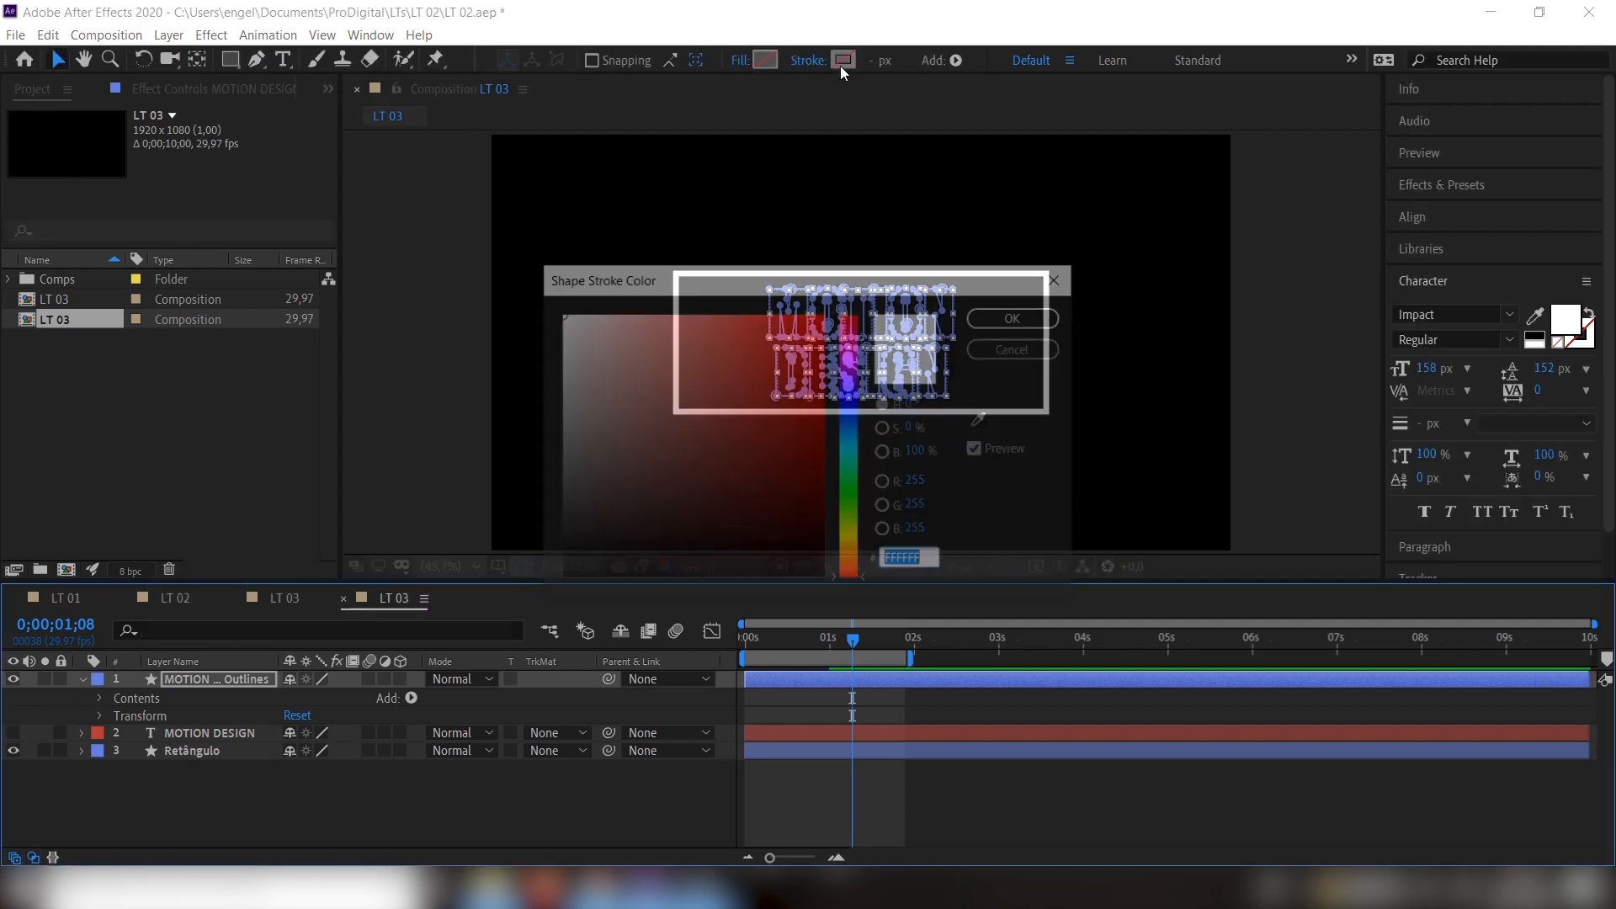
{"action": "left_click", "coordinate": [847, 530]}
{"action": "left_click", "coordinate": [814, 318]}
{"action": "key", "text": "Return"}
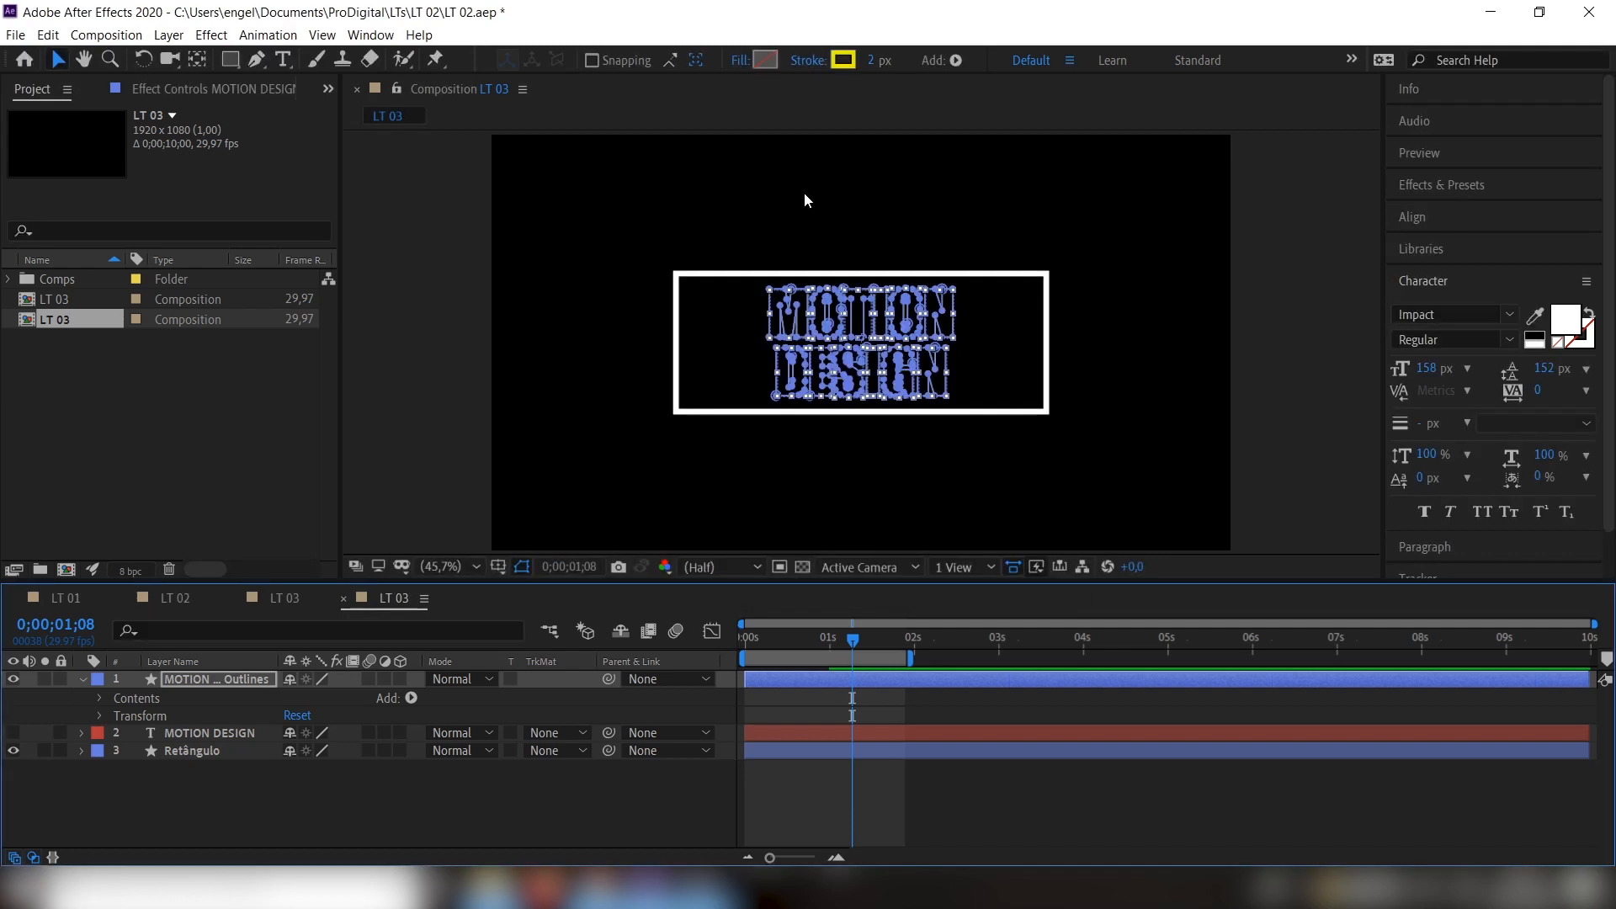
{"action": "left_click", "coordinate": [872, 62]}
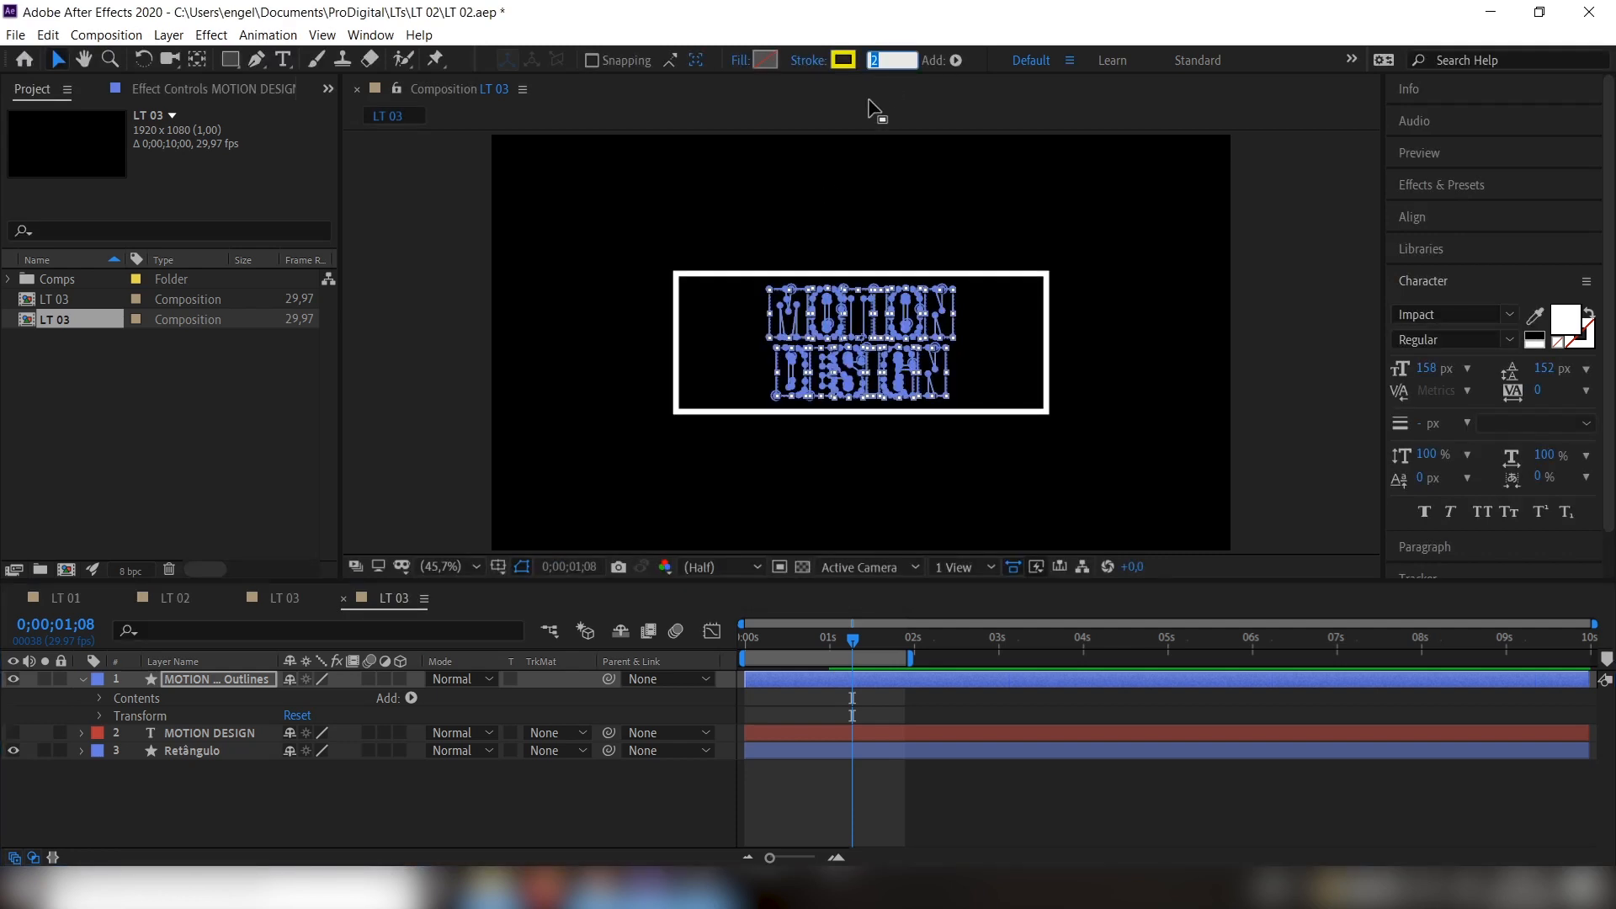
{"action": "type", "text": "3"}
{"action": "key", "text": "Return"}
{"action": "left_click", "coordinate": [347, 782]}
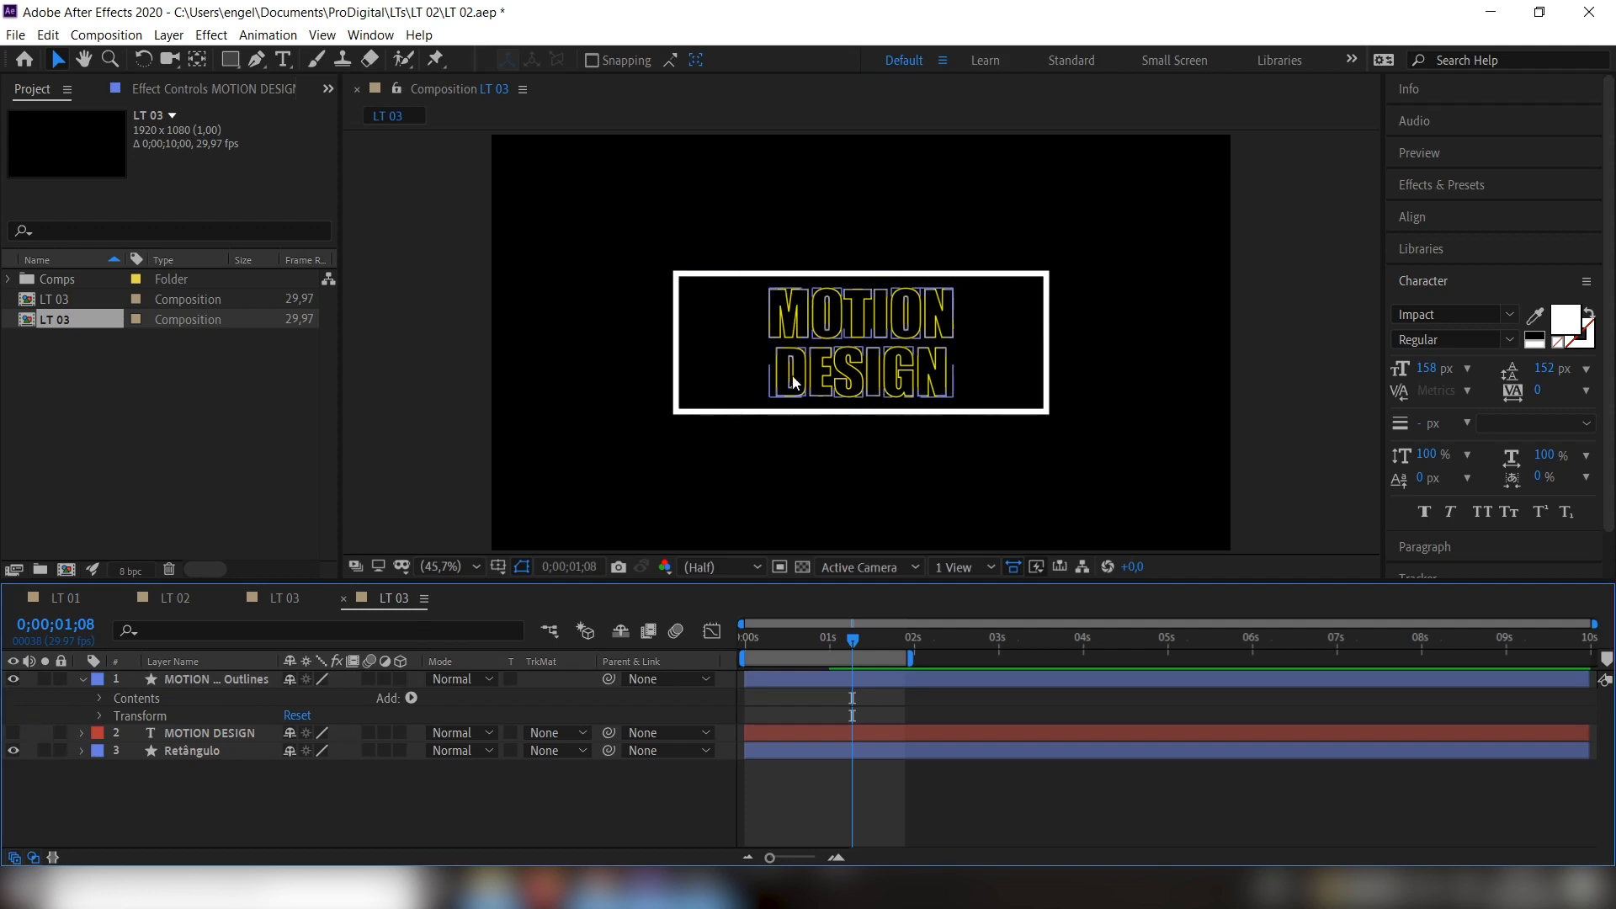
Set the stroke color of the letters M, O, T, I, O and N in the MOTION DESIGN outlines to white (FFFFFF)
{"action": "left_click", "coordinate": [99, 698]}
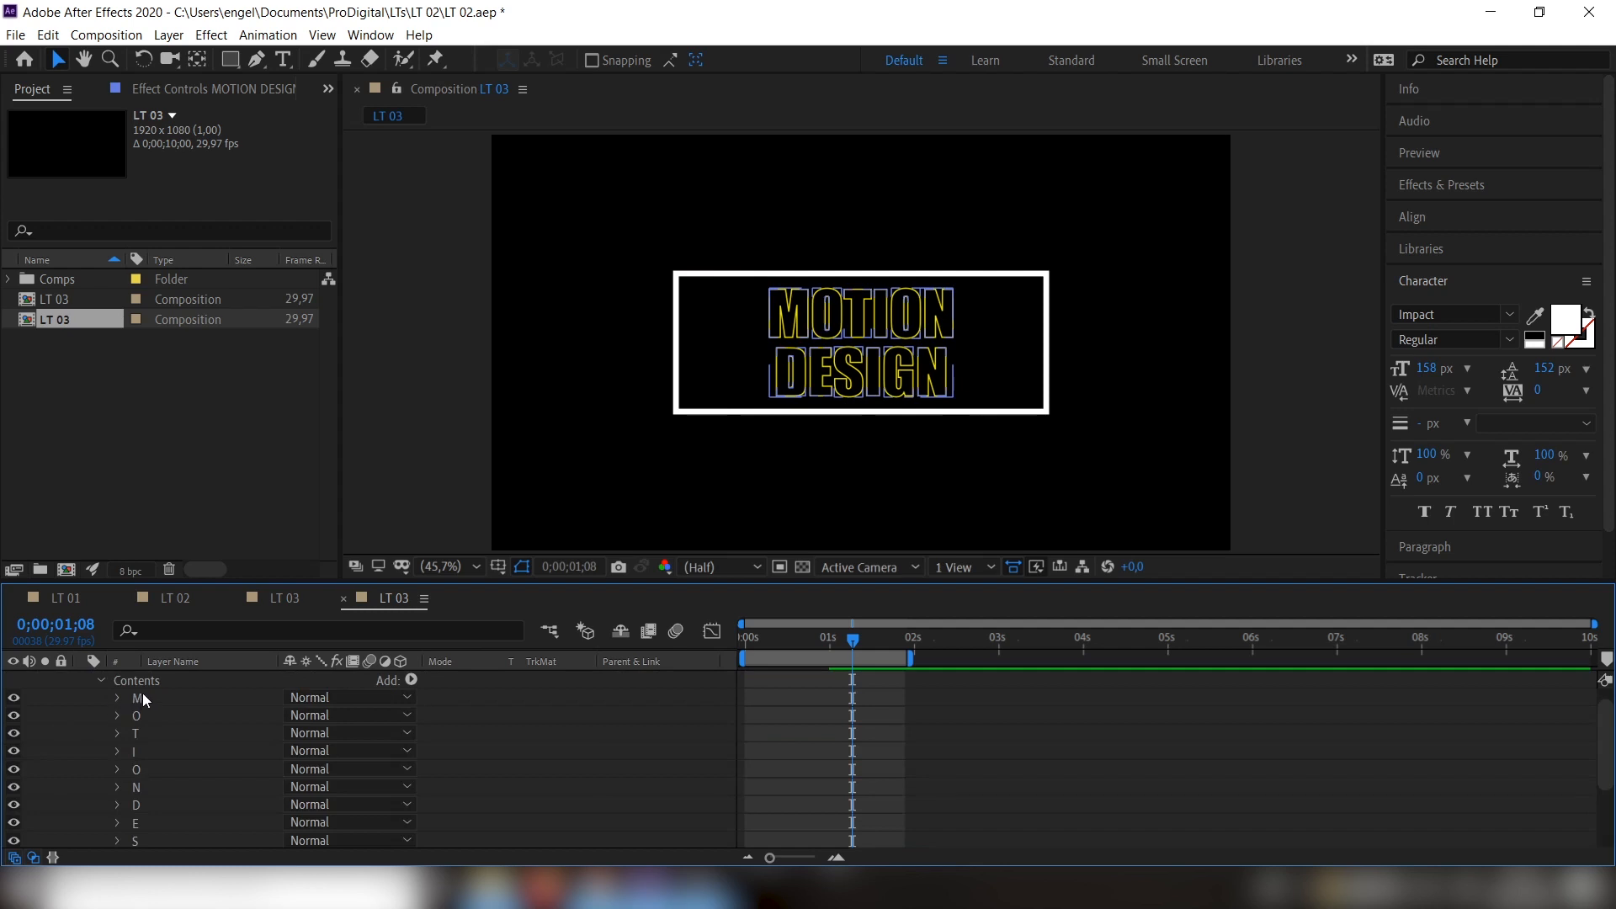
{"action": "left_click", "coordinate": [138, 696]}
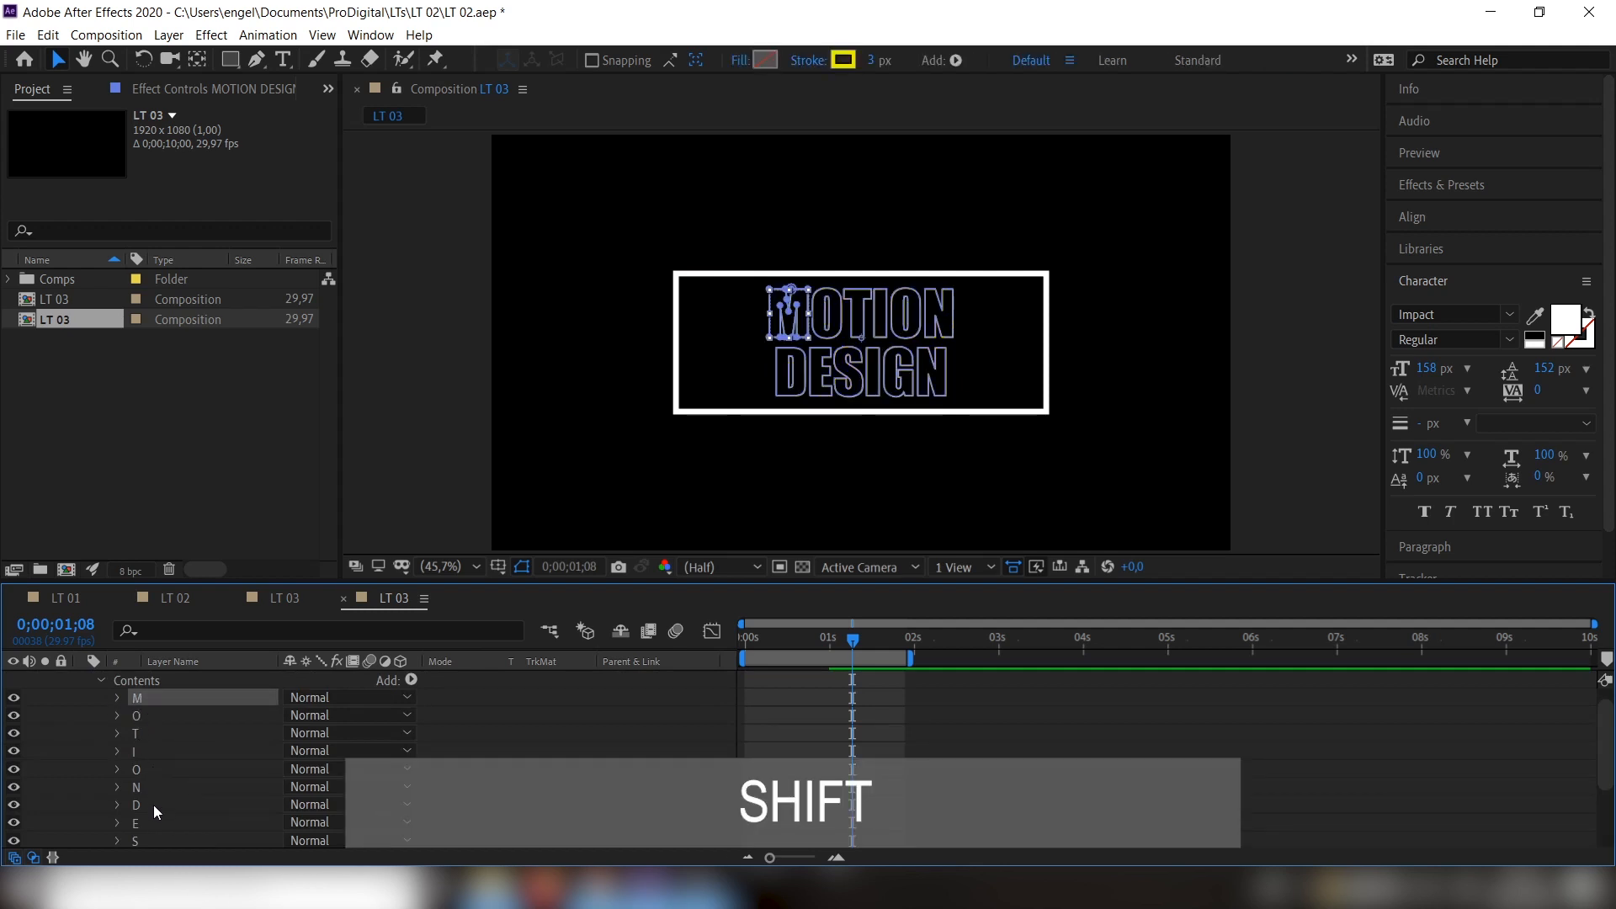
{"action": "left_click", "coordinate": [136, 788], "text": "shift"}
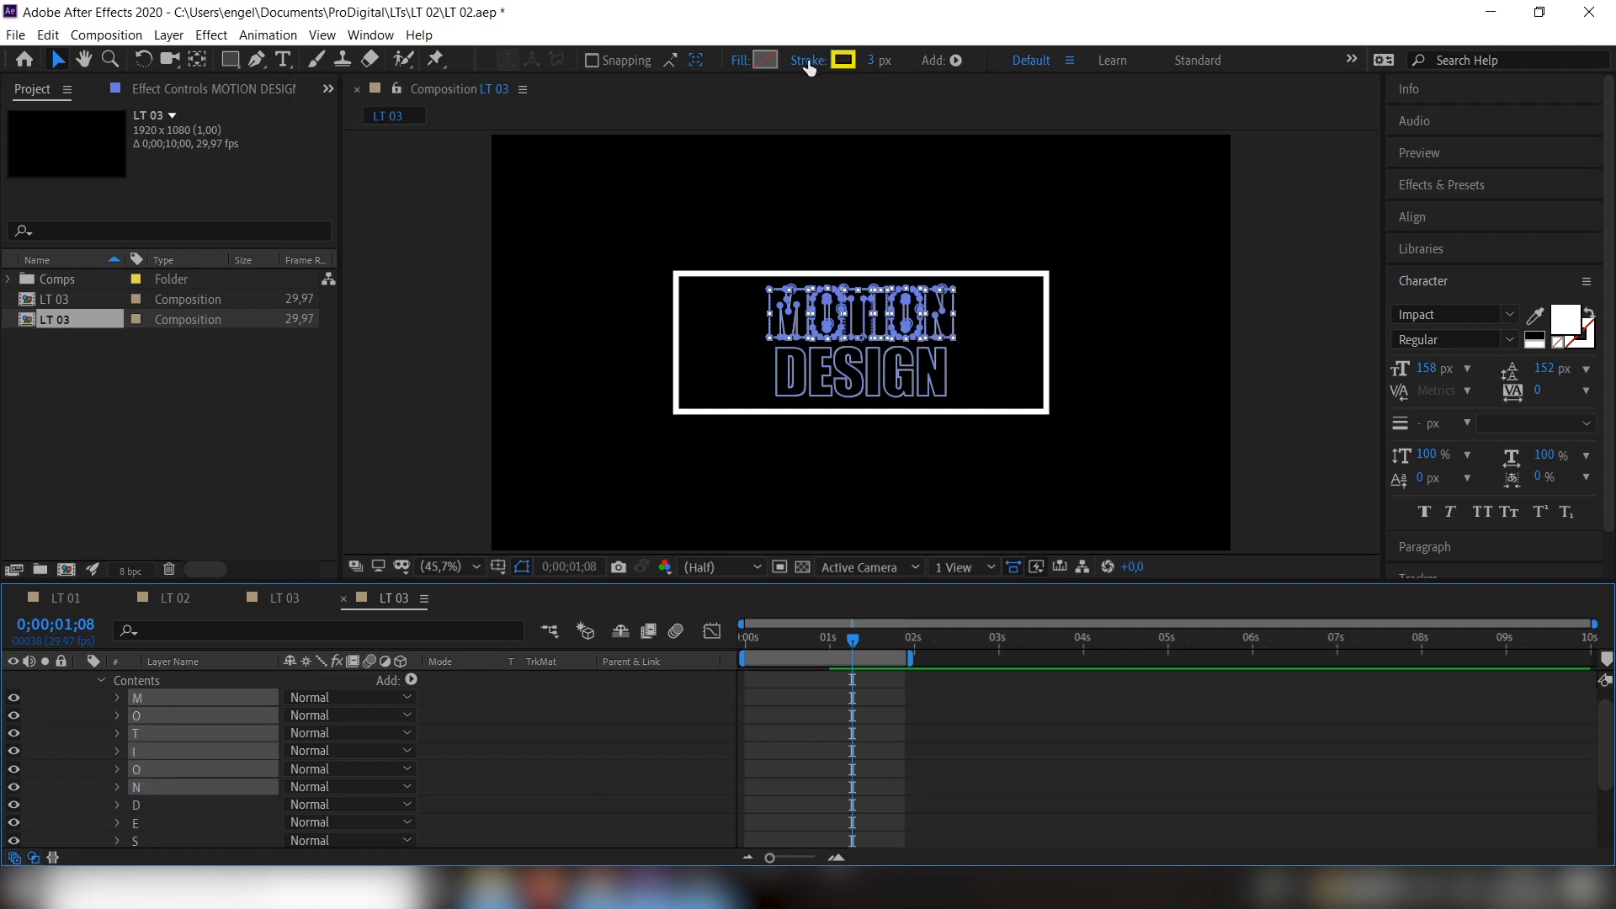
{"action": "left_click", "coordinate": [843, 60]}
{"action": "left_click", "coordinate": [560, 314]}
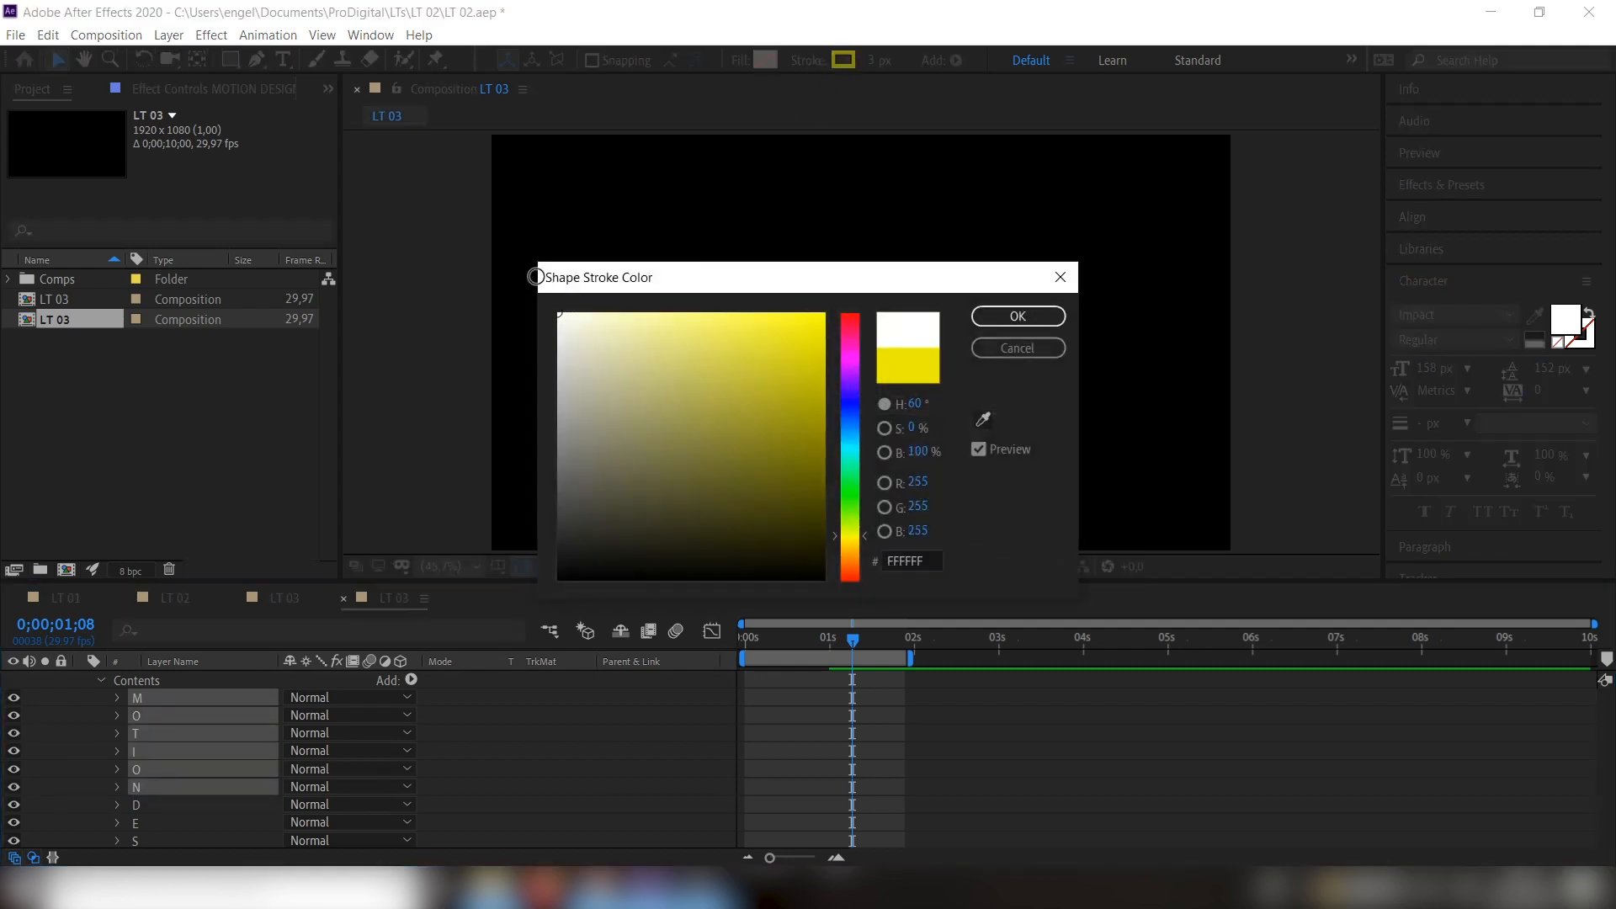
{"action": "left_click", "coordinate": [1018, 316]}
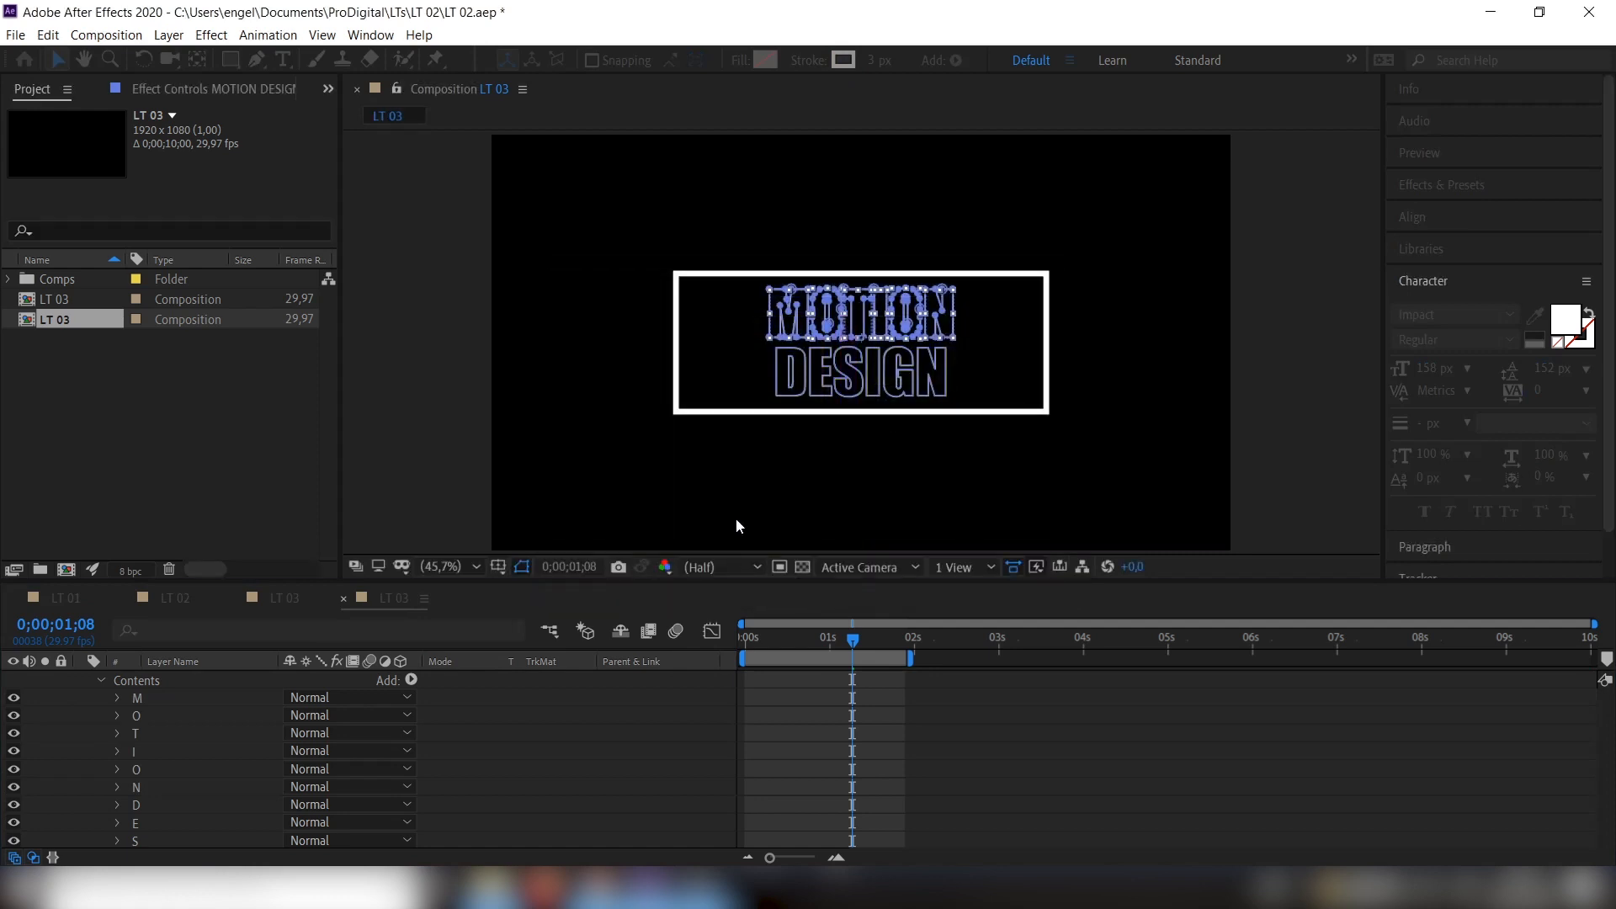
{"action": "left_click", "coordinate": [591, 715]}
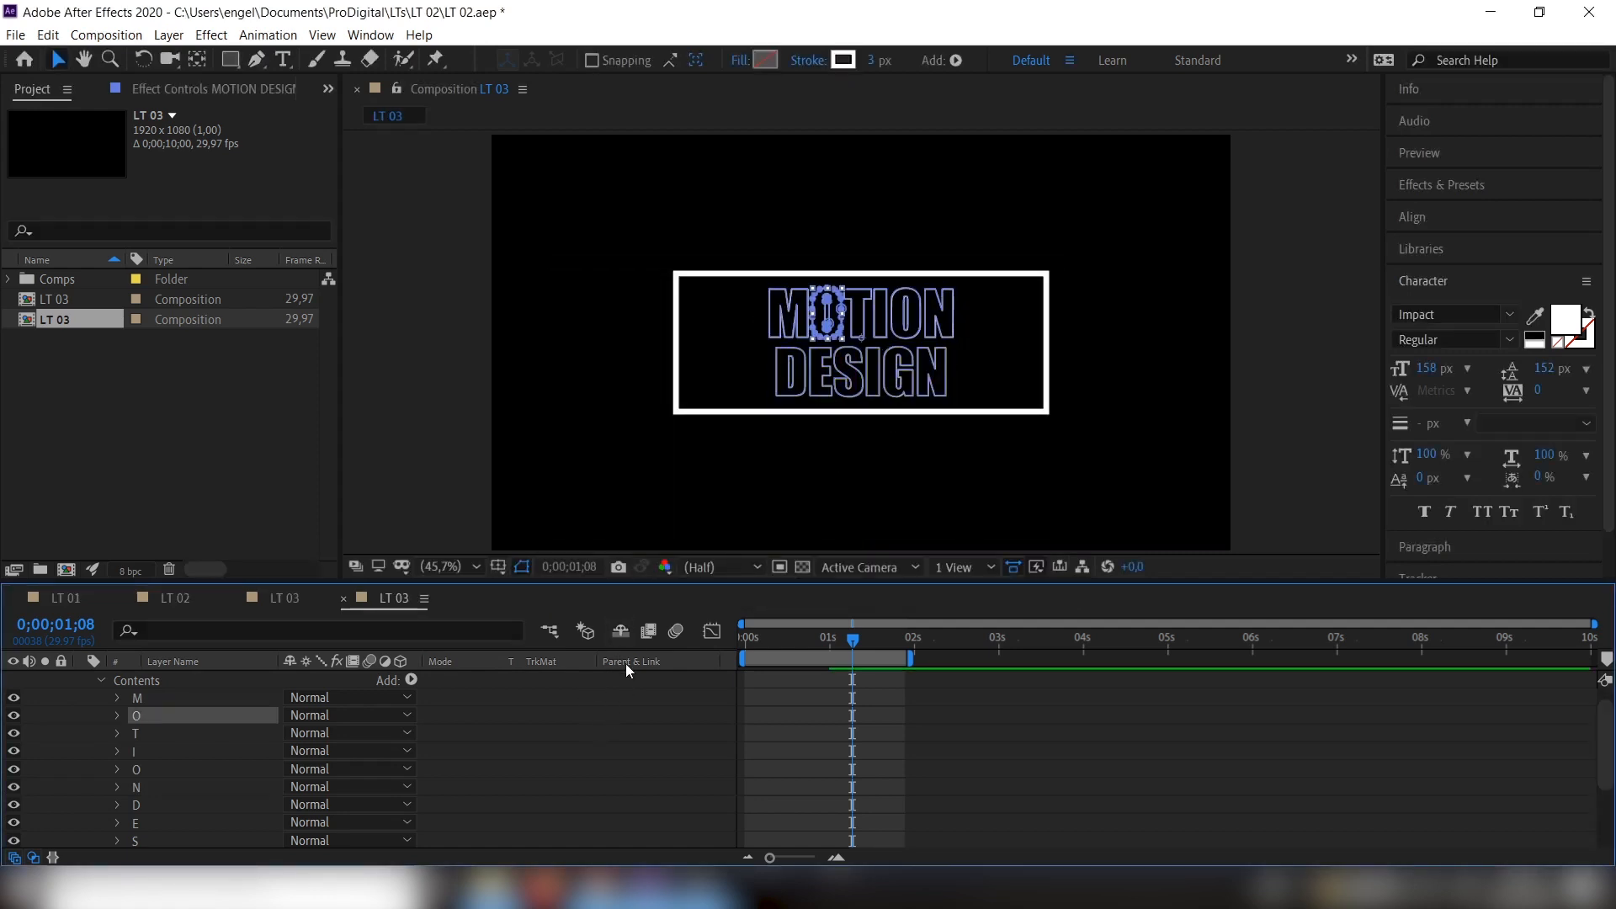
Add Trim Paths to the contents of the MOTION DESIGN outlines layer and expand its properties
{"action": "left_click", "coordinate": [102, 681]}
{"action": "left_click", "coordinate": [150, 790]}
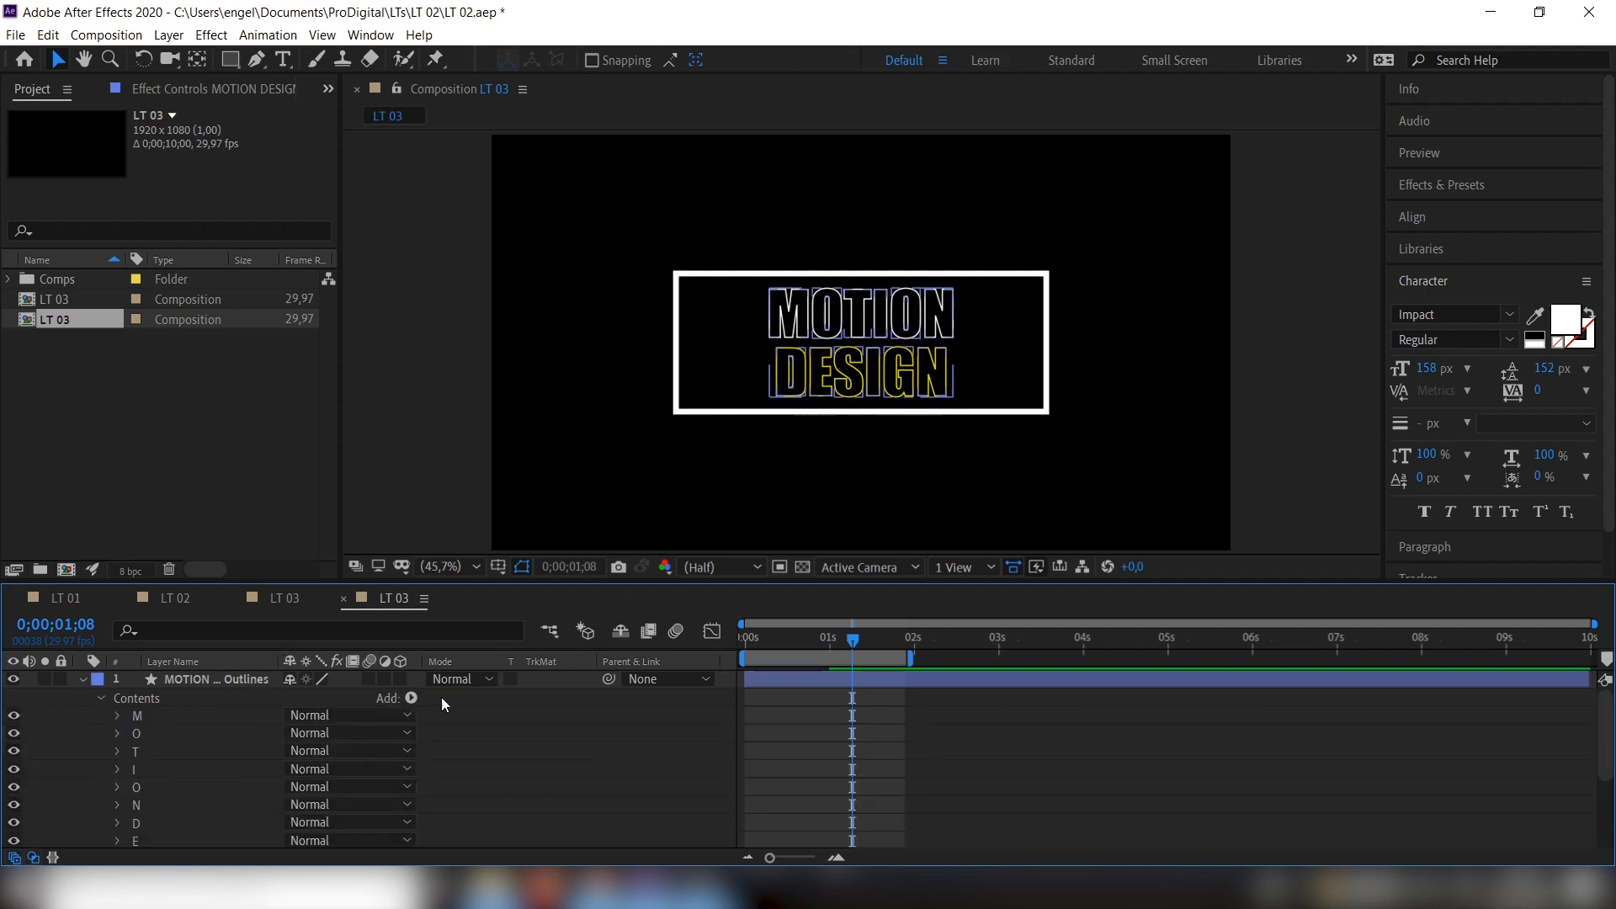
{"action": "left_click", "coordinate": [410, 698]}
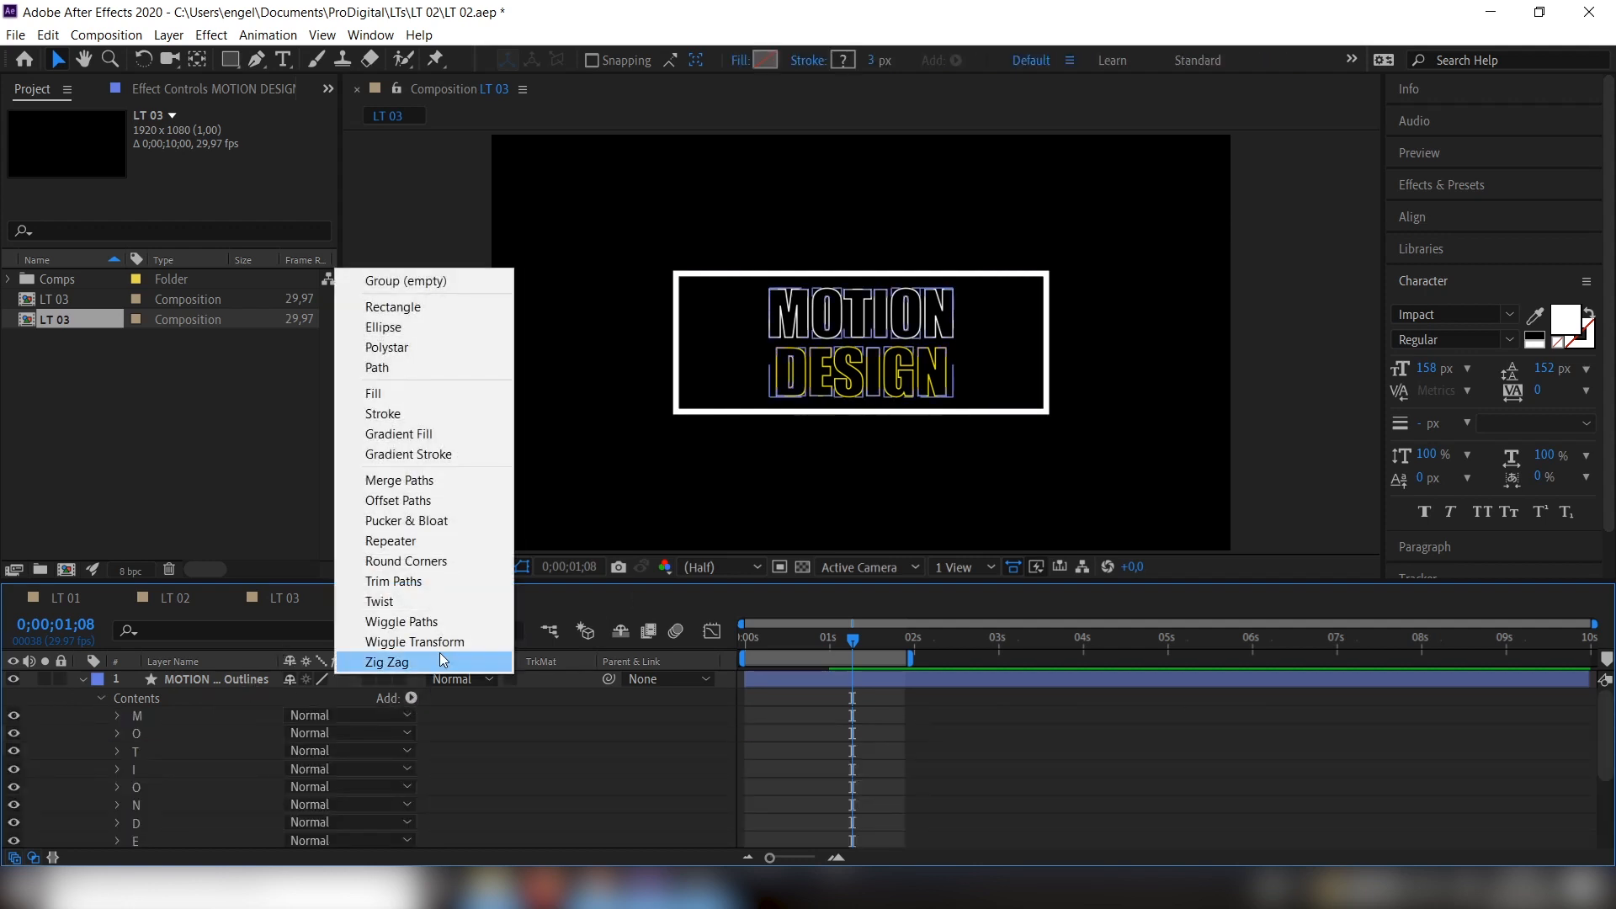
{"action": "left_click", "coordinate": [443, 581]}
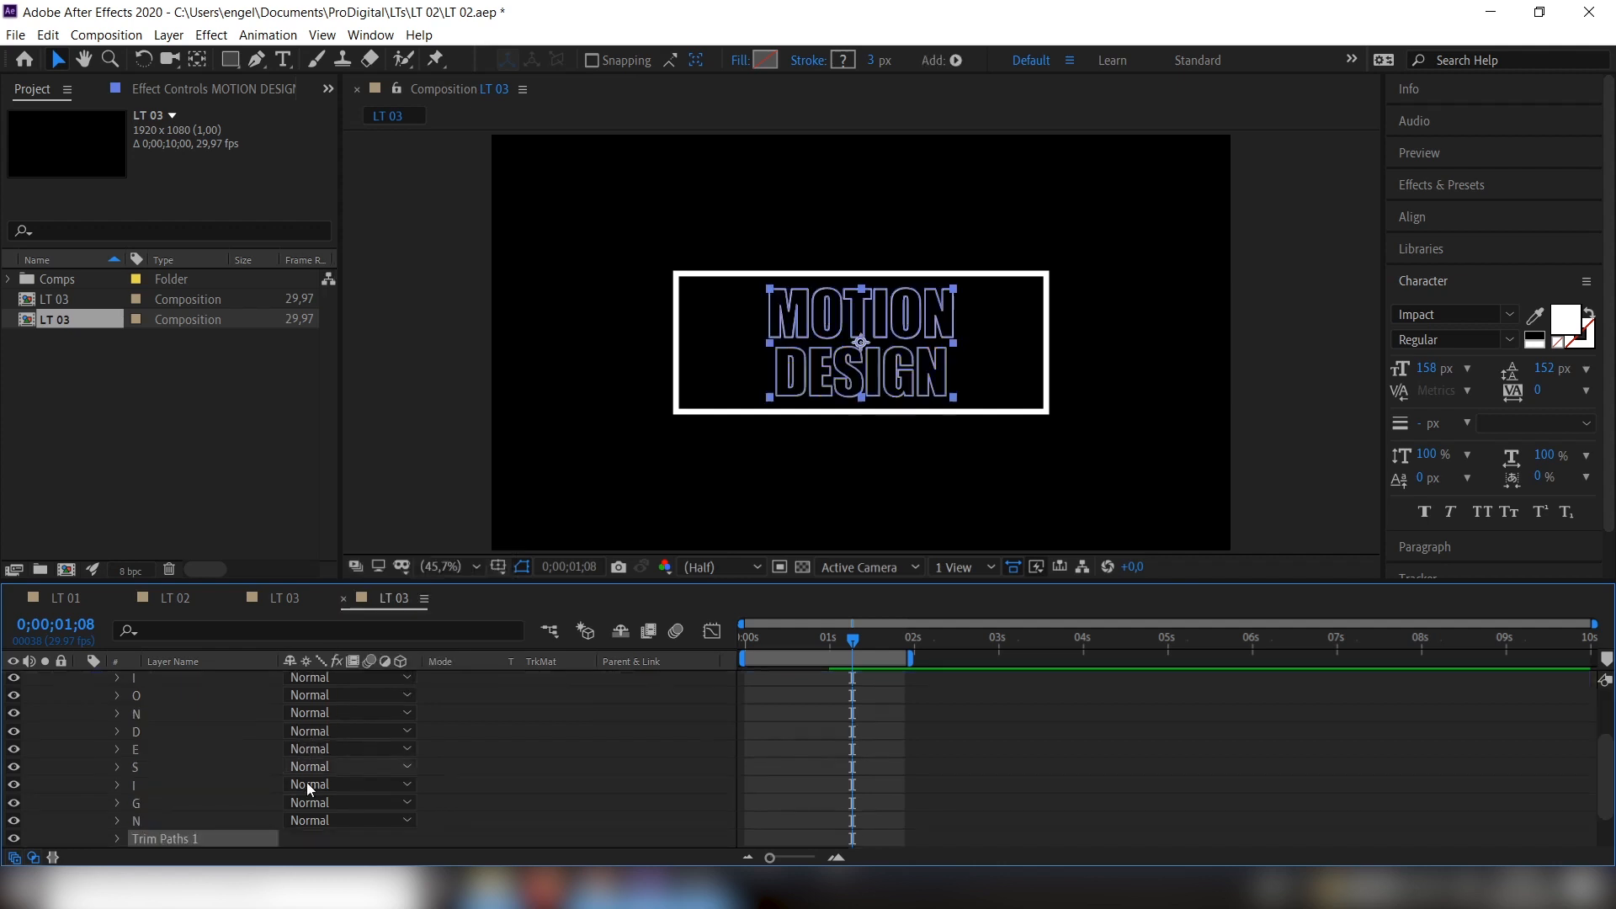
{"action": "left_click", "coordinate": [118, 838]}
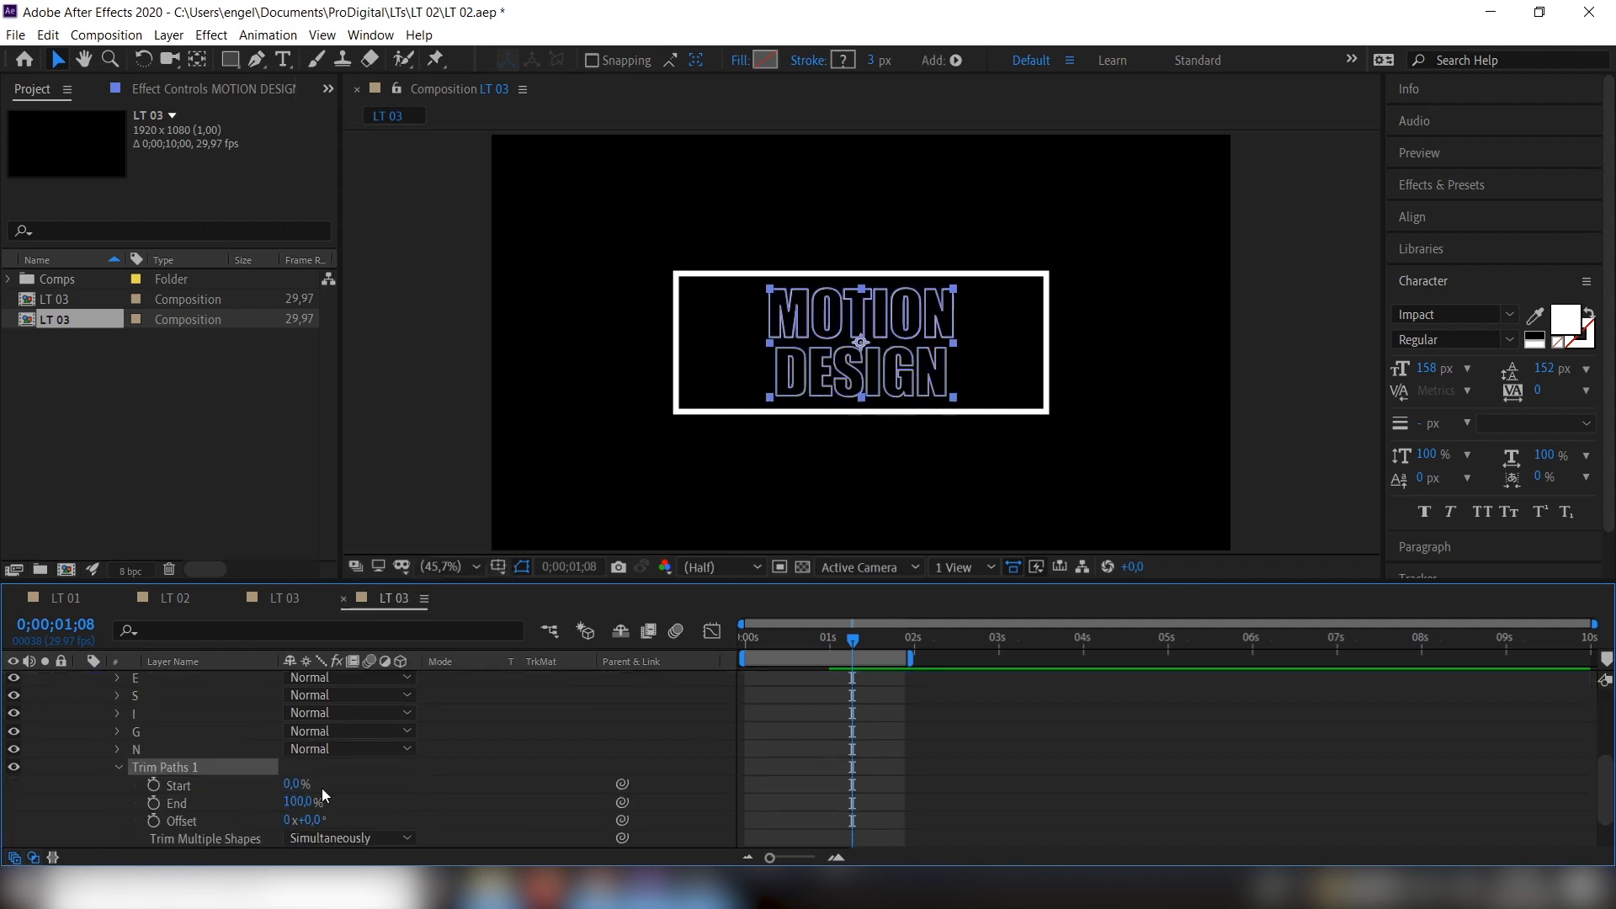
Keyframe the outlines' Trim Paths Start at 100% at 0;00;00;00 and 0% at 0;00;01;00
{"action": "left_click_drag", "start_coordinate": [852, 641], "coordinate": [707, 643]}
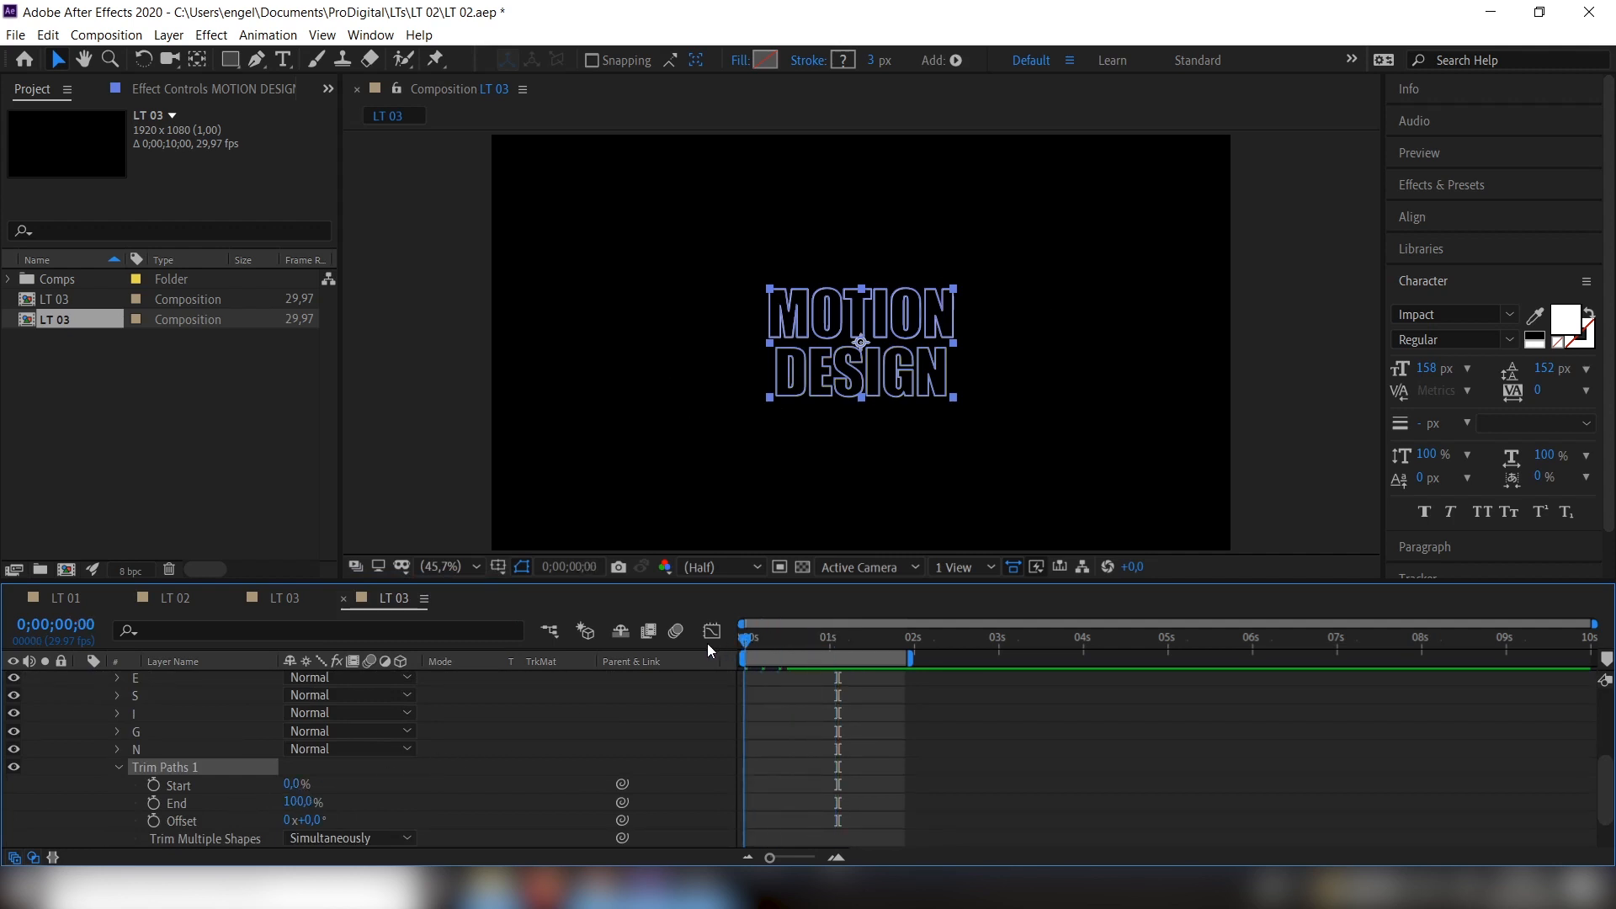
{"action": "left_click", "coordinate": [153, 785]}
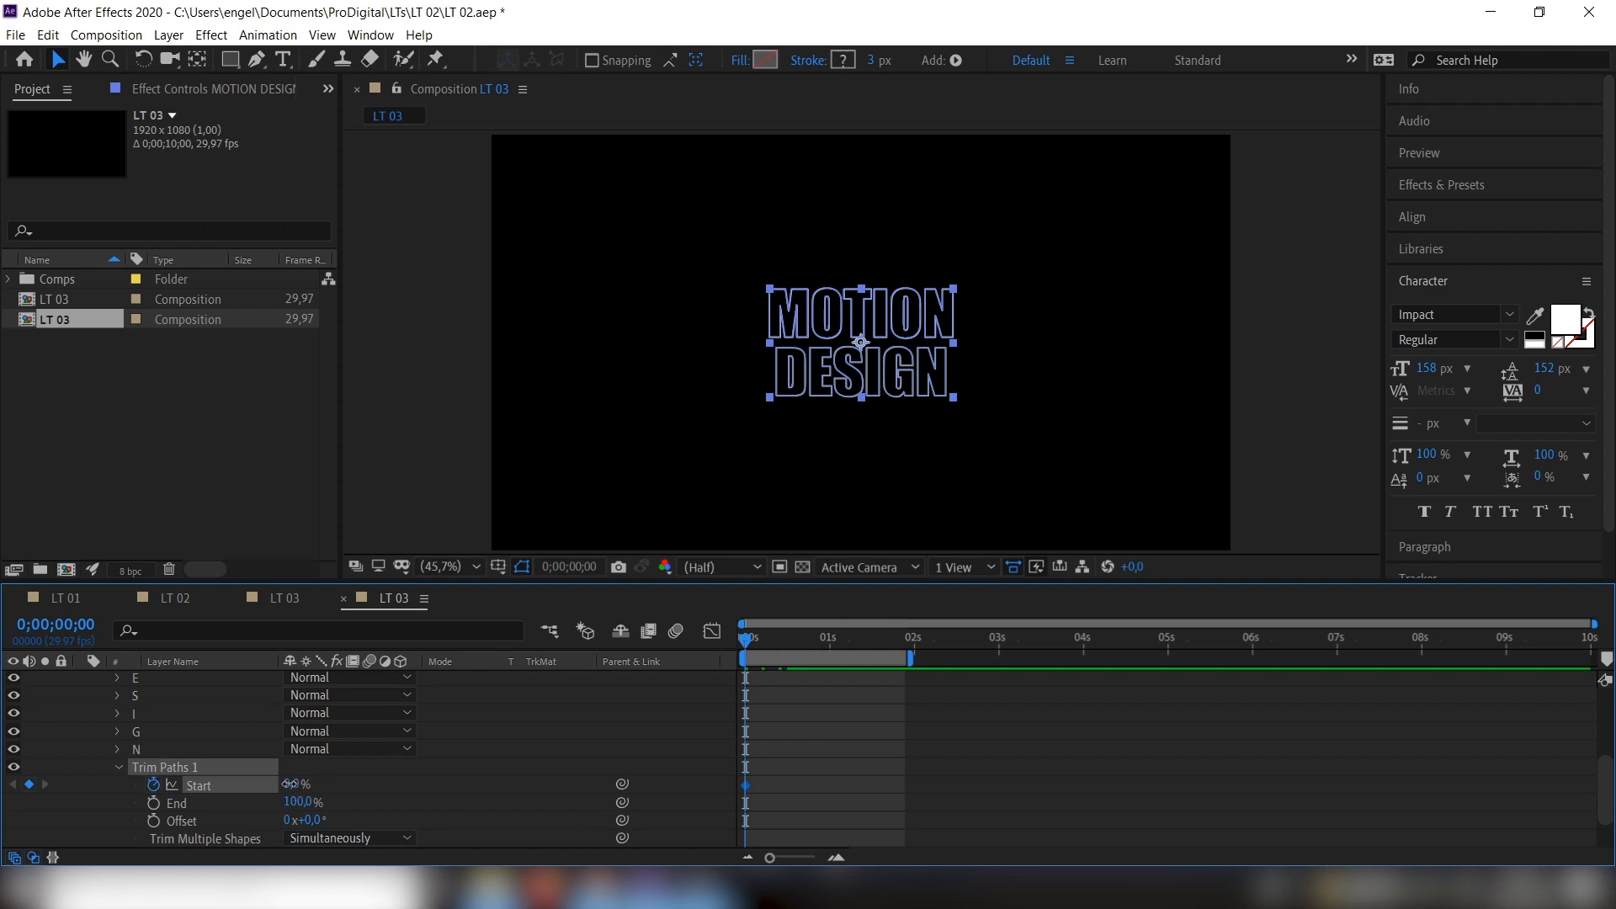
{"action": "left_click_drag", "start_coordinate": [289, 783], "coordinate": [379, 784]}
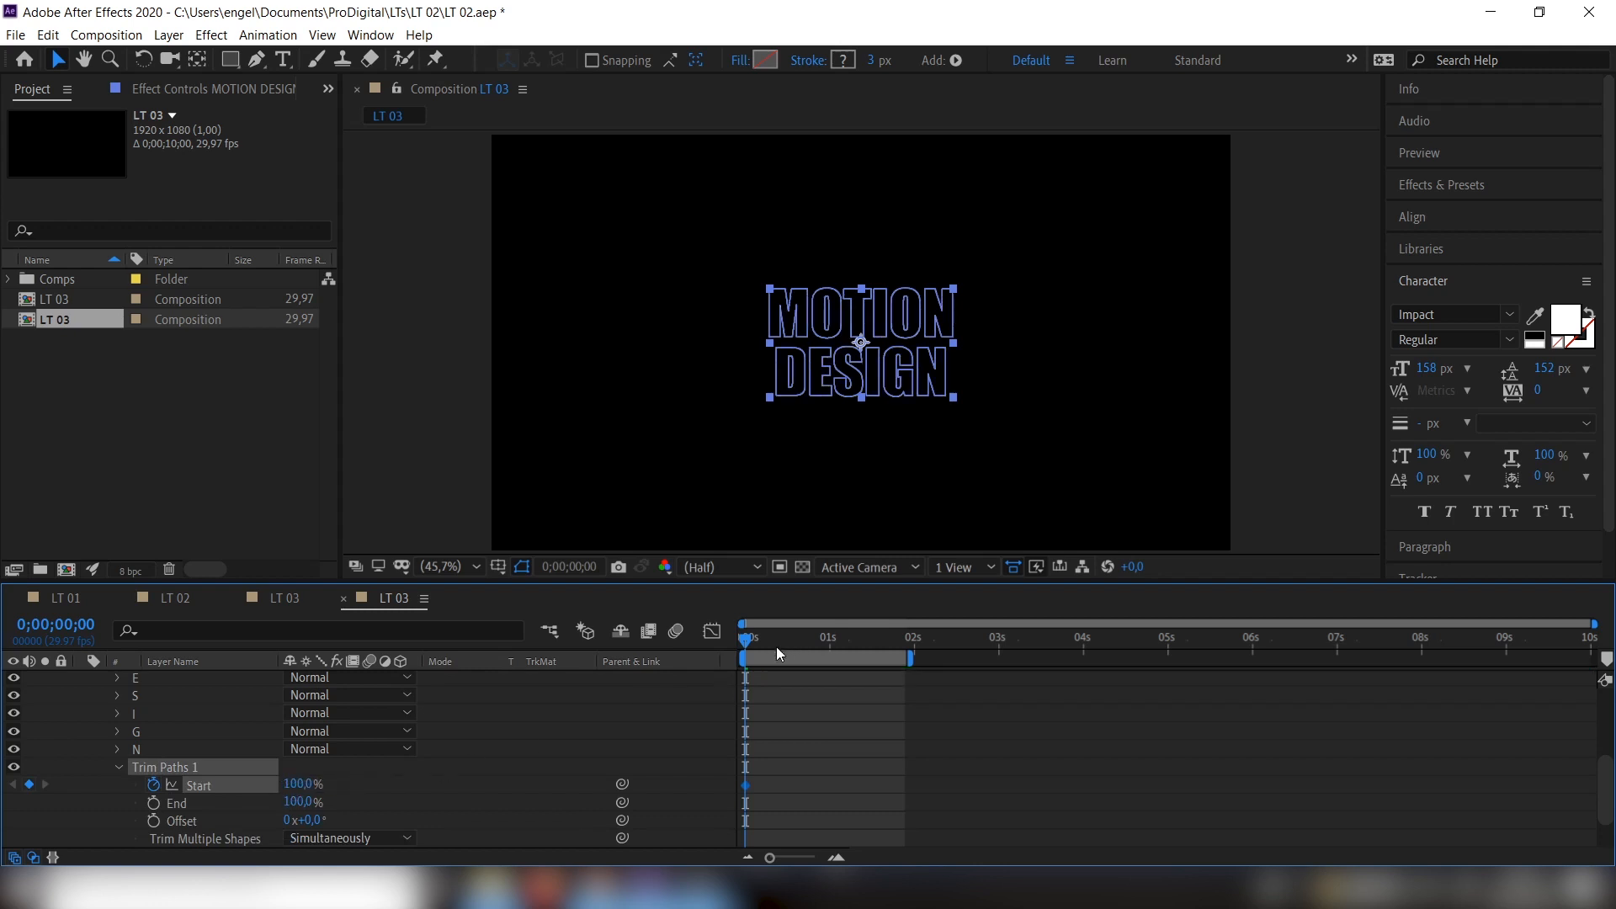
{"action": "key", "text": "shift+Page_Down"}
{"action": "key", "text": "shift+Page_Down"}
{"action": "key", "text": "shift+Page_Down"}
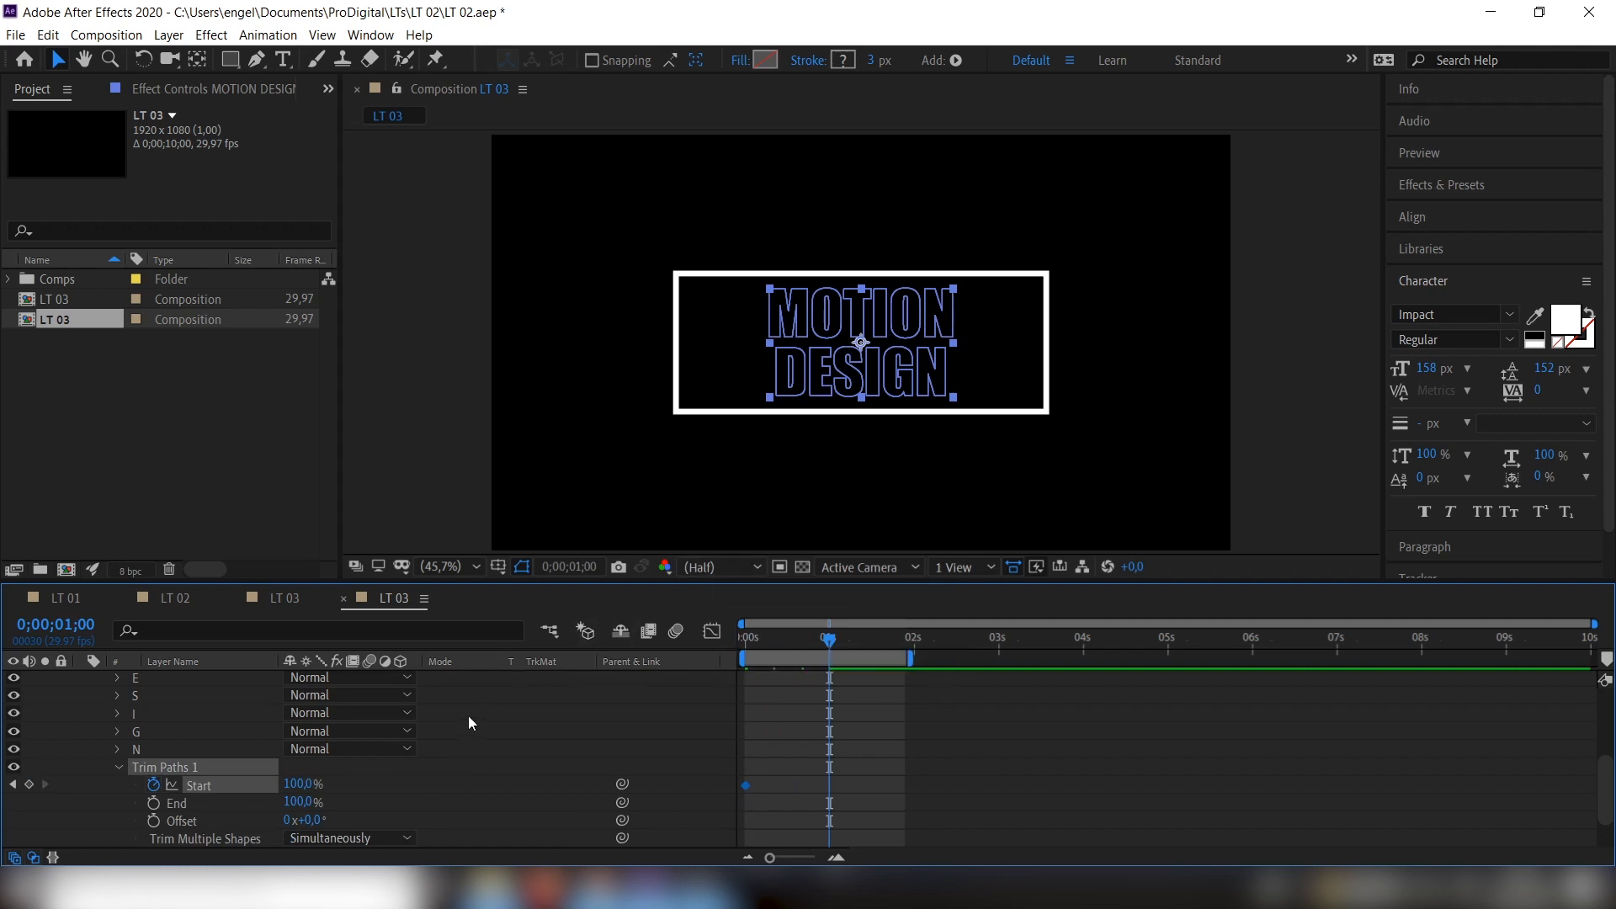
{"action": "left_click_drag", "start_coordinate": [301, 793], "coordinate": [158, 799]}
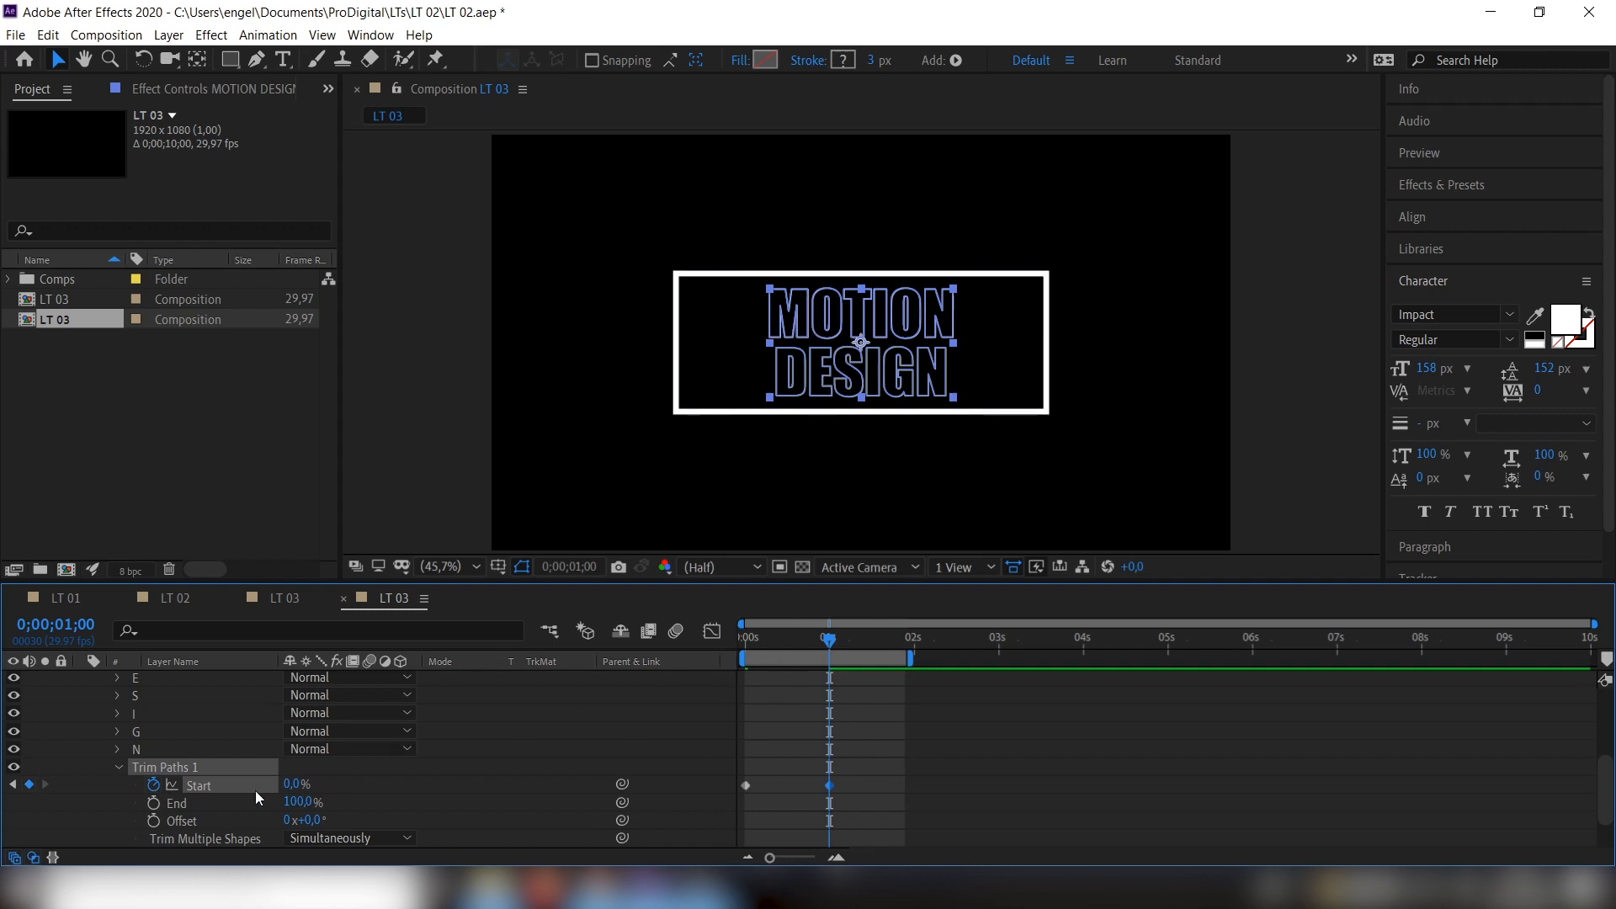
Strengthen the easing of both Trim Paths Start keyframes in the Graph Editor and preview the outline animation
{"action": "left_click", "coordinate": [206, 786]}
{"action": "left_click", "coordinate": [713, 632]}
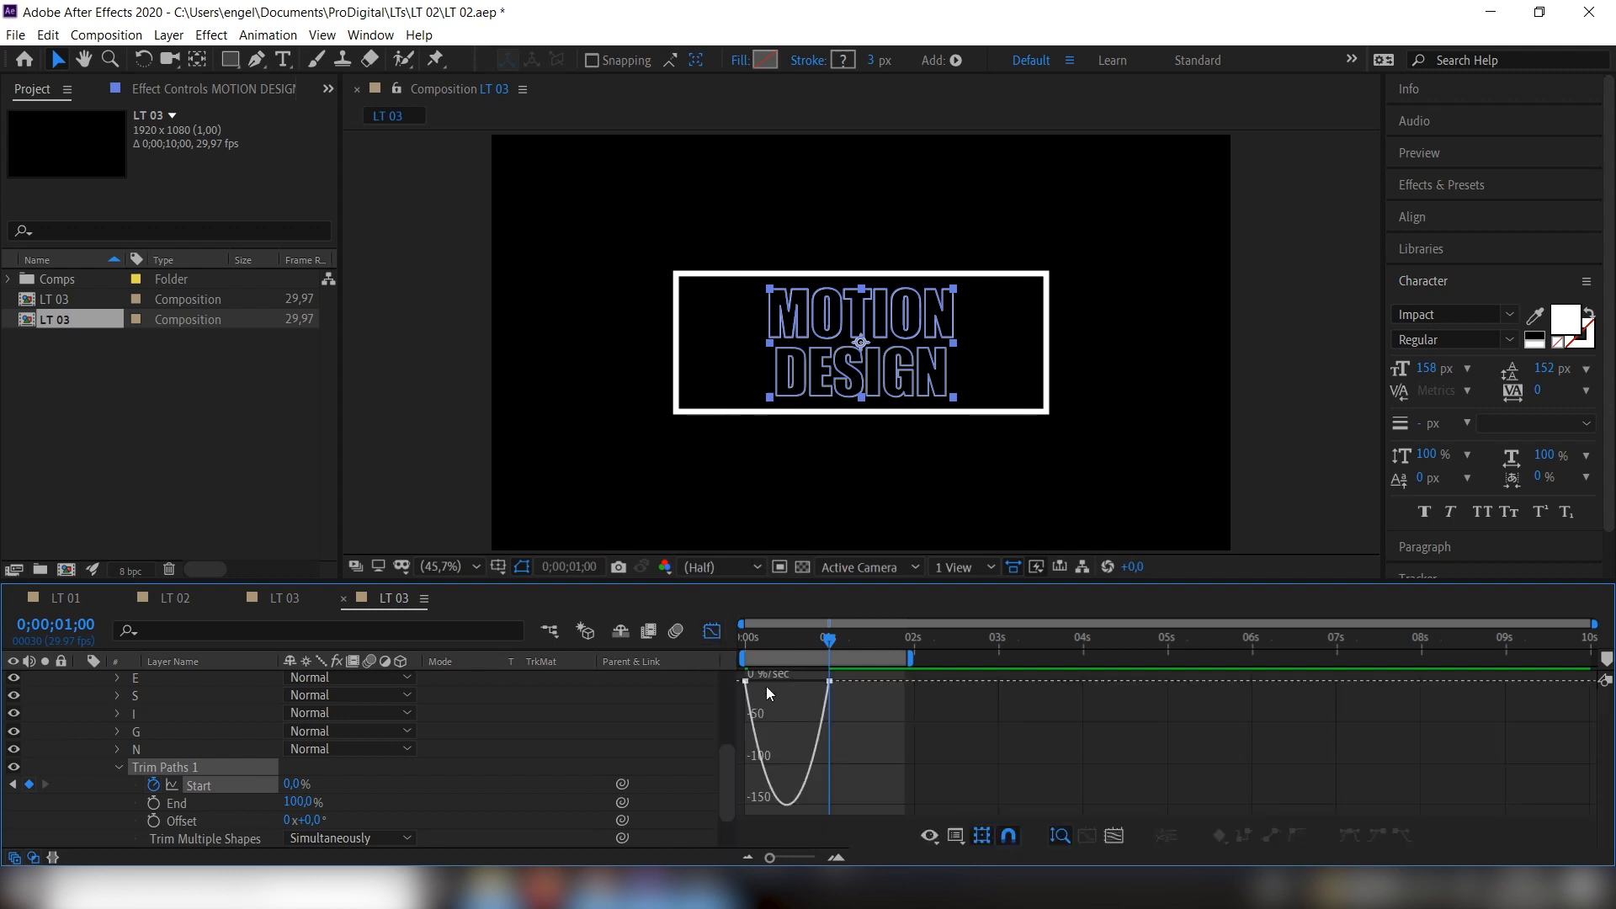
{"action": "left_click", "coordinate": [746, 682]}
{"action": "left_click_drag", "start_coordinate": [757, 681], "coordinate": [797, 680]}
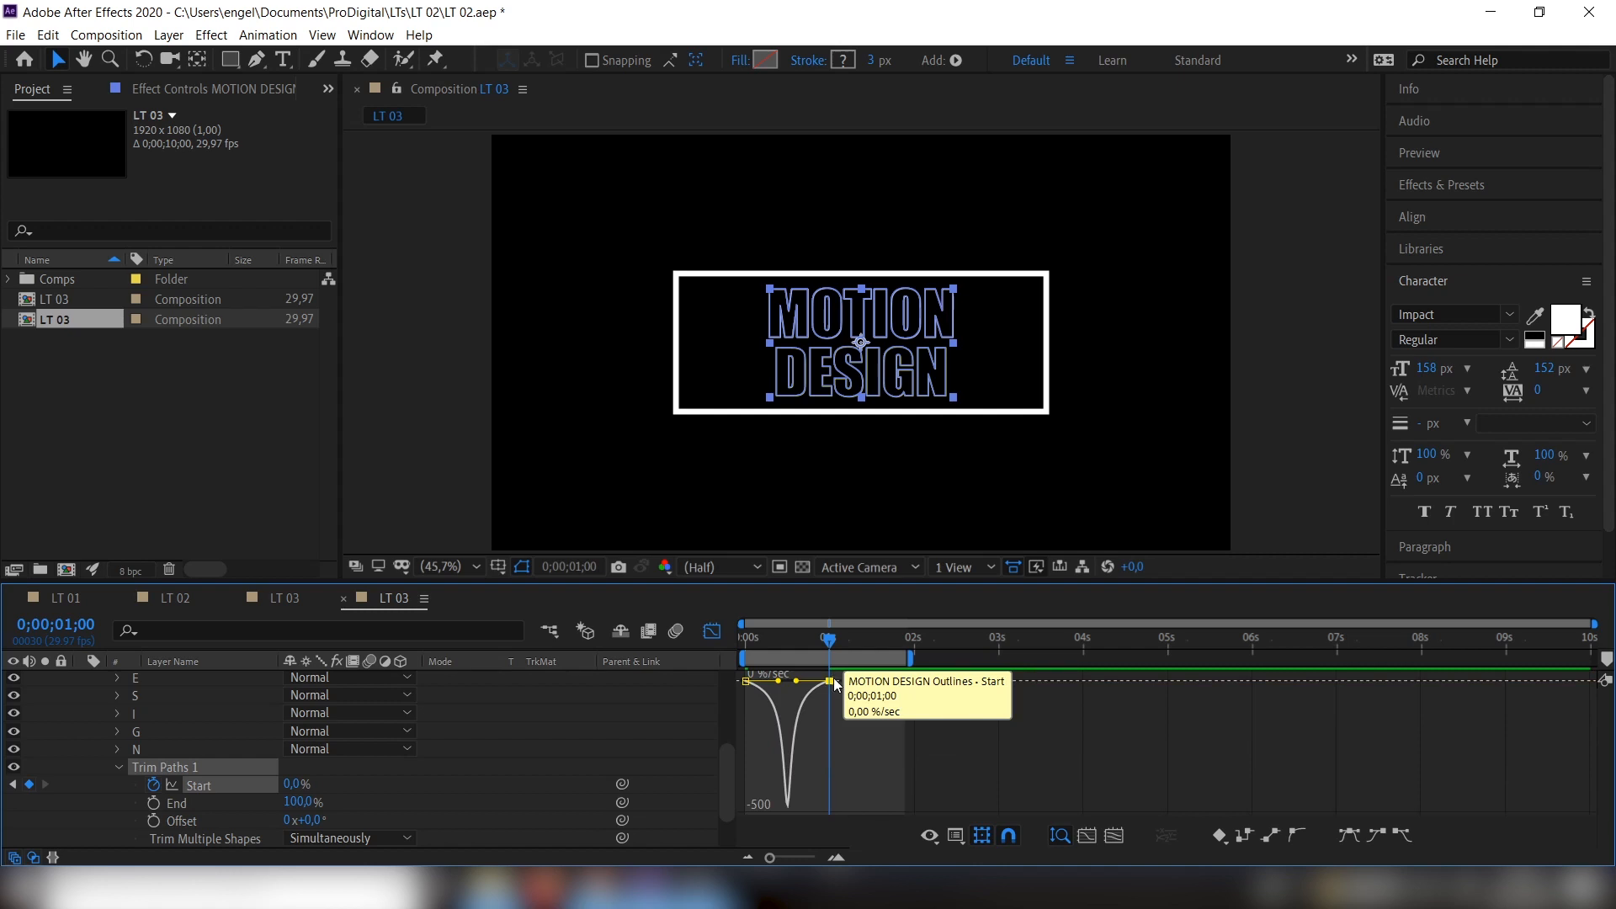
{"action": "key", "text": "space"}
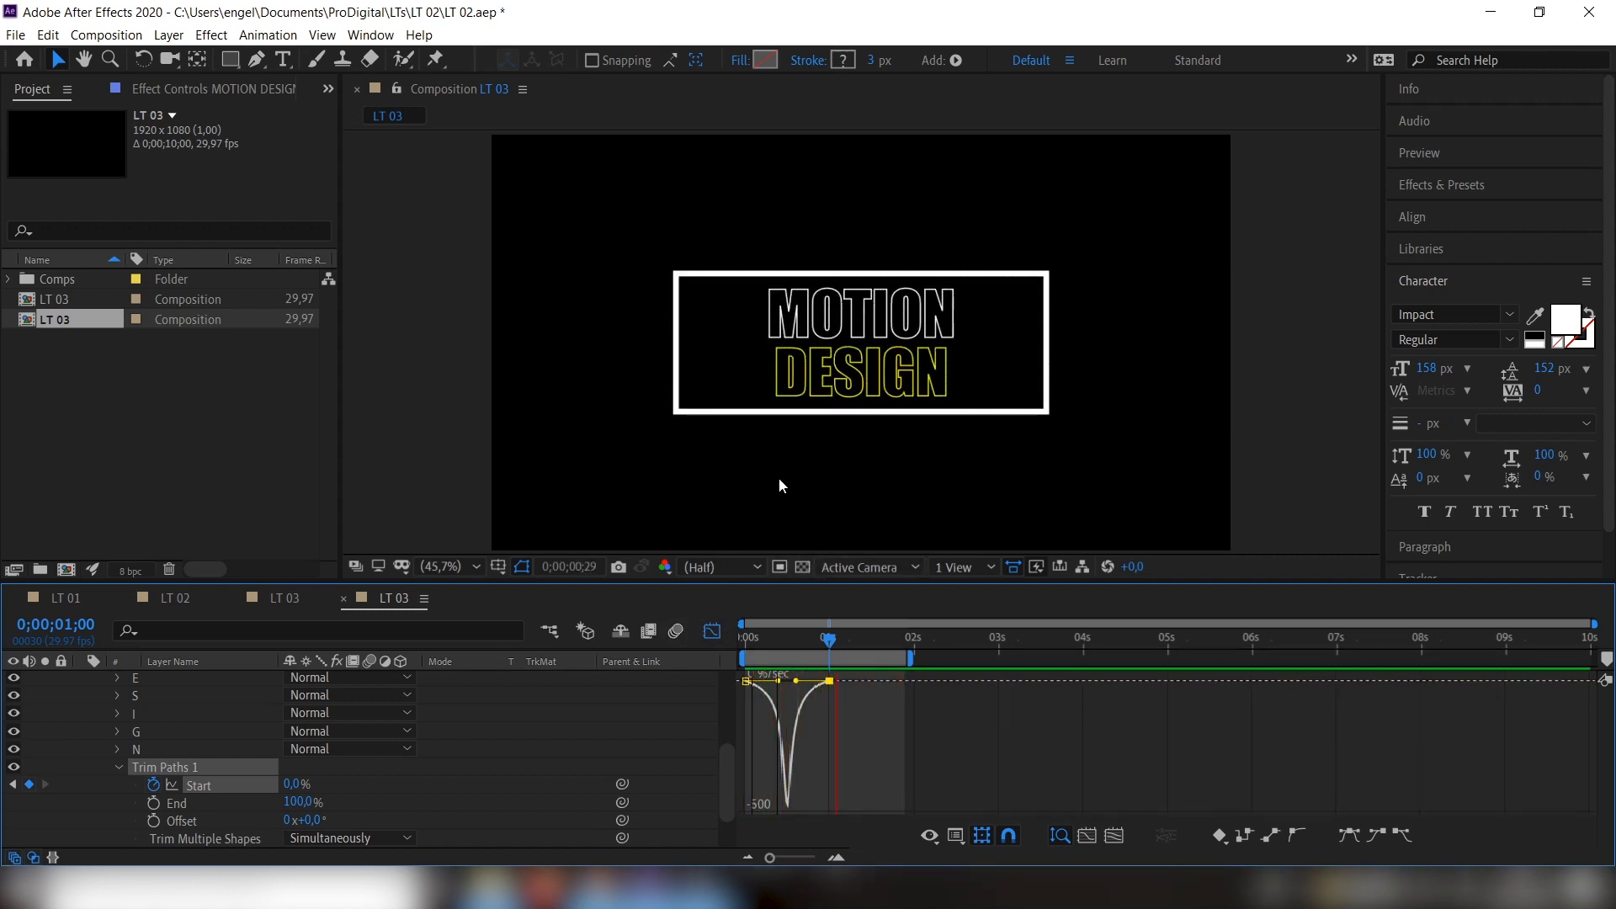
{"action": "key", "text": "space"}
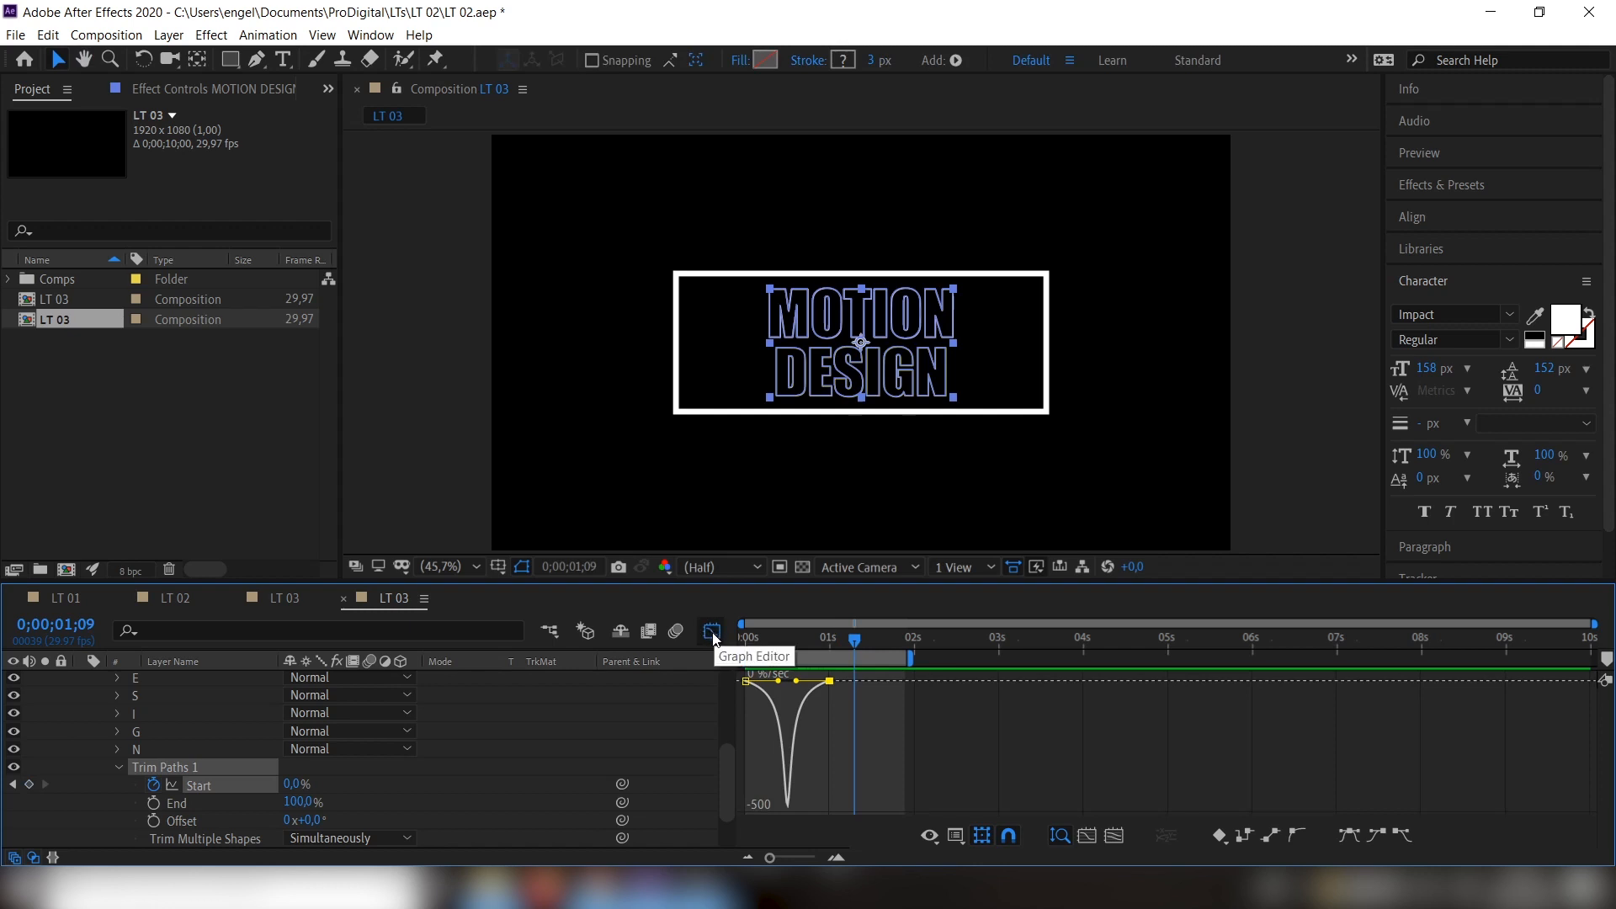
{"action": "left_click", "coordinate": [715, 634]}
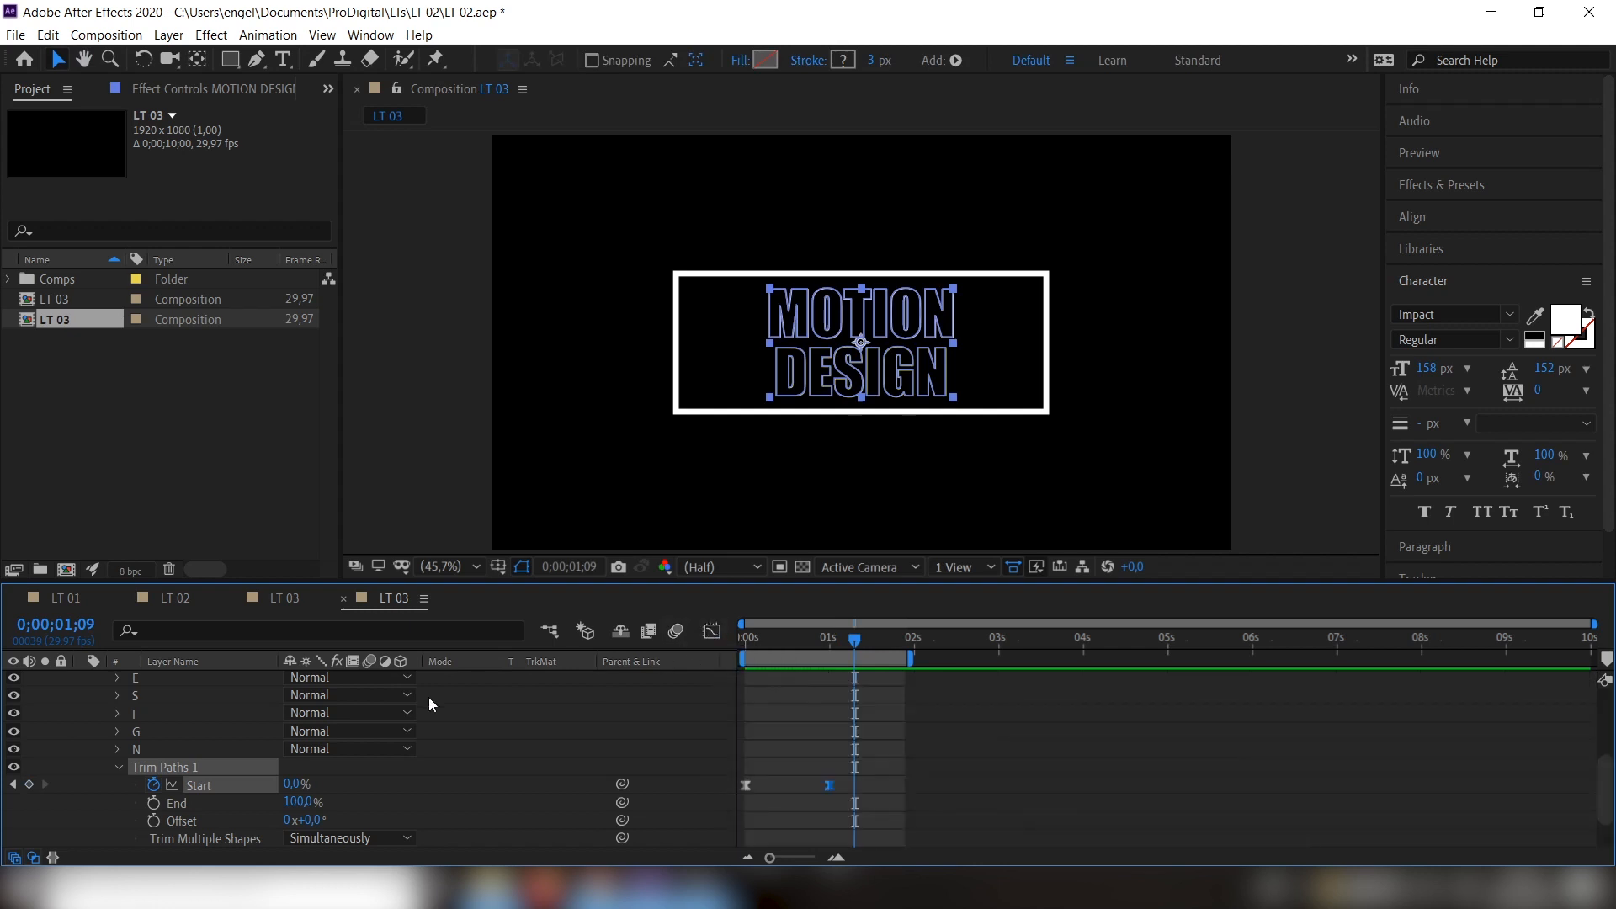
Collapse the outlines layer and make the MOTION DESIGN text layer visible, with the current time at 0;00;01;01
{"action": "left_click", "coordinate": [115, 768]}
{"action": "key", "text": "u"}
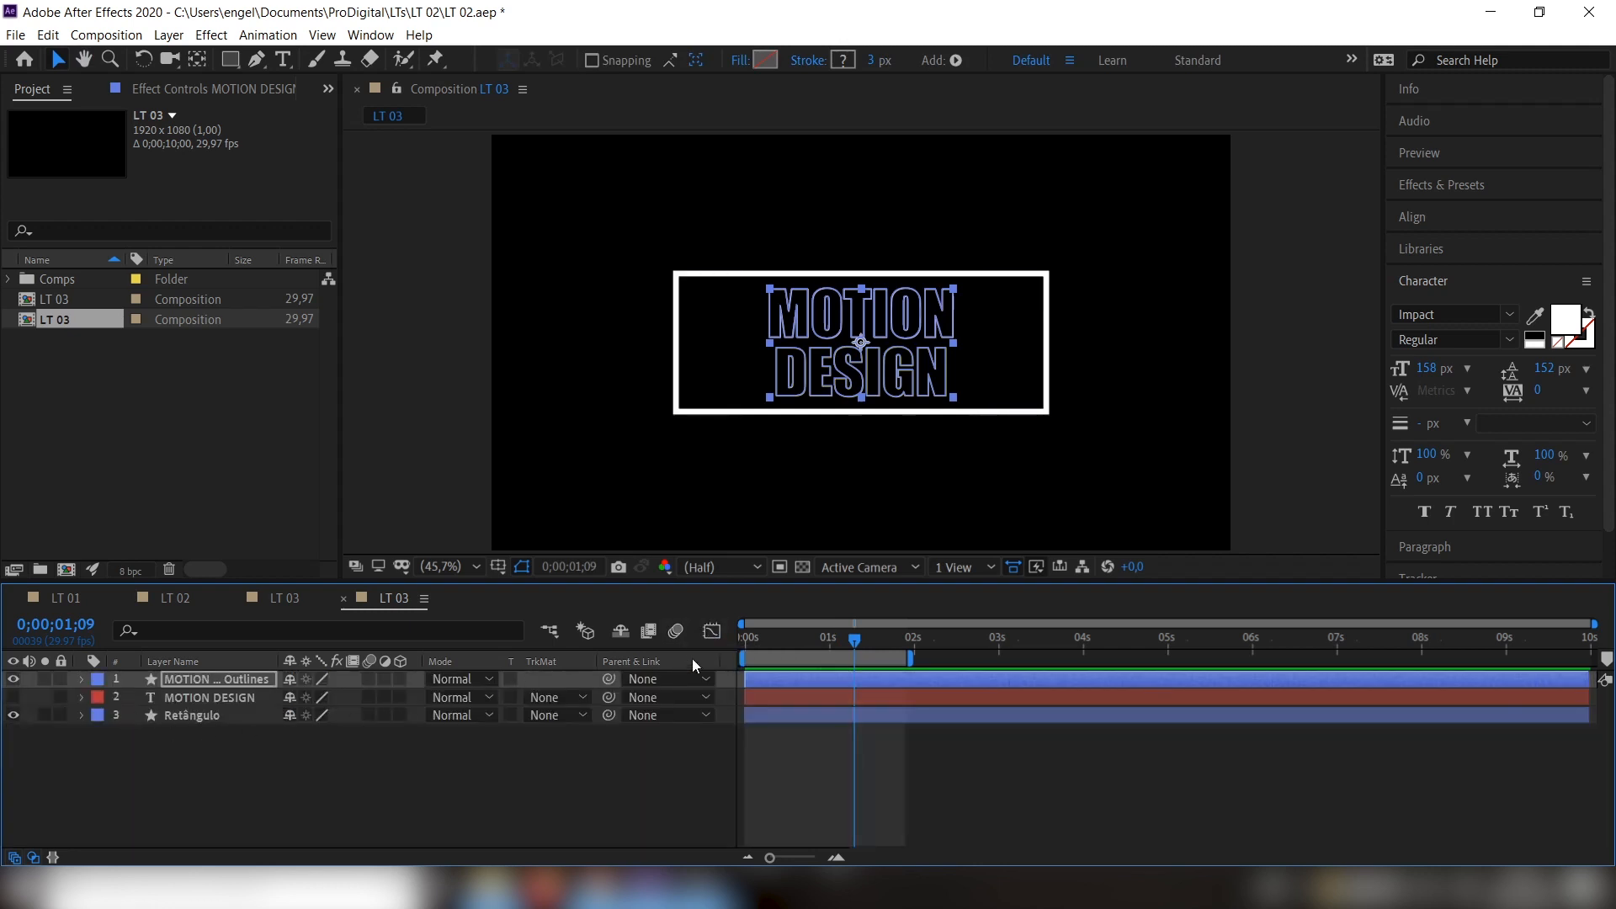
{"action": "mouse_move", "coordinate": [855, 640]}
{"action": "left_mouse_down"}
{"action": "mouse_move", "coordinate": [781, 644]}
{"action": "mouse_move", "coordinate": [832, 640]}
{"action": "left_mouse_up"}
{"action": "left_click", "coordinate": [187, 698]}
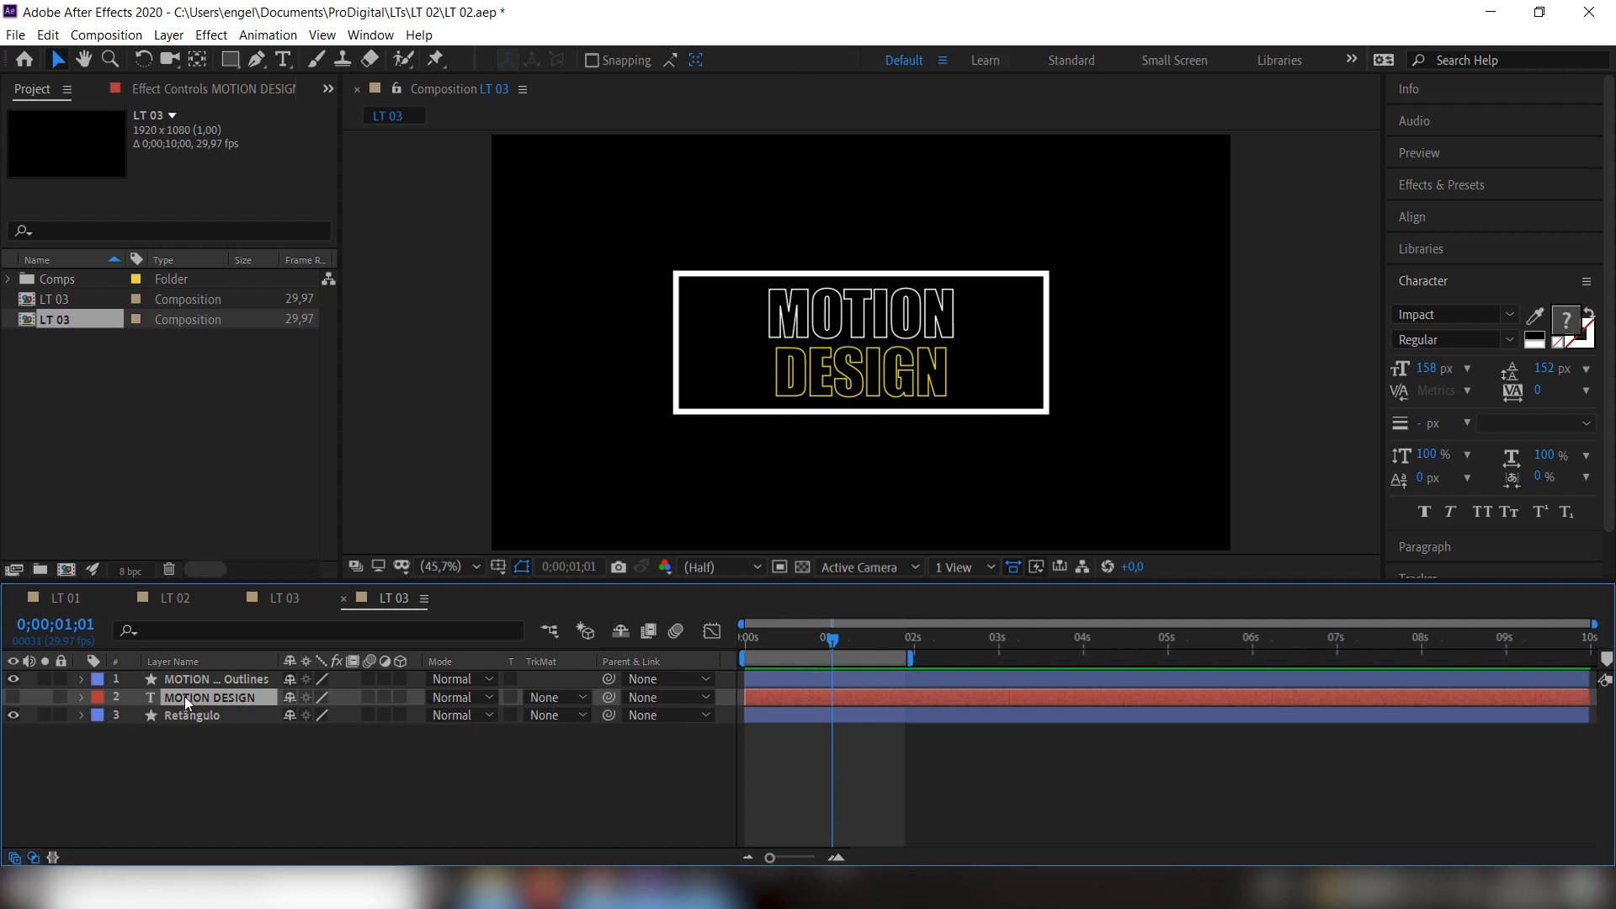
{"action": "left_click", "coordinate": [194, 679]}
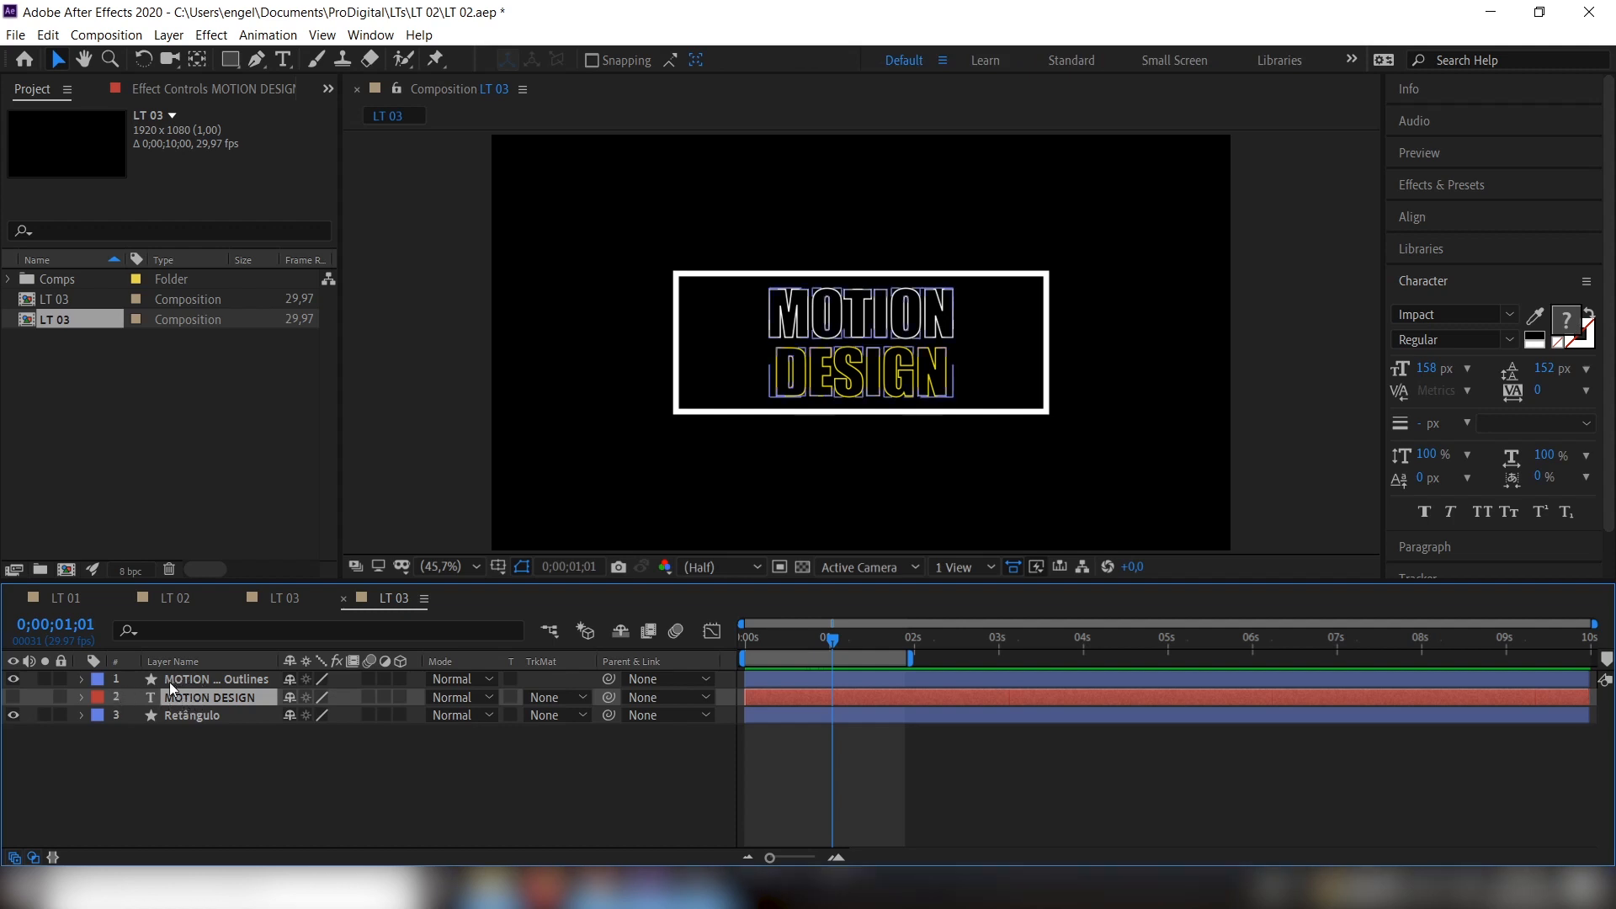
{"action": "left_click", "coordinate": [185, 696]}
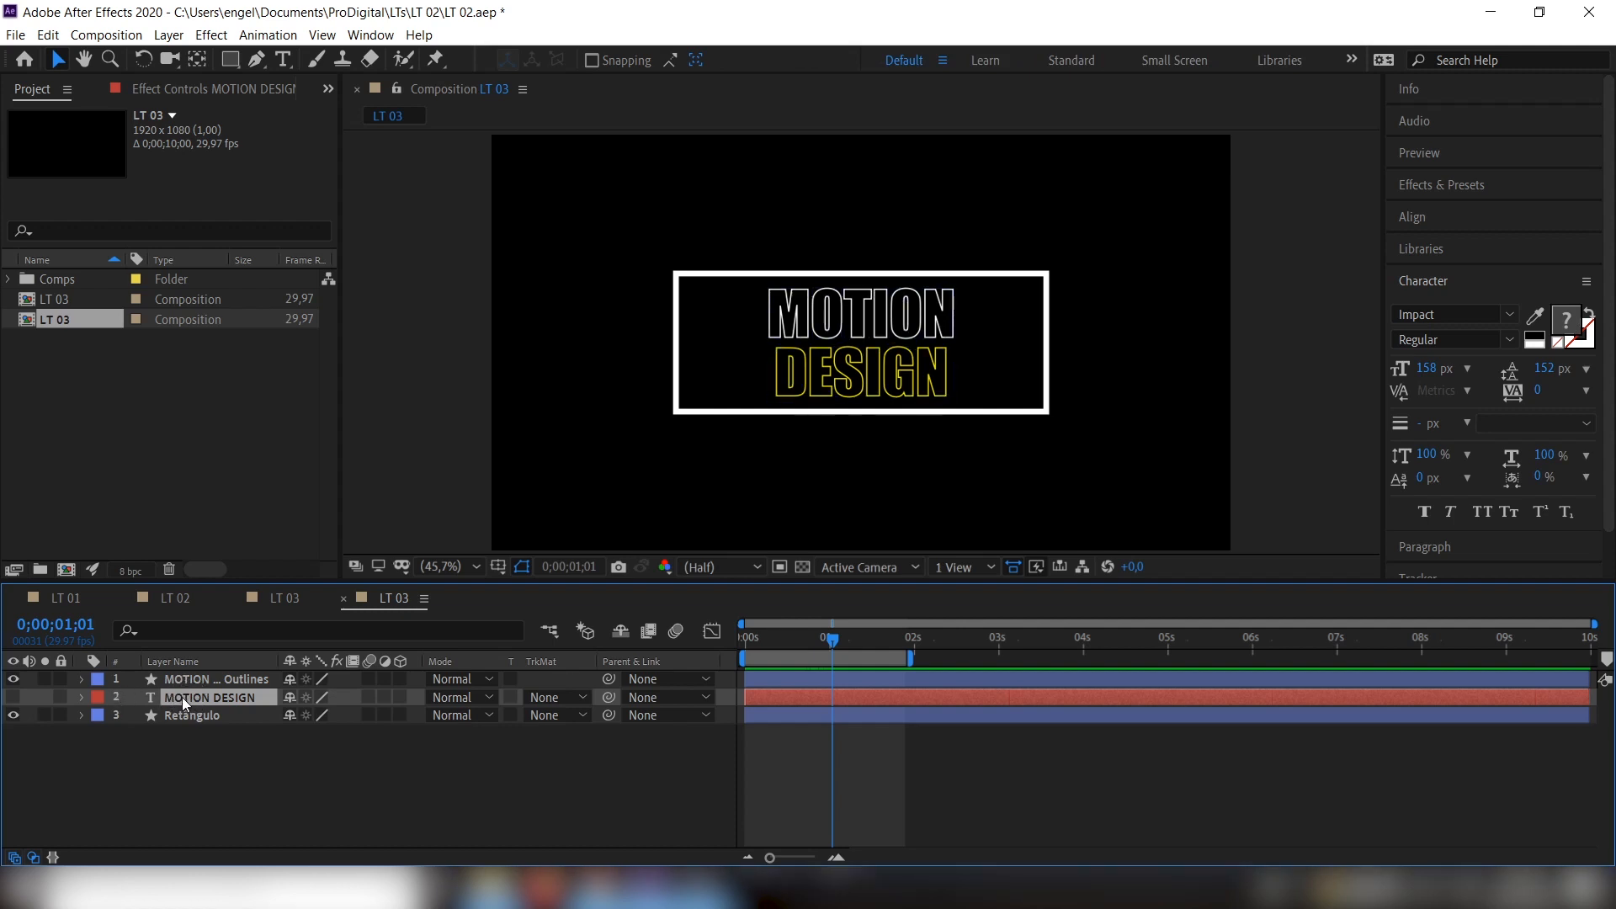
{"action": "left_click", "coordinate": [185, 680]}
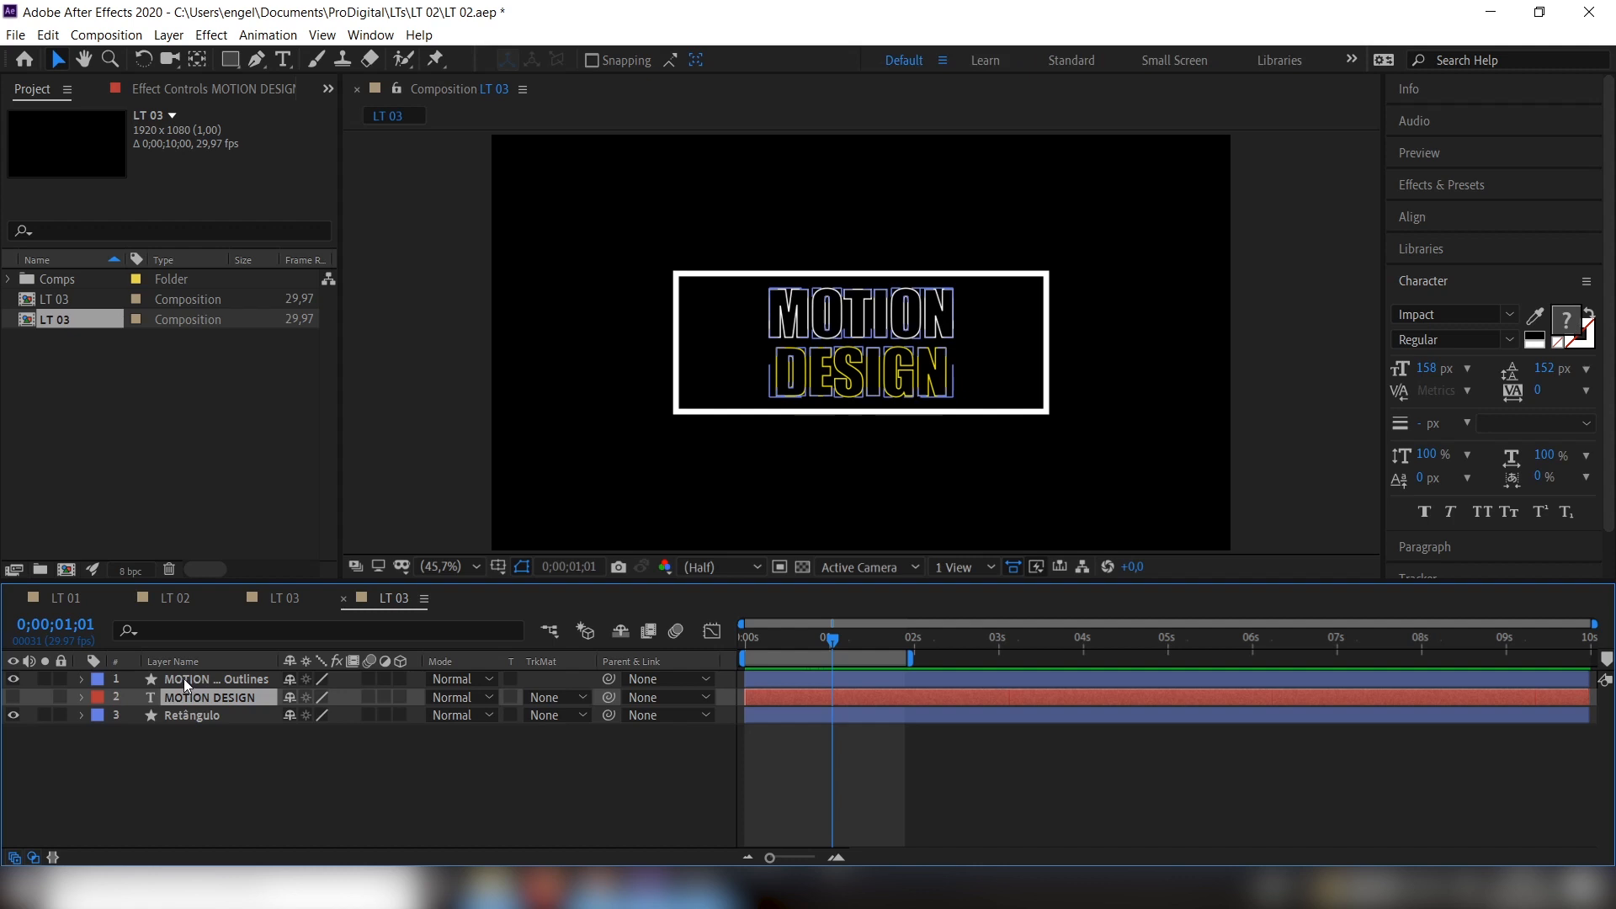
{"action": "left_click", "coordinate": [14, 697]}
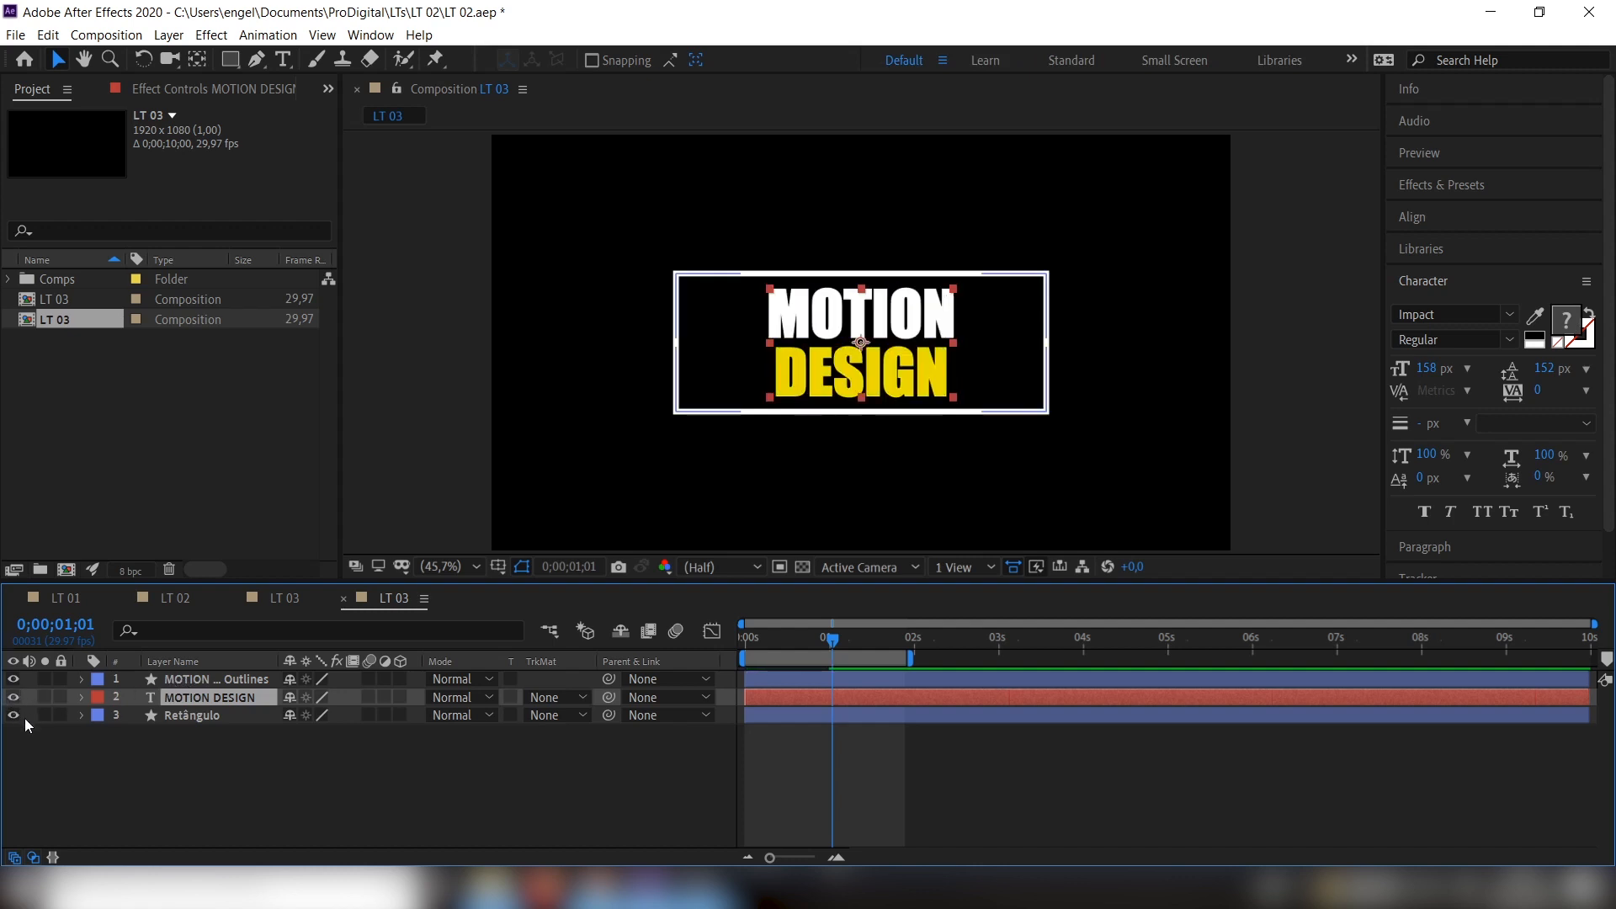
Keyframe Opacity at 0;00;01;01 with the MOTION DESIGN outlines at 100% and the text layer at 0%
{"action": "left_click", "coordinate": [197, 679], "text": "shift"}
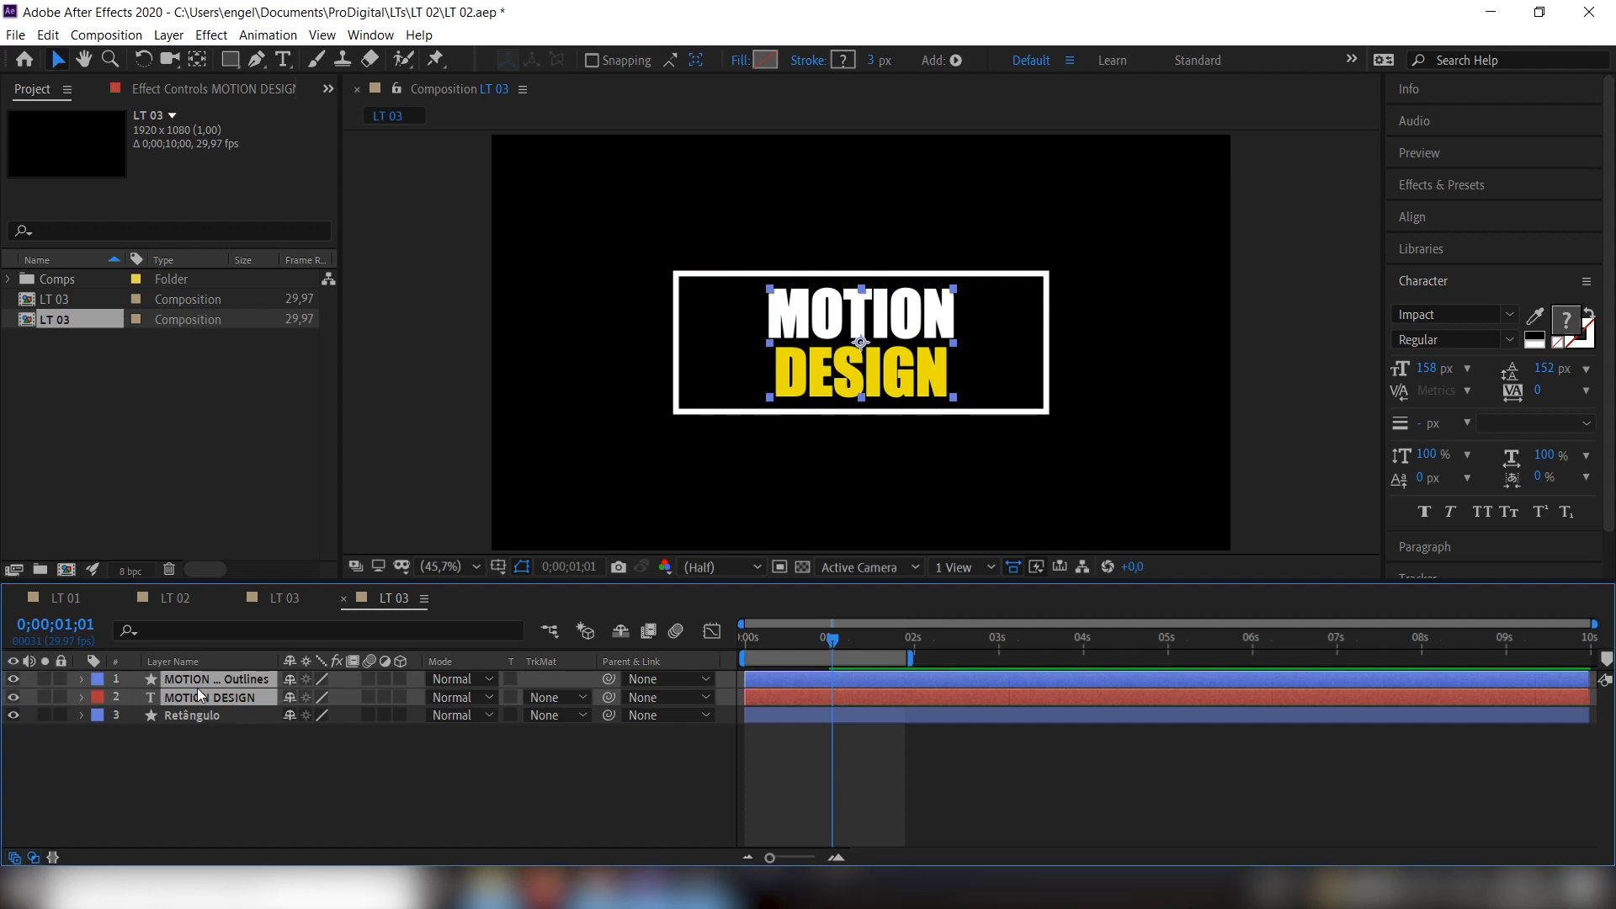
{"action": "key", "text": "t"}
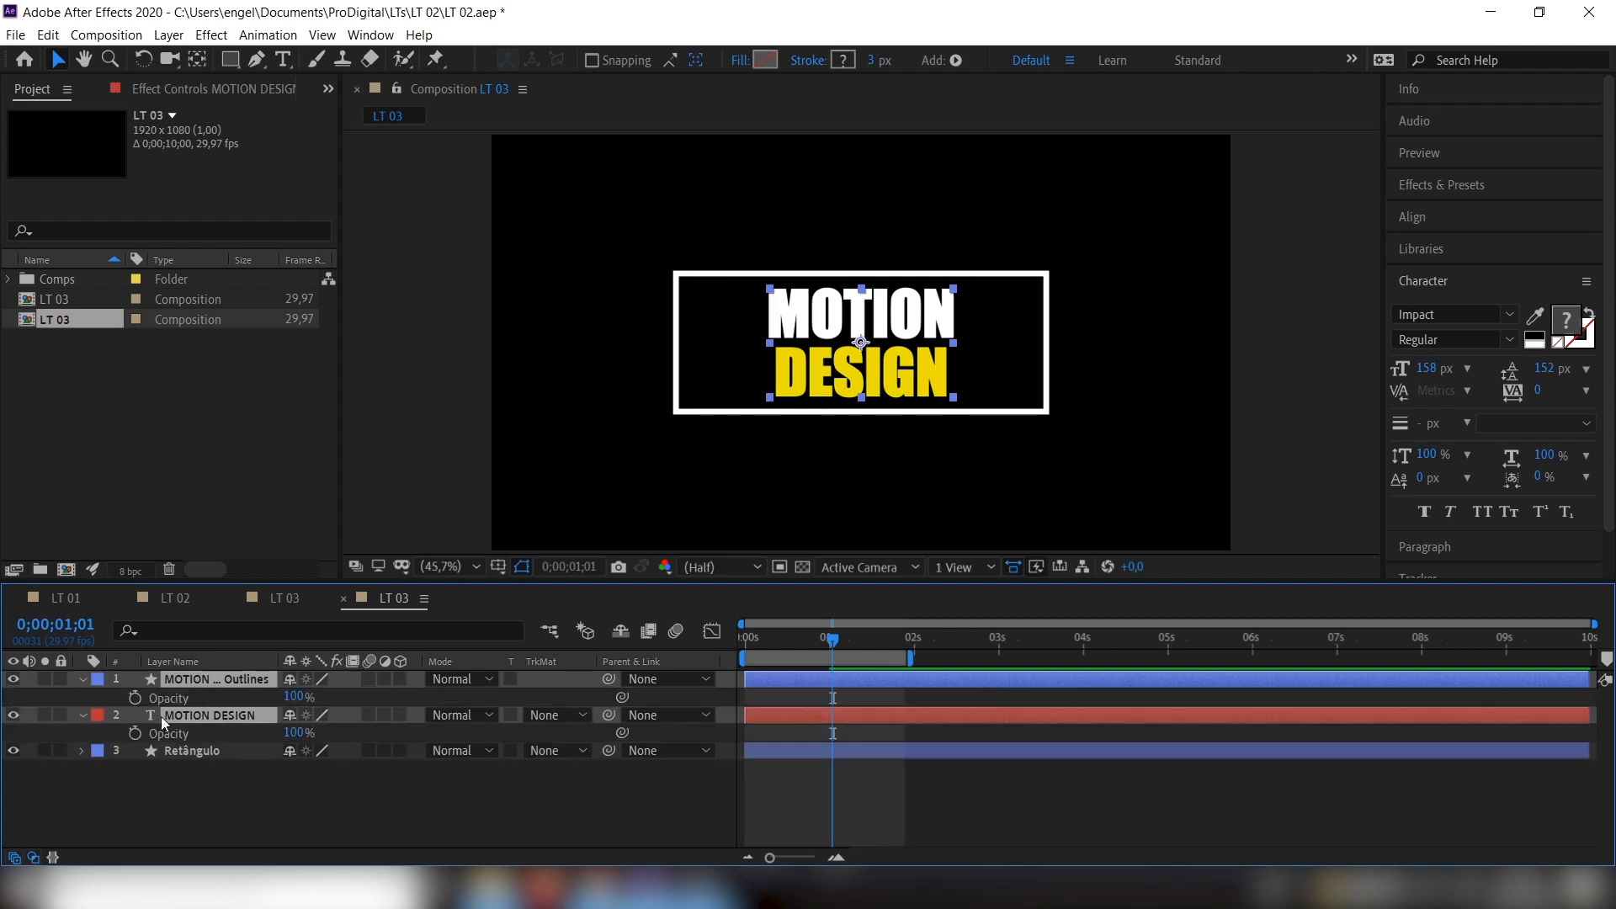
{"action": "left_click", "coordinate": [179, 801]}
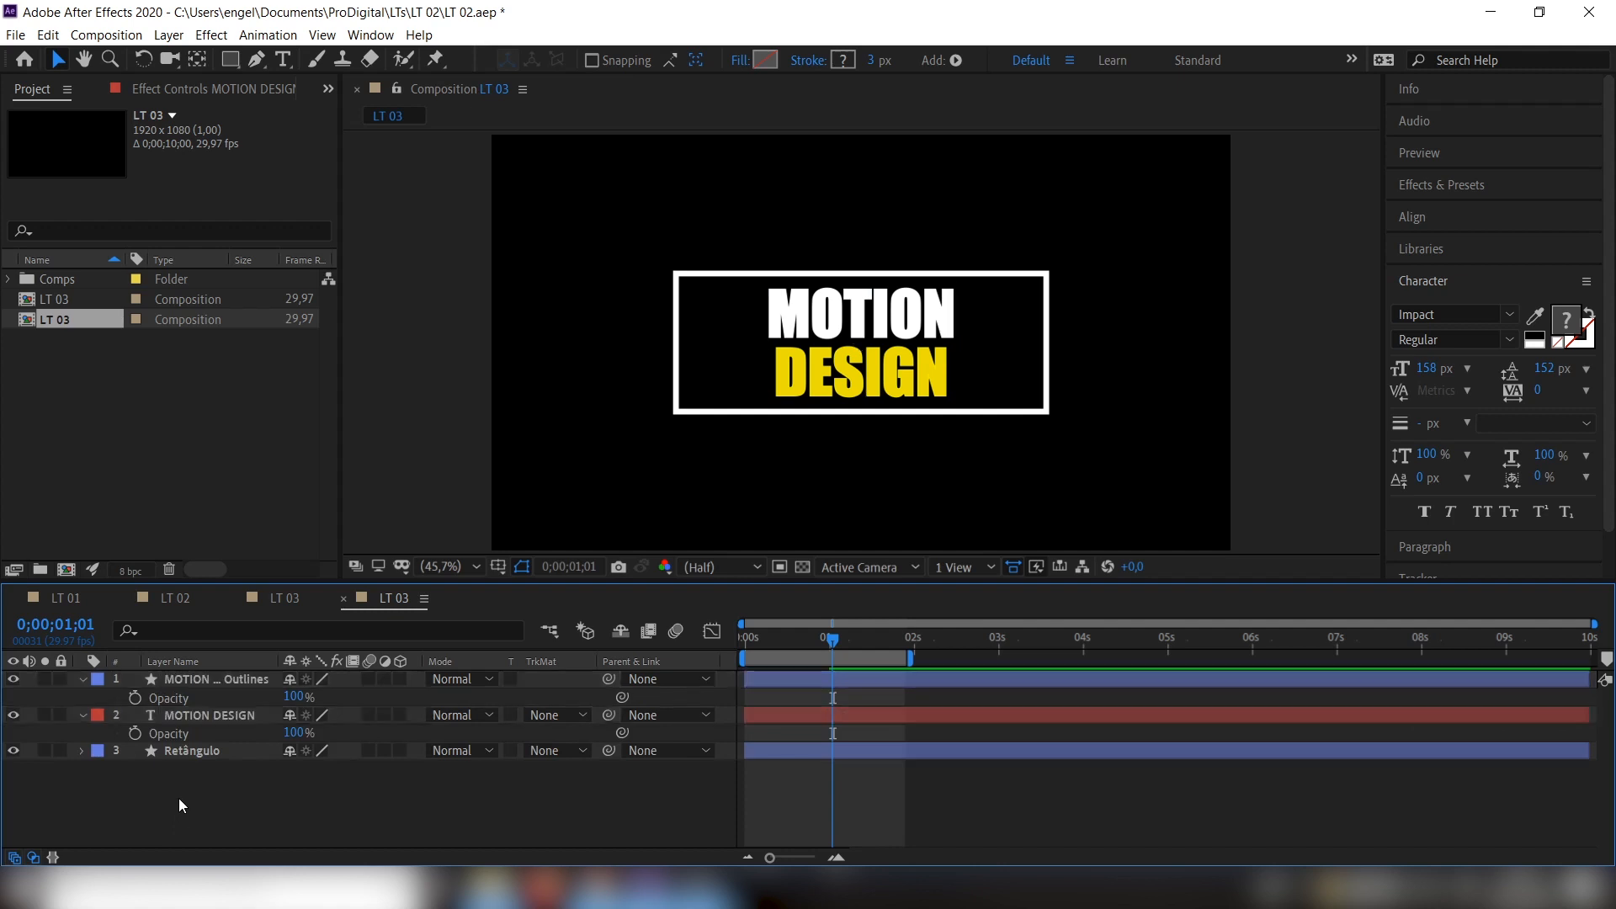
{"action": "left_click", "coordinate": [135, 698]}
{"action": "left_click", "coordinate": [134, 733]}
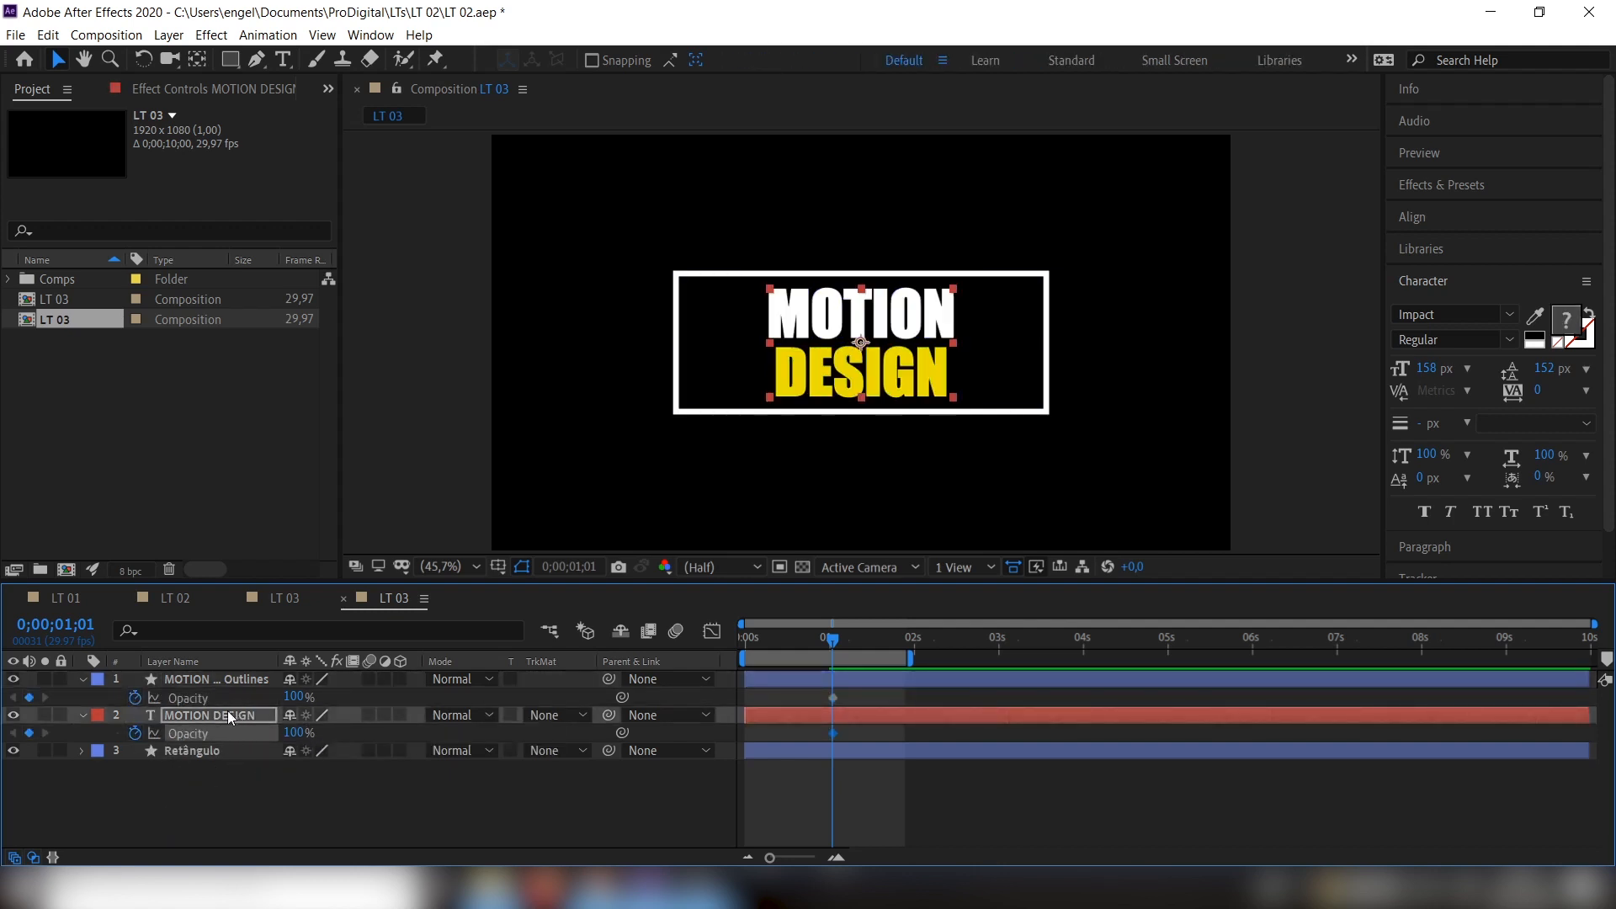
{"action": "left_click_drag", "start_coordinate": [296, 734], "coordinate": [172, 747]}
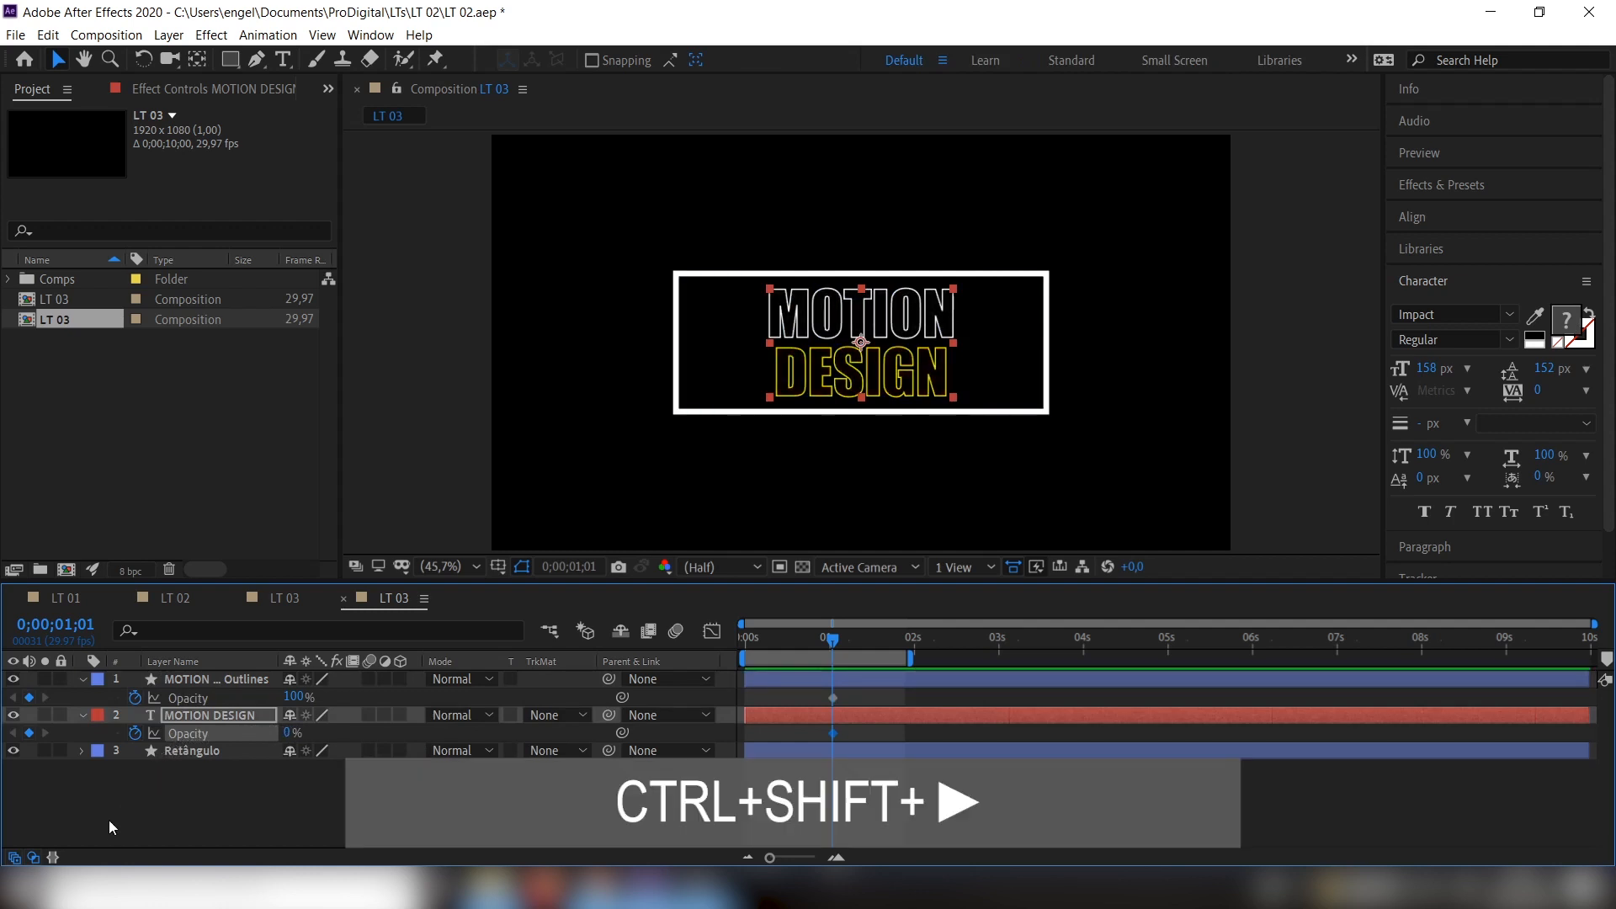
Keyframe Opacity at 0;00;02;01 with the MOTION DESIGN text layer at 100% and the outlines at 0%
{"action": "key", "text": "ctrl+shift+Right"}
{"action": "key", "text": "ctrl+shift+Right"}
{"action": "key", "text": "ctrl+shift+Right"}
{"action": "left_click_drag", "start_coordinate": [291, 735], "coordinate": [412, 727]}
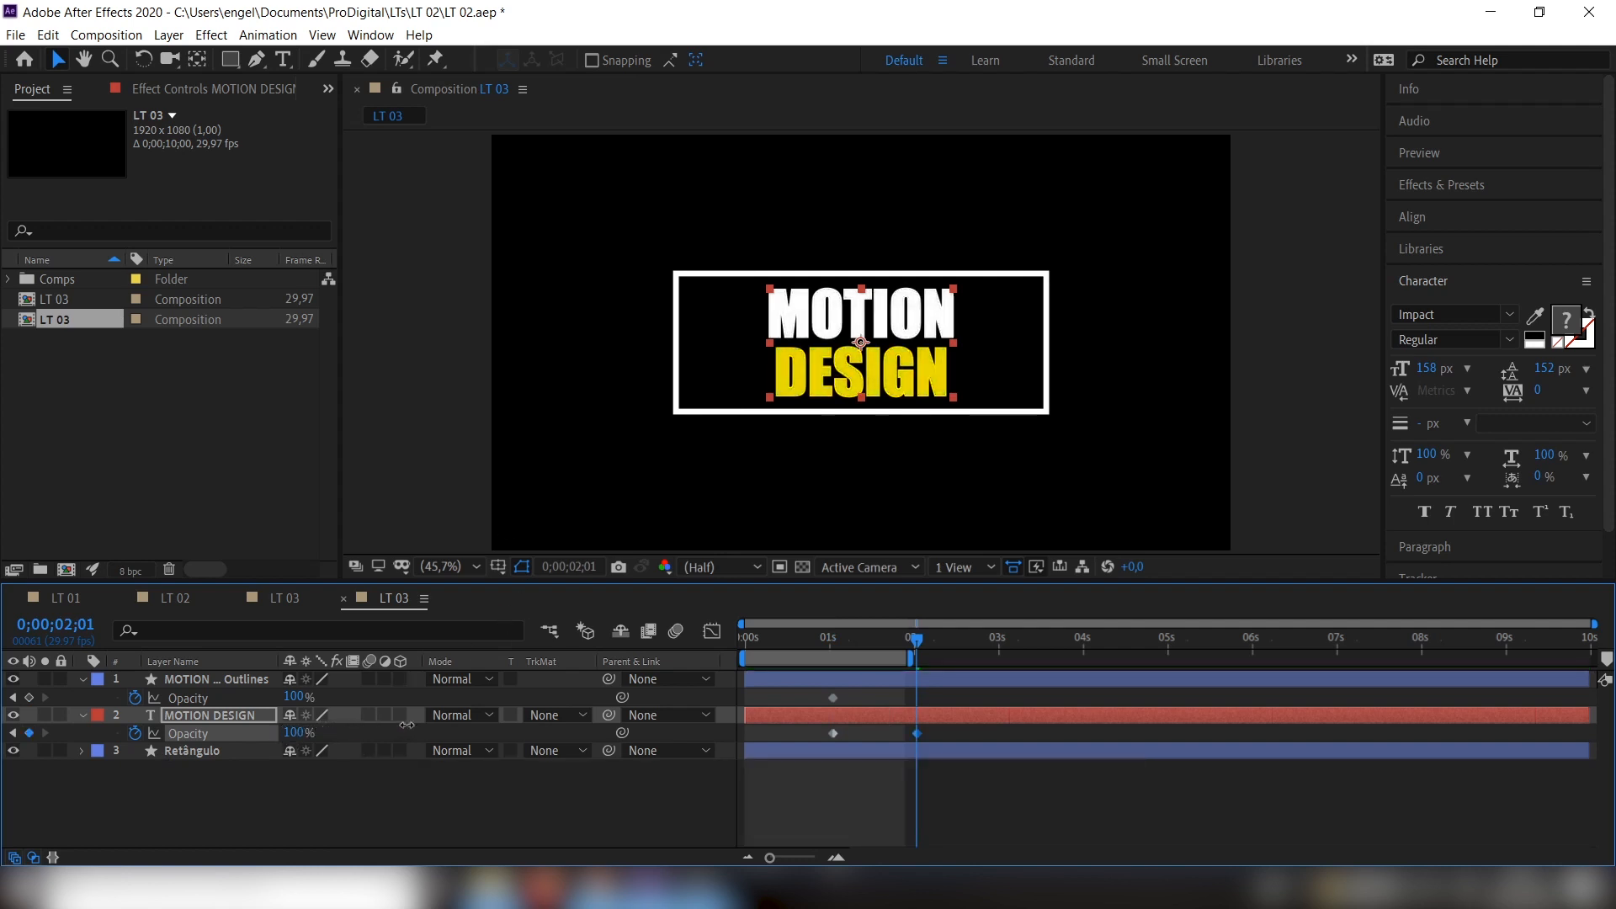
{"action": "left_click_drag", "start_coordinate": [297, 697], "coordinate": [165, 703]}
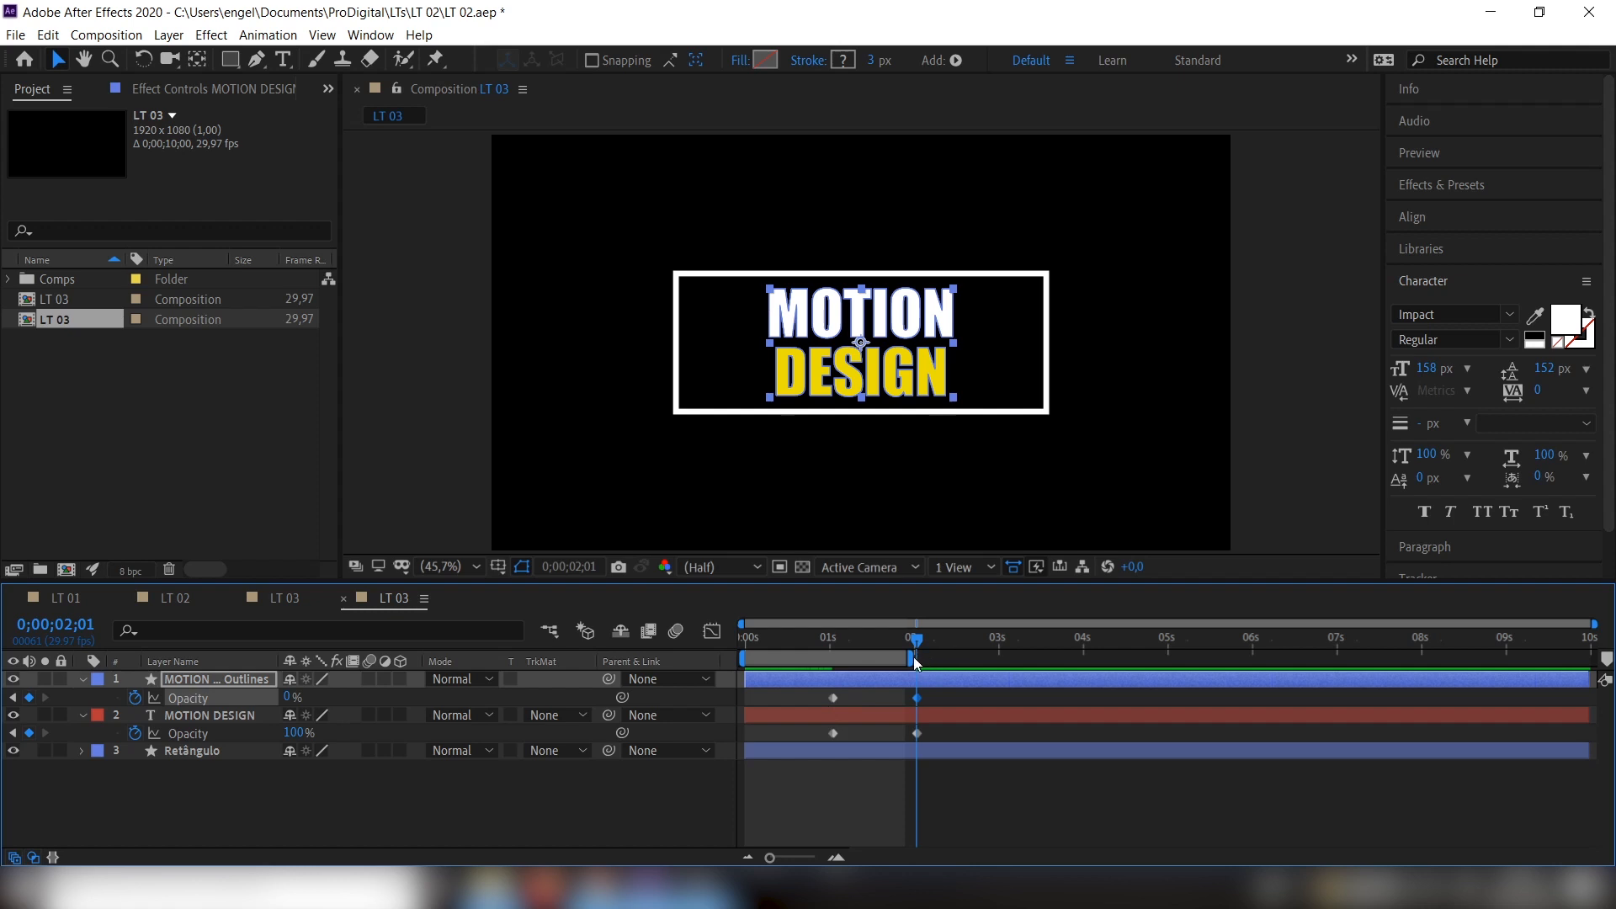
Extend the end of the work area to about 2.7 seconds and preview the title animation
{"action": "left_click_drag", "start_coordinate": [911, 658], "coordinate": [974, 658]}
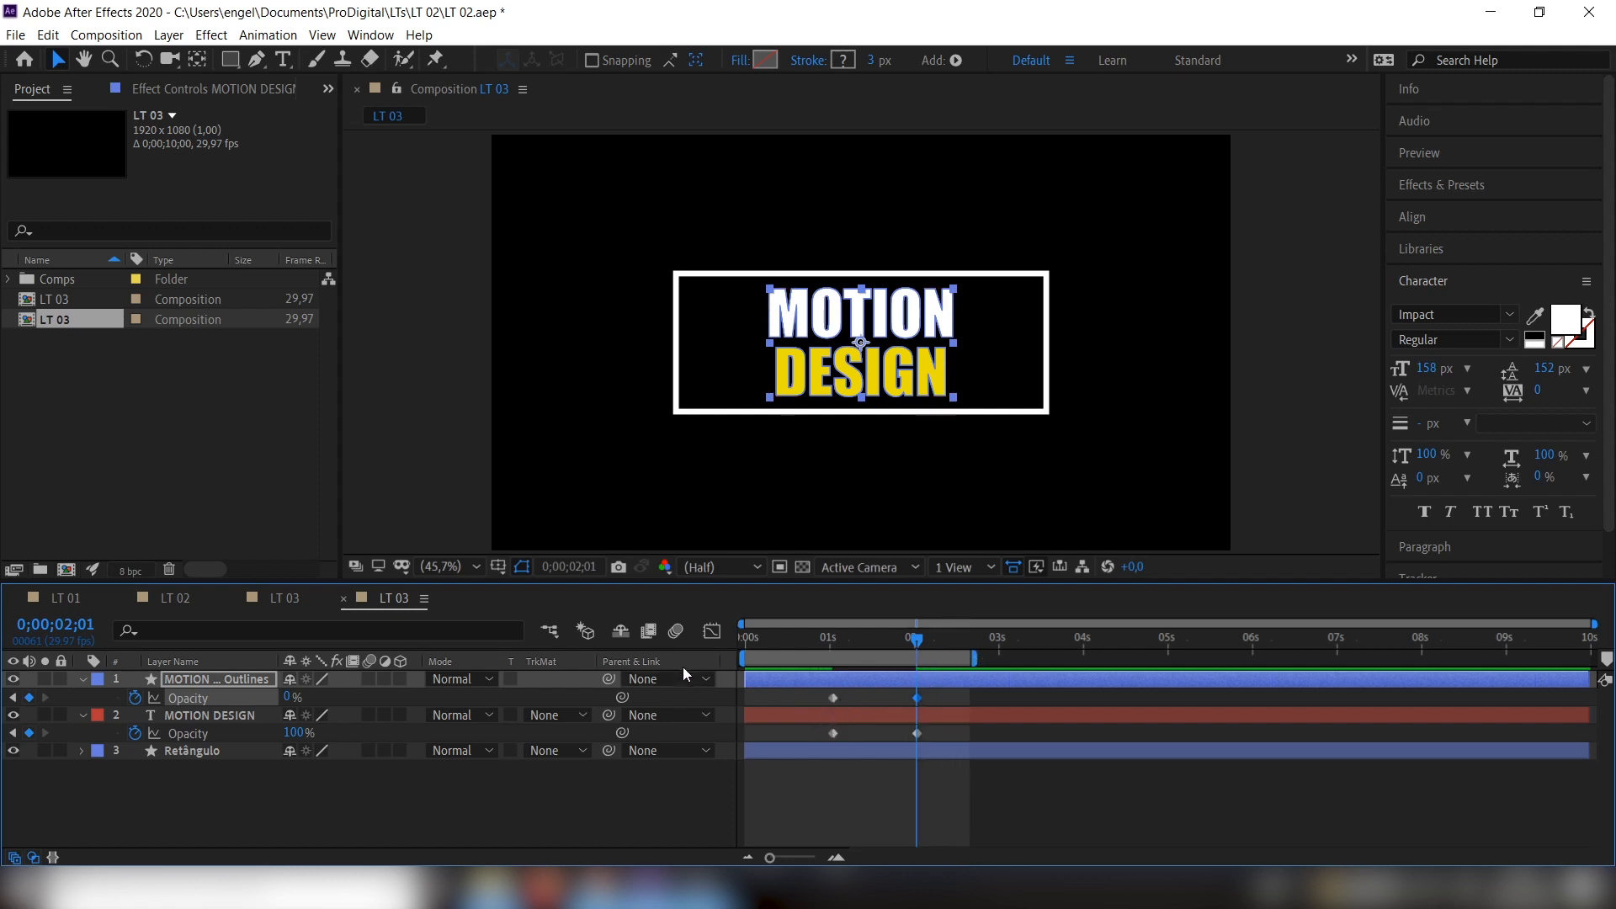
{"action": "key", "text": "space"}
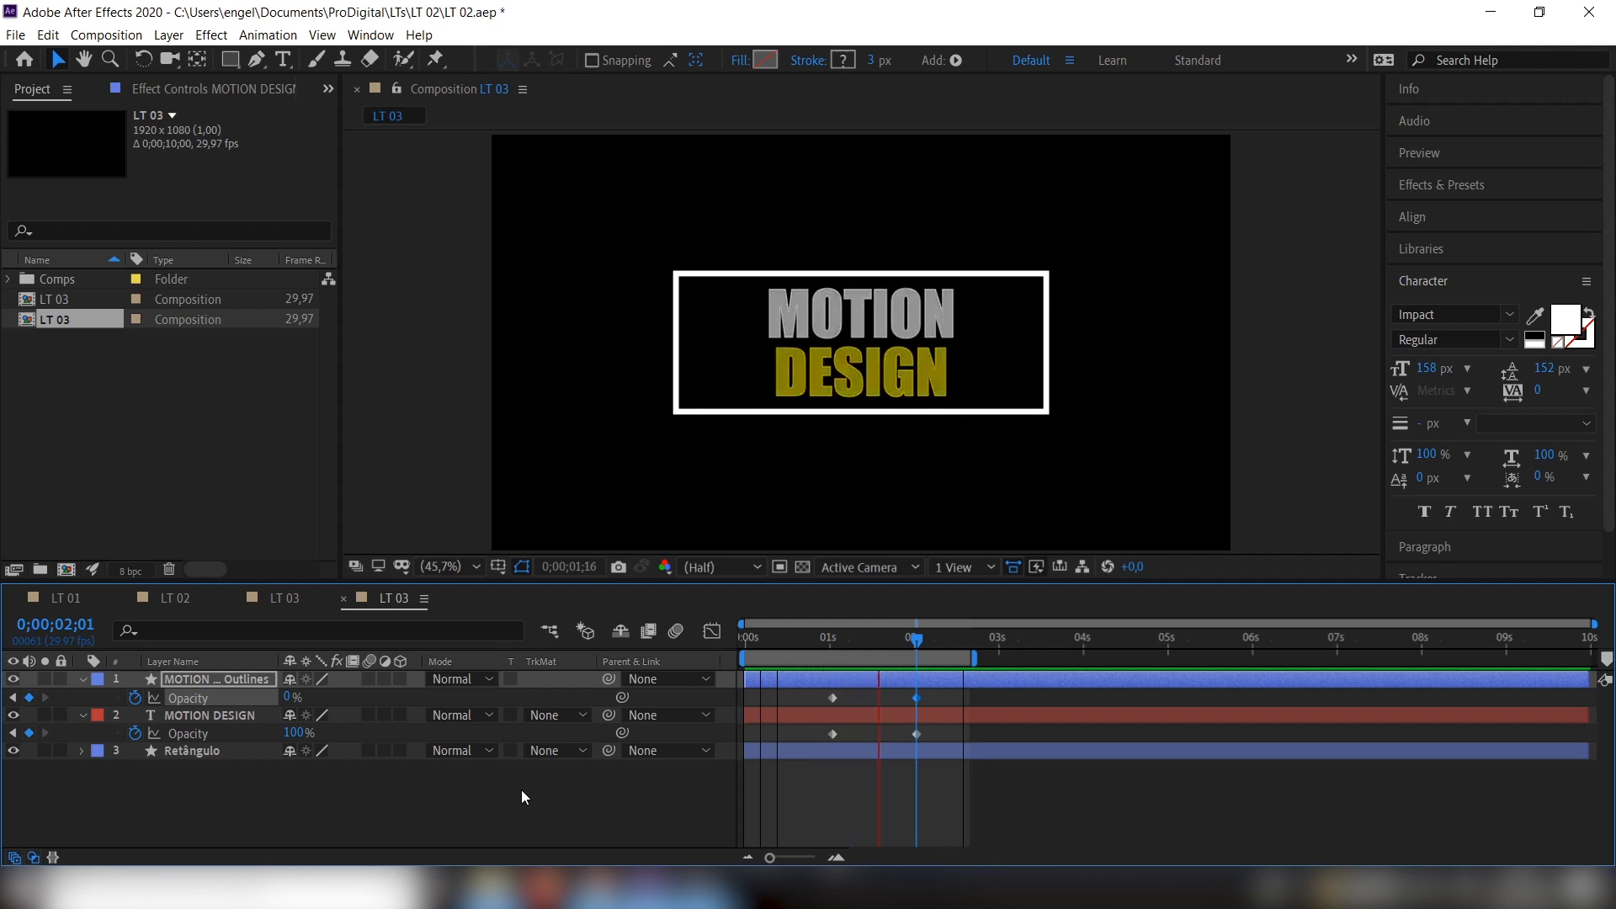
Stop the preview and collapse the properties of the MOTION DESIGN outlines and text layers
{"action": "key", "text": "space"}
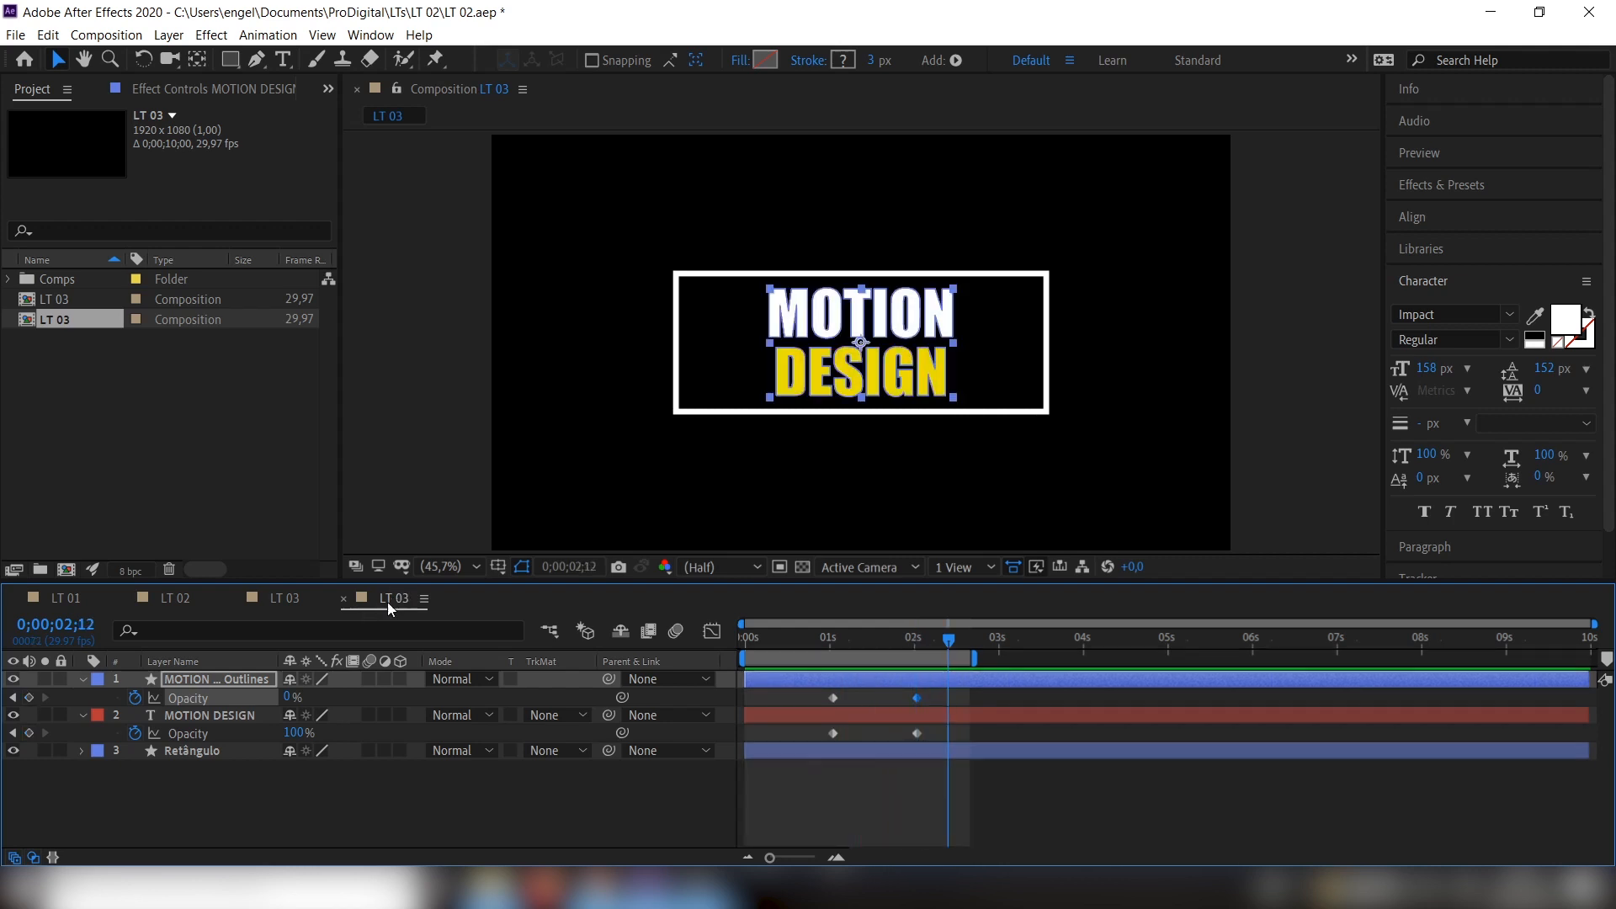
{"action": "left_click", "coordinate": [82, 680]}
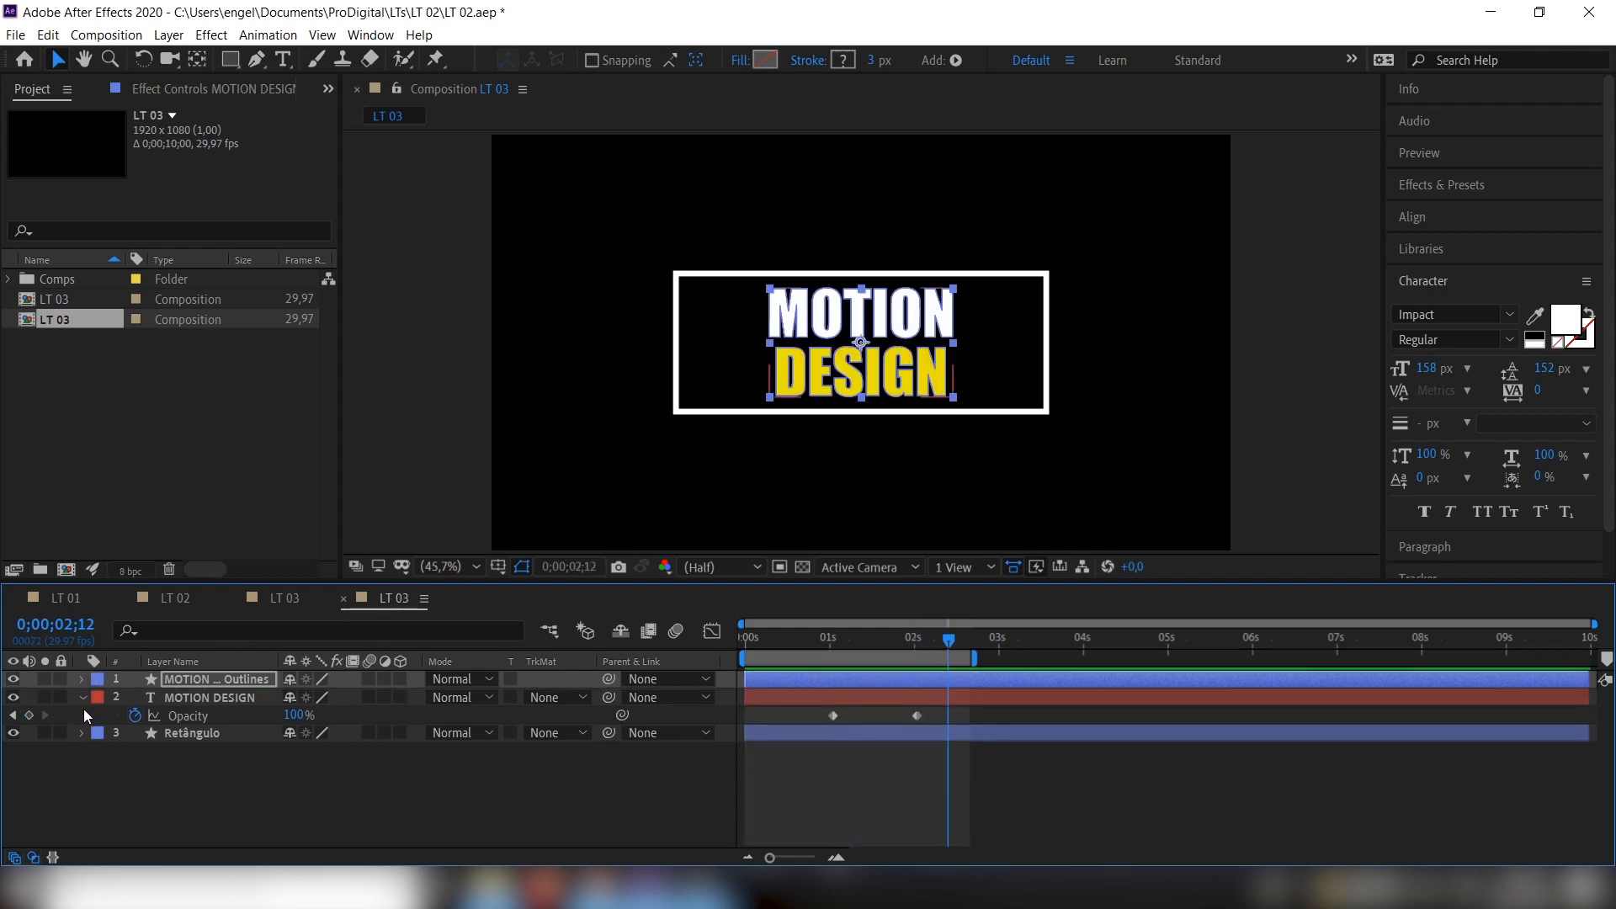
{"action": "left_click", "coordinate": [83, 697]}
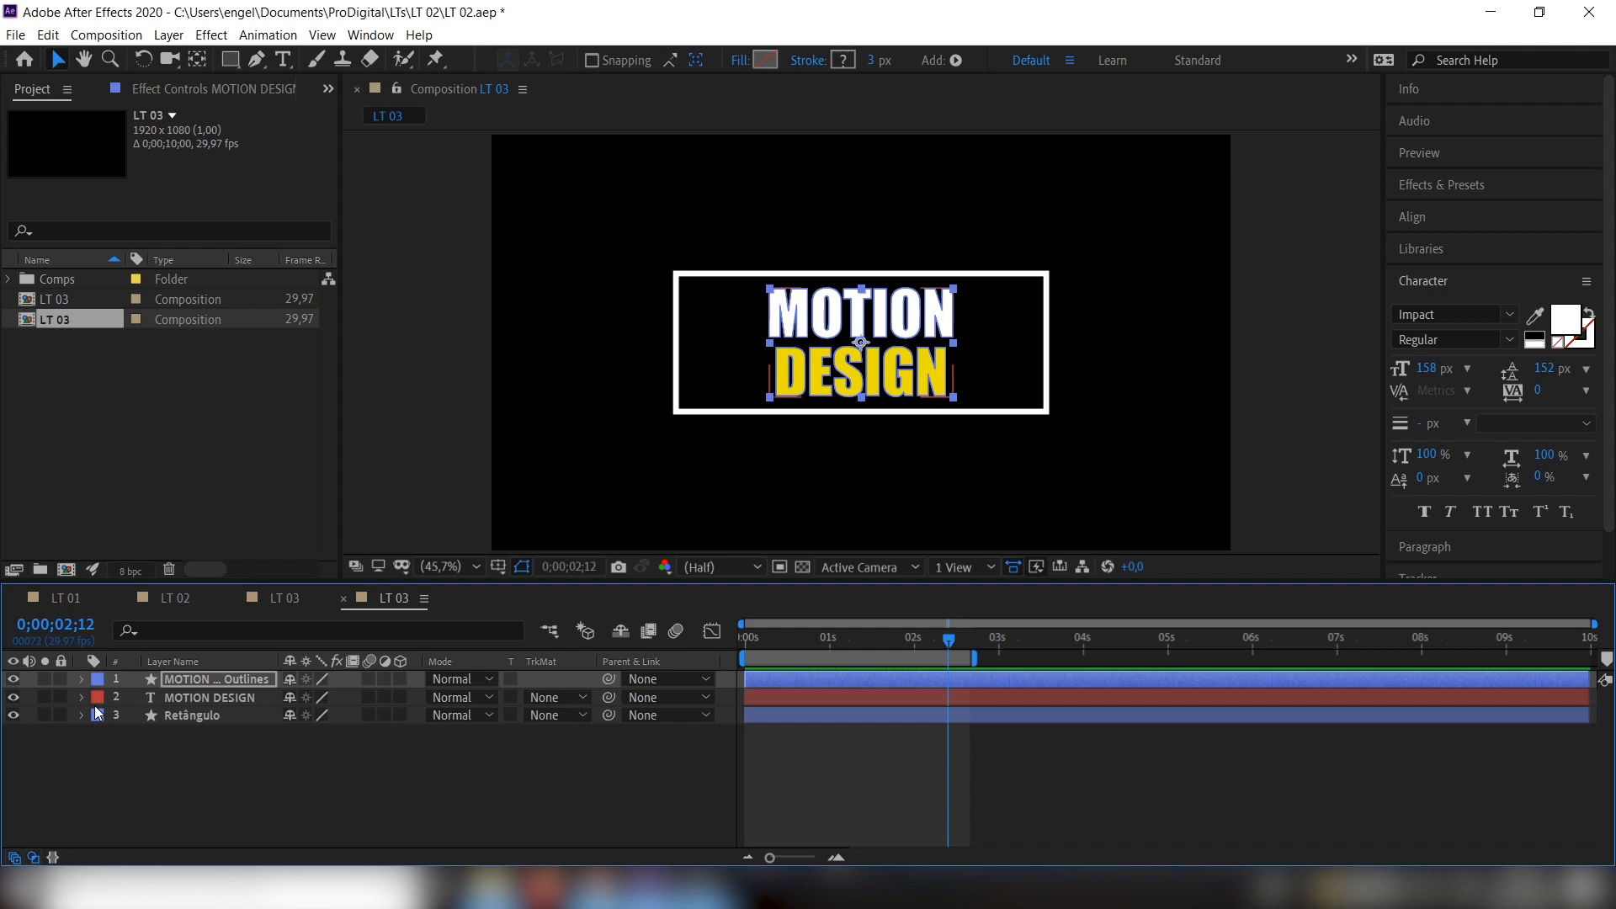
Duplicate the Retângulo layer and name the copy Linhas
{"action": "left_click", "coordinate": [214, 716]}
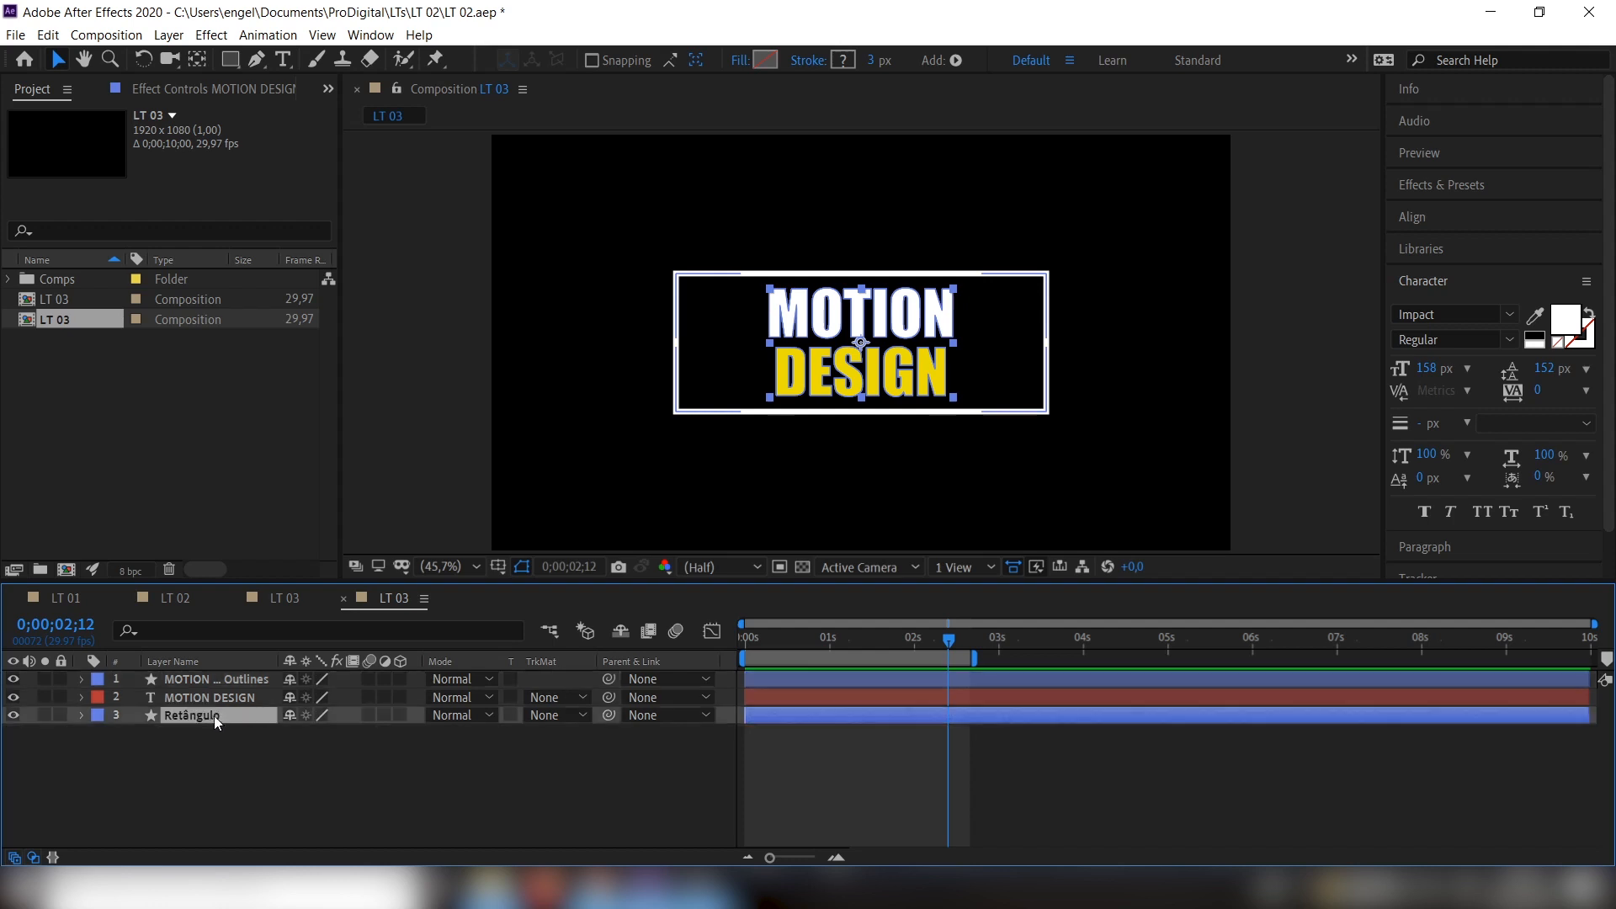
{"action": "key", "text": "ctrl+d"}
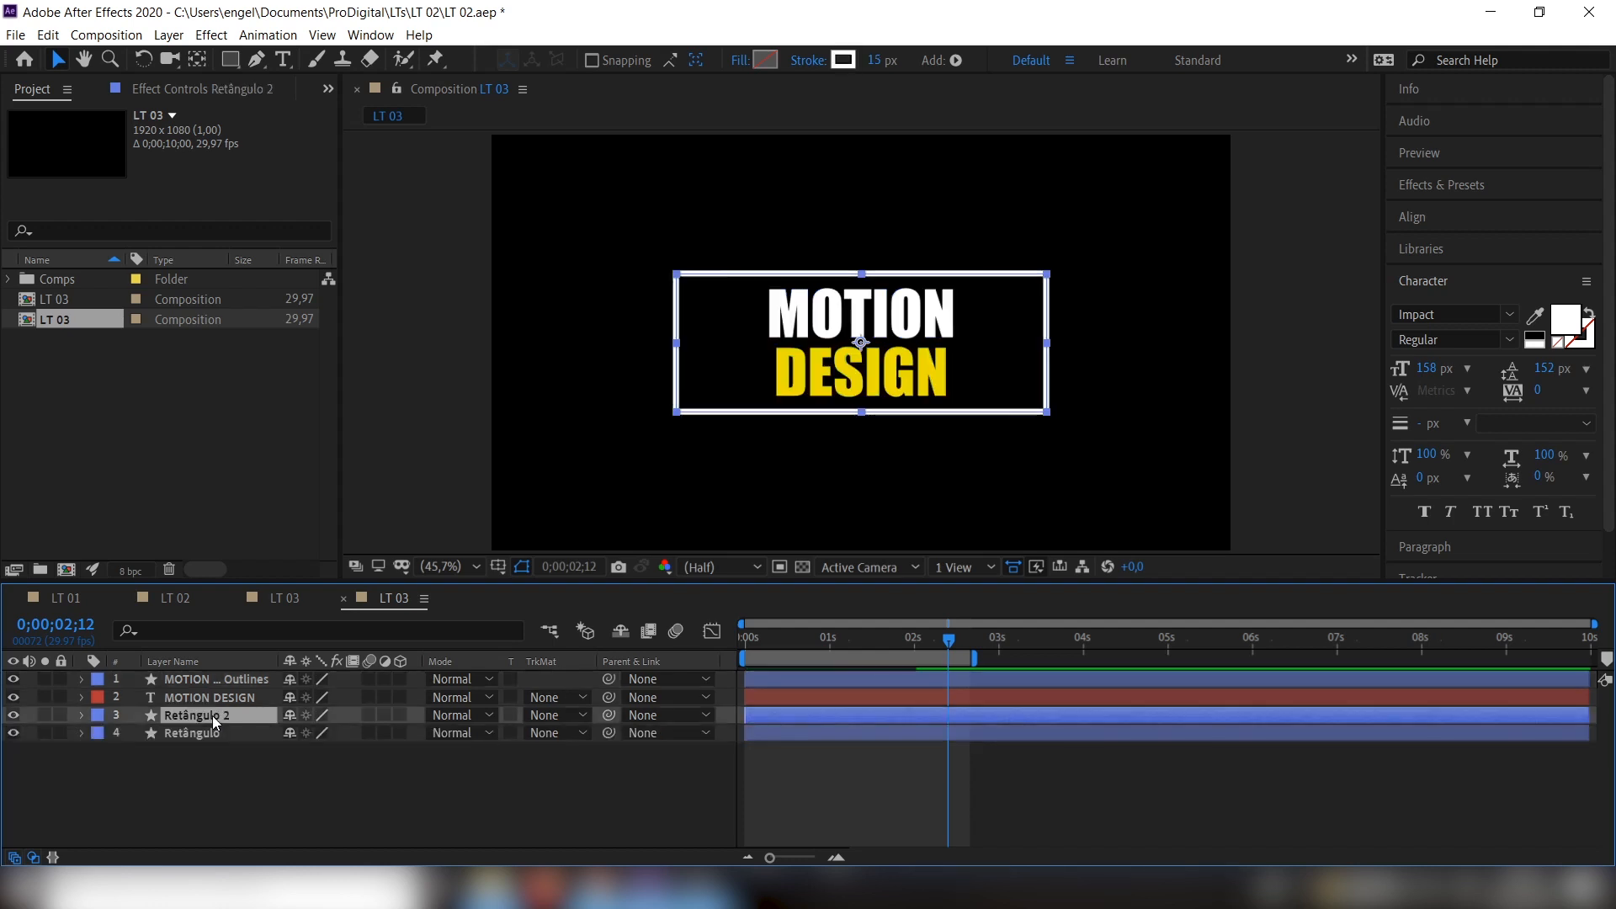
{"action": "key", "text": "Return"}
{"action": "type", "text": "Linhas"}
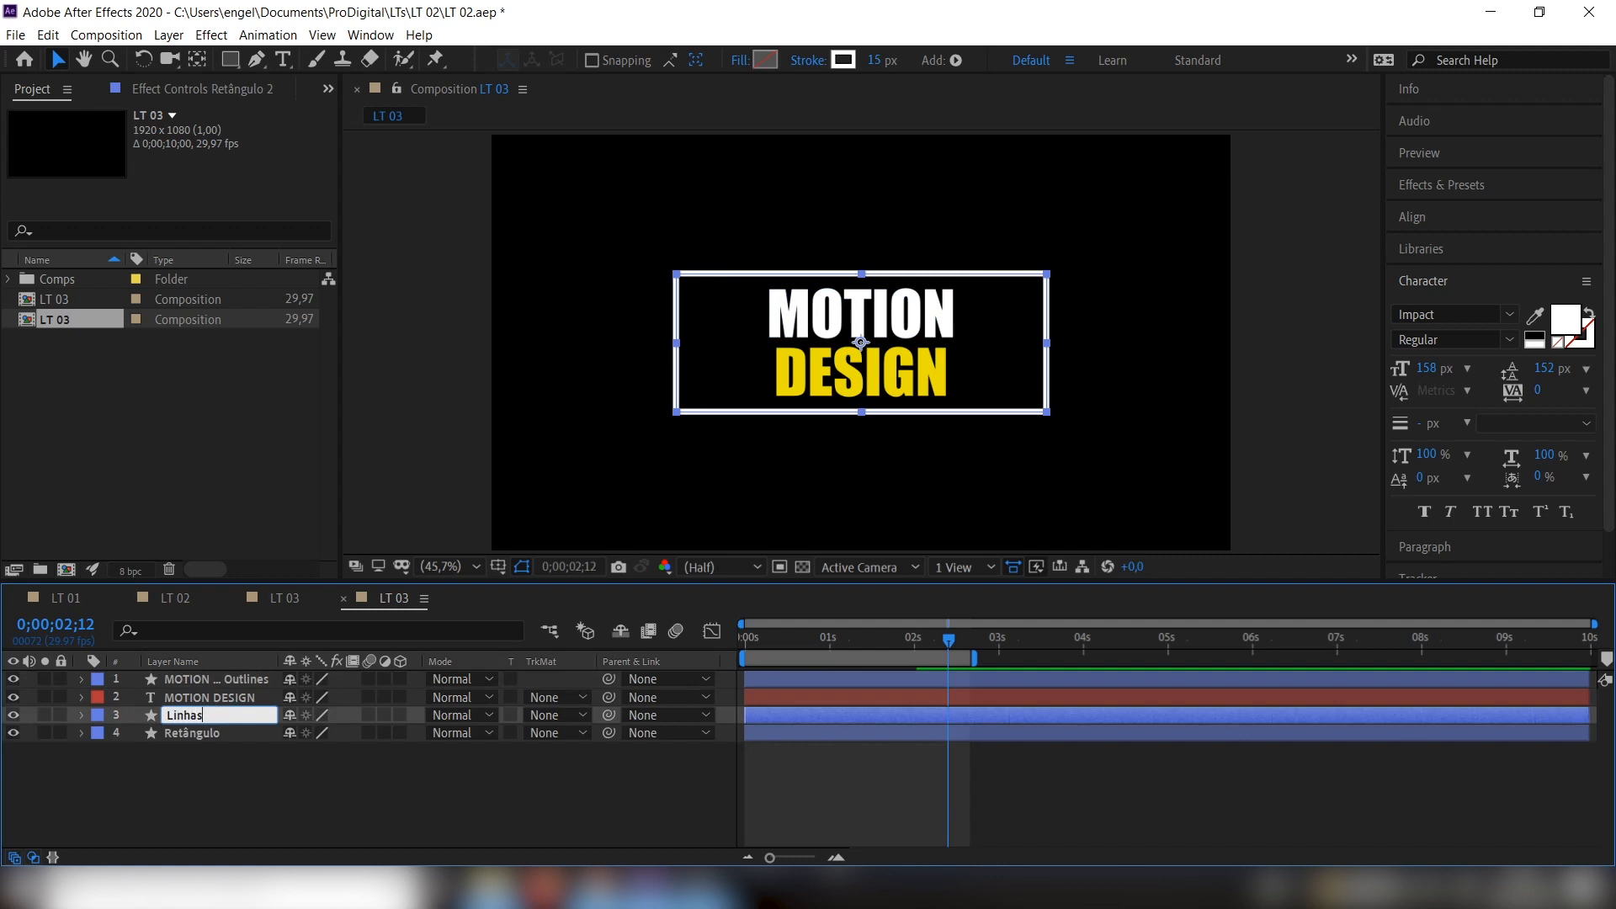
{"action": "key", "text": "Return"}
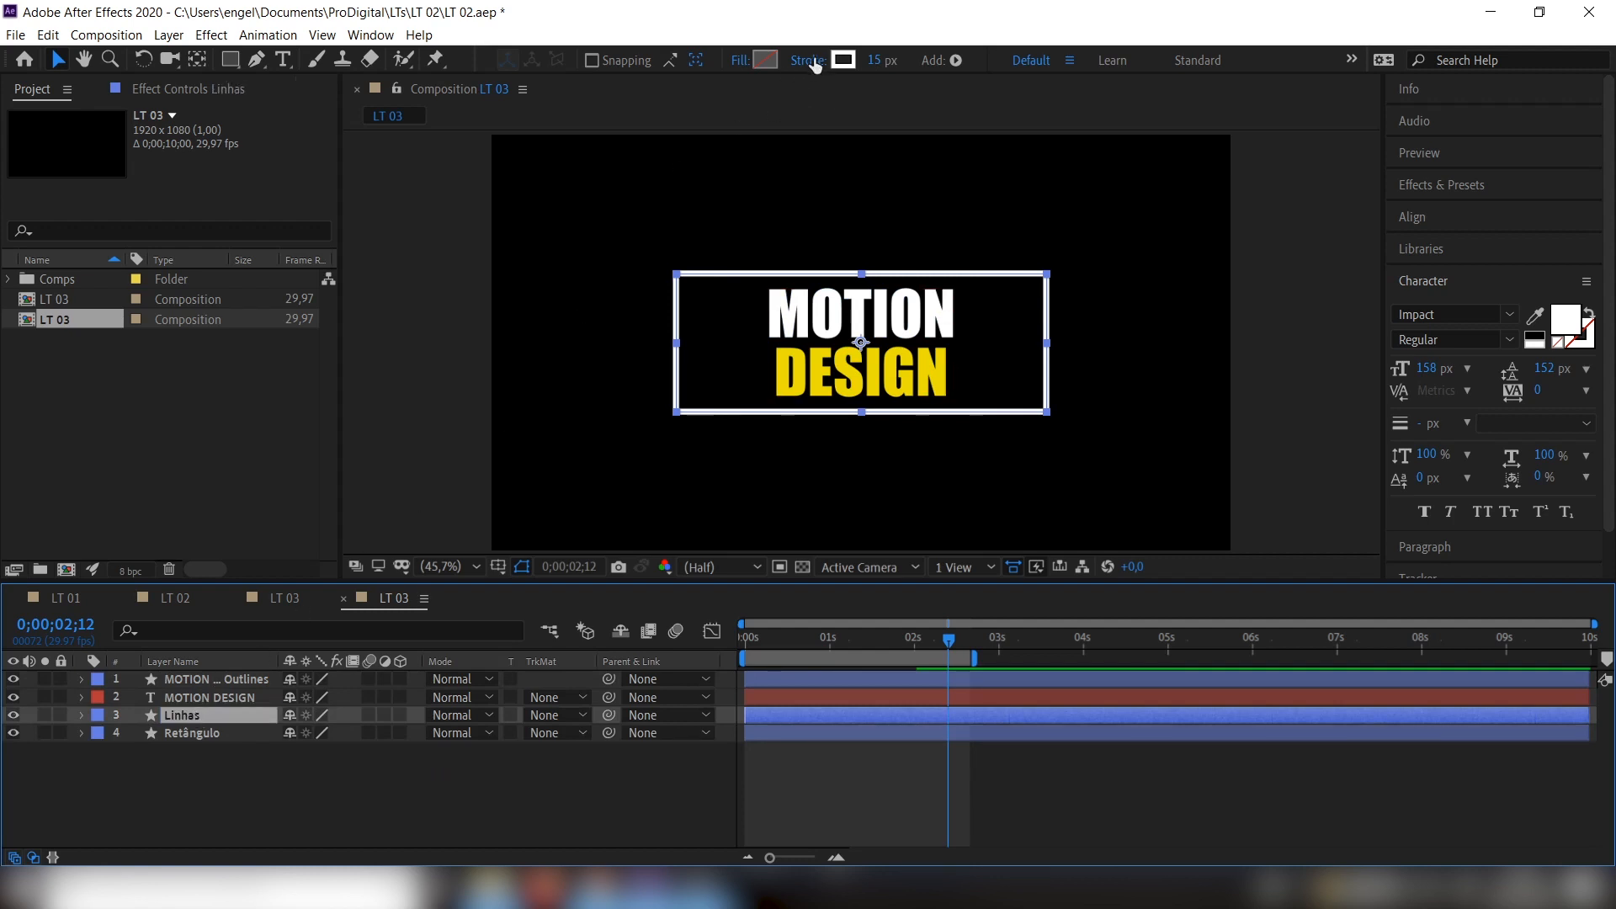
Set the Linhas stroke width to 5 px and enlarge its rectangle symmetrically, vertically and horizontally, slightly beyond the white frame
{"action": "left_click", "coordinate": [875, 60]}
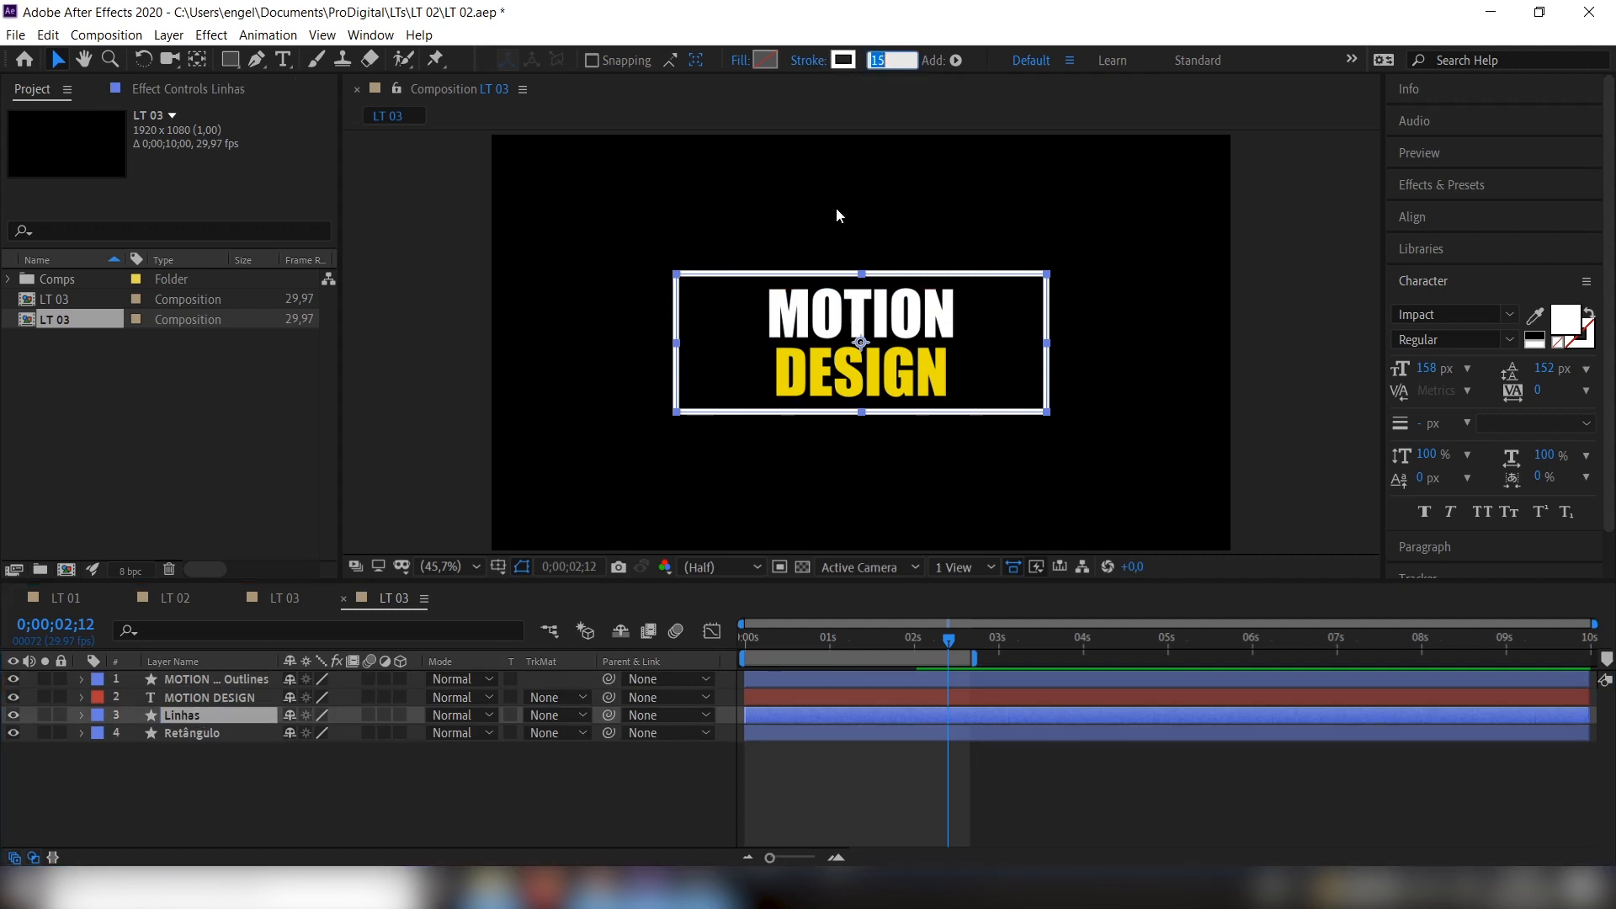
{"action": "type", "text": "5"}
{"action": "key", "text": "Return"}
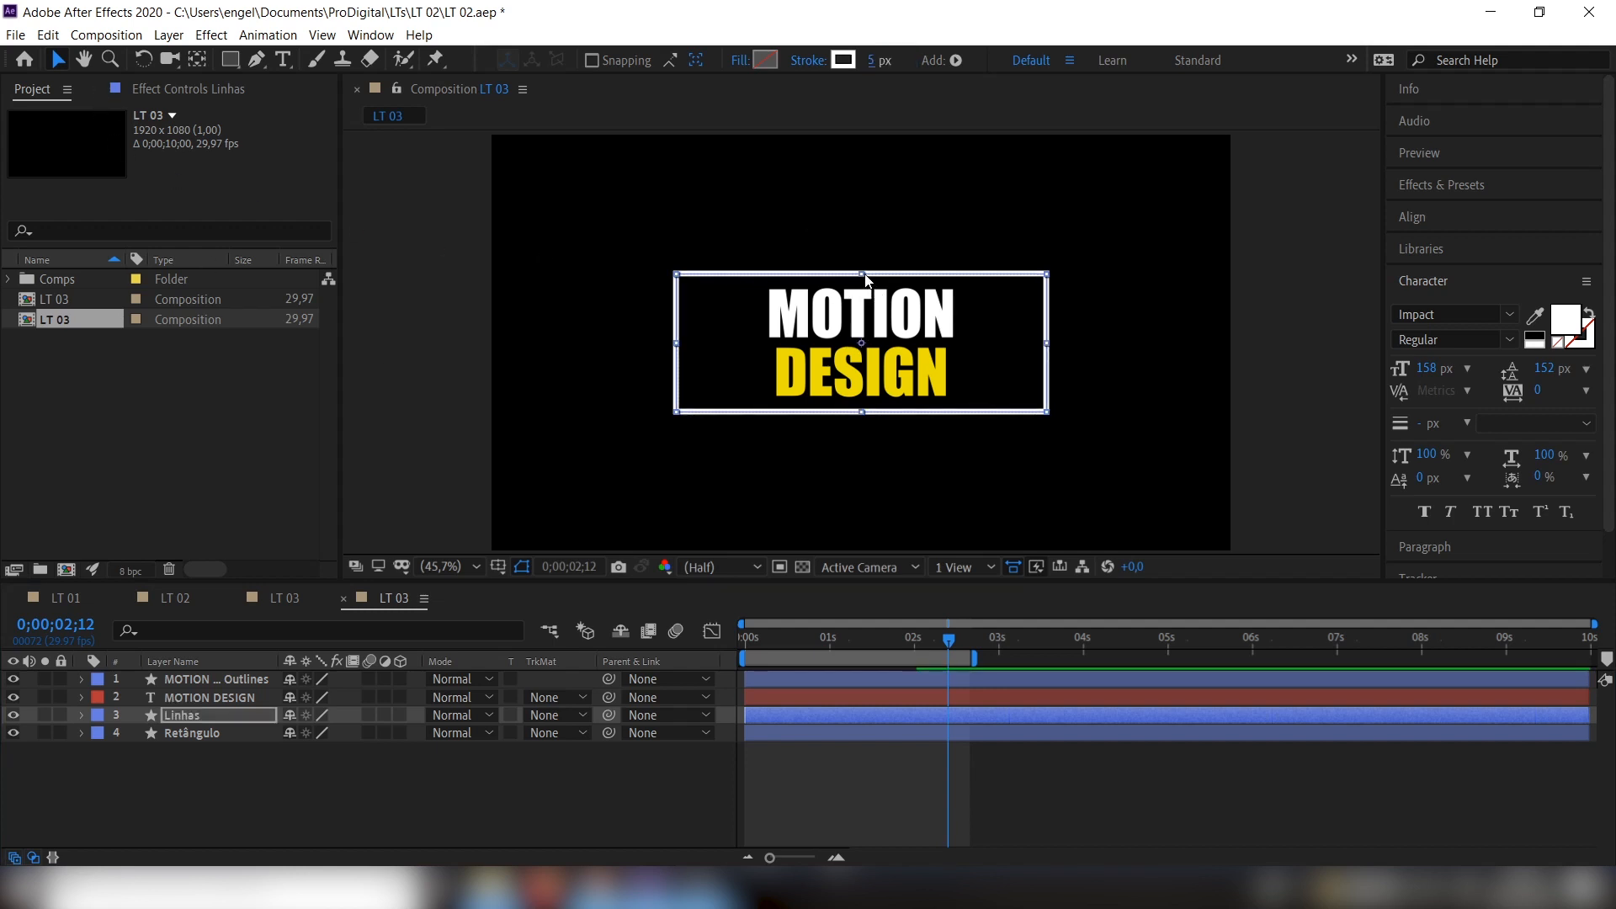
{"action": "left_click_drag", "start_coordinate": [863, 276], "coordinate": [863, 262]}
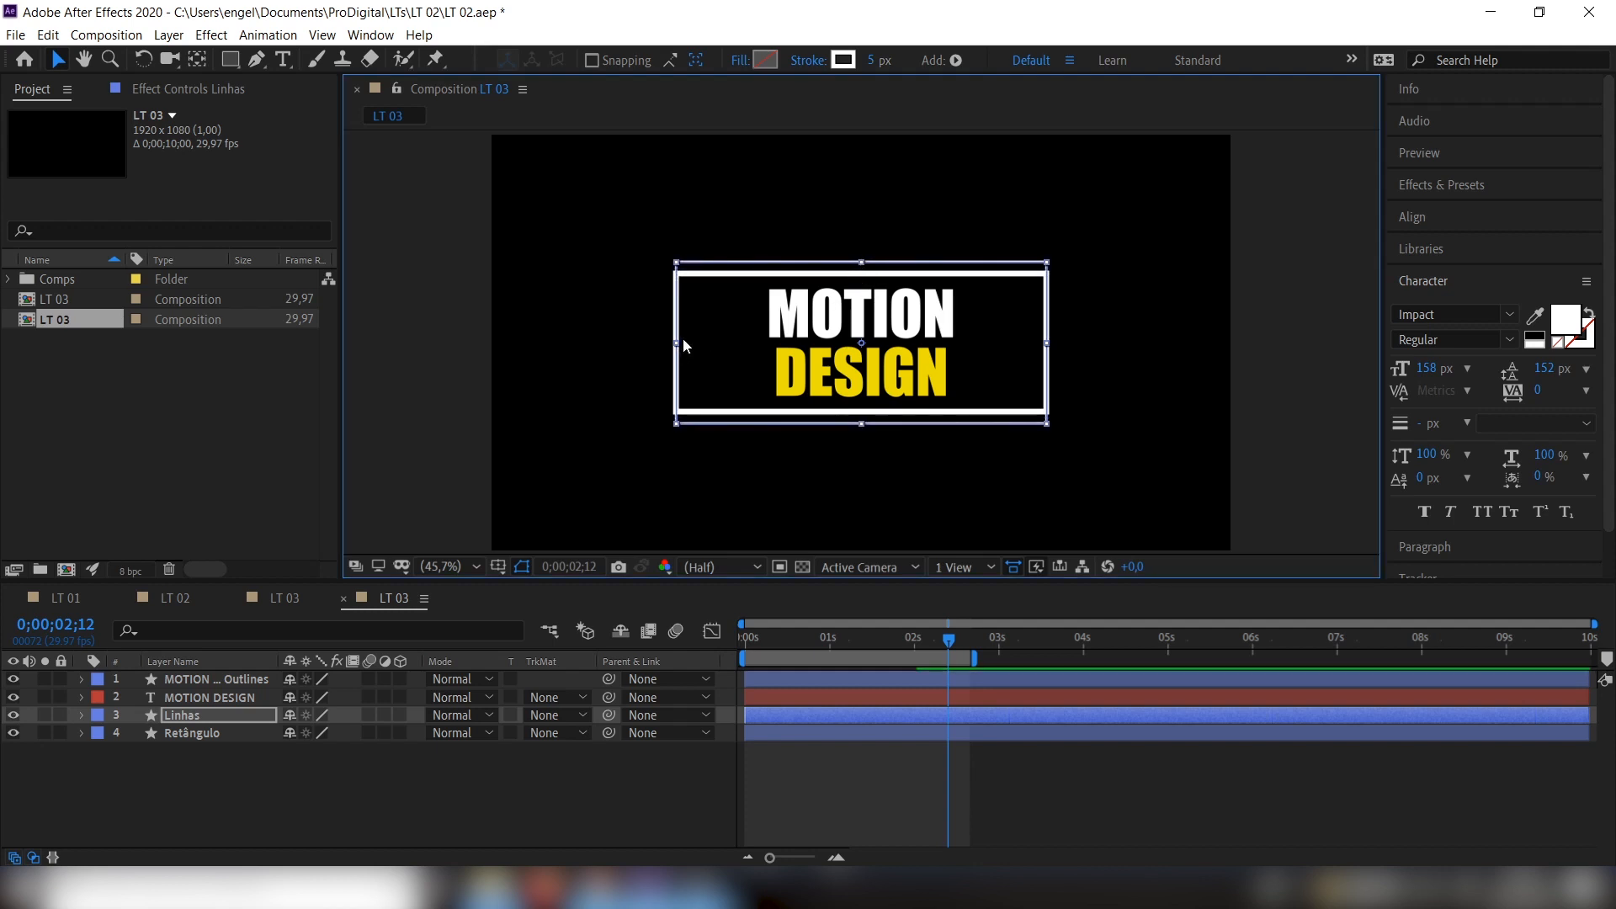
{"action": "left_click_drag", "start_coordinate": [679, 348], "coordinate": [664, 345]}
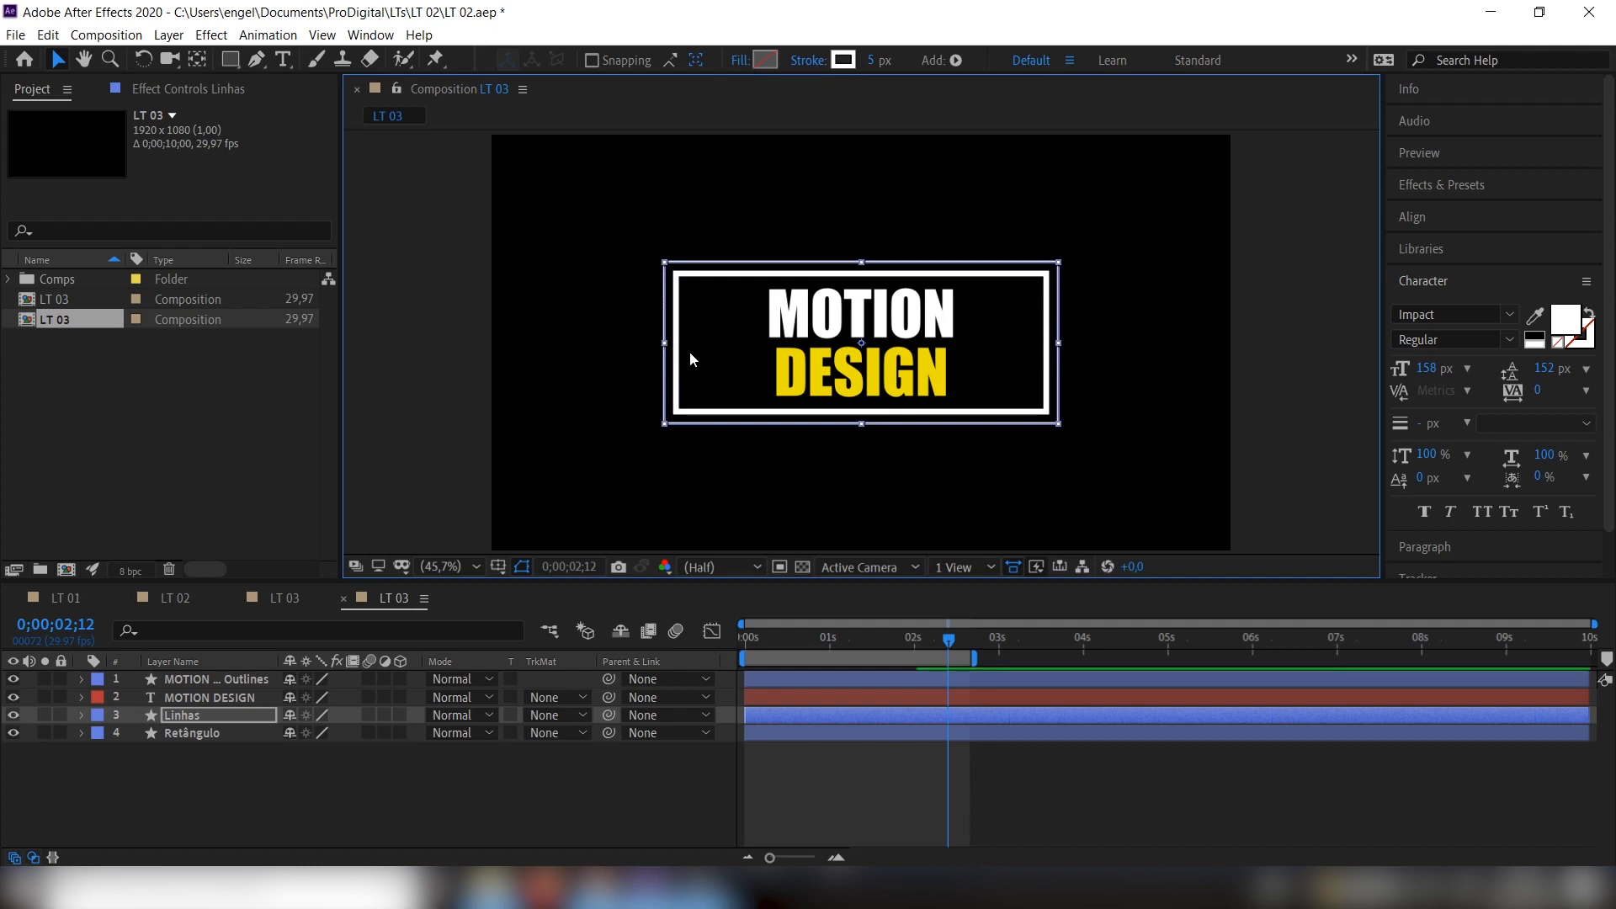
Expand Trim Paths 1 of the Linhas layer and remove the Start animation keyframes
{"action": "left_click", "coordinate": [81, 714]}
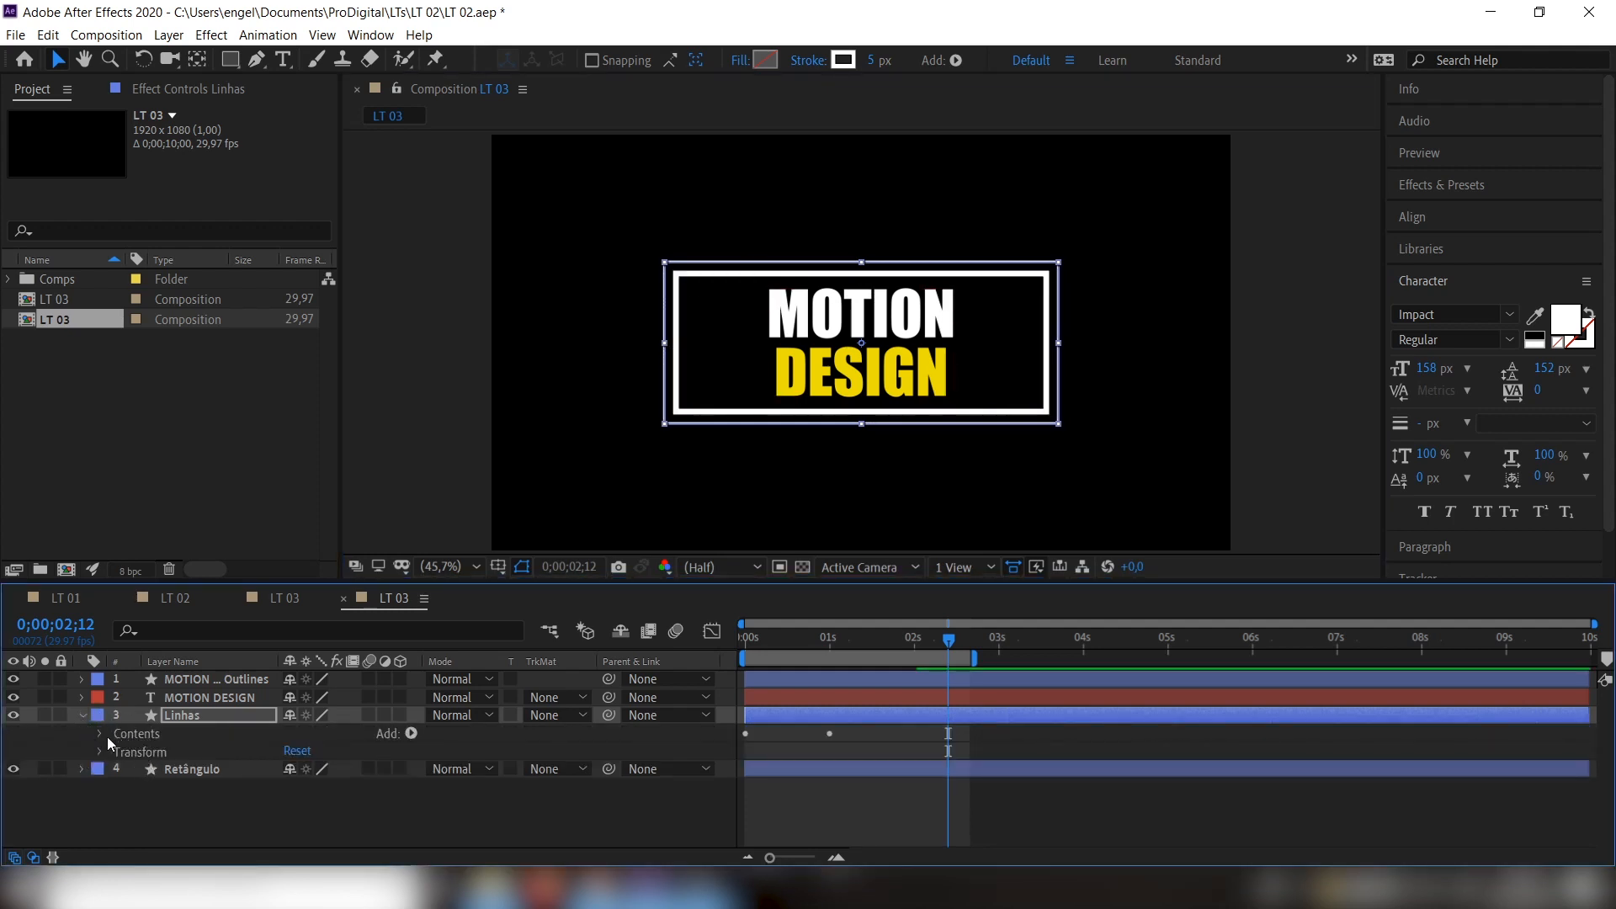
{"action": "left_click", "coordinate": [100, 734]}
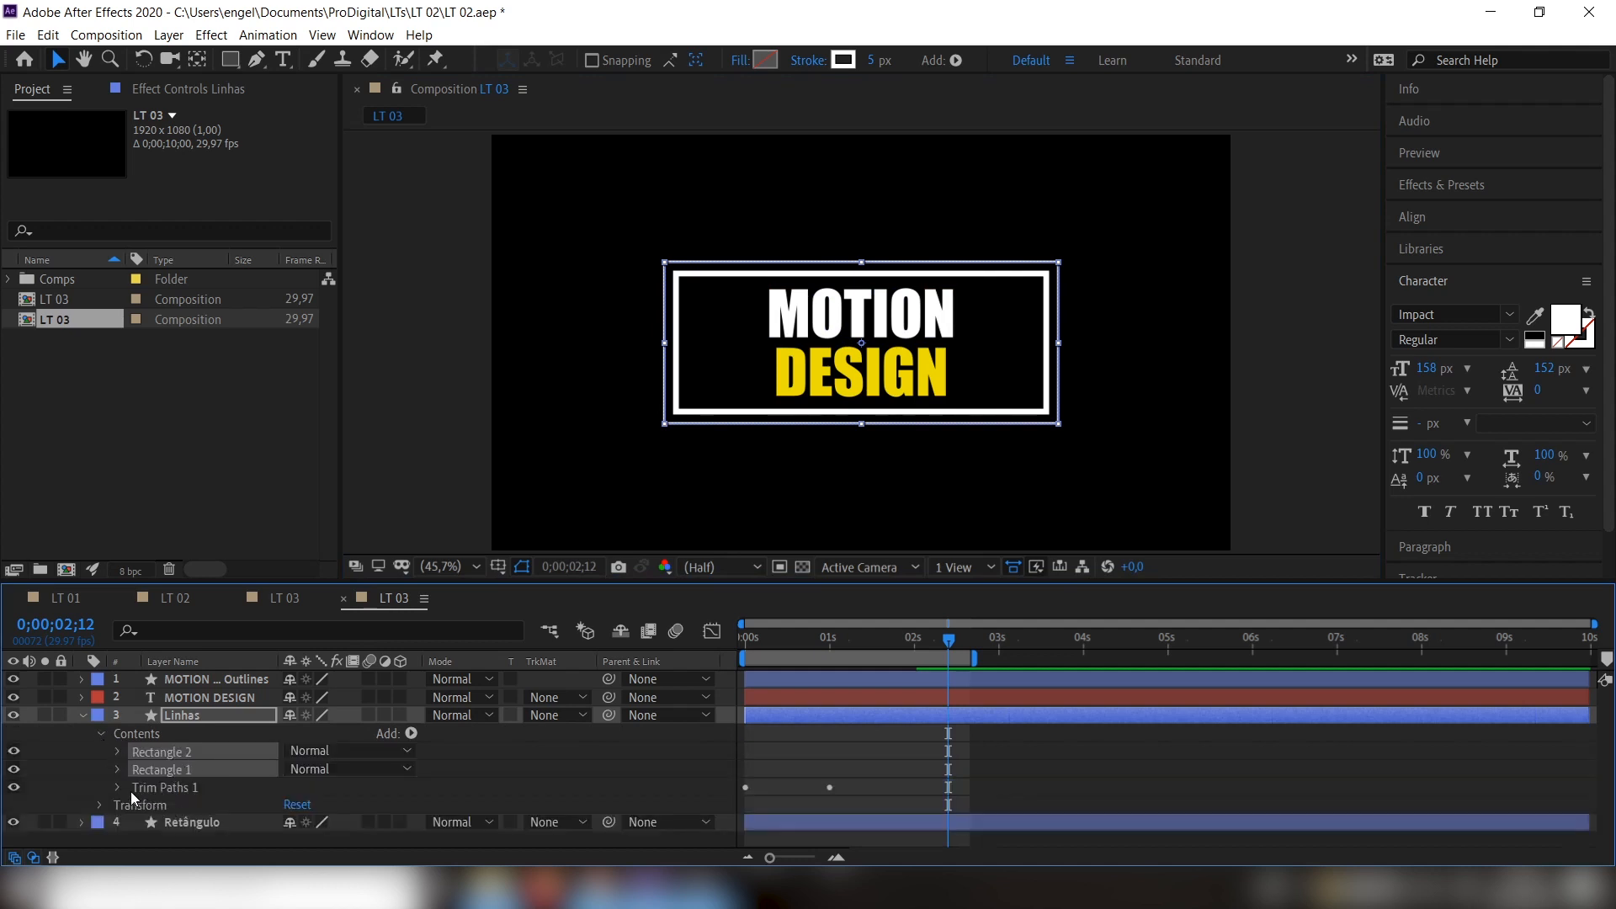
{"action": "left_click", "coordinate": [118, 788]}
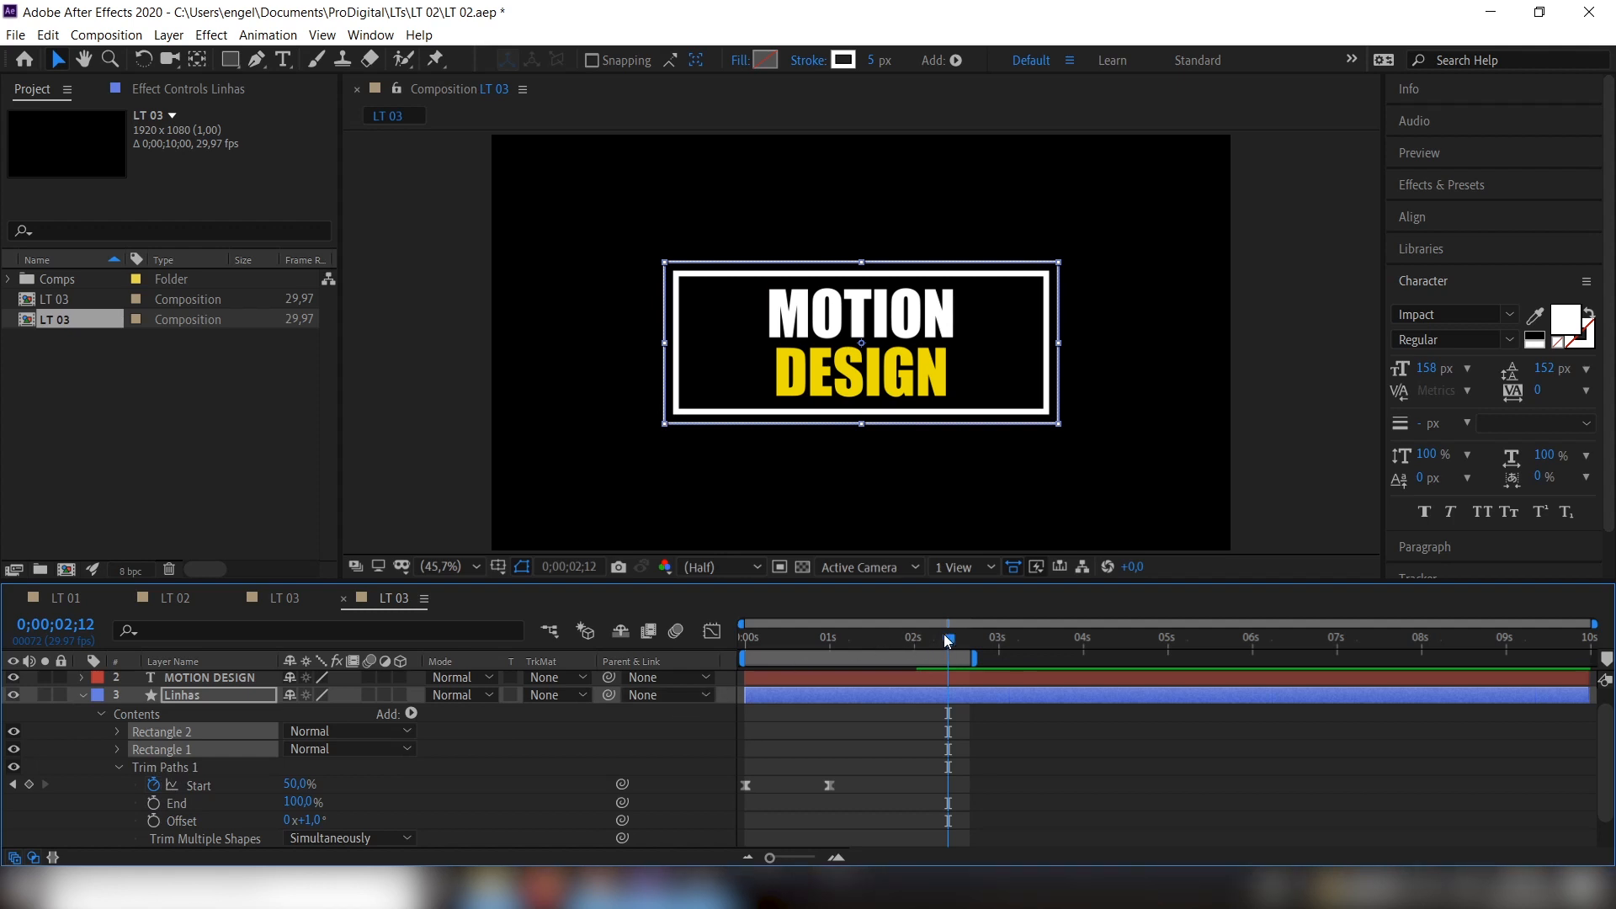
{"action": "left_click", "coordinate": [153, 786]}
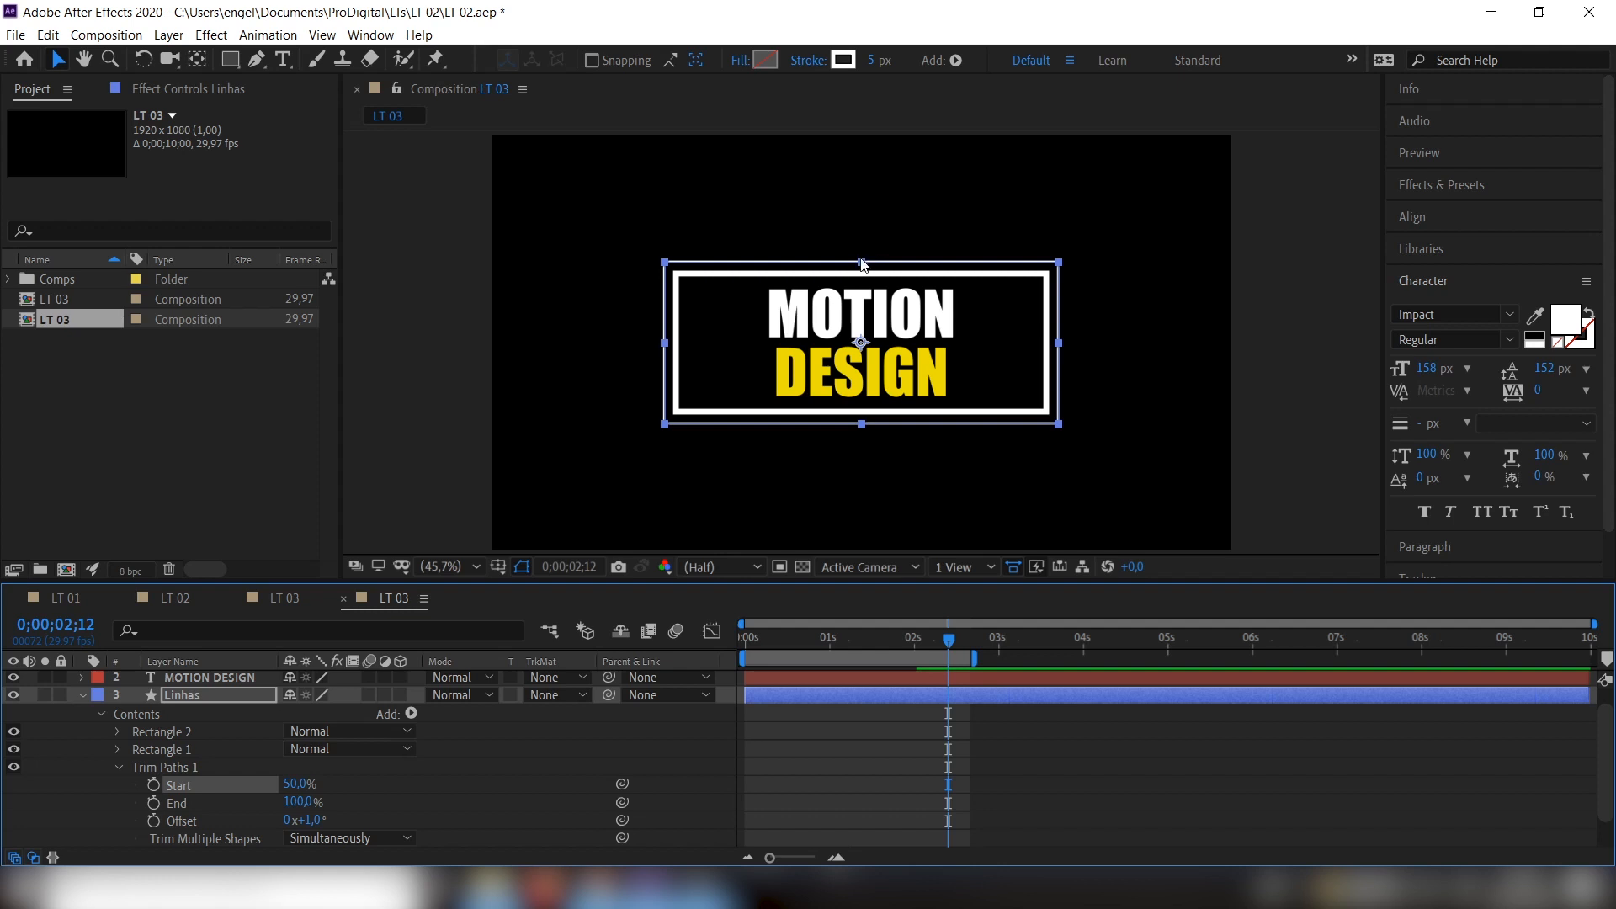
Set the Linhas Trim Paths End to 80% and Start to 56% to leave only partial lines around the frame
{"action": "left_click", "coordinate": [298, 801]}
{"action": "type", "text": "80"}
{"action": "key", "text": "Return"}
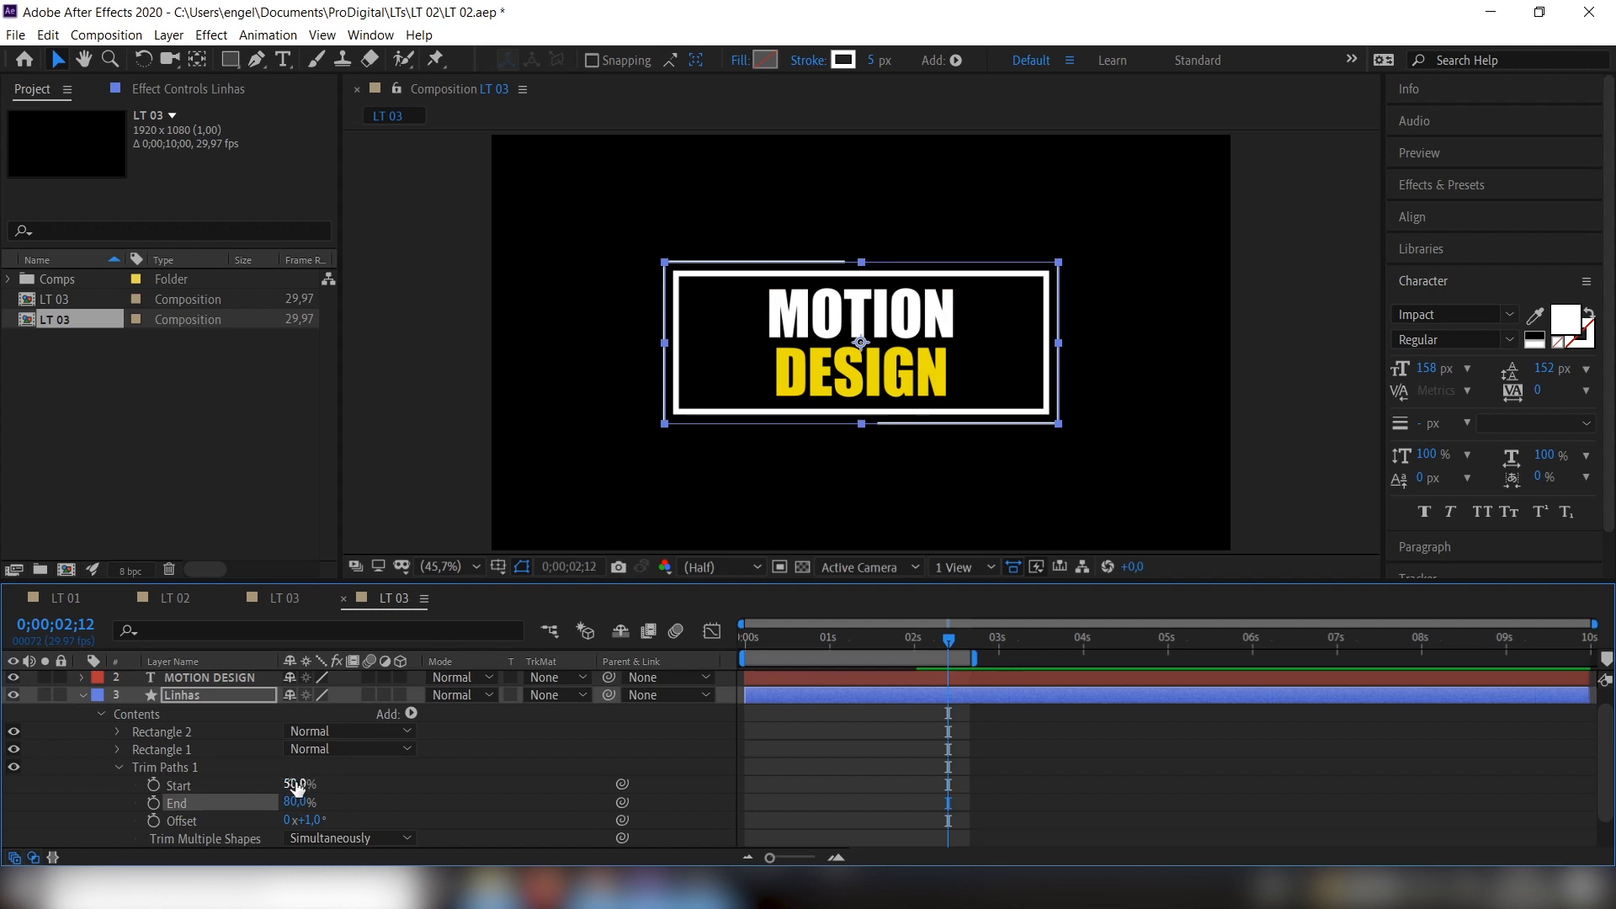
{"action": "left_click_drag", "start_coordinate": [299, 782], "coordinate": [316, 785]}
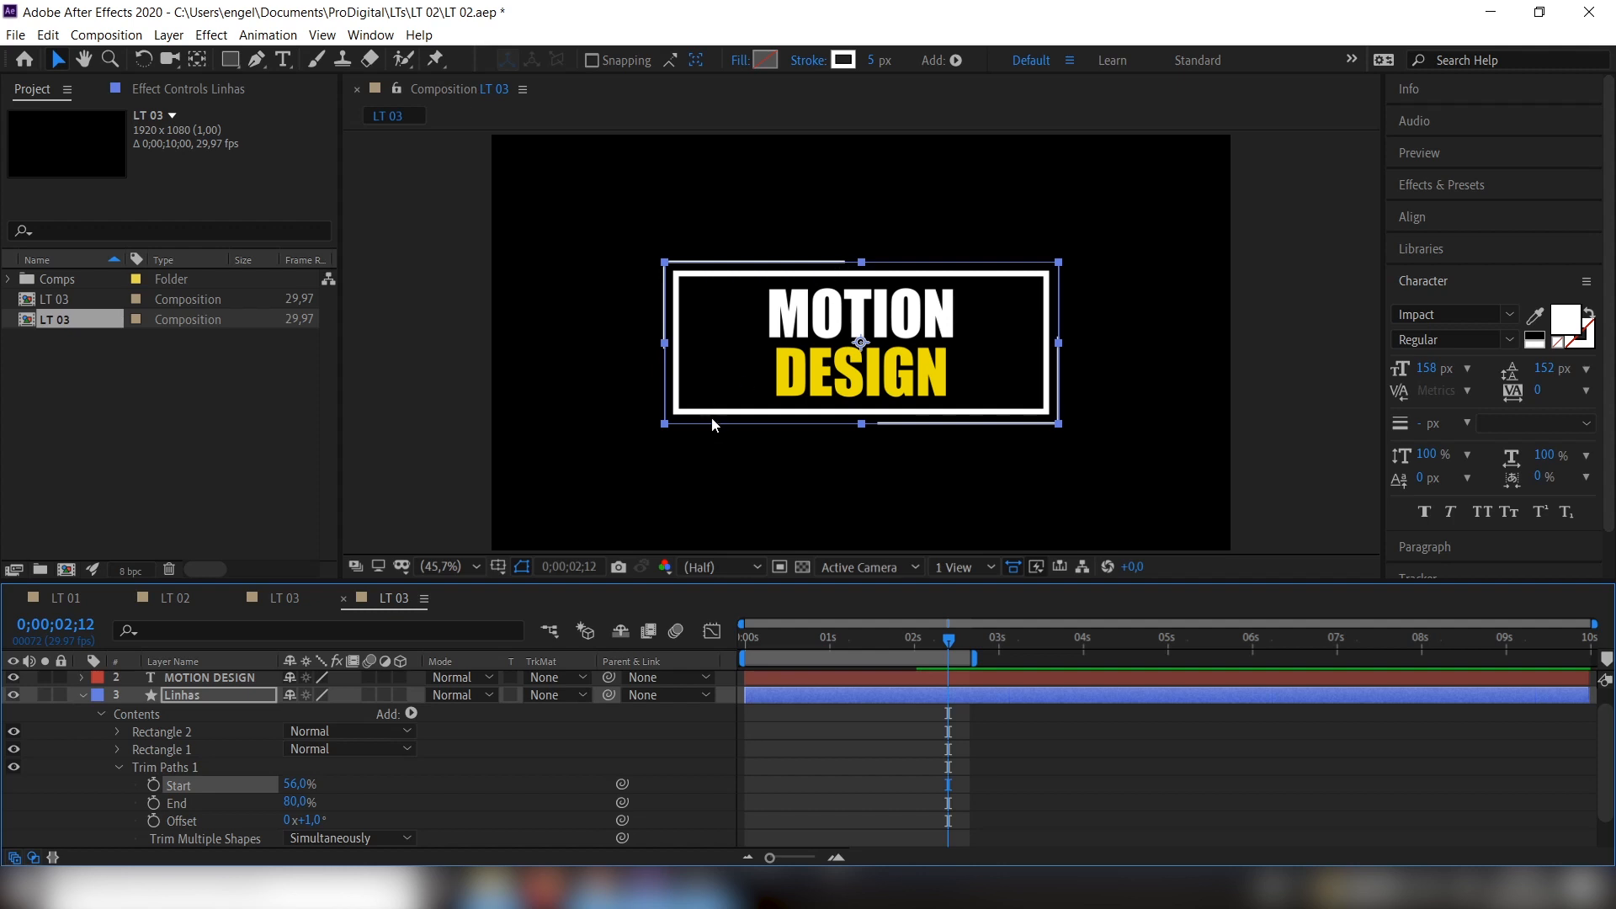
Keyframe the Linhas Trim Paths Start at 80% at 0;00;01;20 and at 56% at 0;00;02;00
{"action": "left_click_drag", "start_coordinate": [949, 642], "coordinate": [887, 640]}
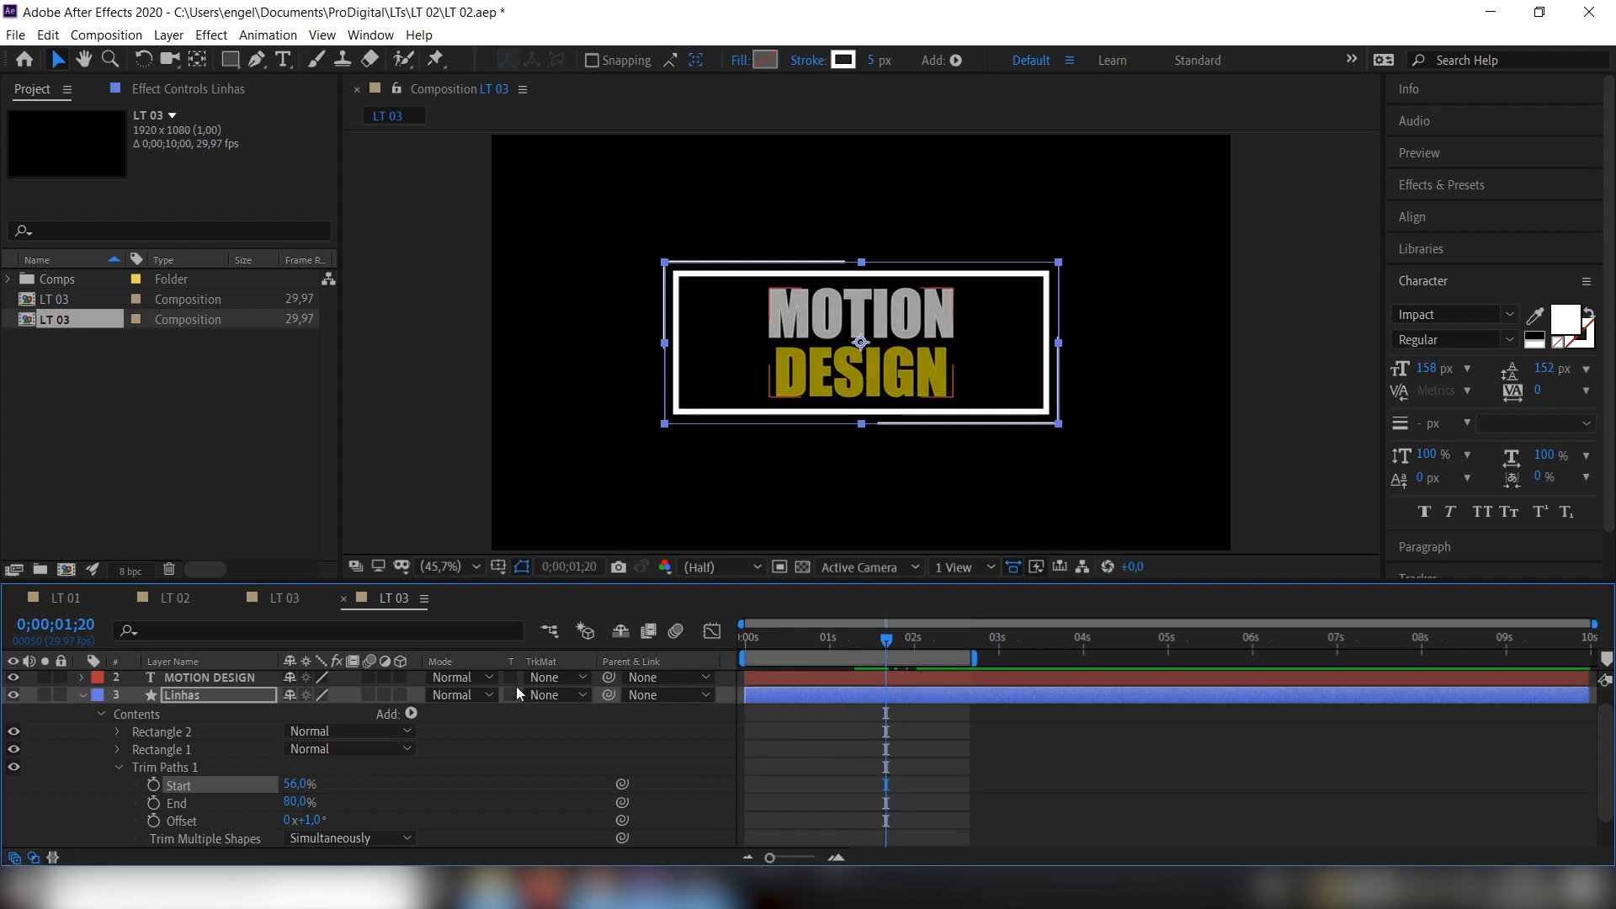
{"action": "left_click", "coordinate": [155, 784]}
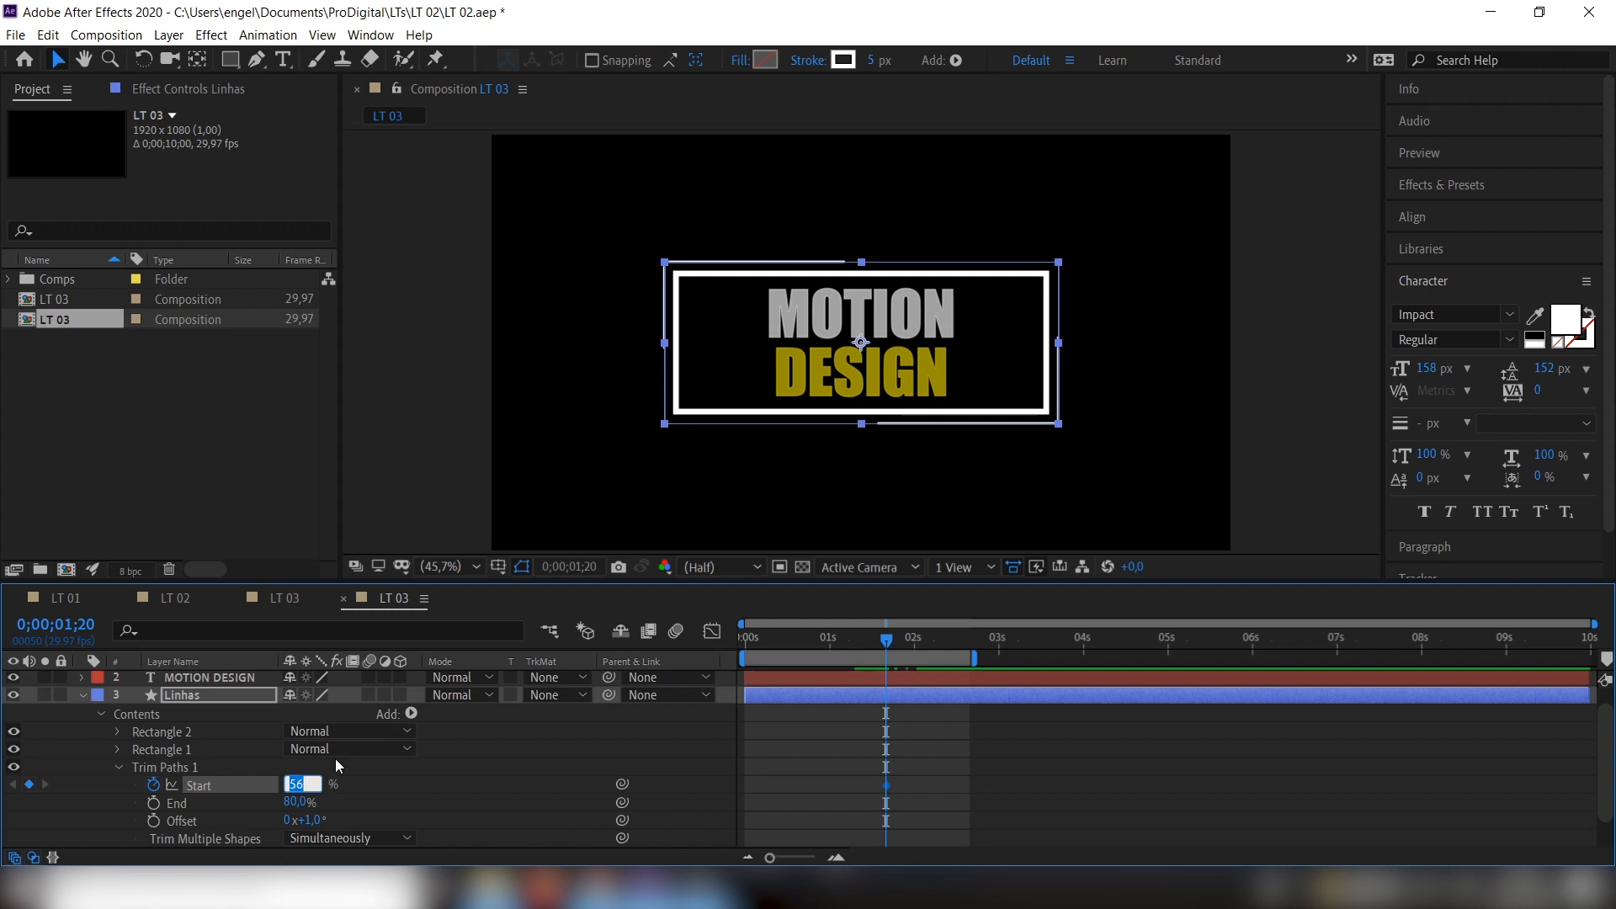
{"action": "type", "text": "80"}
{"action": "key", "text": "Return"}
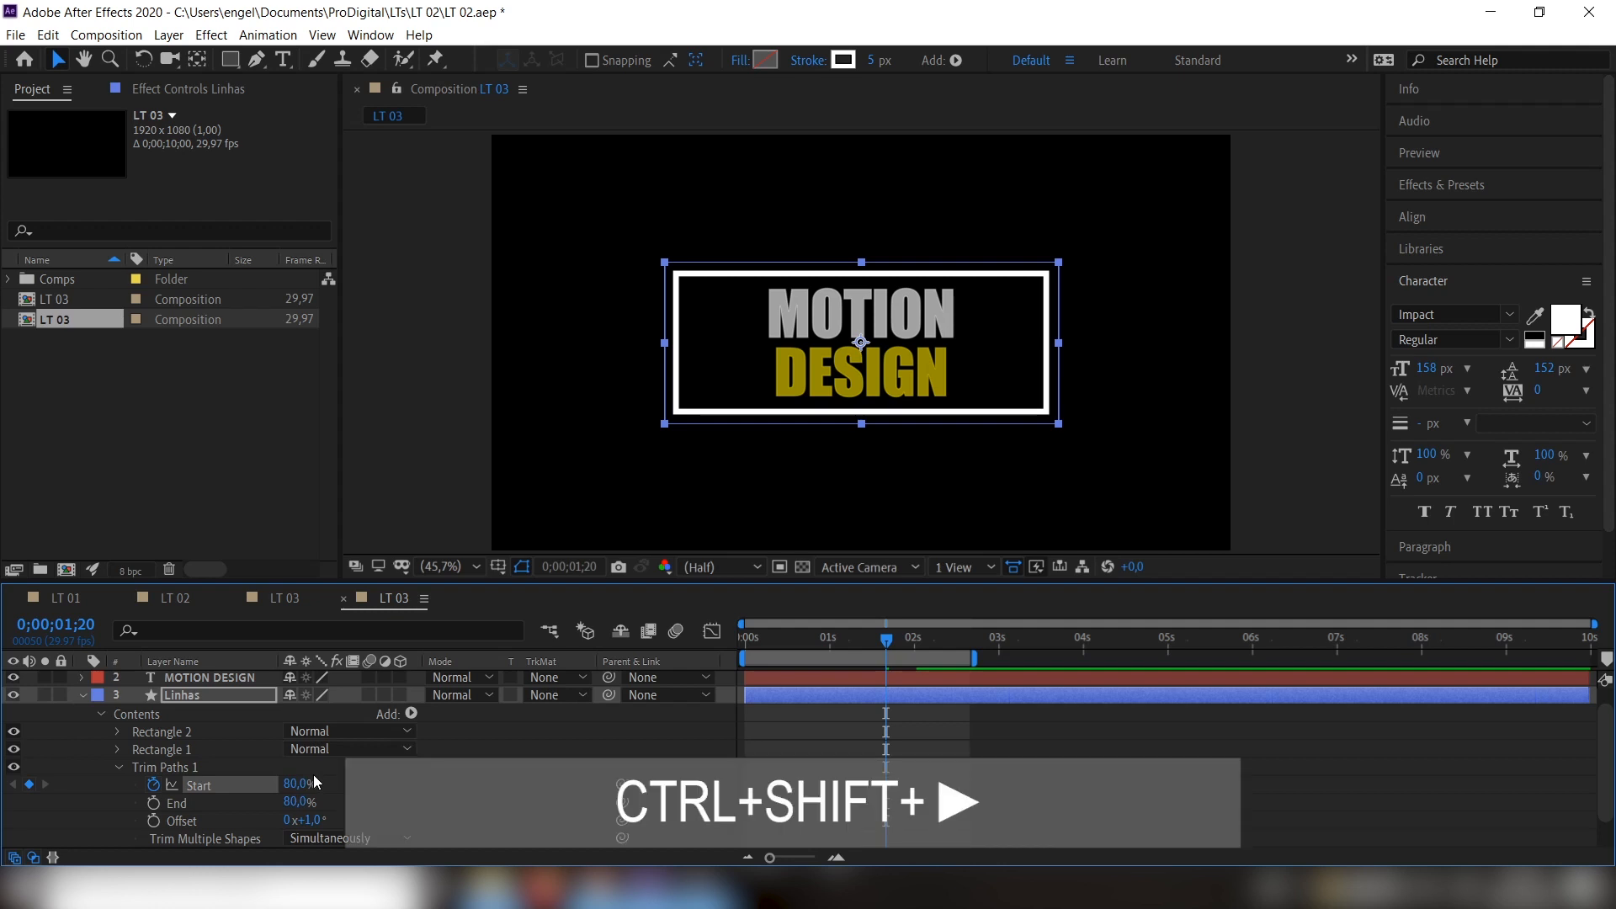
{"action": "key", "text": "ctrl+shift+Right"}
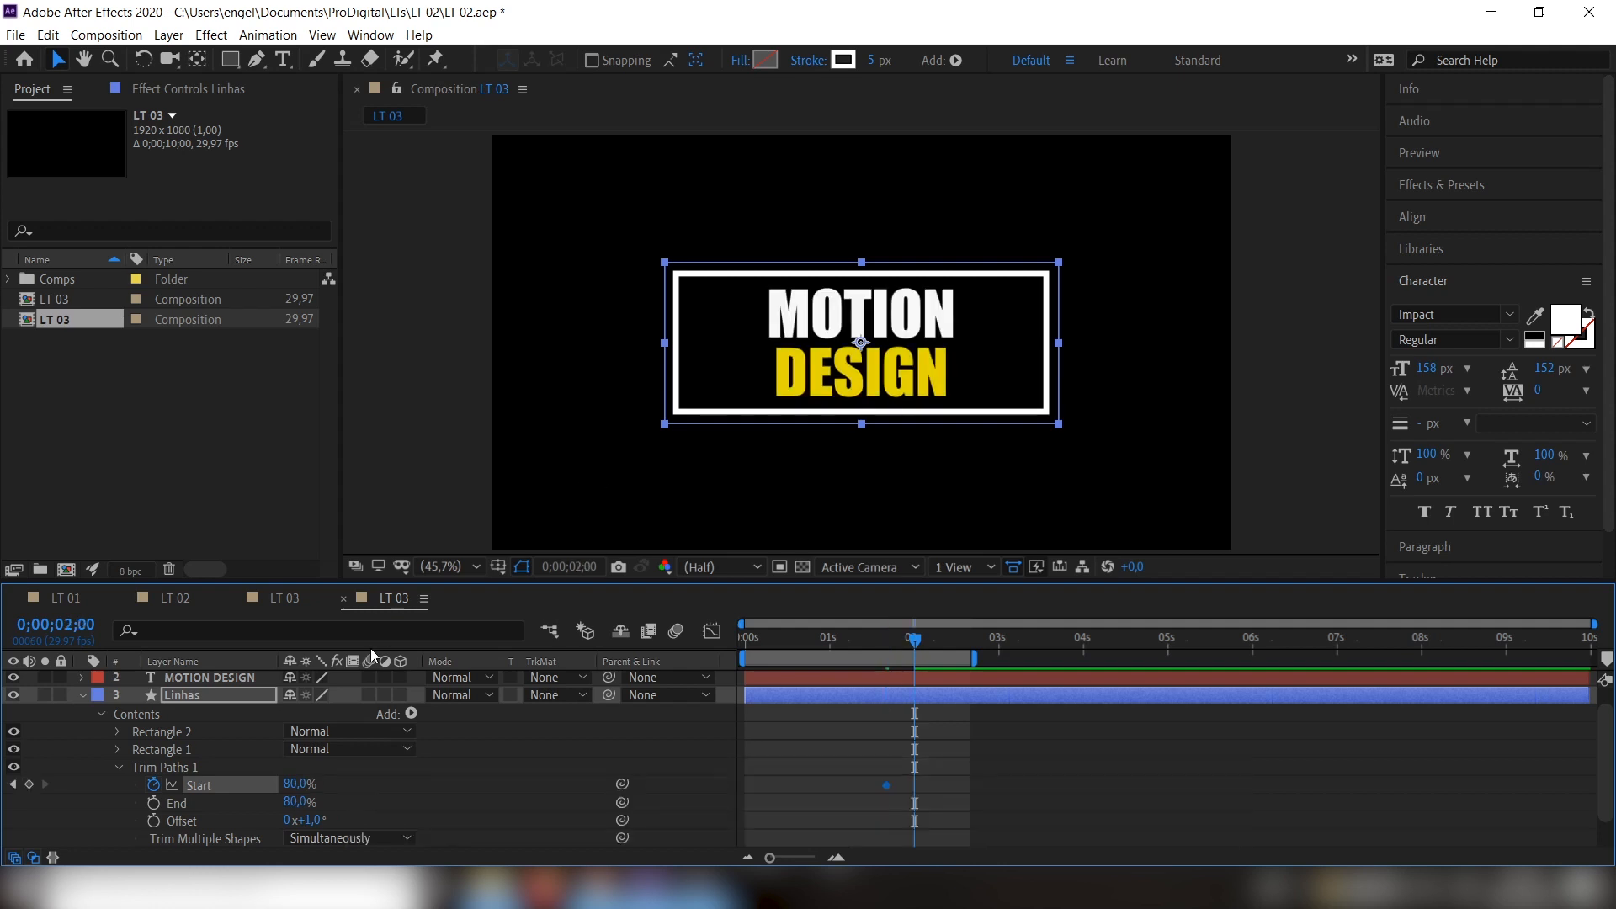
{"action": "left_click", "coordinate": [296, 783]}
{"action": "type", "text": "56"}
{"action": "key", "text": "Return"}
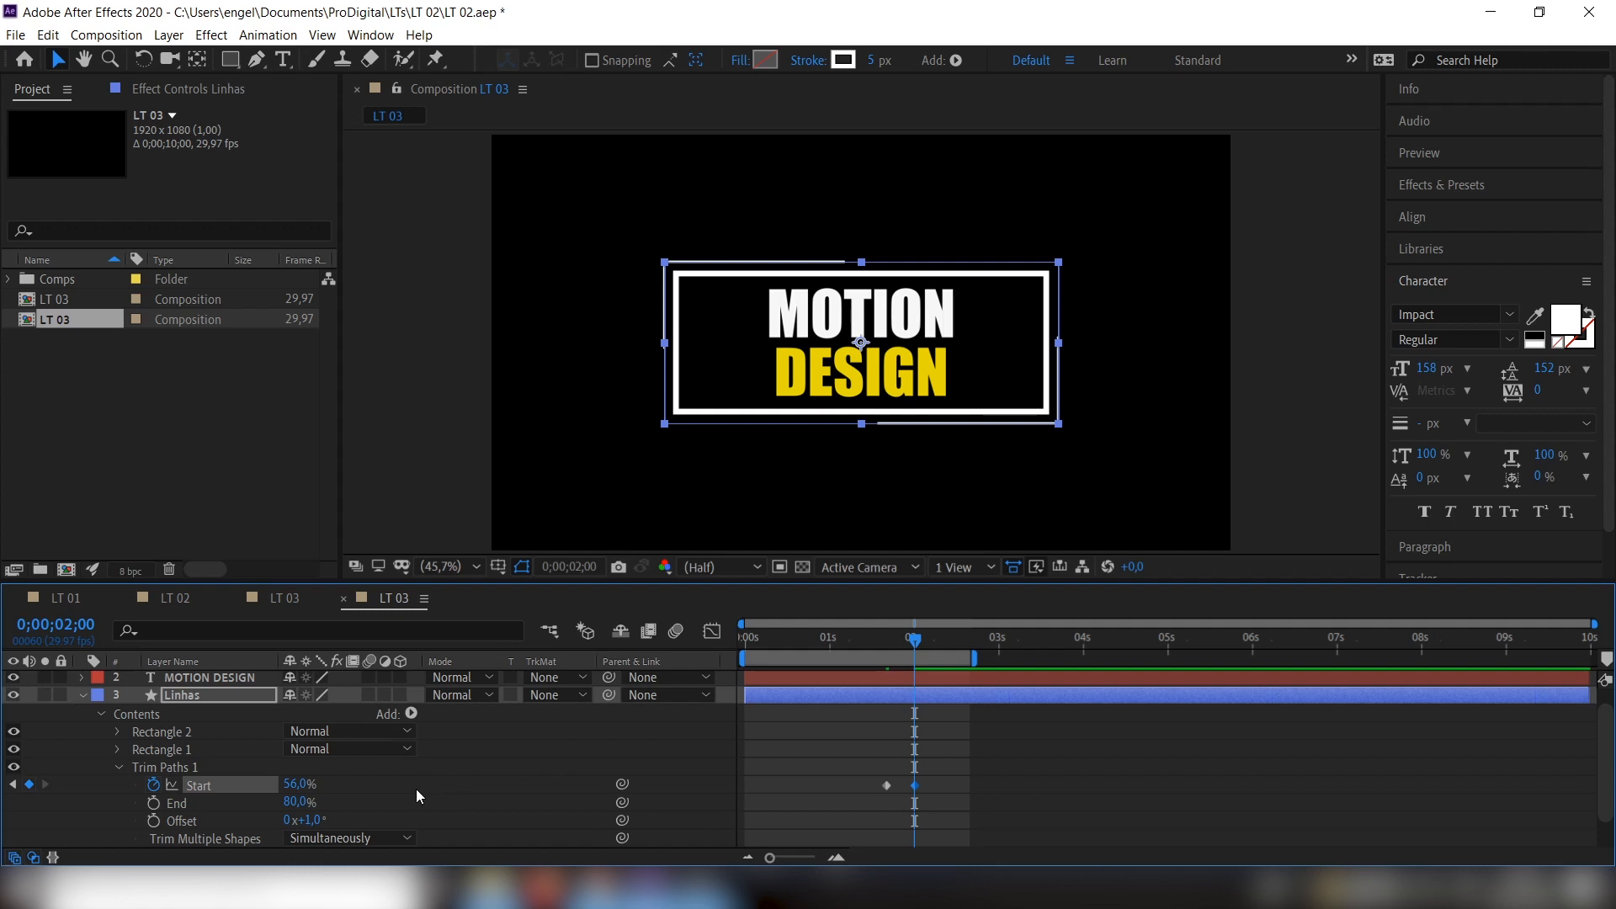
Keyframe the Linhas Trim Paths End at 80% at 0;00;02;00 and at 56% at 0;00;02;10
{"action": "left_click", "coordinate": [155, 805]}
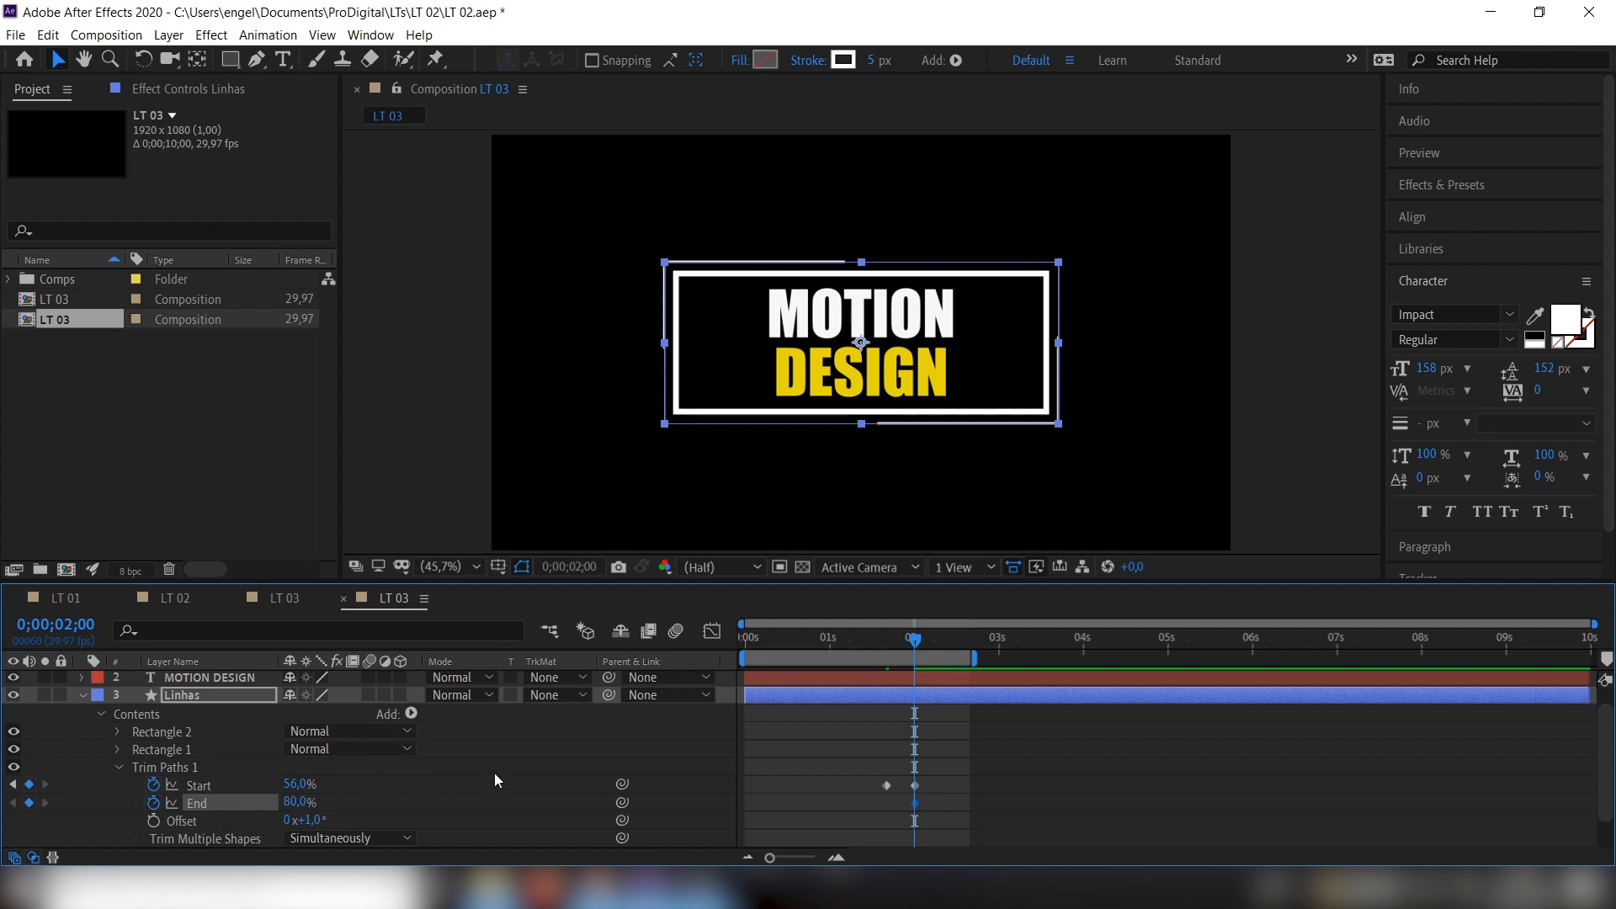
{"action": "key", "text": "shift+Page_Down"}
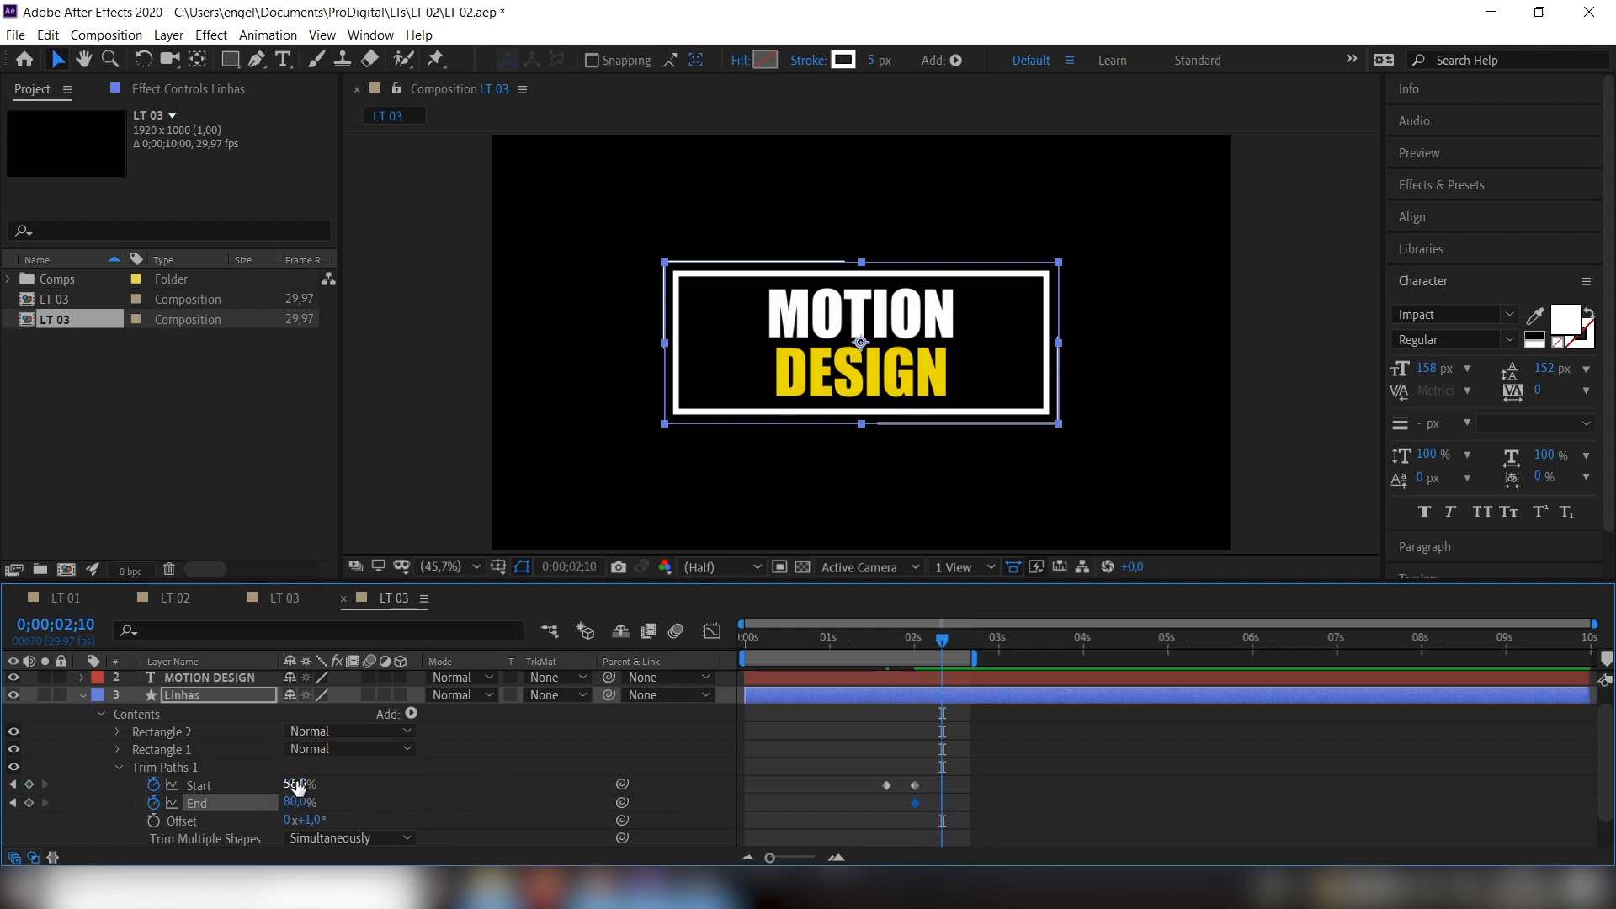
{"action": "left_click", "coordinate": [296, 803]}
{"action": "key", "text": "Return"}
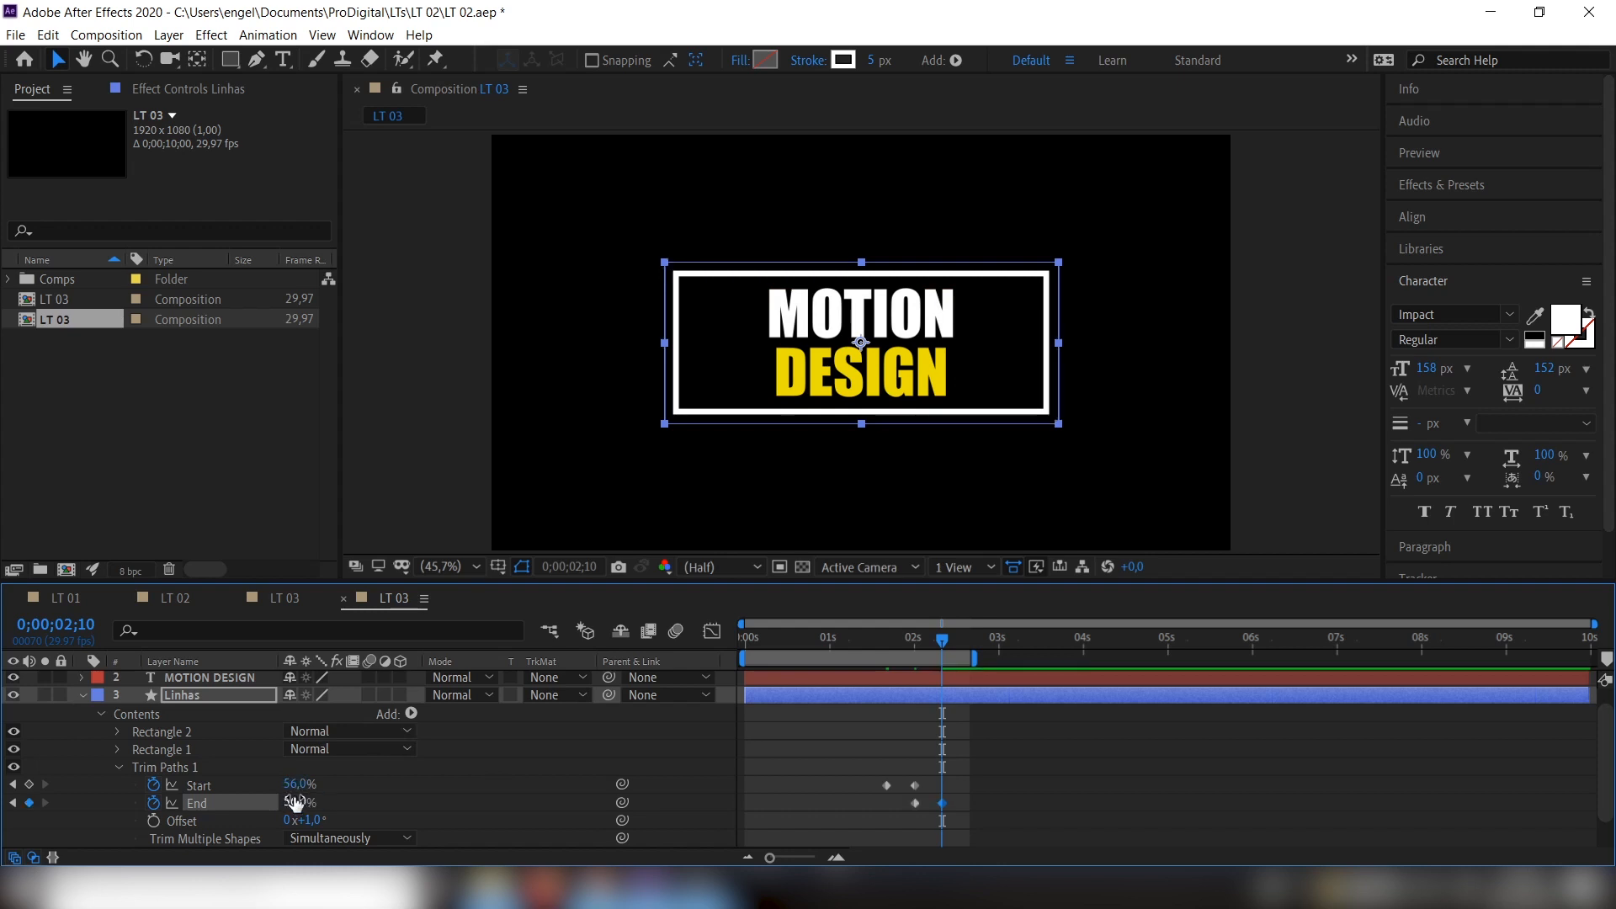
Apply Easy Ease to all Start and End keyframes of Linhas and reshape the Start speed curve to peak near its end
{"action": "left_click_drag", "start_coordinate": [993, 766], "coordinate": [862, 821]}
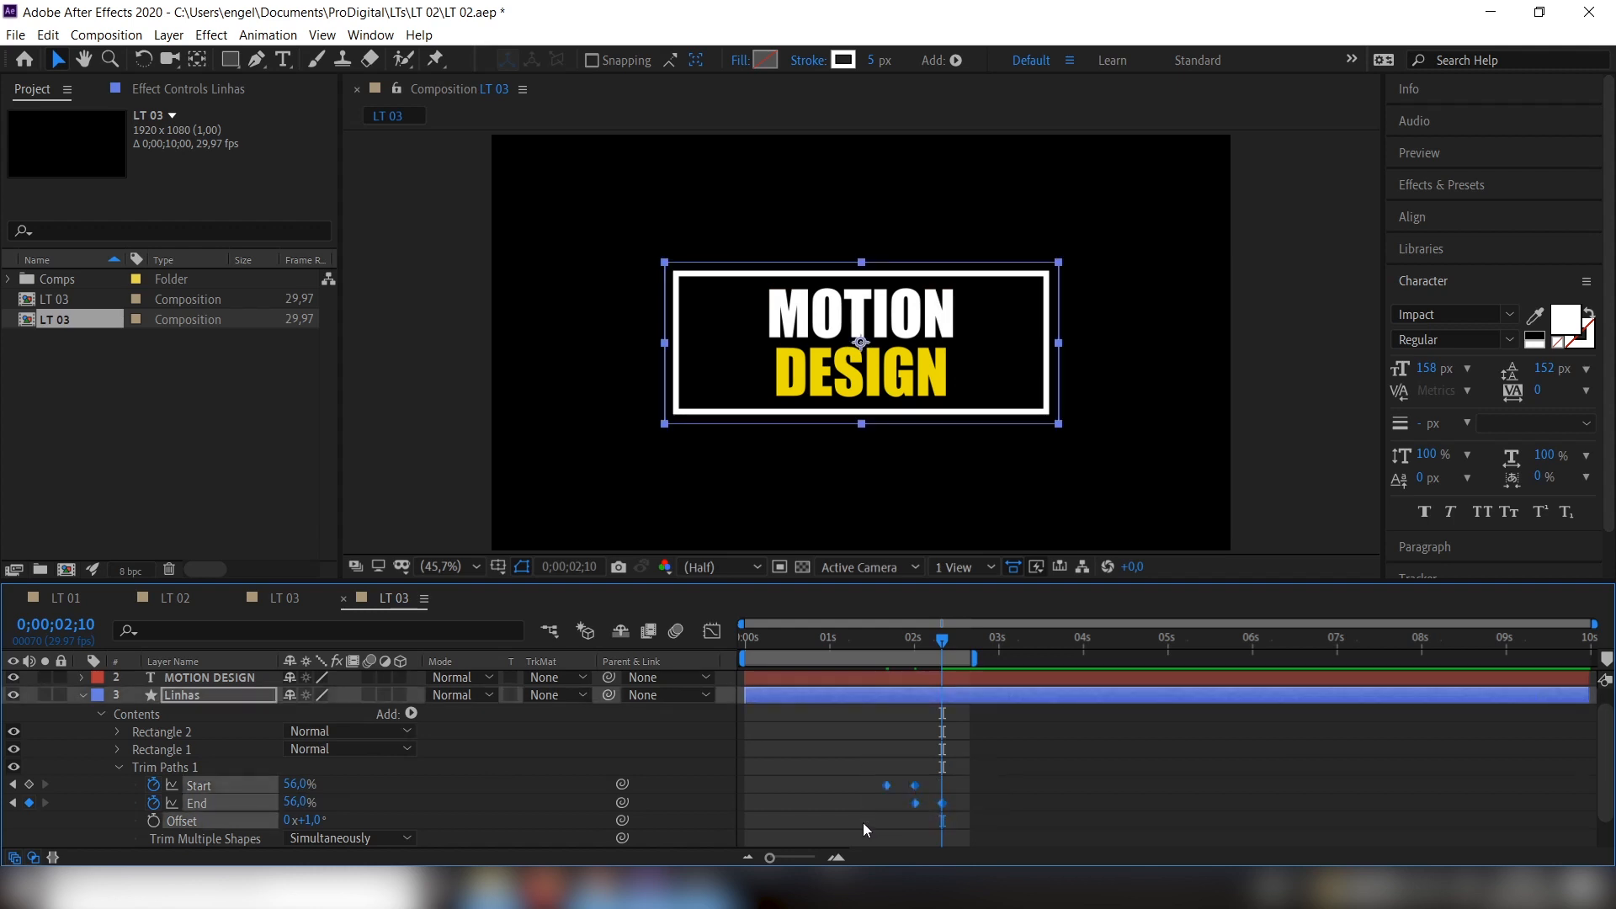
{"action": "key", "text": "F9"}
{"action": "left_click", "coordinate": [712, 632]}
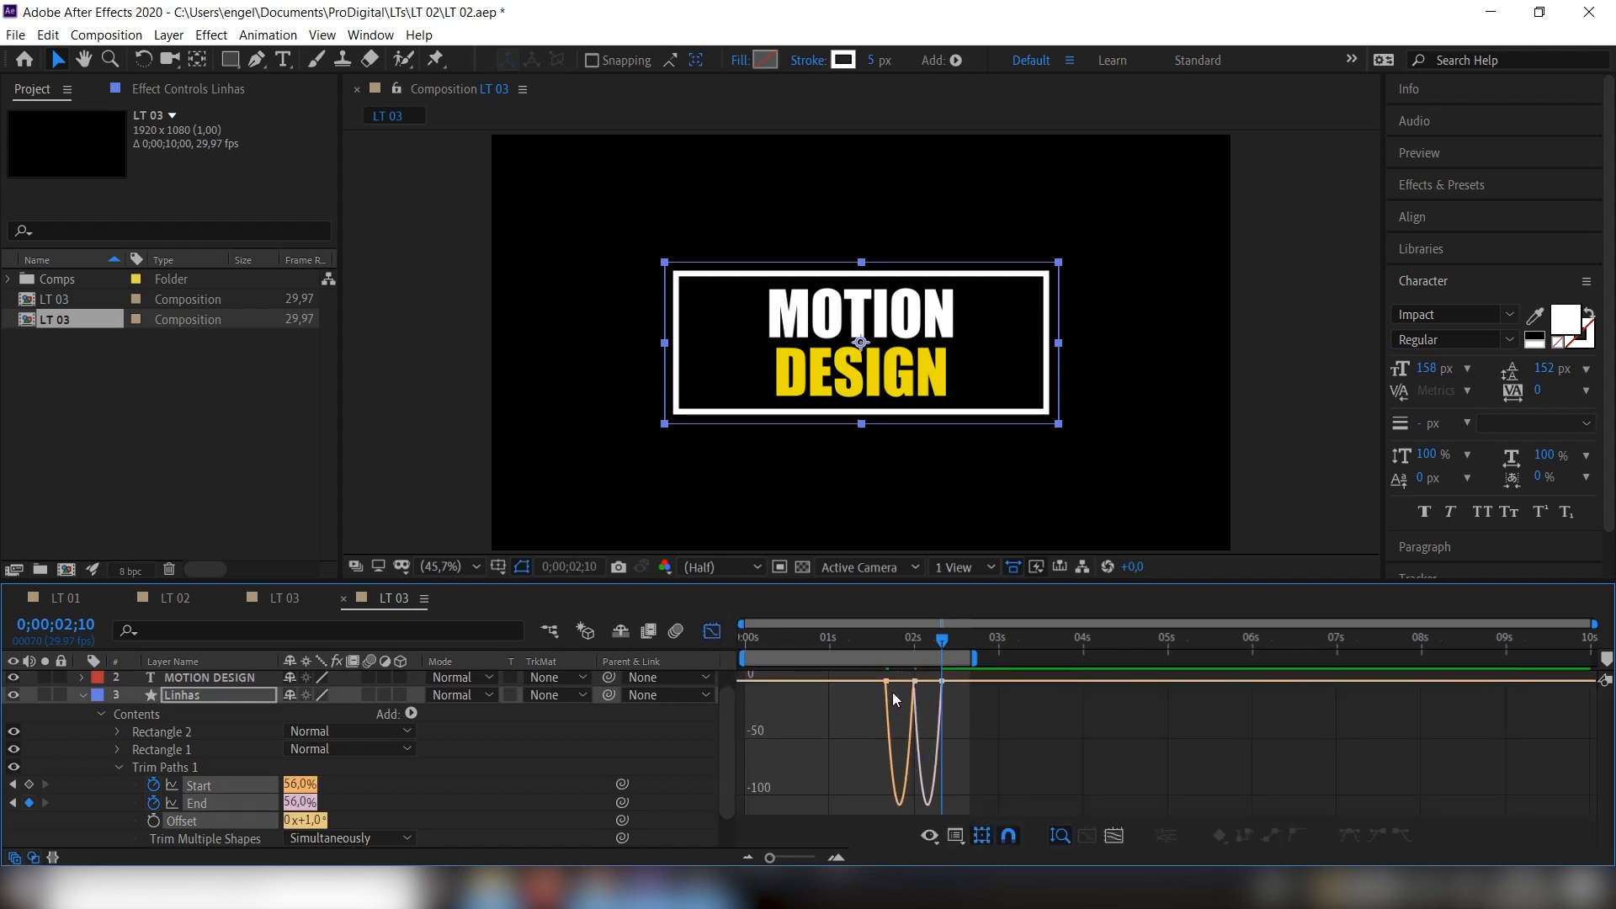
{"action": "left_click_drag", "start_coordinate": [894, 678], "coordinate": [909, 680]}
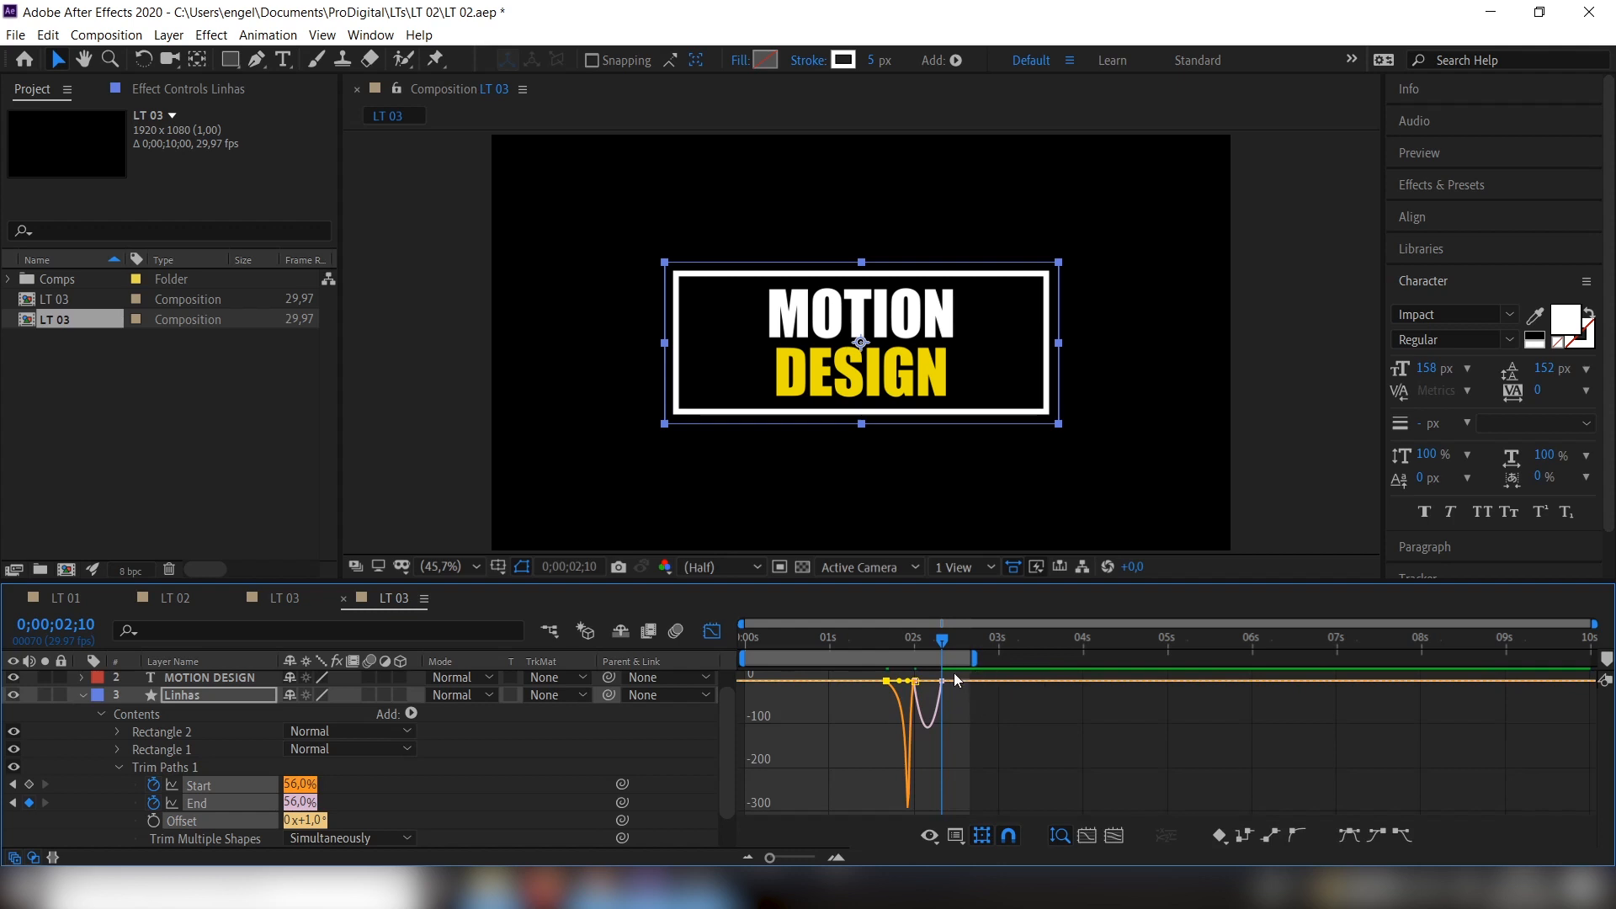
Reshape the End speed curve to peak near its beginning, close the graph view and preview the line animation
{"action": "left_click", "coordinate": [967, 702]}
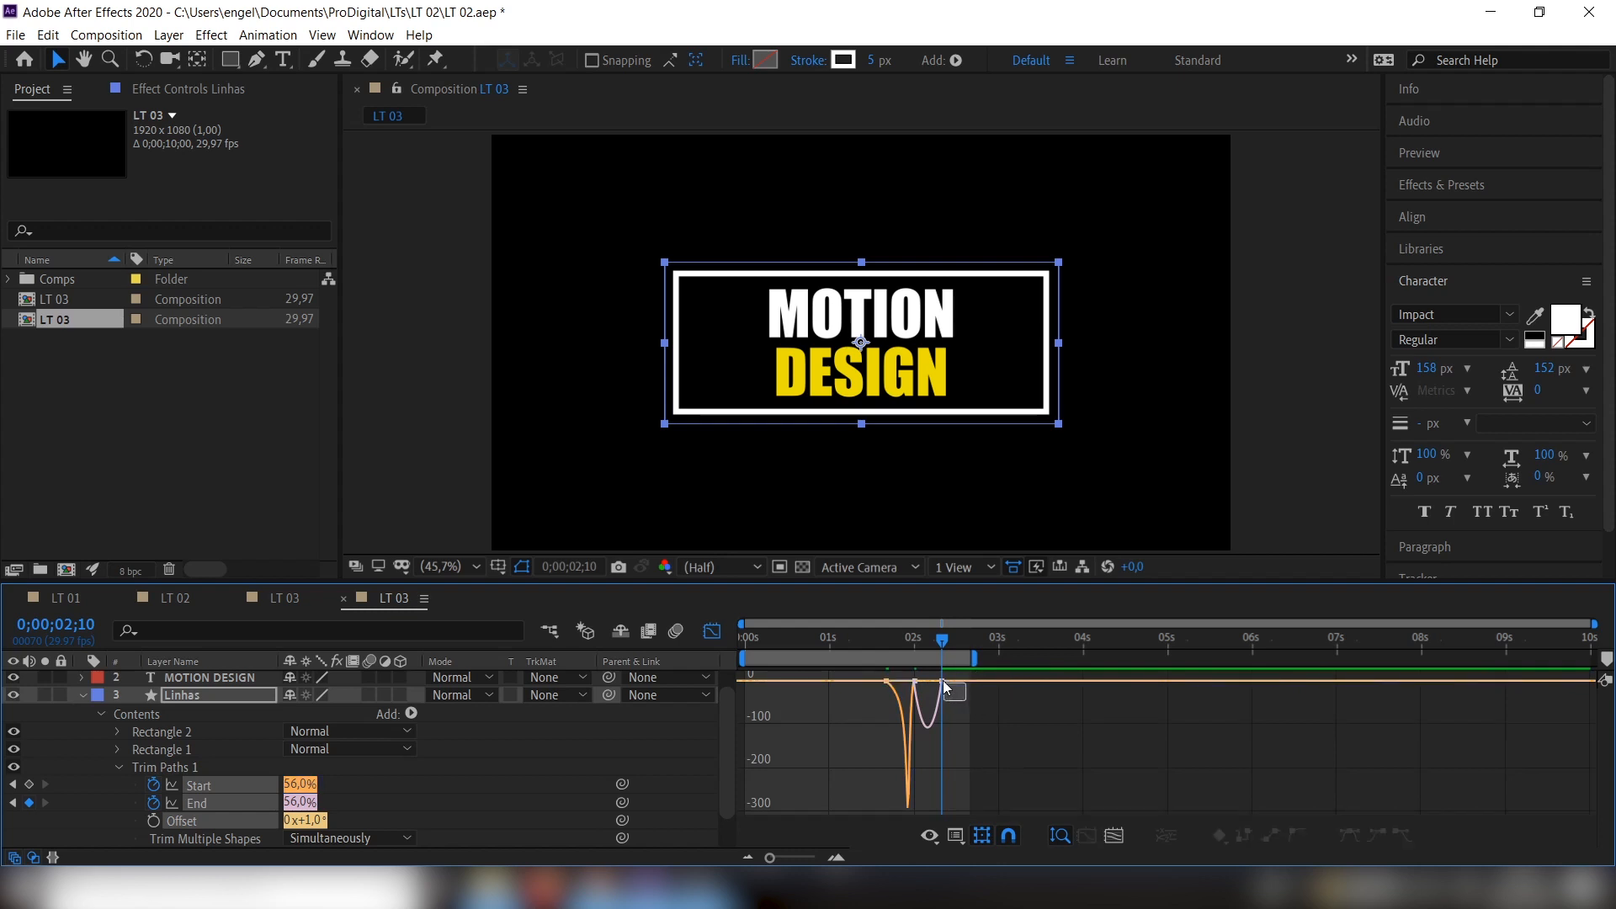
{"action": "left_click_drag", "start_coordinate": [941, 680], "coordinate": [941, 682]}
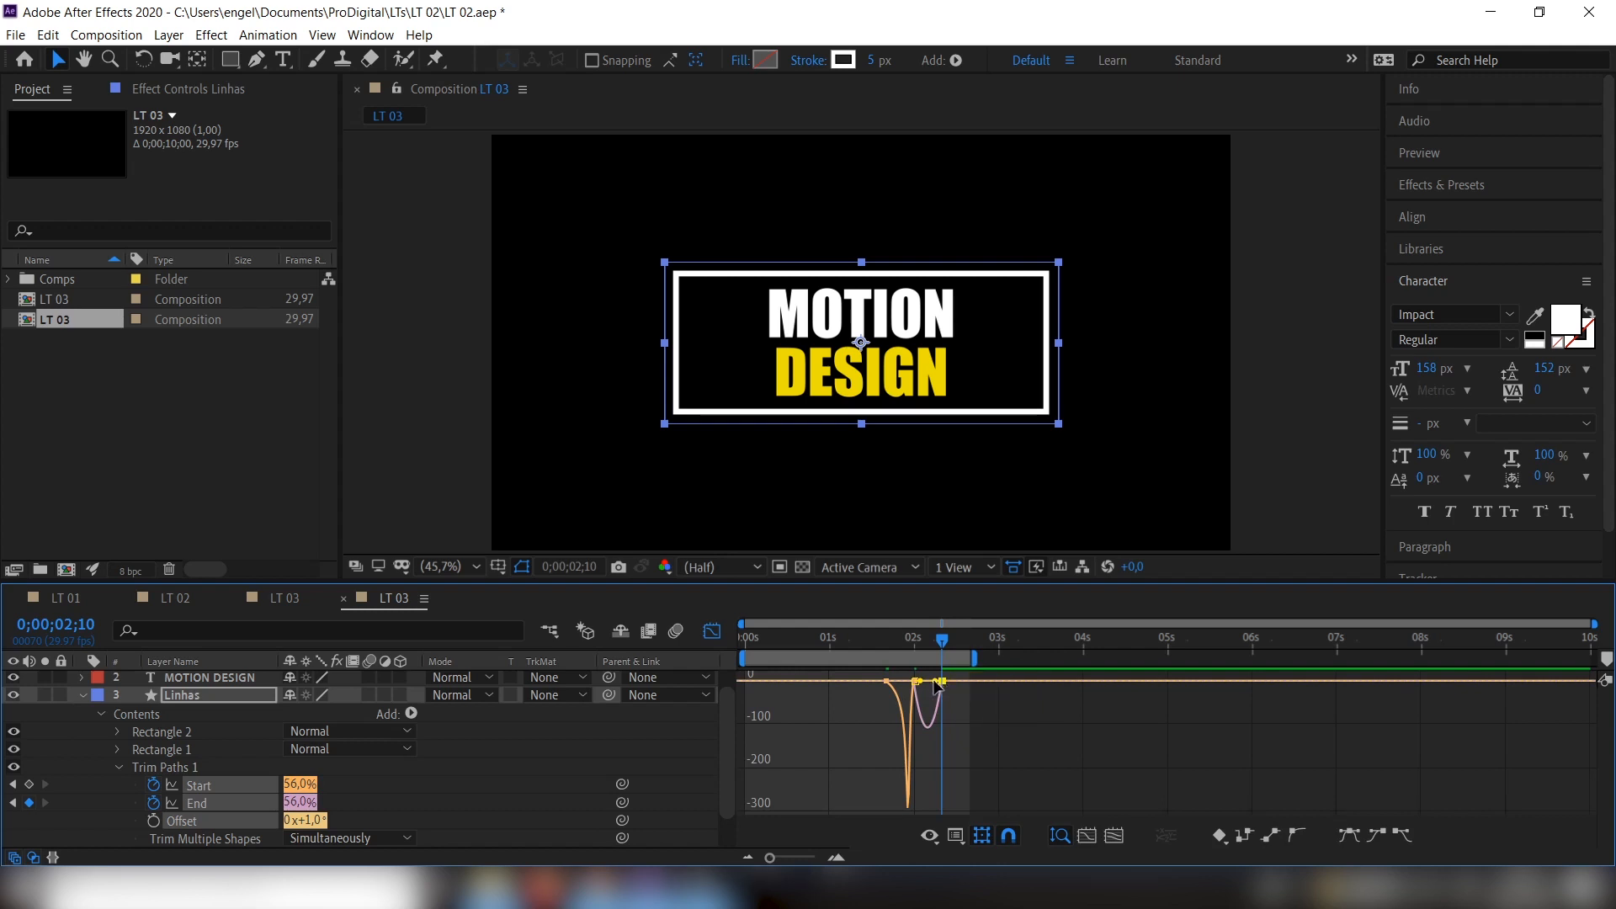
{"action": "left_click_drag", "start_coordinate": [934, 681], "coordinate": [909, 681]}
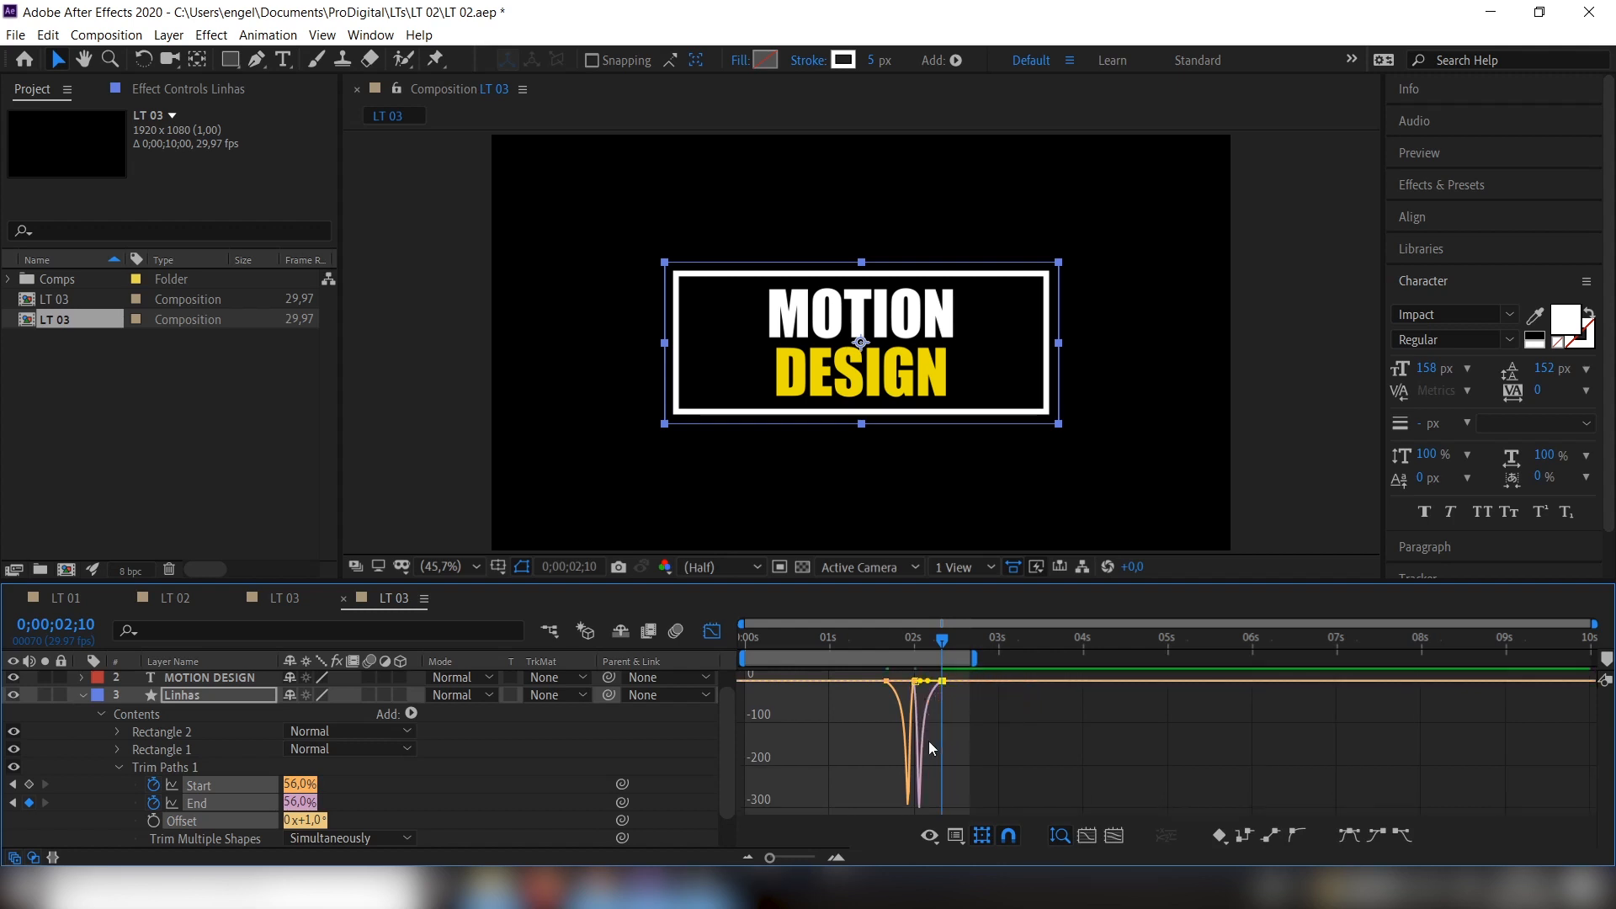
{"action": "left_click", "coordinate": [713, 633]}
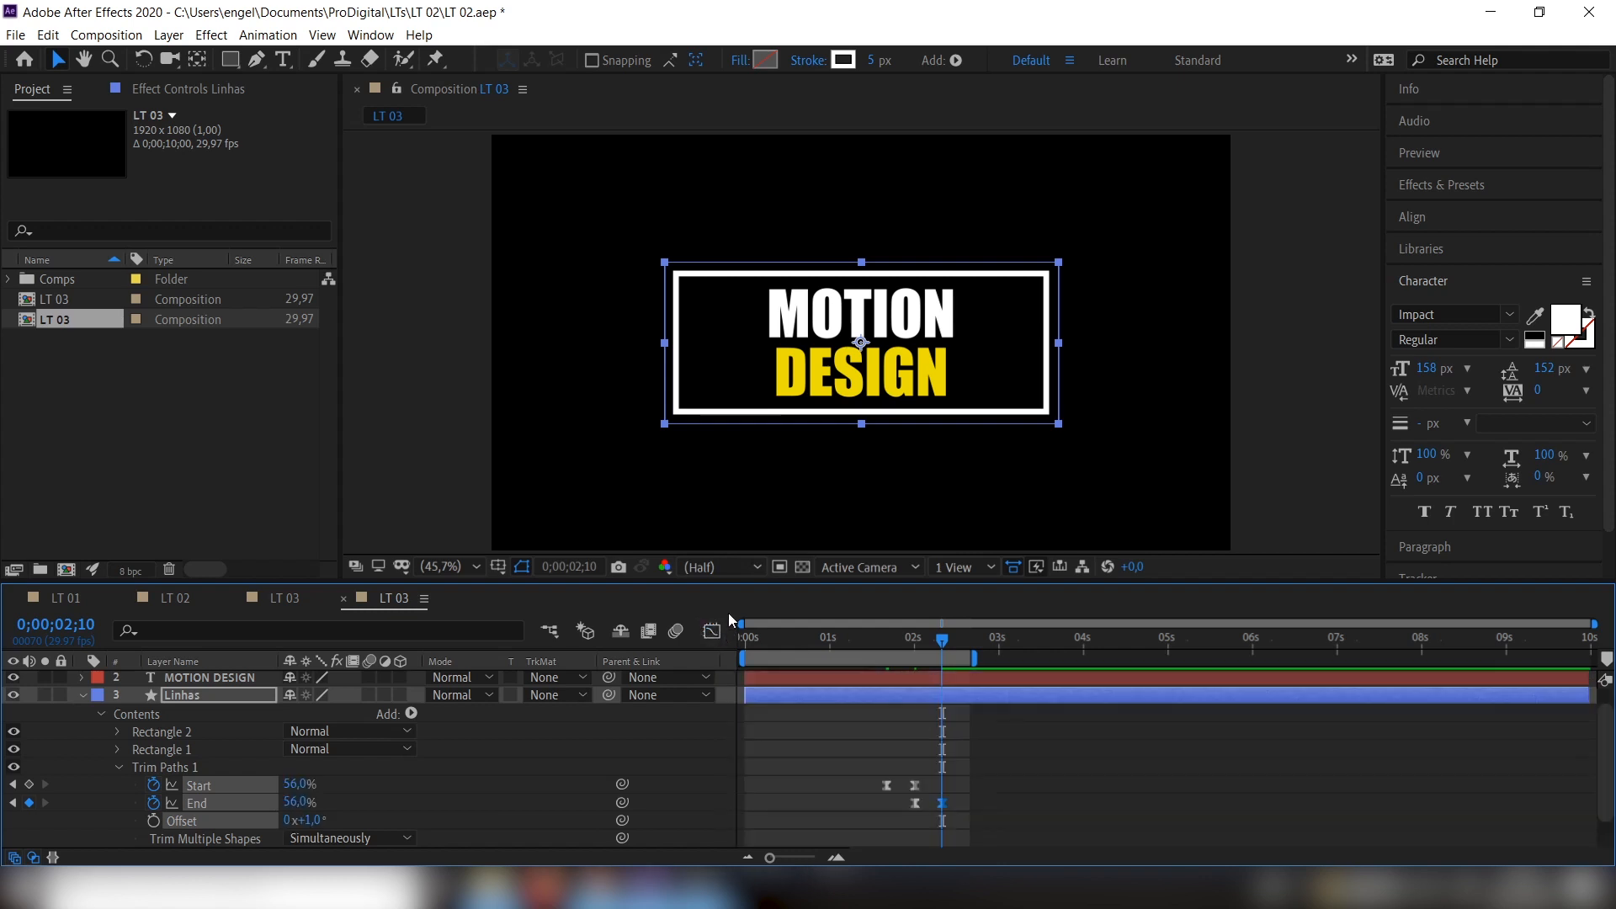
{"action": "key", "text": "space"}
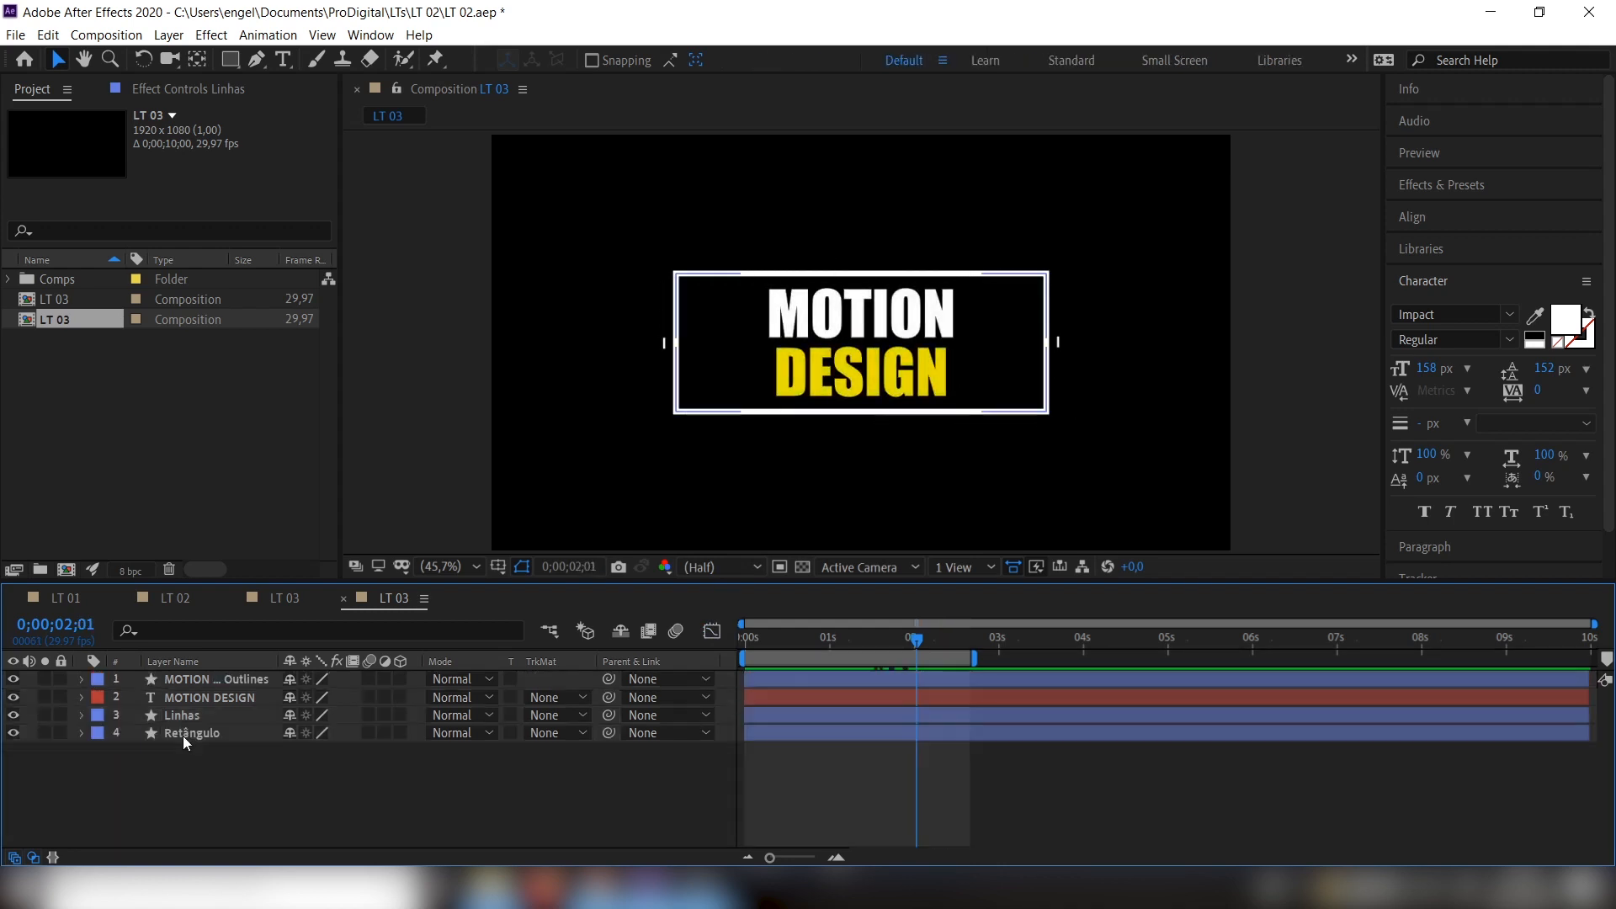
Apply the Distort Transform effect to the Retângulo layer and set its Skew to -15
{"action": "left_click", "coordinate": [185, 732]}
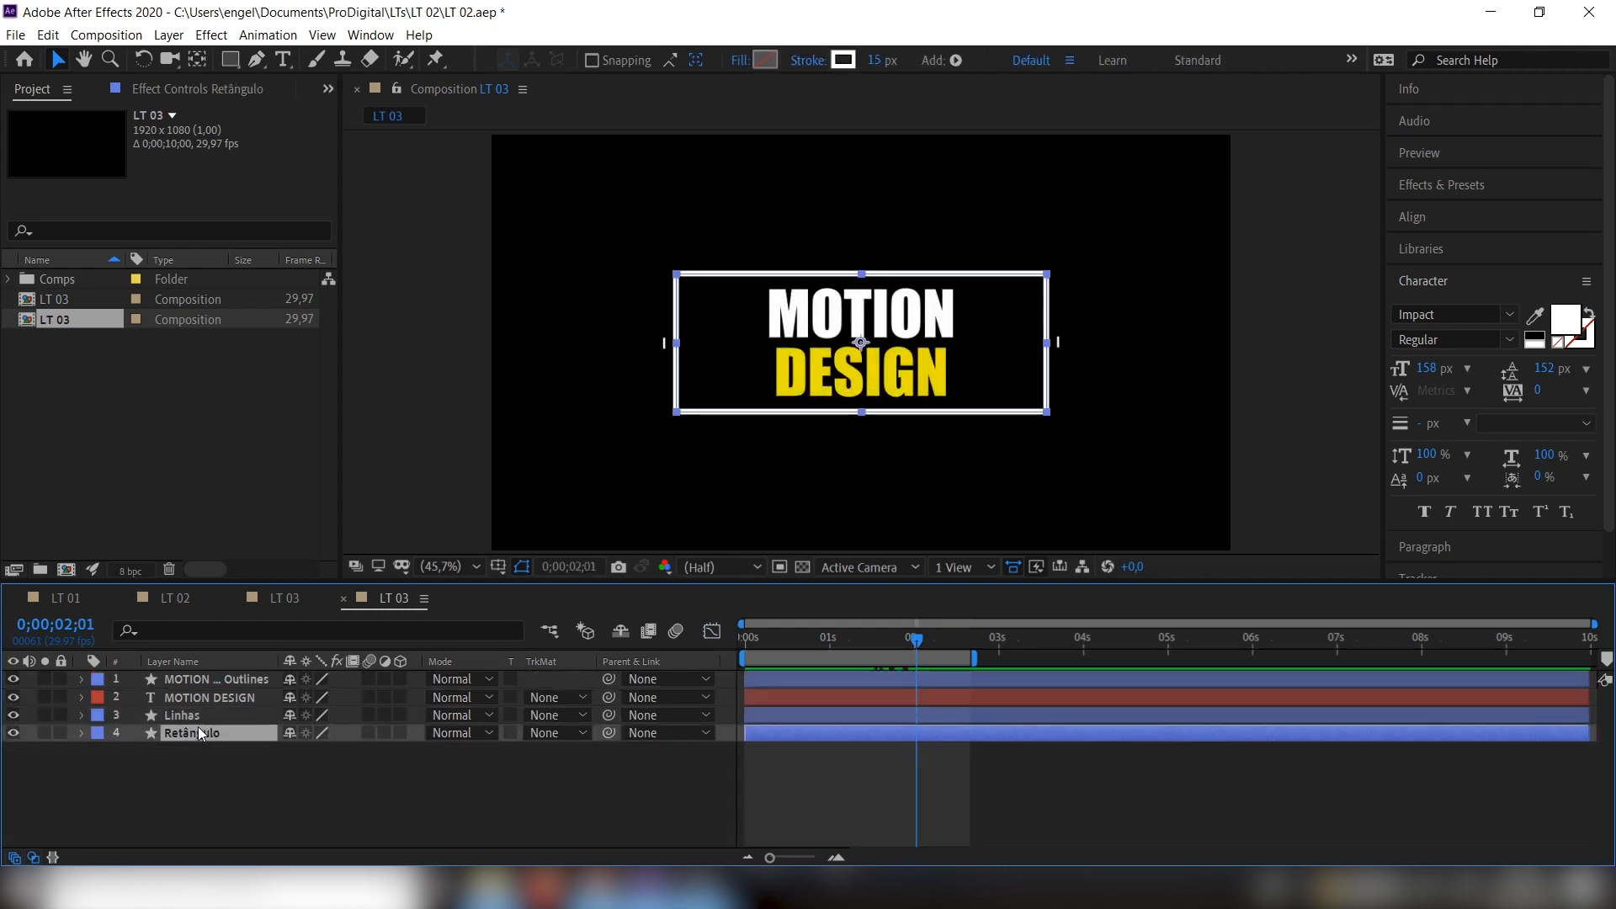
{"action": "right_click", "coordinate": [196, 729]}
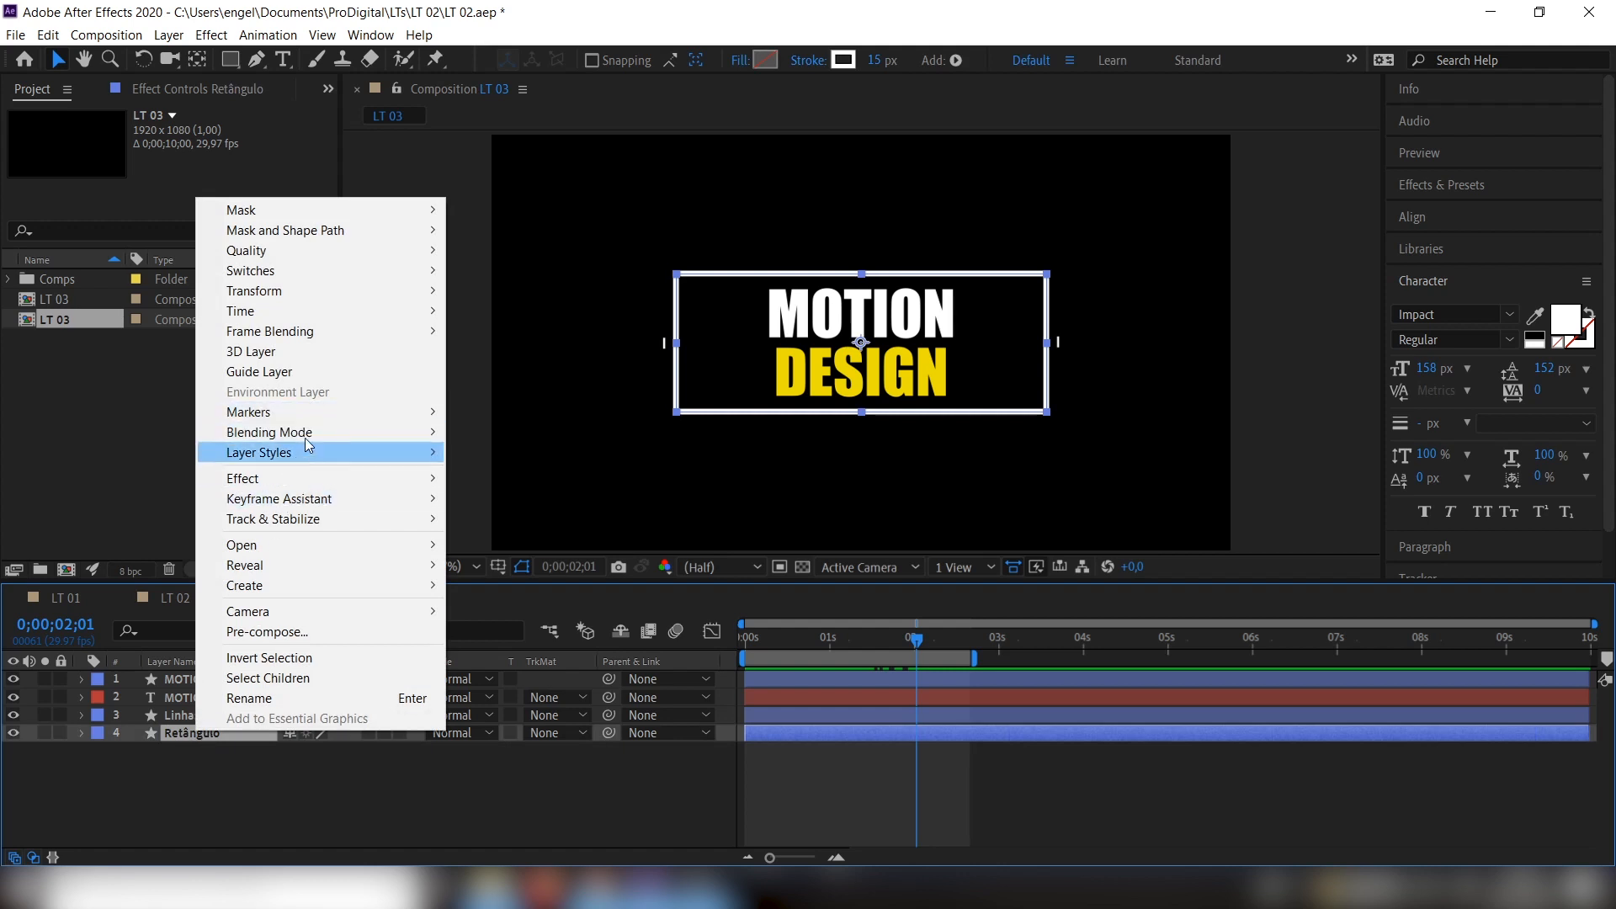
{"action": "mouse_move", "coordinate": [309, 481]}
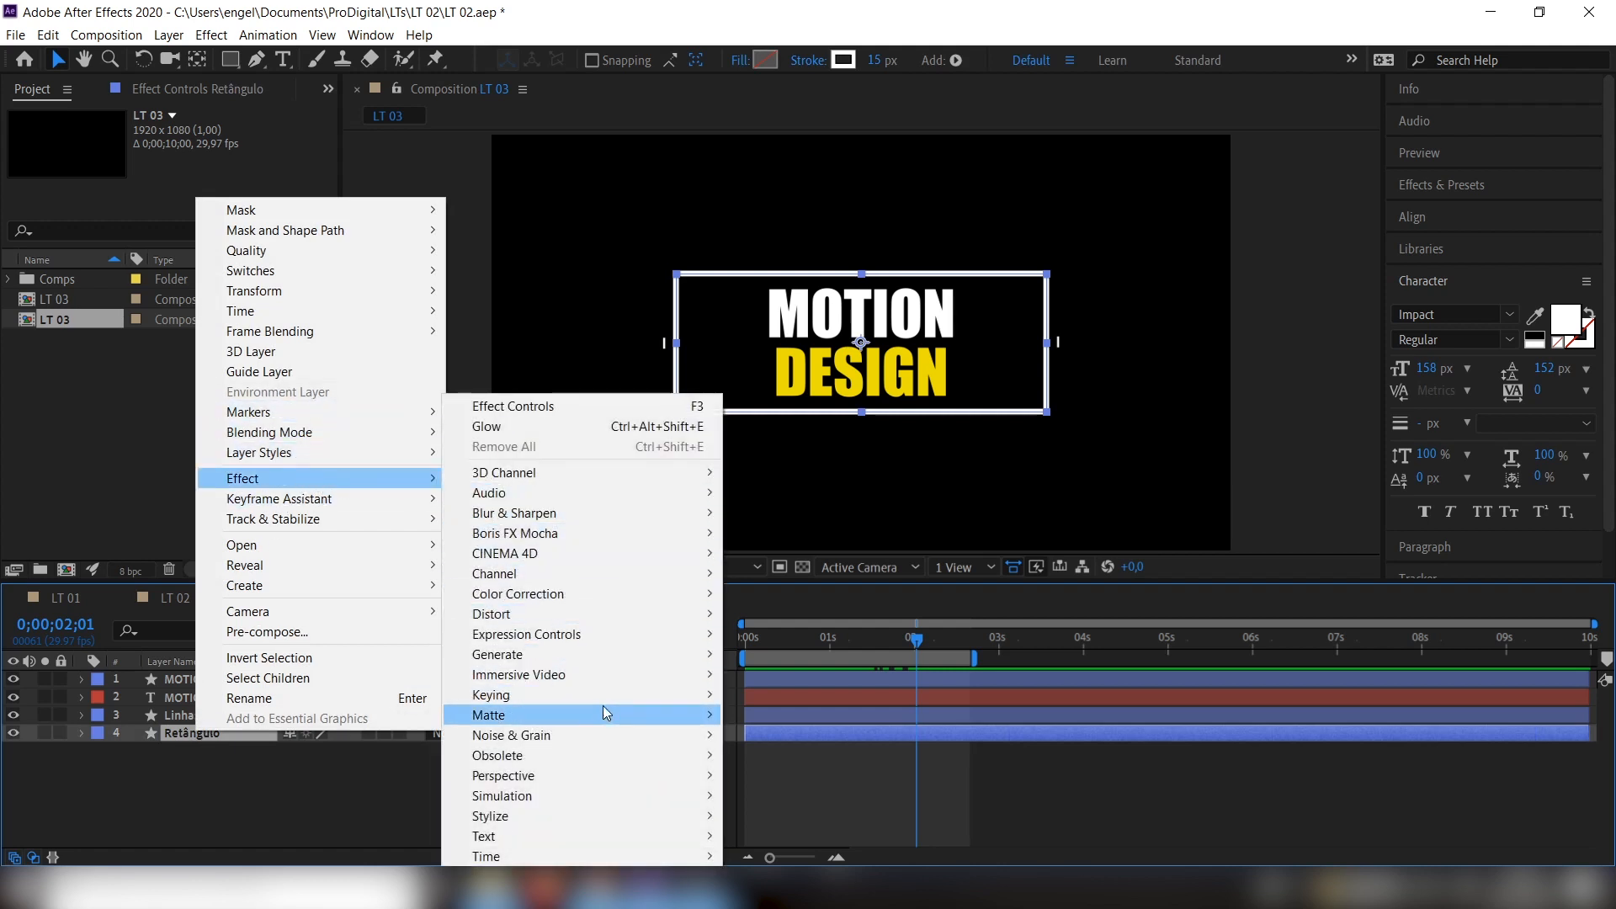
{"action": "mouse_move", "coordinate": [601, 614]}
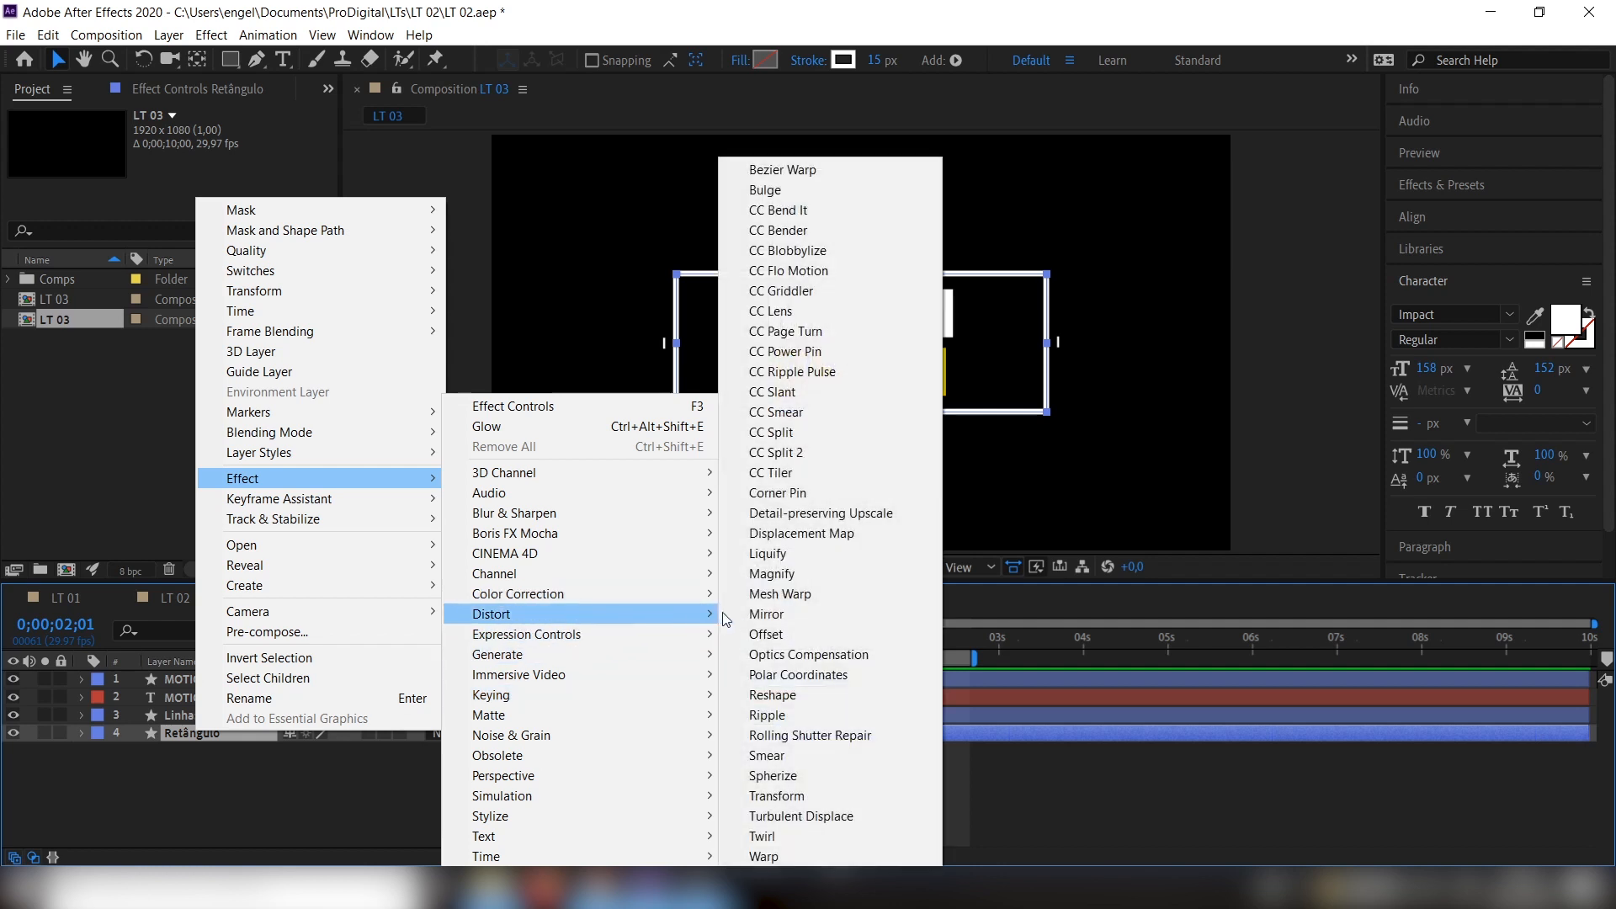
{"action": "left_click", "coordinate": [814, 796]}
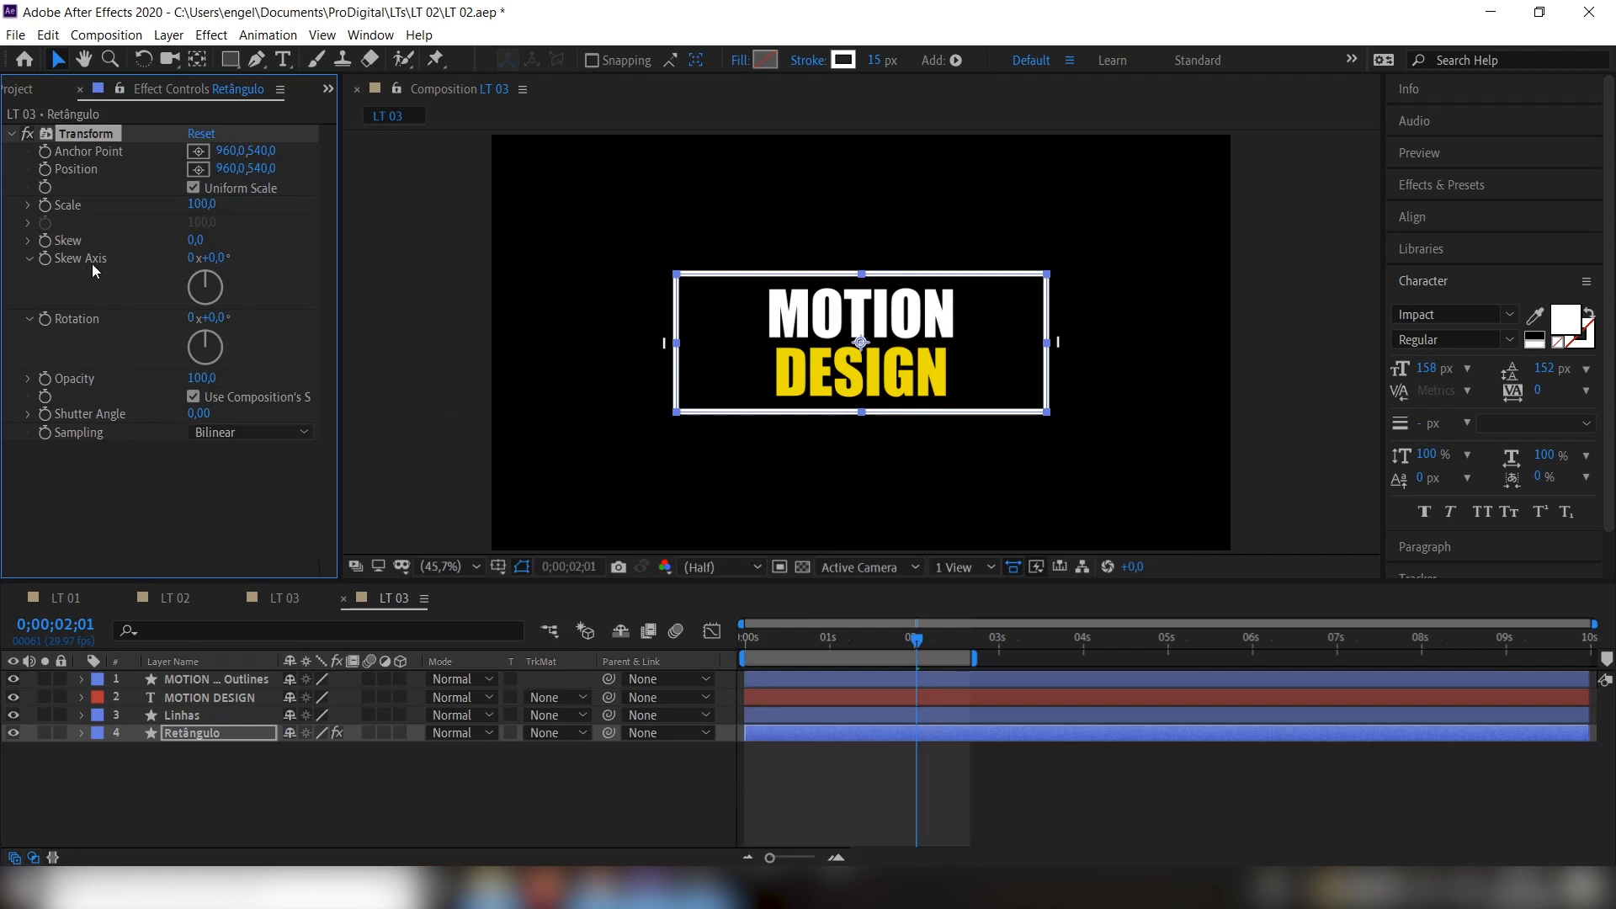
{"action": "left_click", "coordinate": [193, 242]}
{"action": "type", "text": "-15"}
{"action": "key", "text": "Return"}
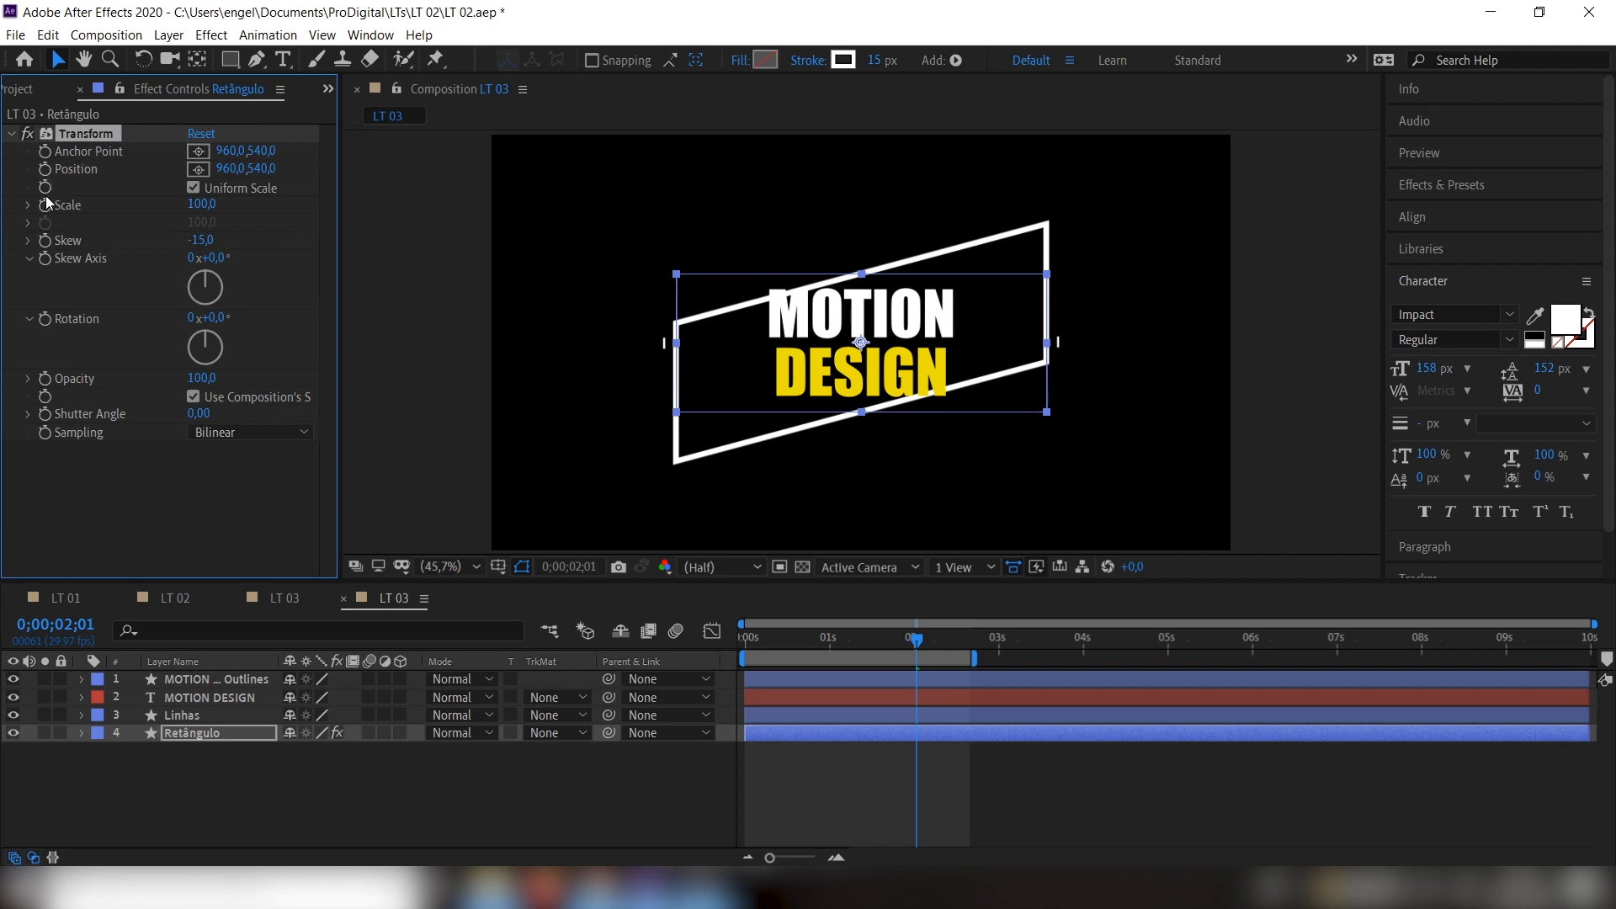
Copy the Transform effect from Retângulo to the Linhas, MOTION DESIGN text and MOTION DESIGN Outlines layers, and preview the animation
{"action": "key", "text": "ctrl+c"}
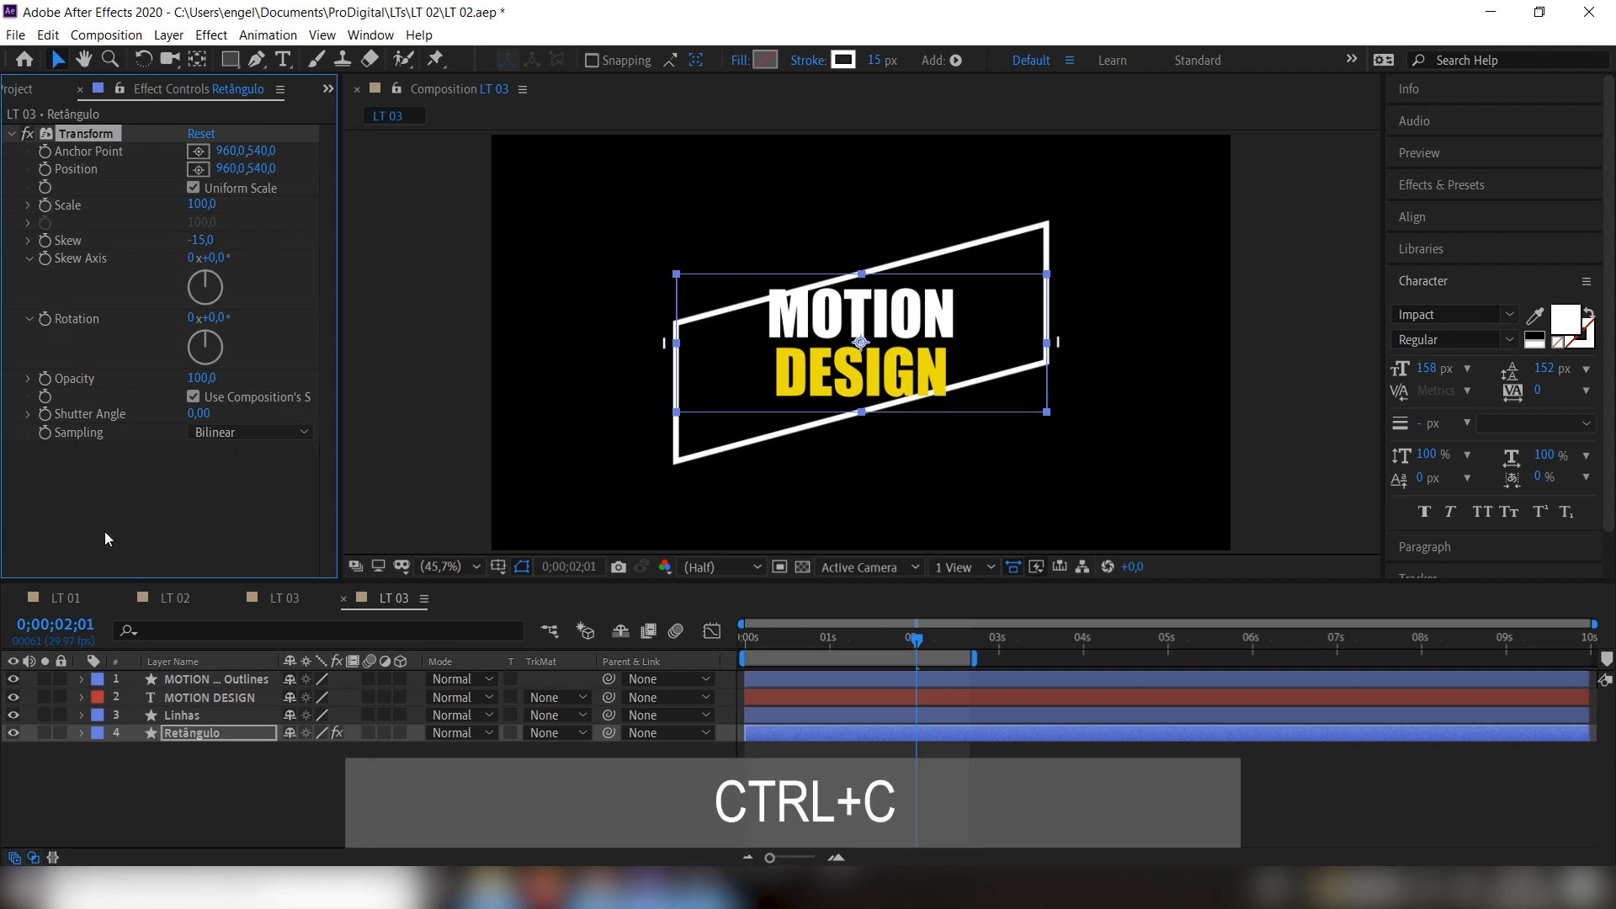
{"action": "left_click", "coordinate": [187, 713]}
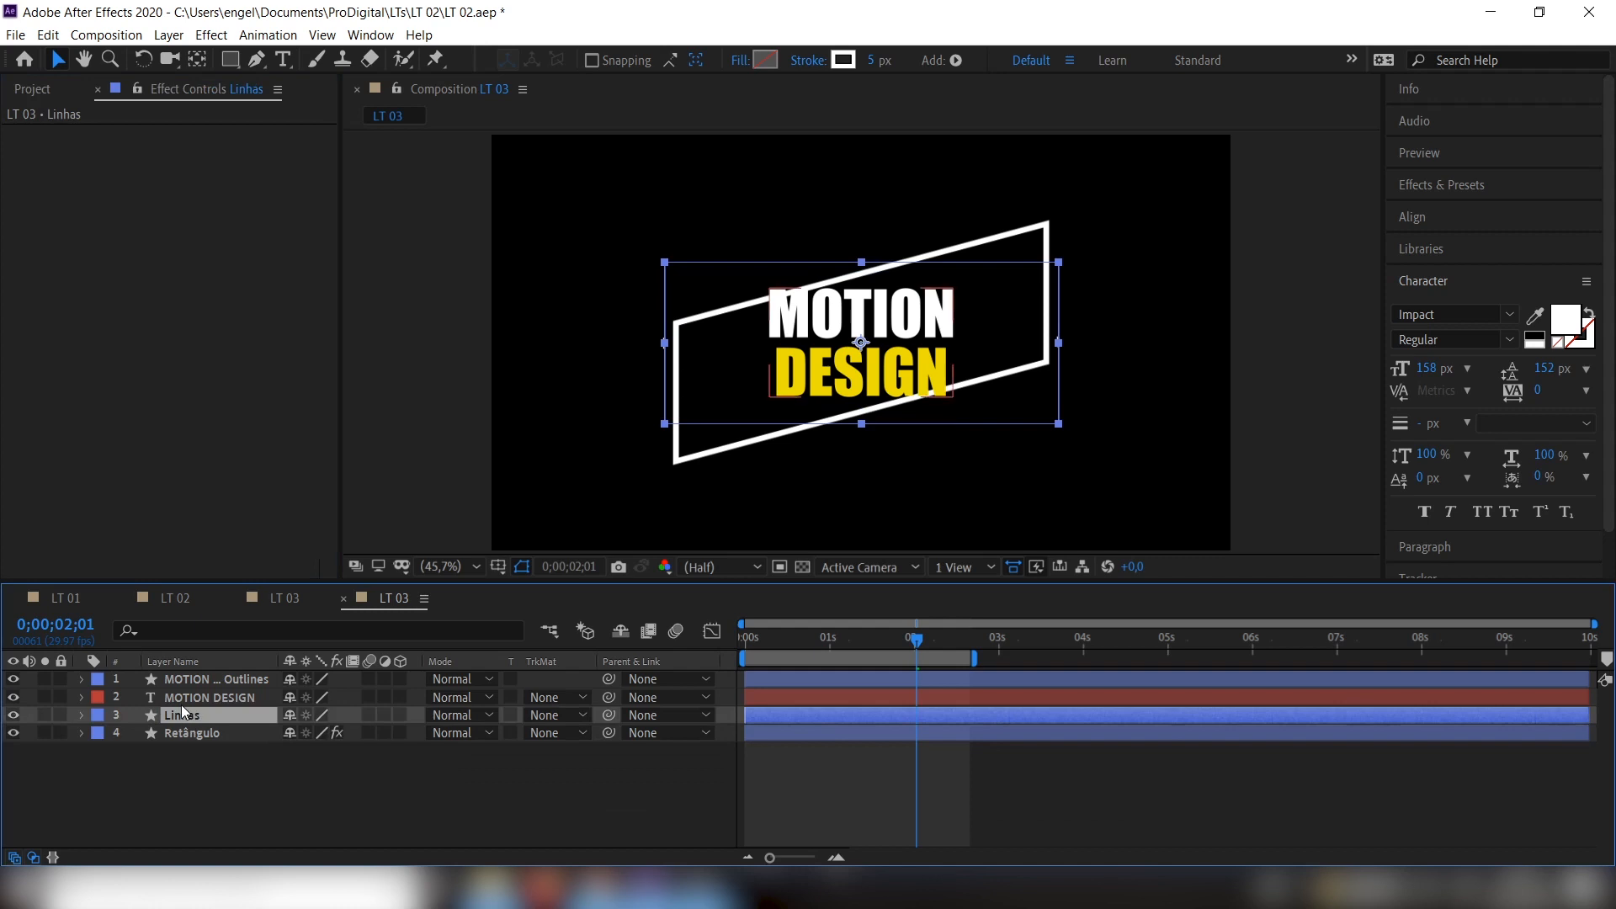
{"action": "key", "text": "shift"}
{"action": "left_click", "coordinate": [183, 679], "text": "shift"}
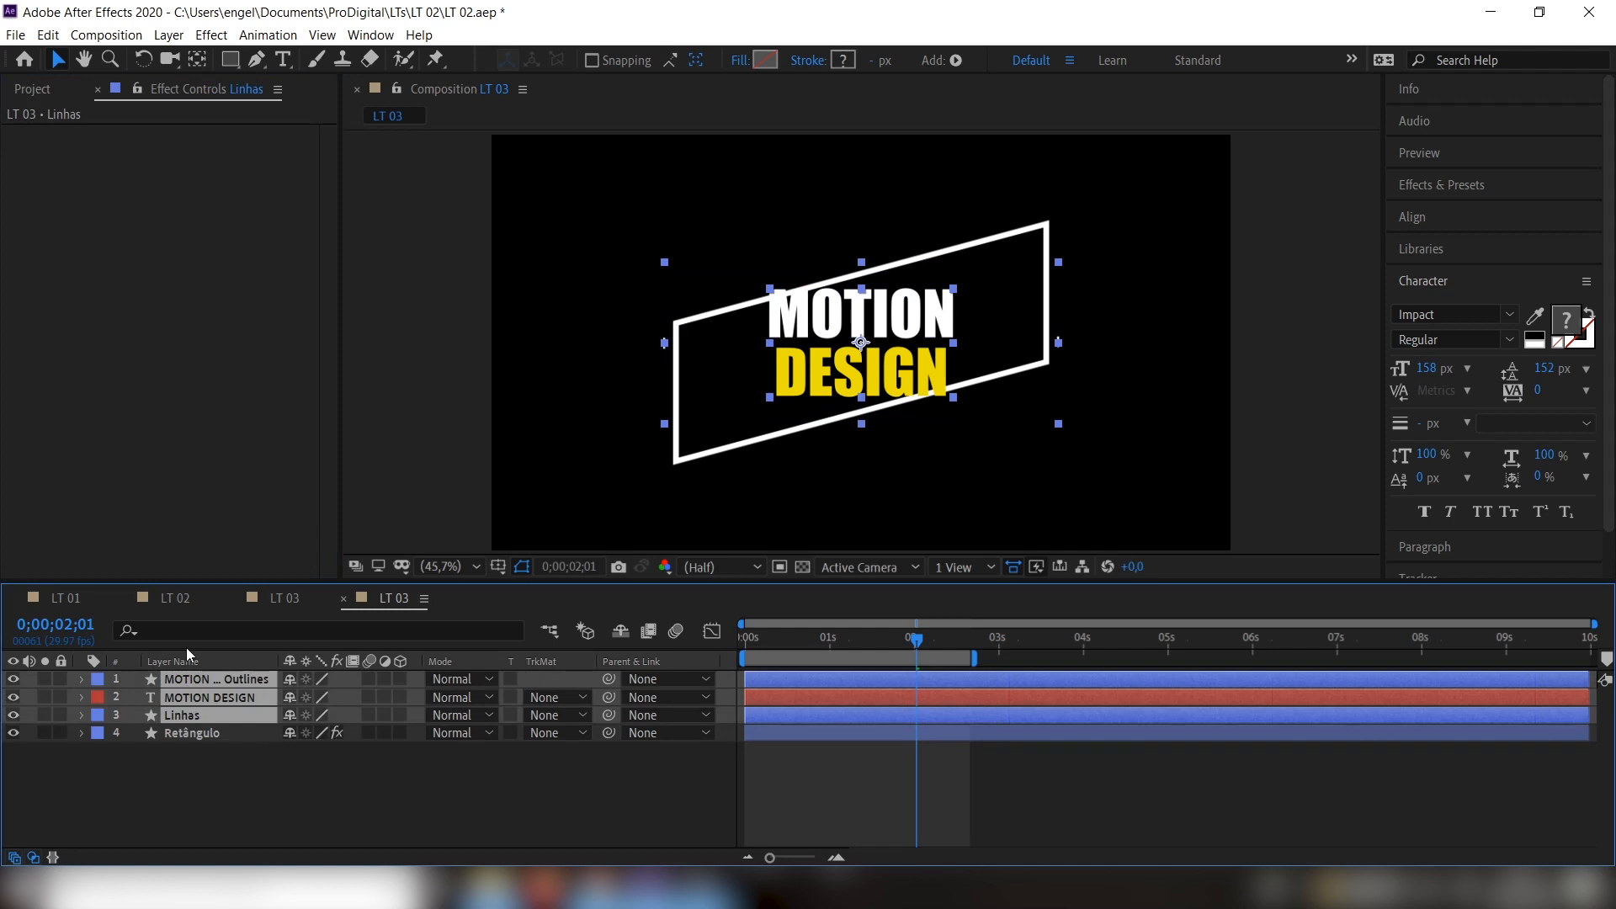
{"action": "key", "text": "ctrl+v"}
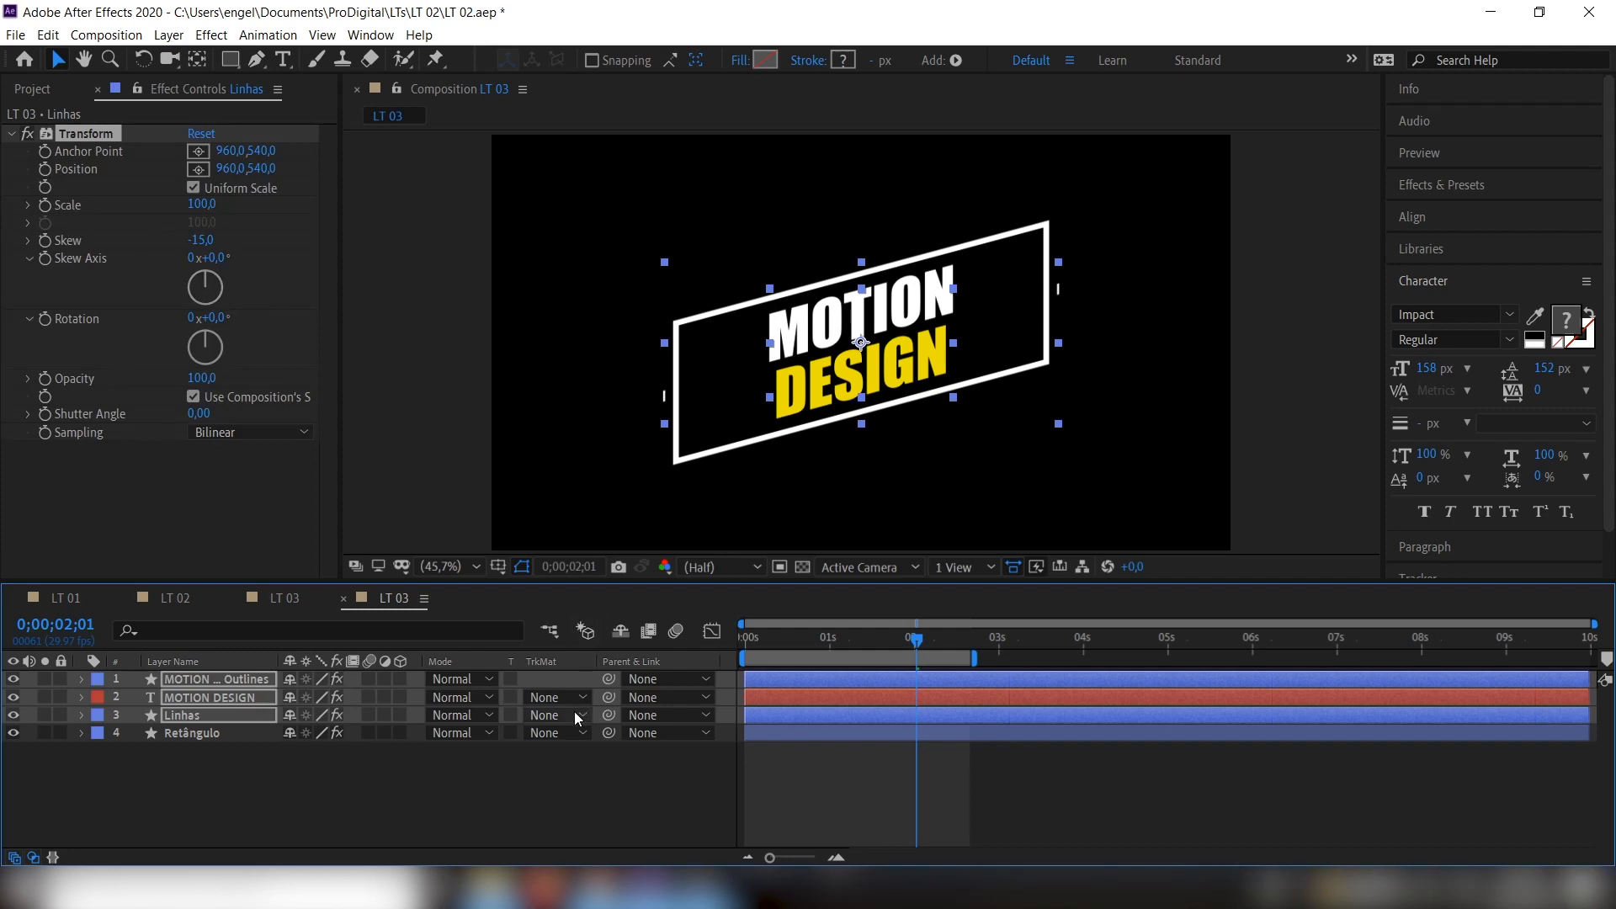
{"action": "key", "text": "space"}
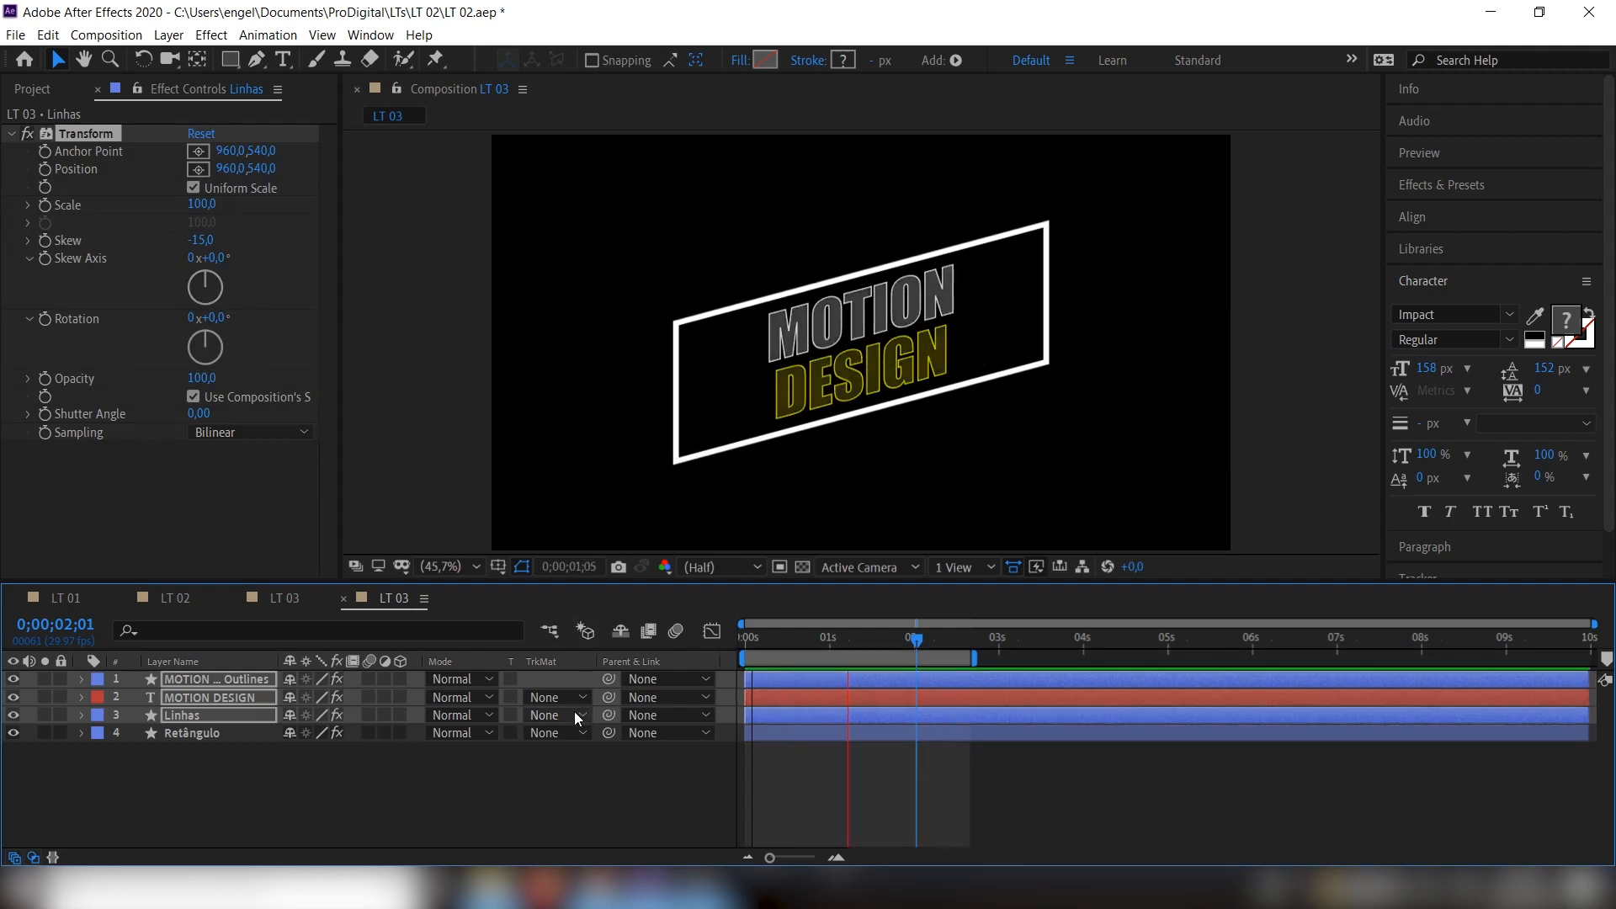